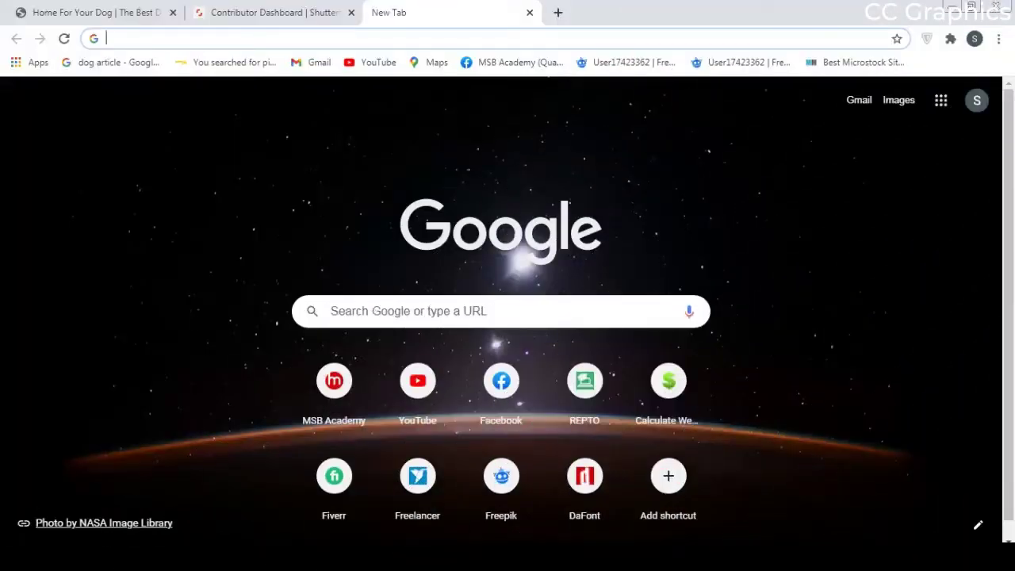
Search Google for "fishing t-shirt design" and show the image results
click(114, 38)
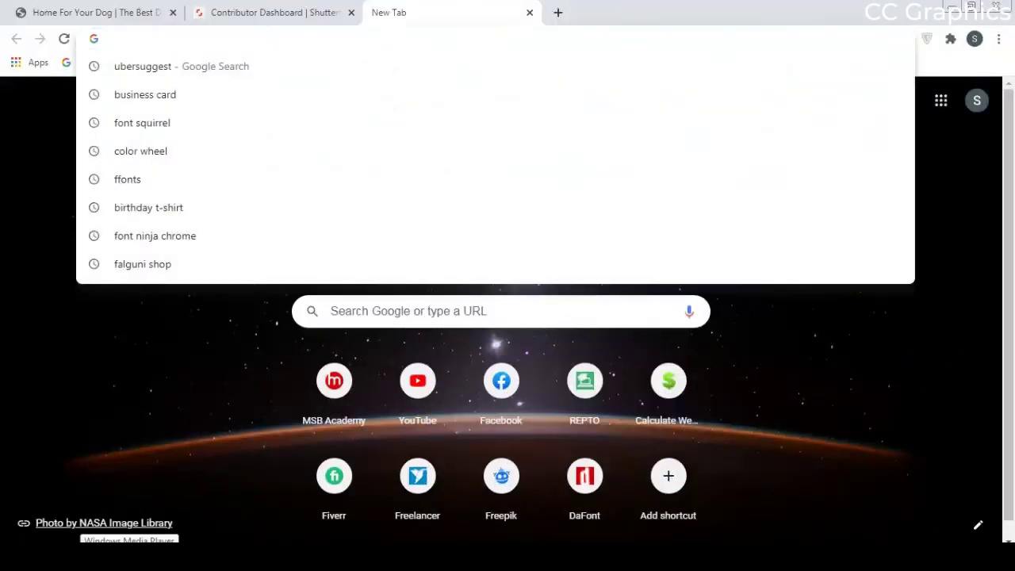
text(fishing)
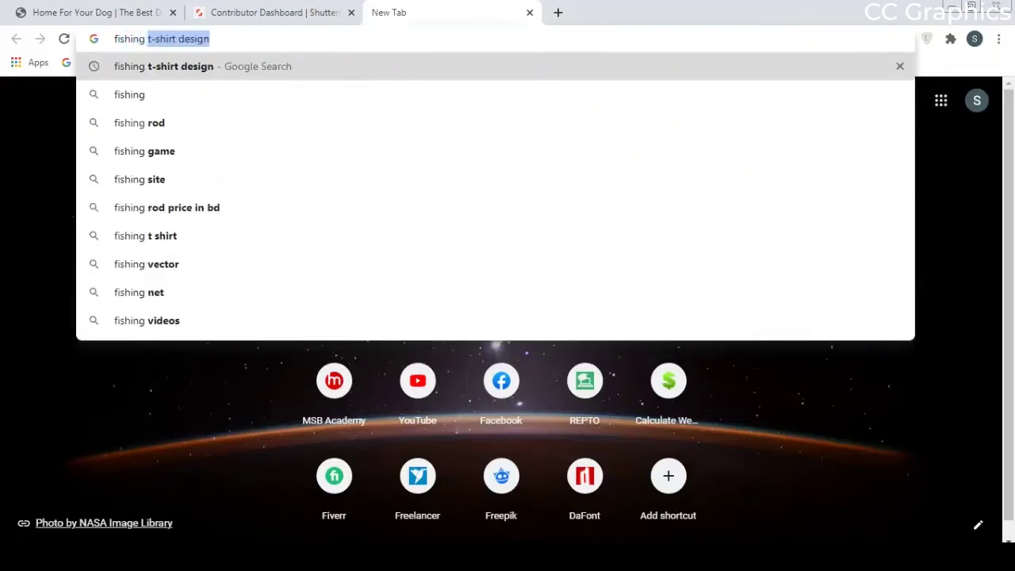
key(Return)
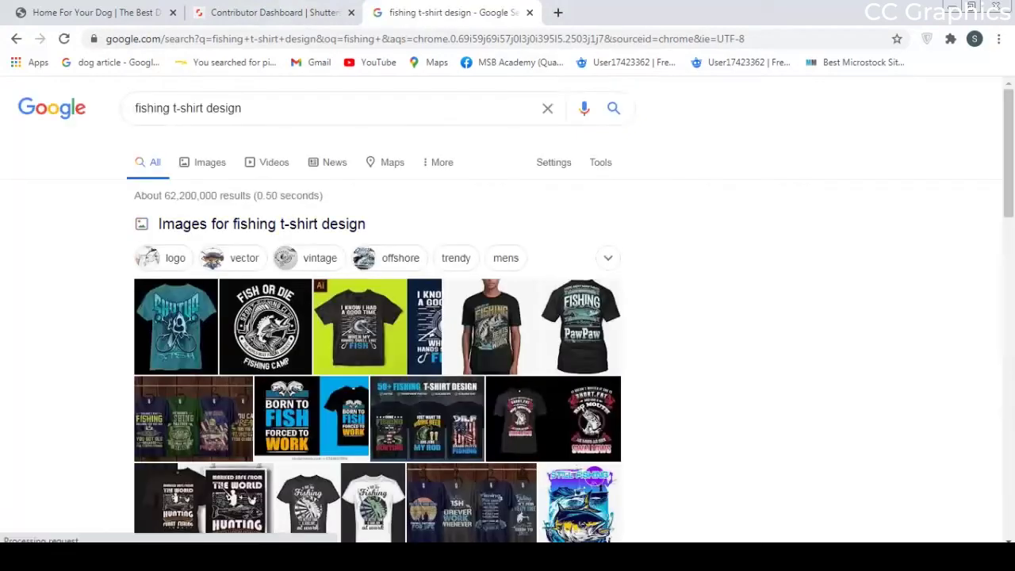
scroll(377, 333, down, 2)
scroll(378, 333, up, 2)
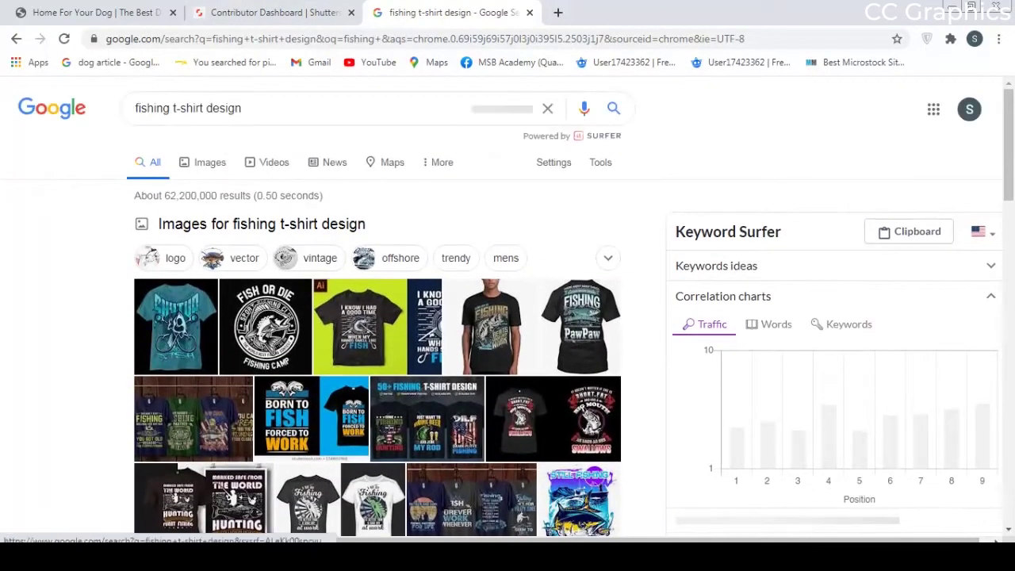
click(209, 162)
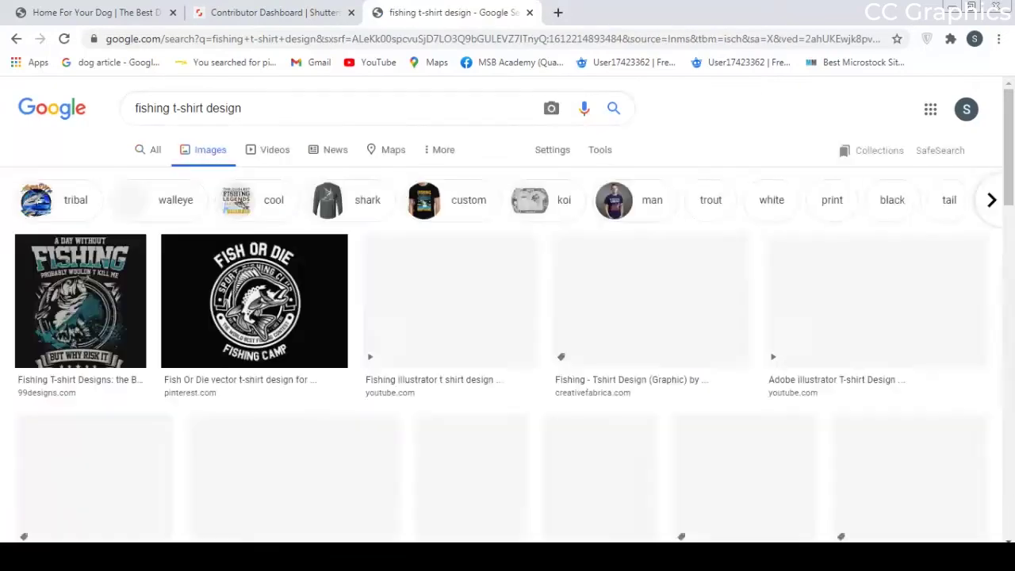
Browse the fishing t-shirt image results for layout, lettering and fish artwork ideas
scroll(501, 318, down, 7)
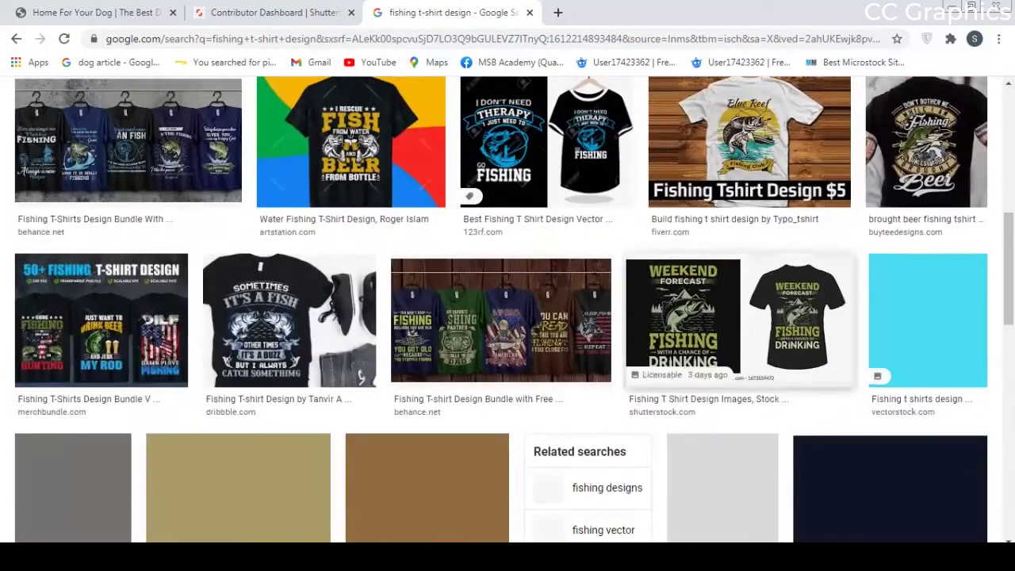
scroll(501, 317, down, 1)
scroll(501, 317, up, 2)
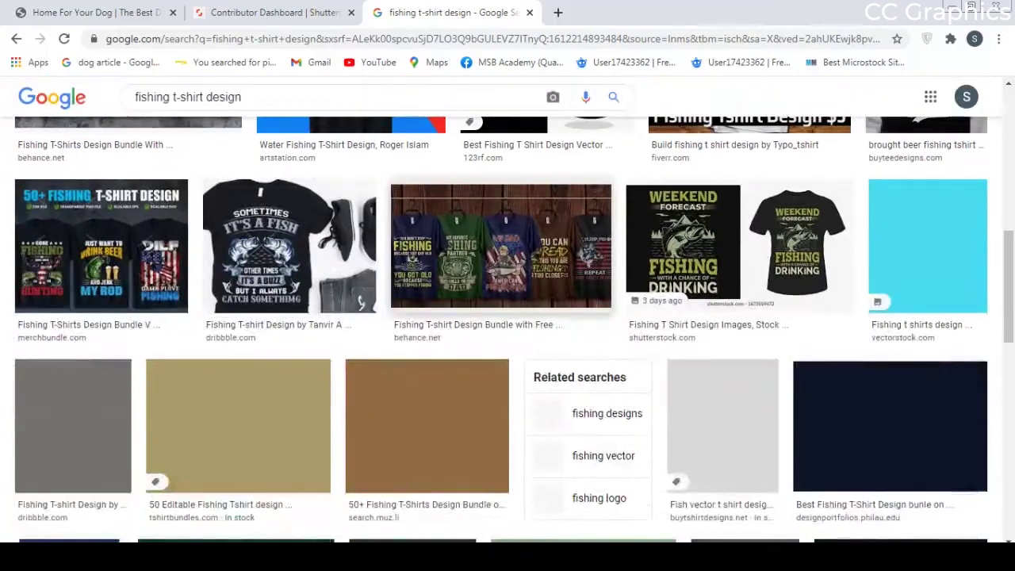
scroll(501, 333, up, 1)
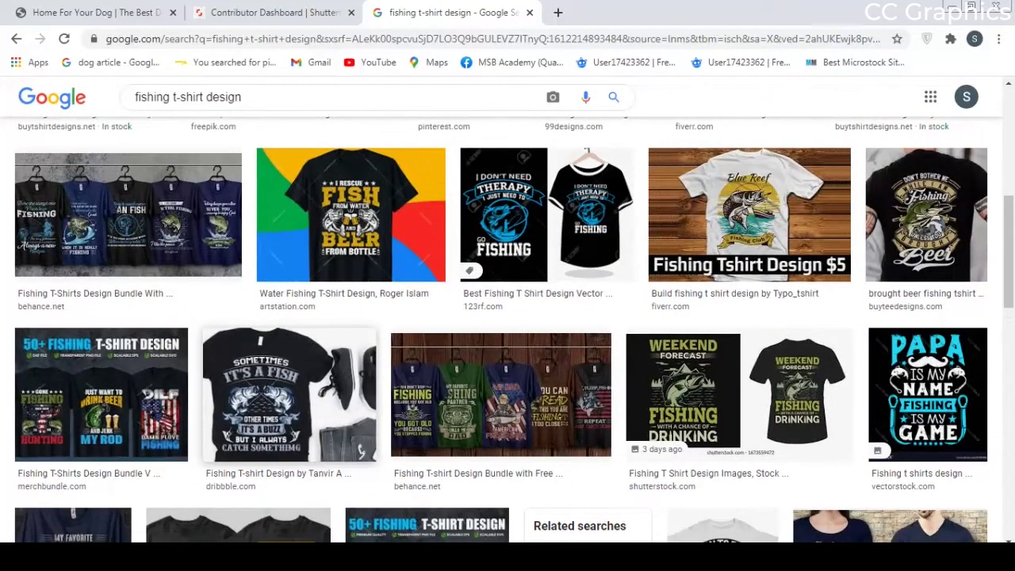
scroll(555, 333, down, 5)
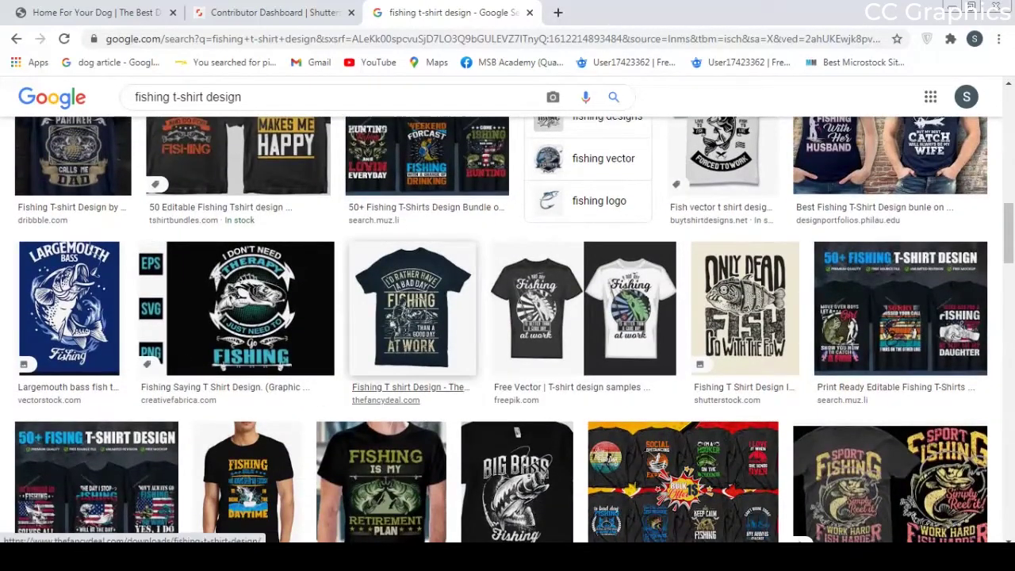
scroll(412, 317, down, 1)
scroll(79, 238, up, 2)
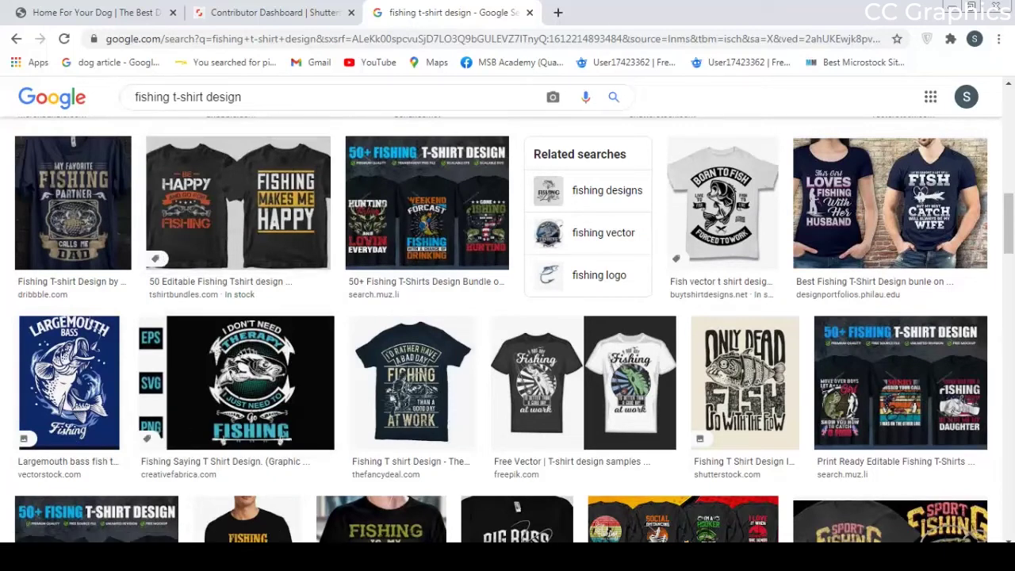
Switch to the sticky notes to review the fishing club slogan text, and return to the image results
key(alt+Tab)
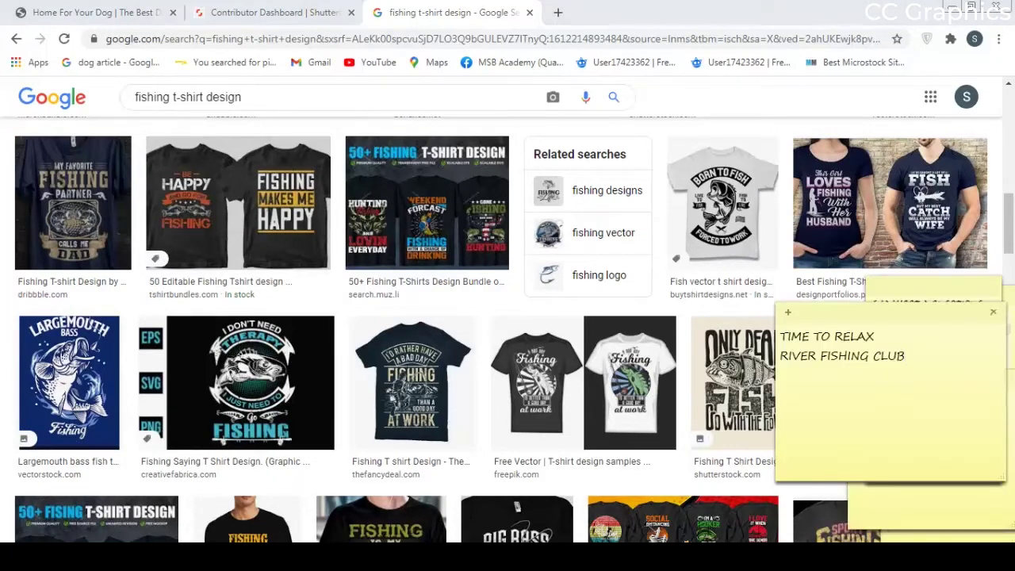
drag(905, 356, 780, 337)
click(887, 357)
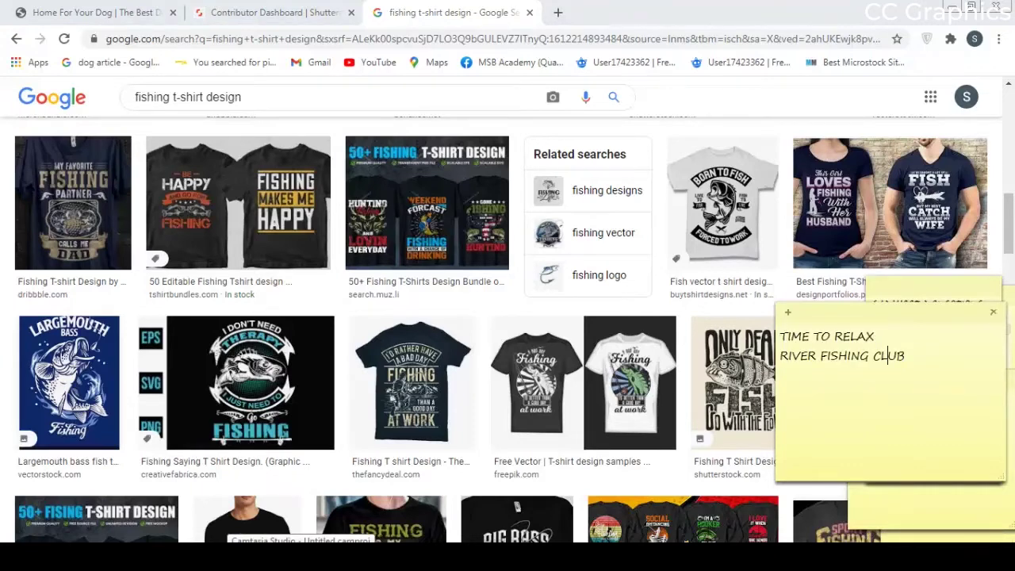
key(alt+Tab)
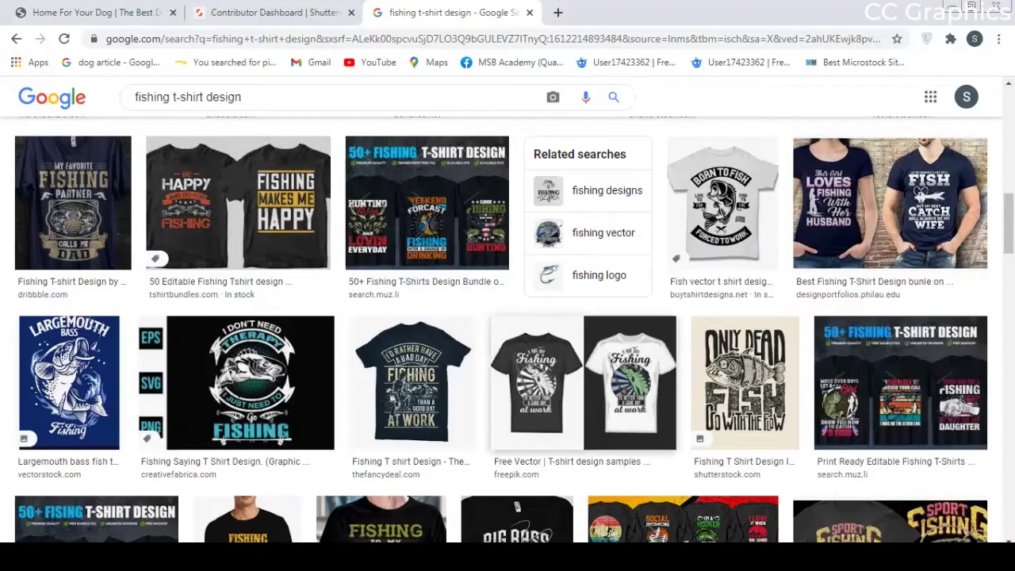
Look through further fishing t-shirt designs deeper in the image results for more inspiration
scroll(507, 318, down, 6)
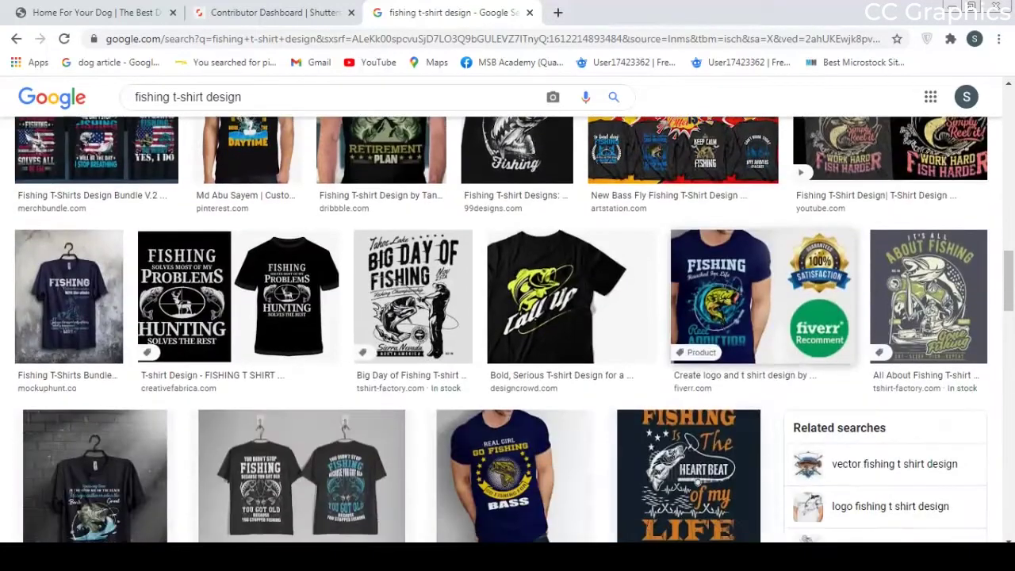
scroll(507, 328, down, 2)
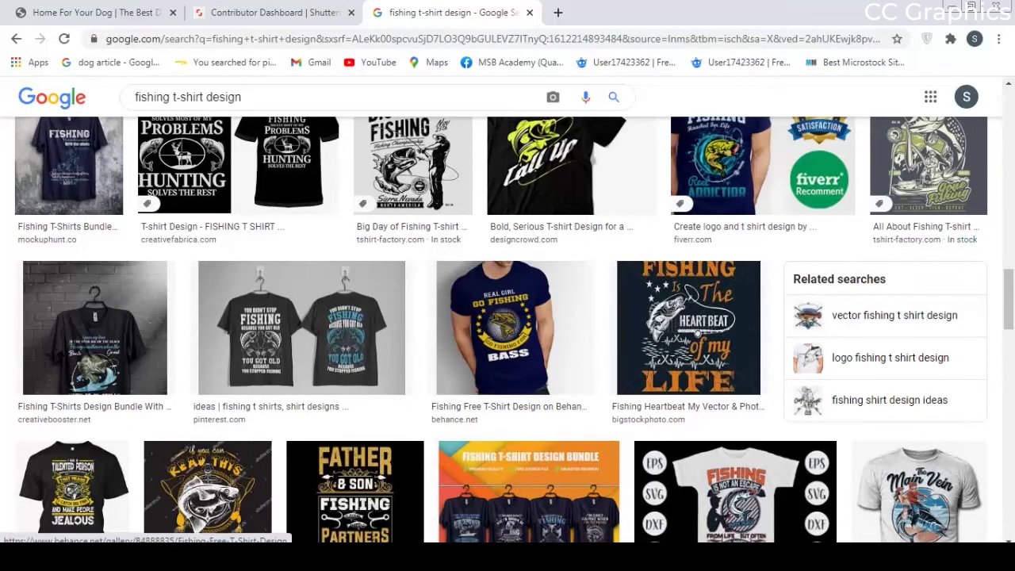
scroll(507, 329, down, 5)
scroll(420, 452, up, 7)
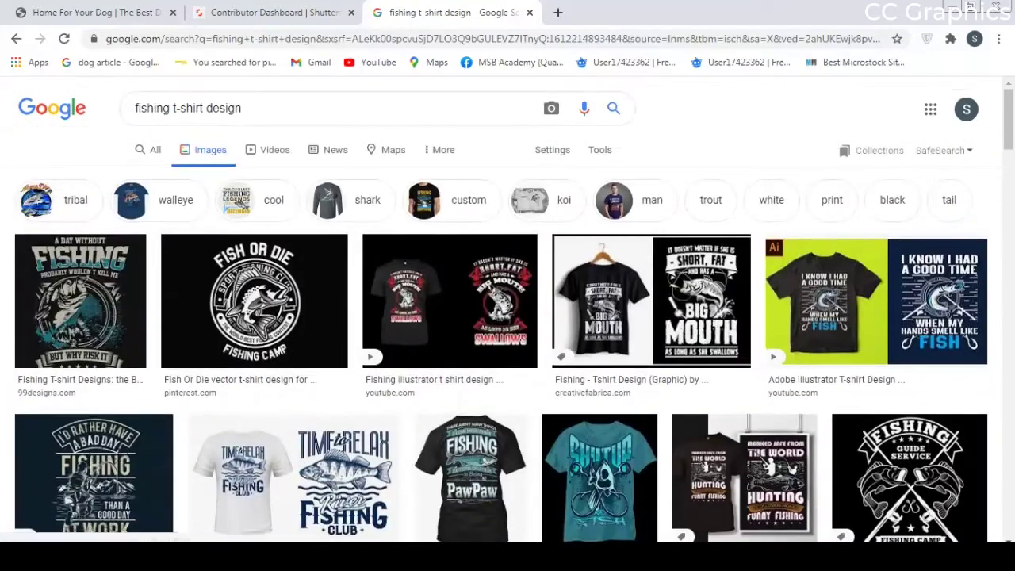
Replace the image search query with "fish vector" and run the search
drag(245, 109, 79, 109)
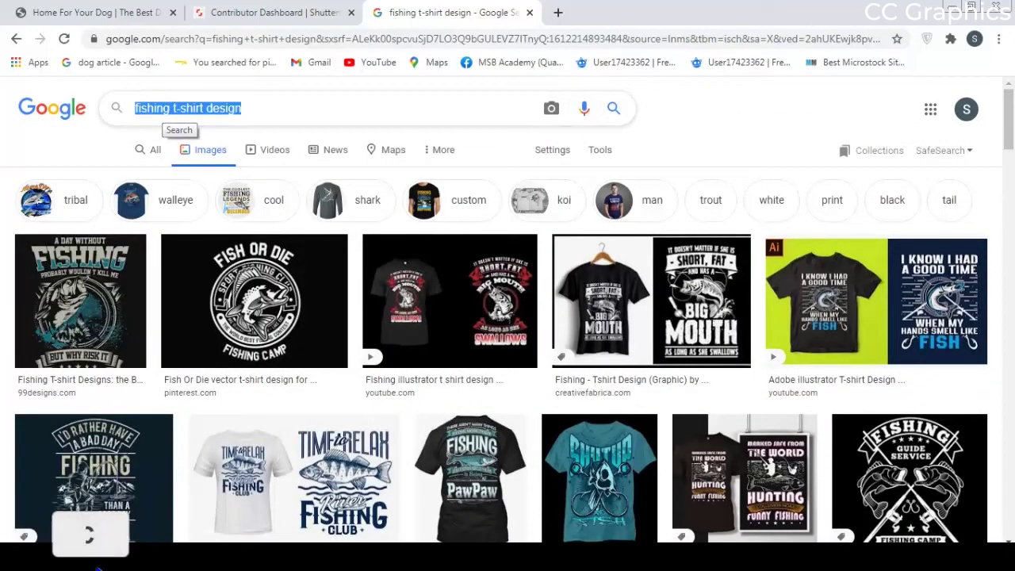
text(fish vect)
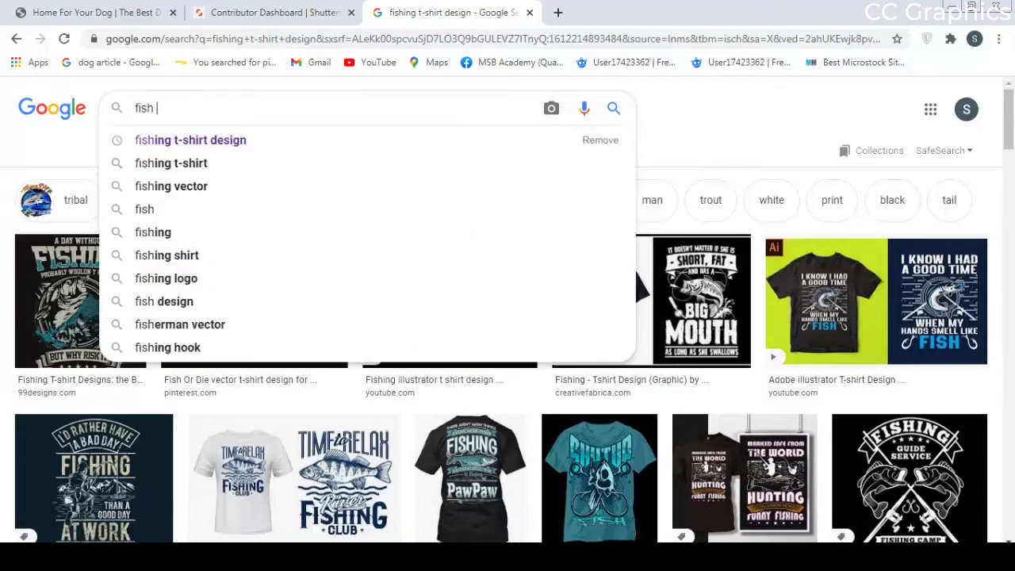
text(or)
key(Return)
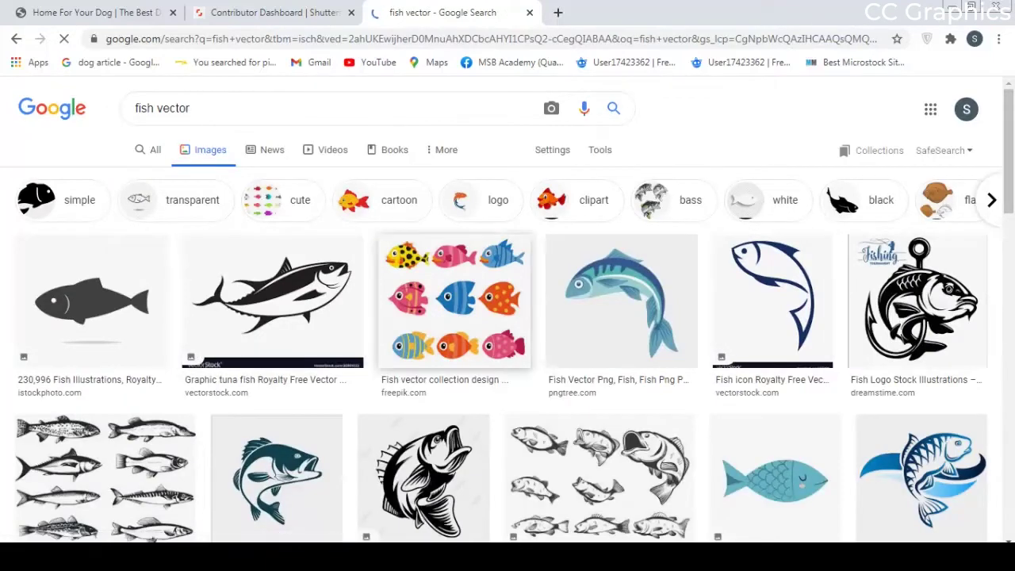
Open the black-and-white Detailed Bass Fish Vector image from Pngtree and copy the image
scroll(599, 277, down, 3)
scroll(599, 277, down, 2)
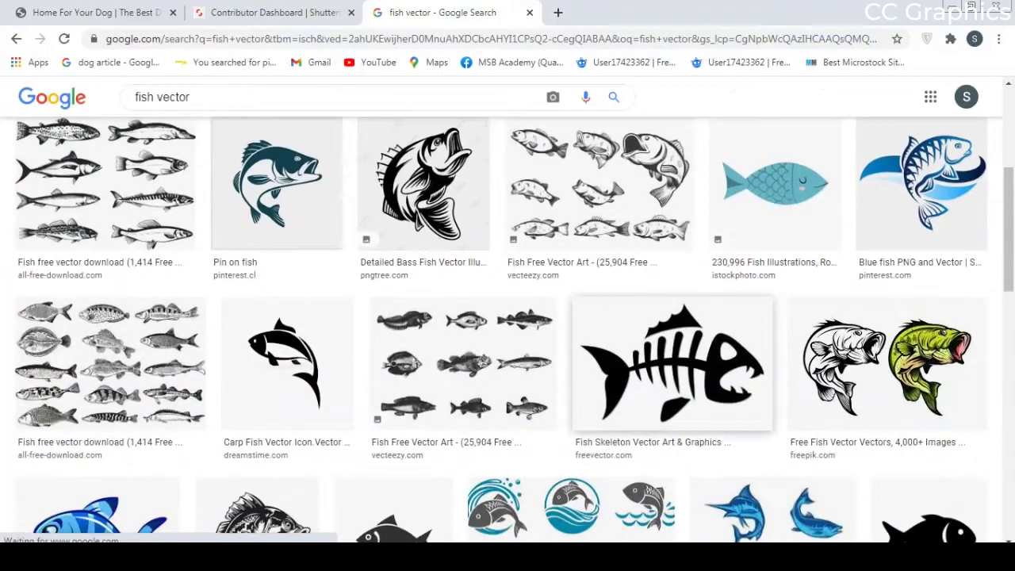
click(425, 182)
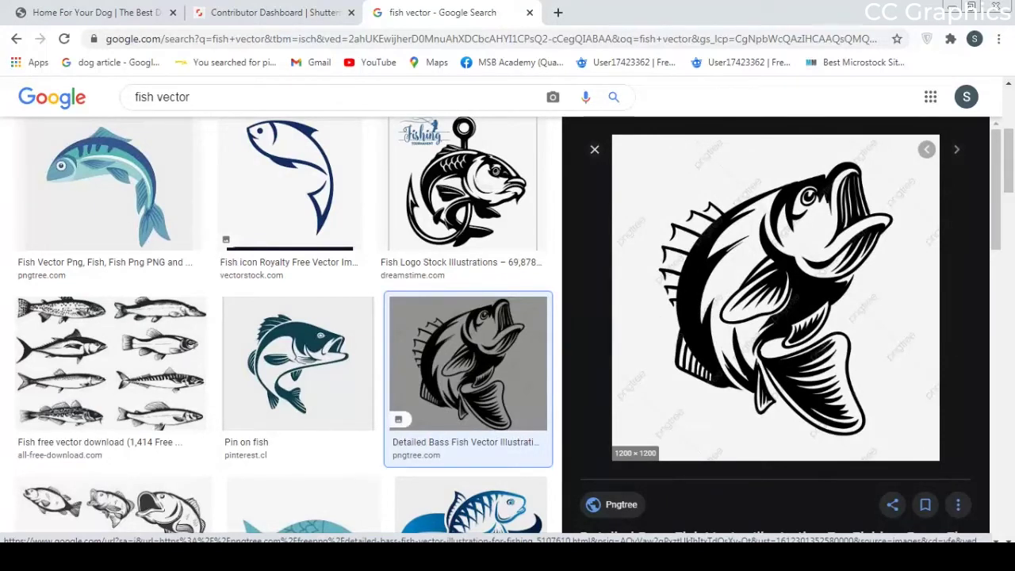
right_click(748, 251)
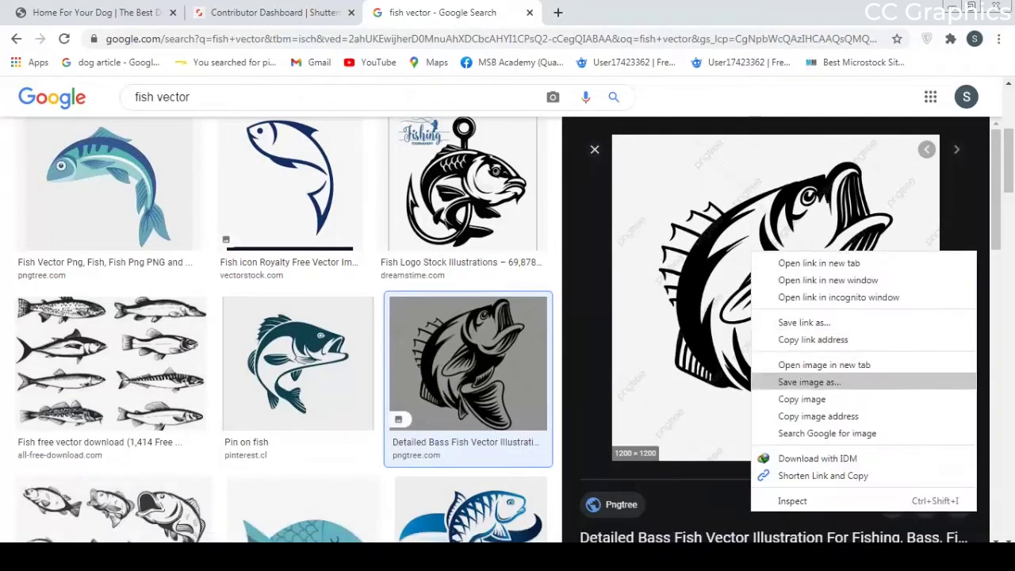
click(793, 399)
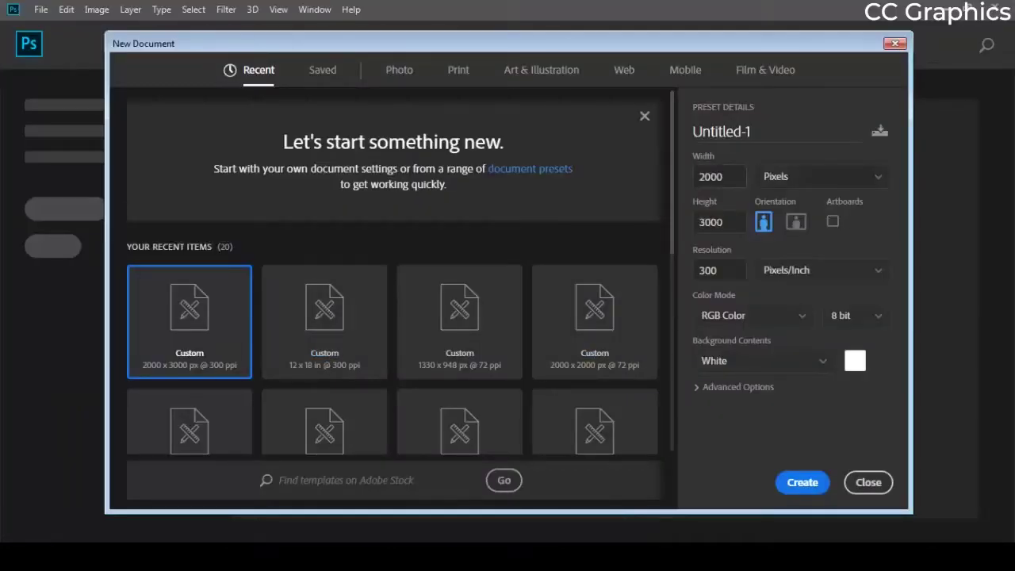
In Photoshop's new document settings, set the size to 12 by 18 inches and the color mode to CMYK Color
click(822, 177)
click(778, 228)
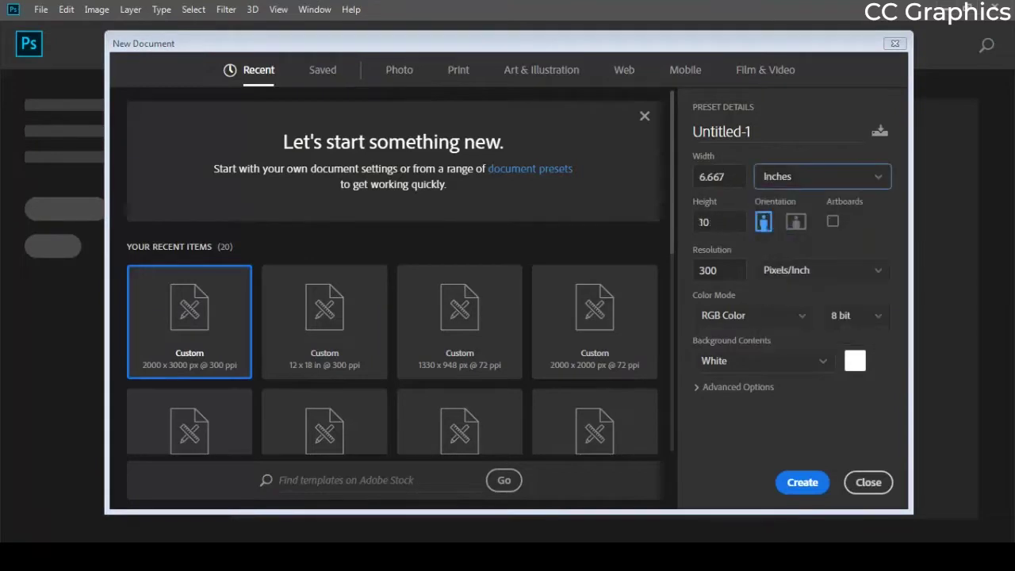
drag(727, 176, 691, 177)
text(12)
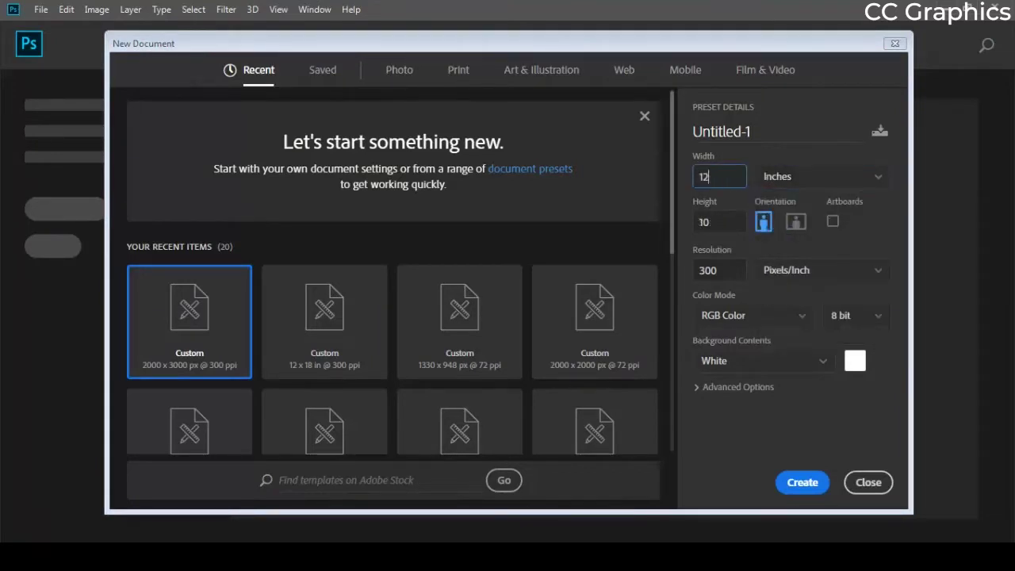
key(Tab)
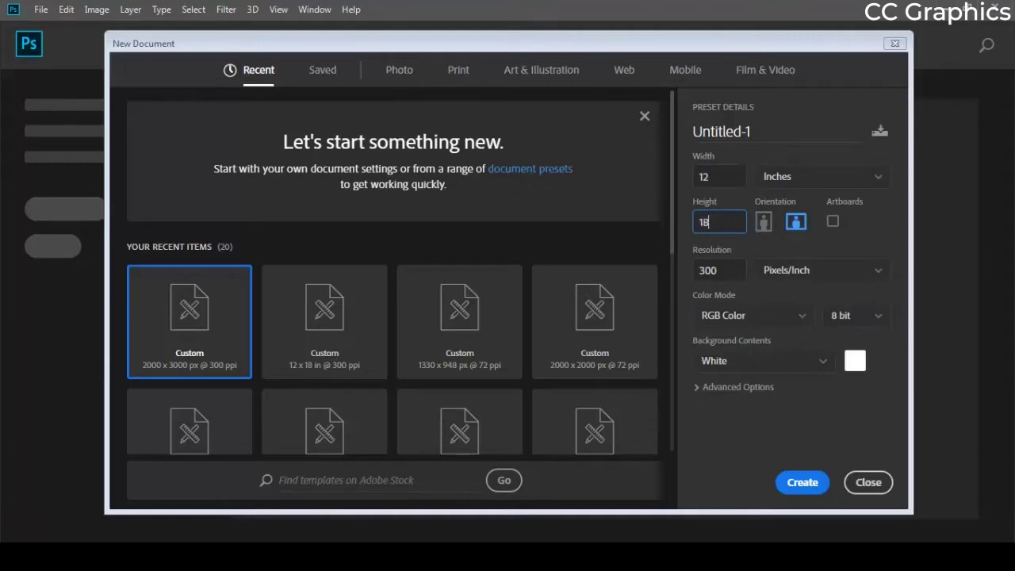
click(753, 315)
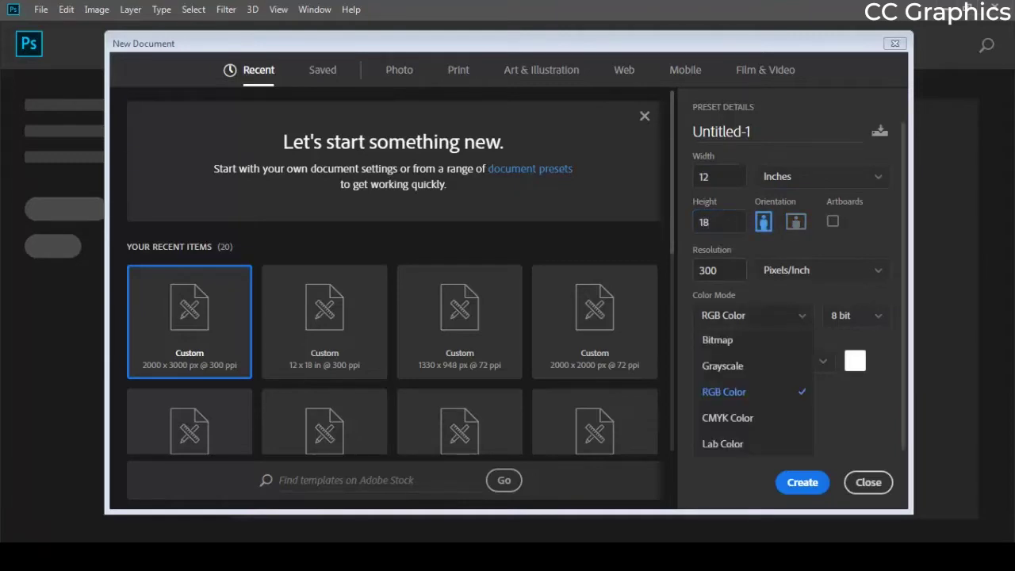
click(727, 418)
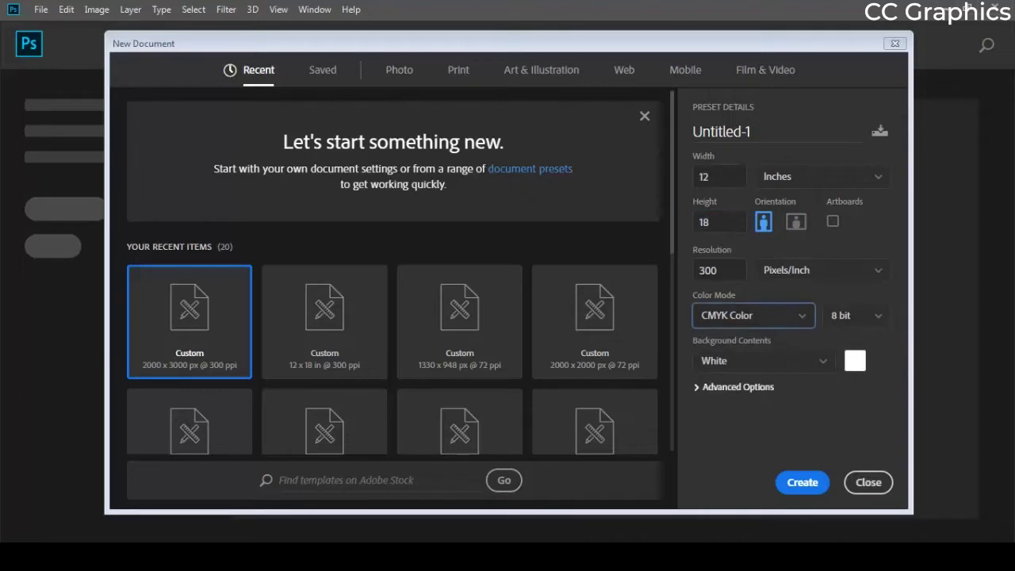
Name the new document "Fishing Tshirt" and create it
click(745, 132)
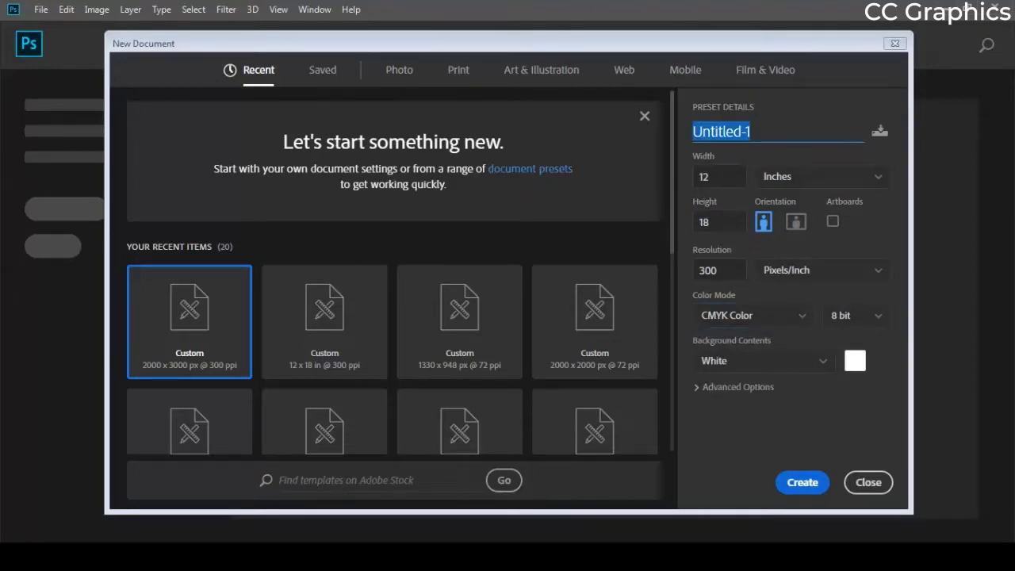
text(Fis)
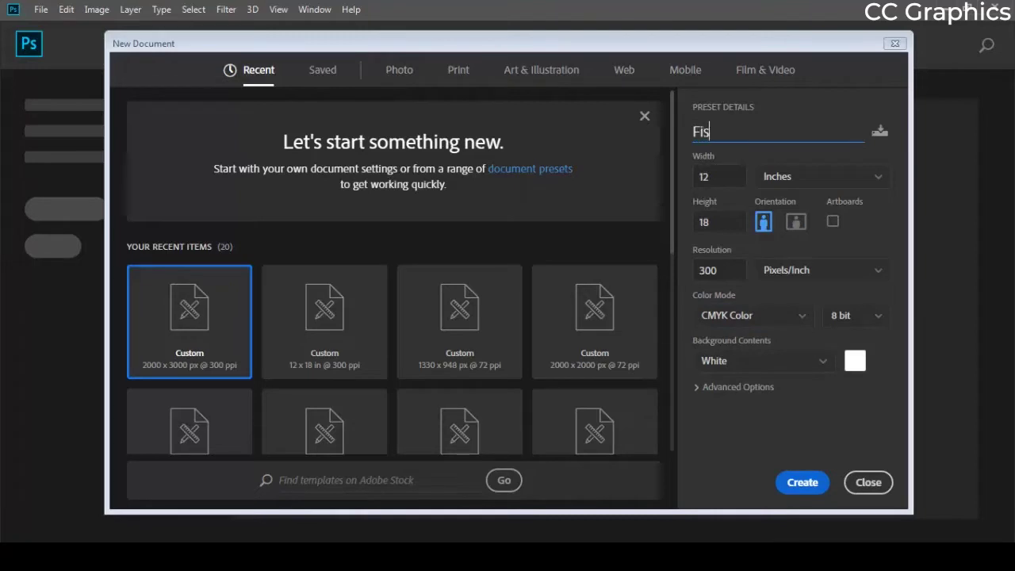
text(hing Tshirt)
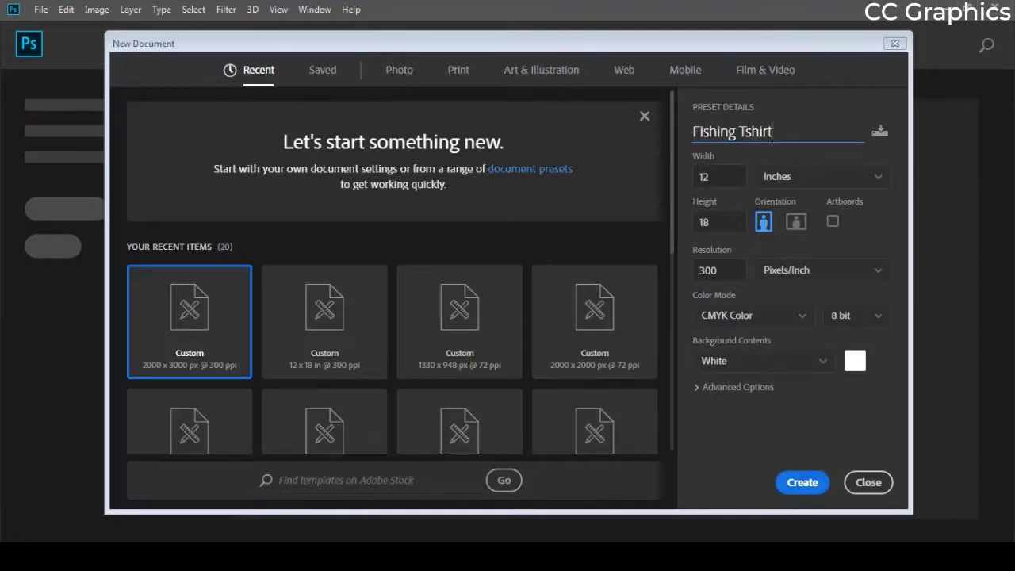
key(Return)
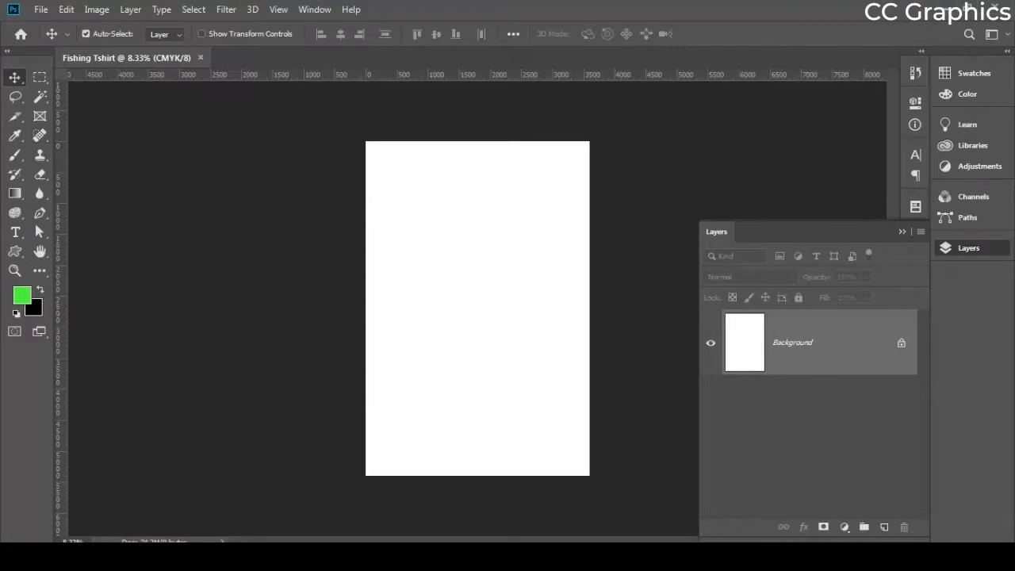
Select the entire canvas with the Rectangular Marquee tool and add a new empty layer above the background
key(m)
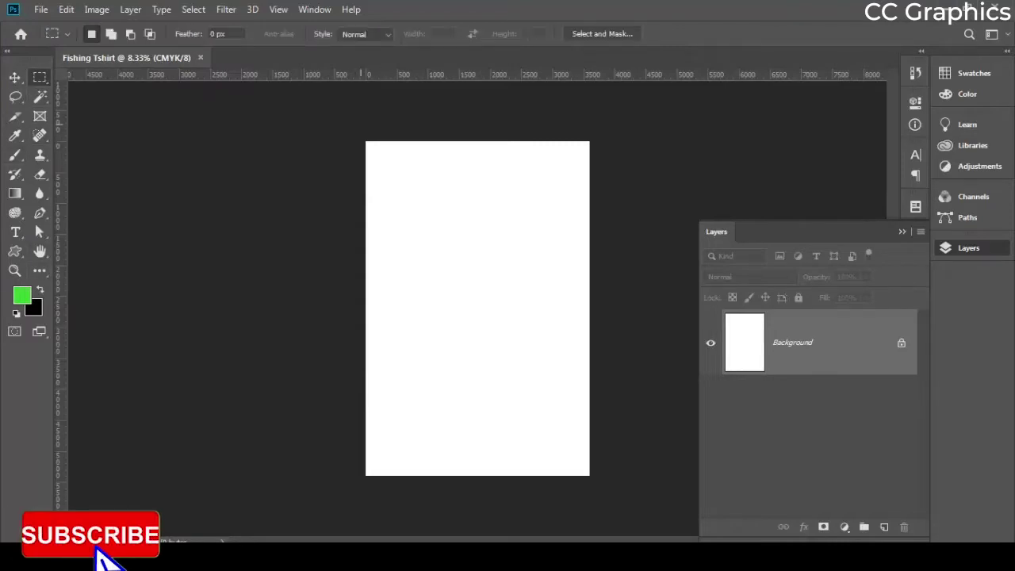
drag(366, 141, 673, 517)
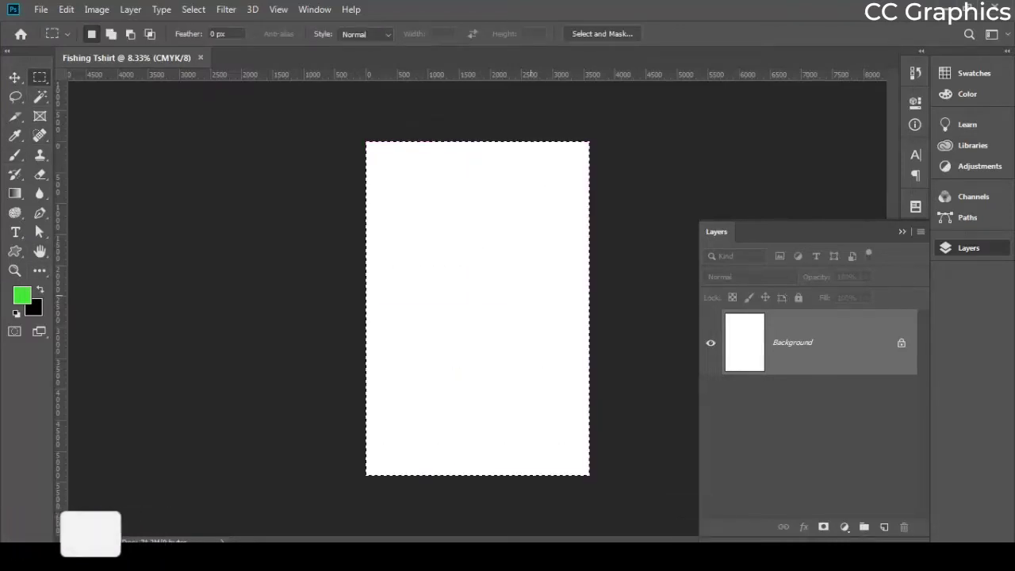
click(884, 527)
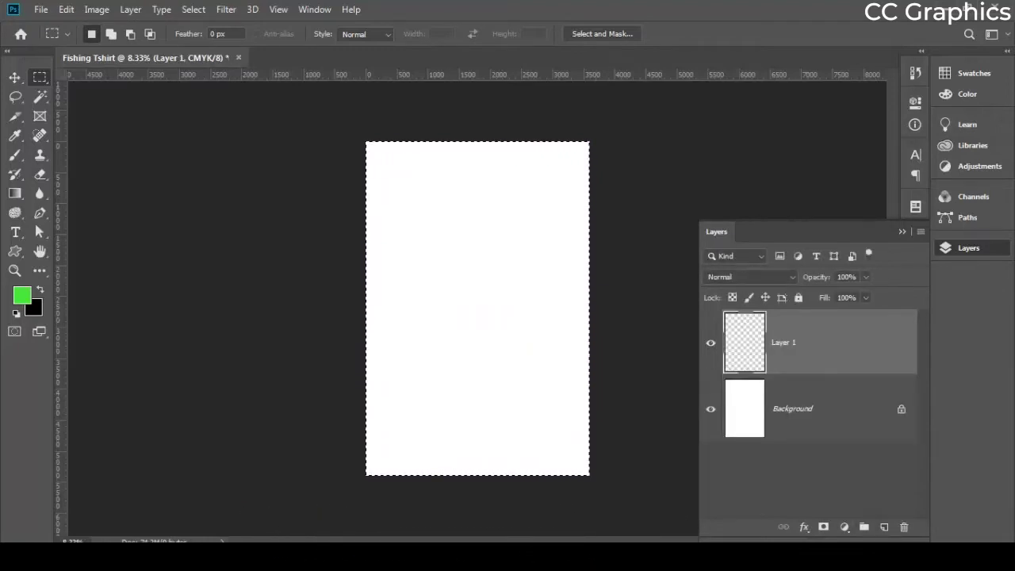
Fill the new empty layer with the black background color
key(ctrl+BackSpace)
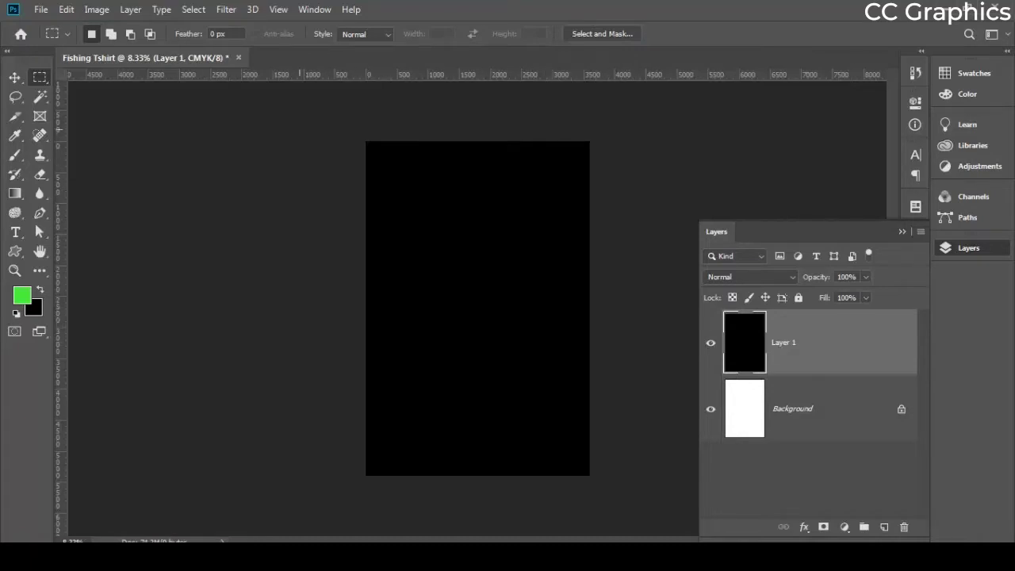
Copy the line TIME TO RELAX from the sticky note and paste it as horizontal text on the Photoshop canvas
key(alt+Tab)
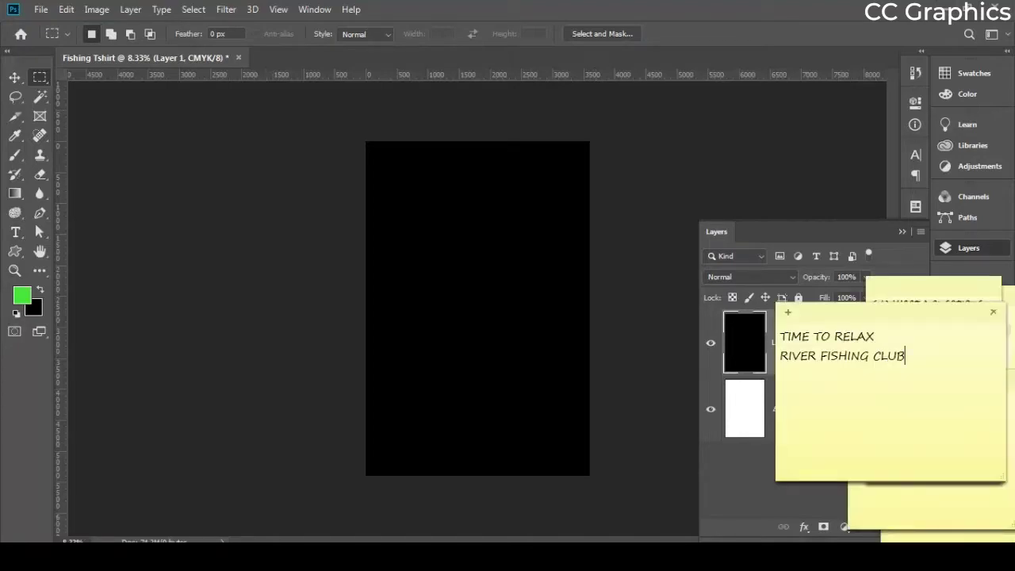
key(ctrl+a)
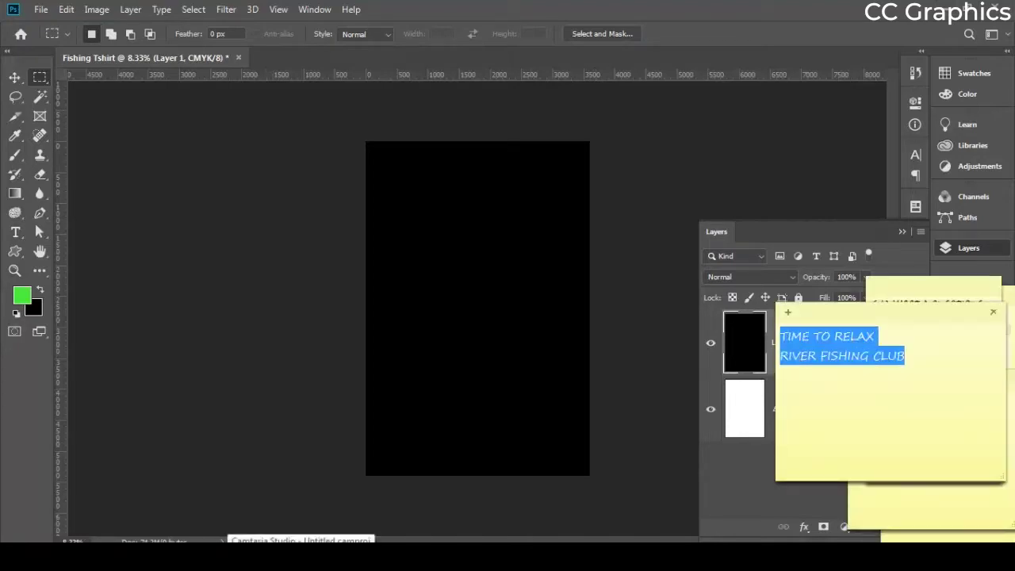
drag(877, 337, 780, 337)
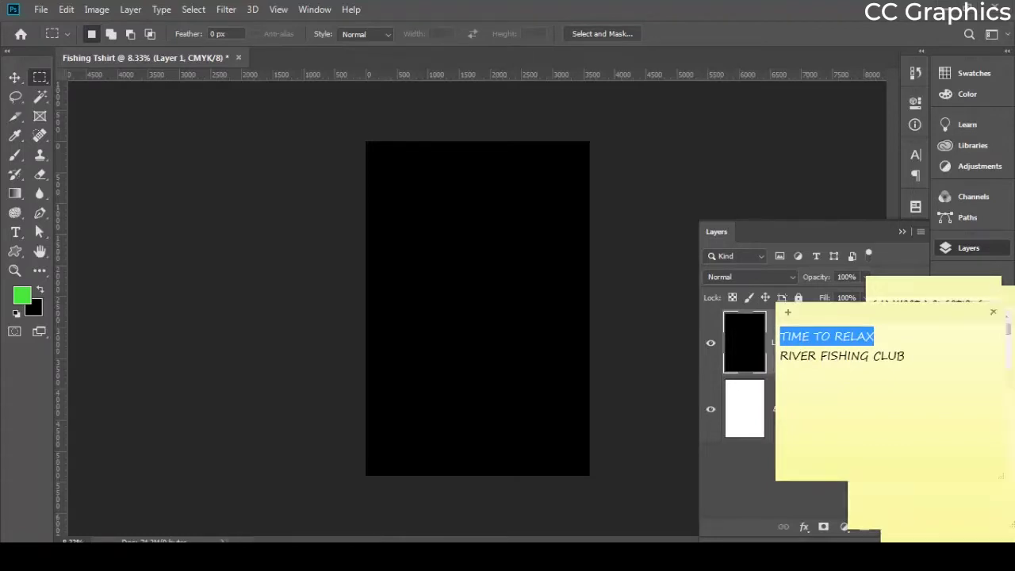
key(alt+Tab)
key(v)
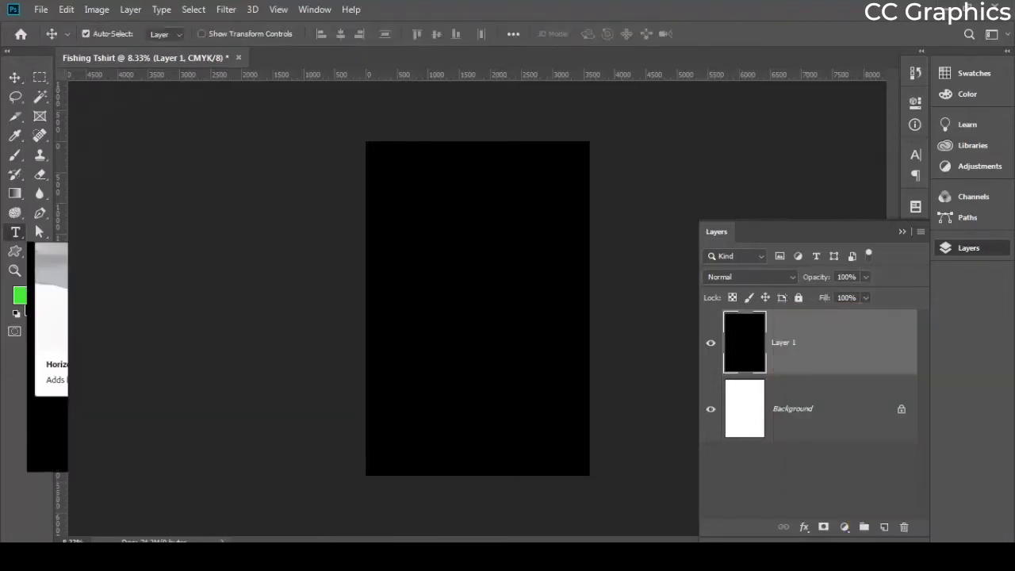
click(15, 232)
click(418, 277)
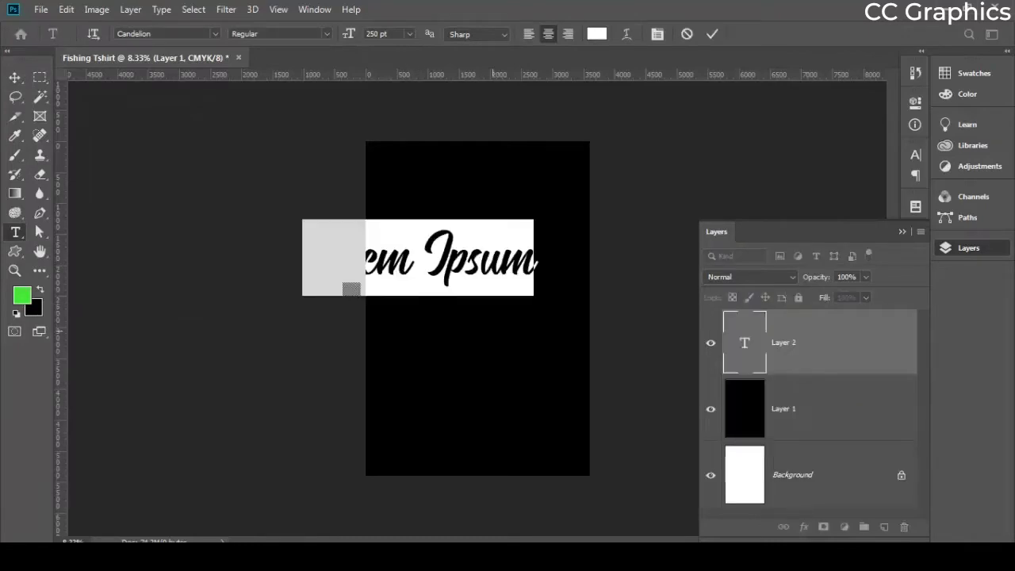
key(ctrl+v)
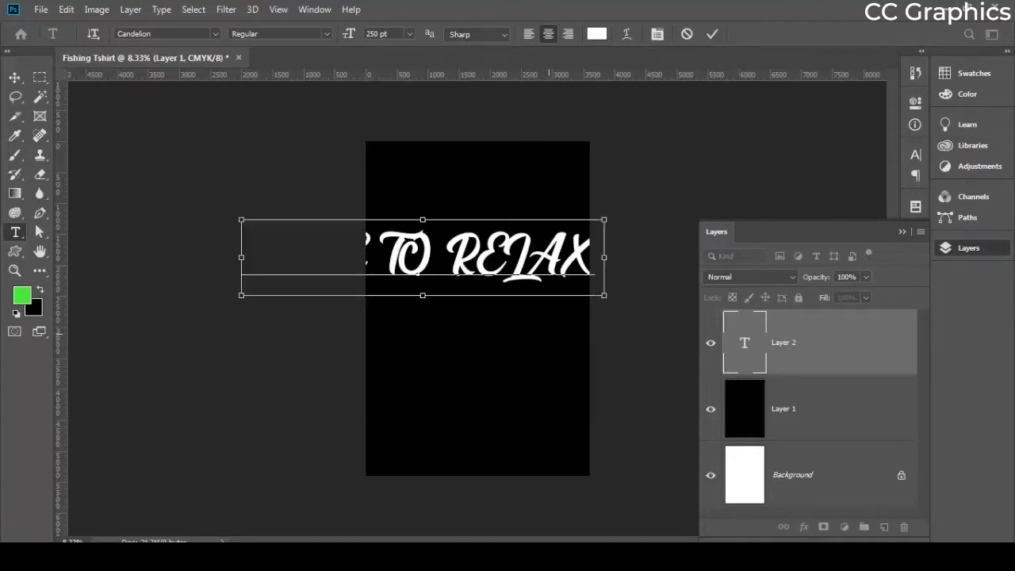
Set the TIME TO RELAX text to 150 pt and move it so it spans the upper part of the canvas
key(ctrl+a)
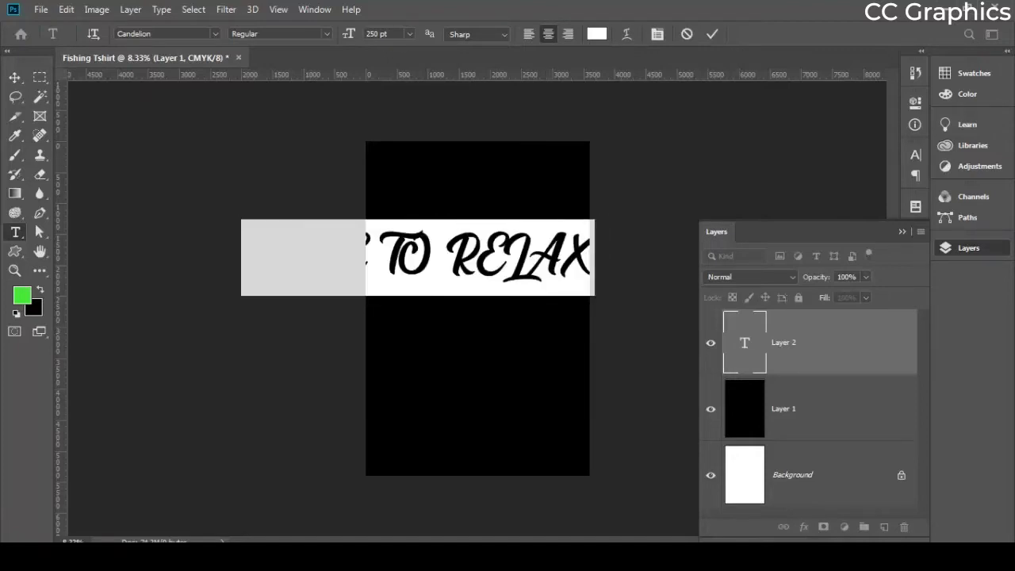
click(410, 34)
key(Escape)
key(Return)
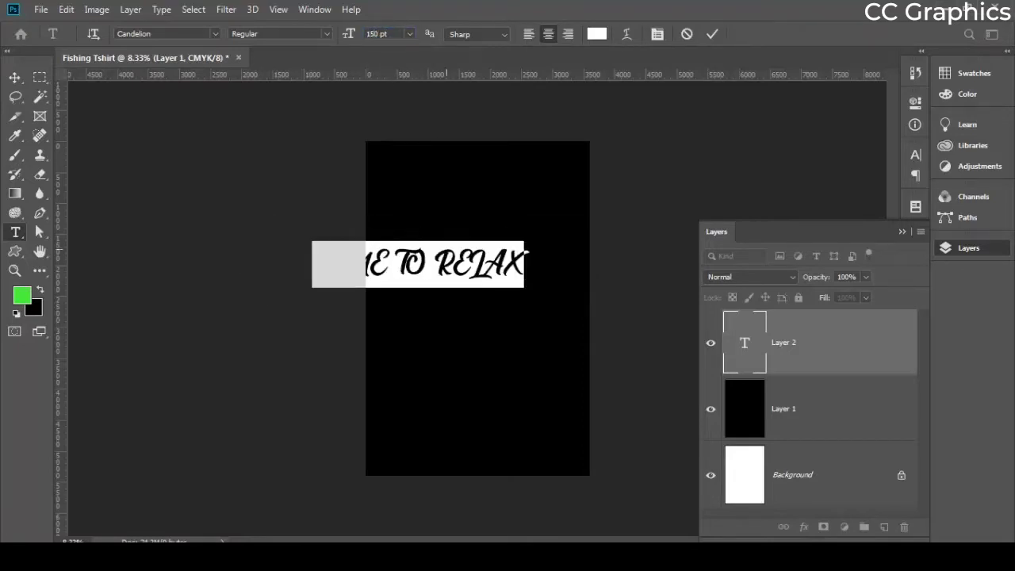
drag(446, 262, 503, 242)
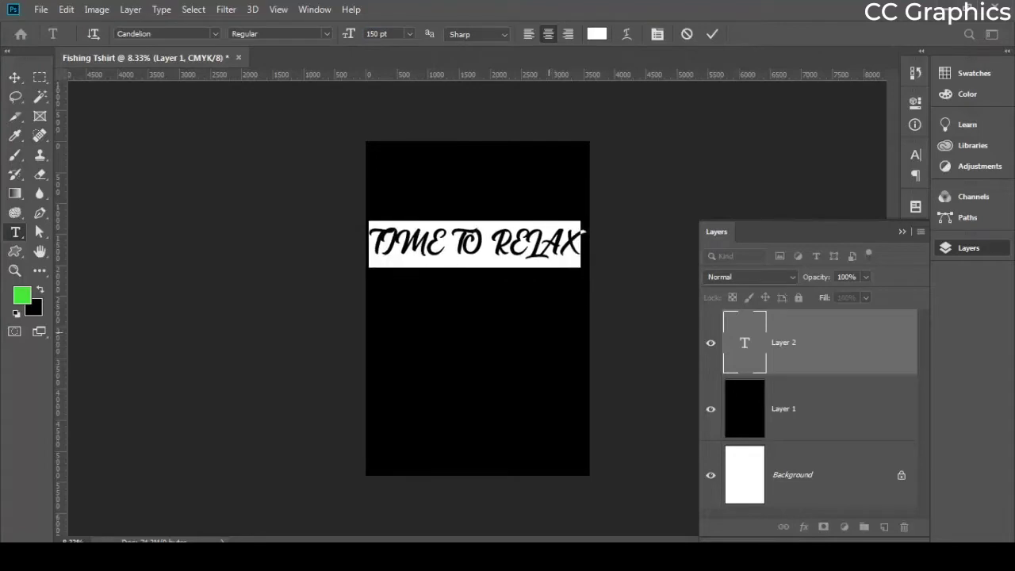
click(578, 236)
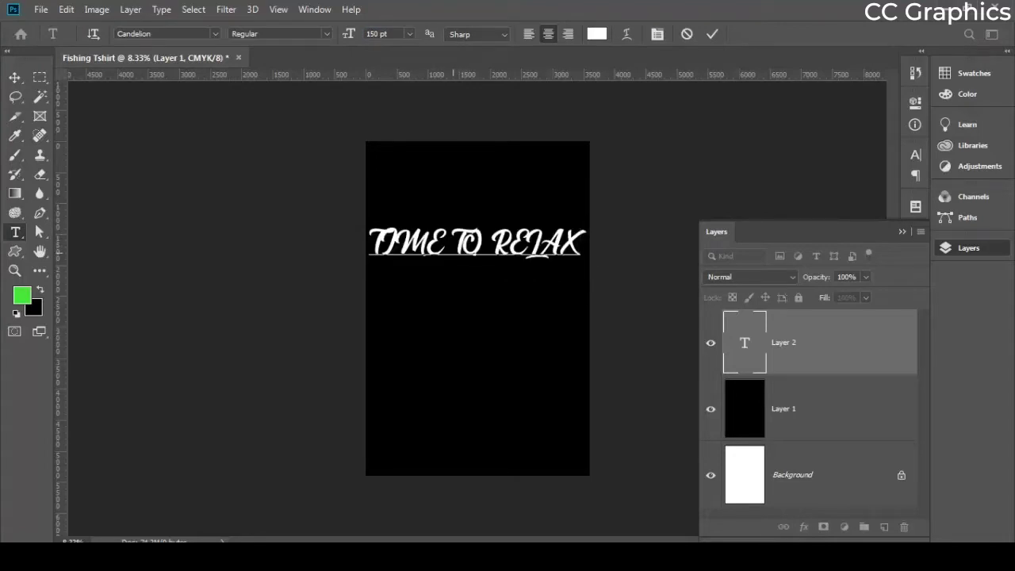
click(15, 77)
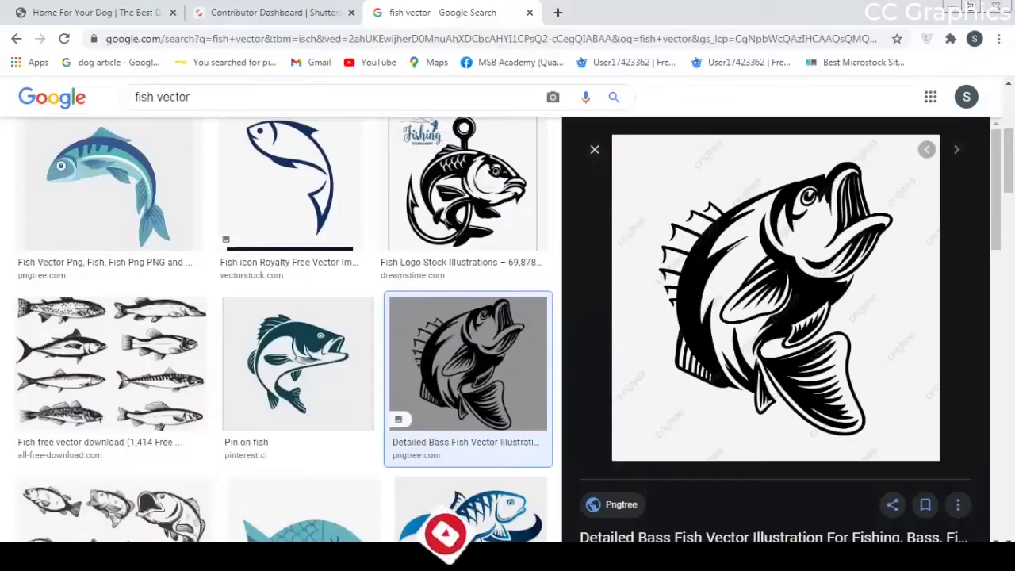
Copy the Detailed Bass Fish Vector image from the browser and paste it onto a new layer above the Photoshop text
right_click(775, 230)
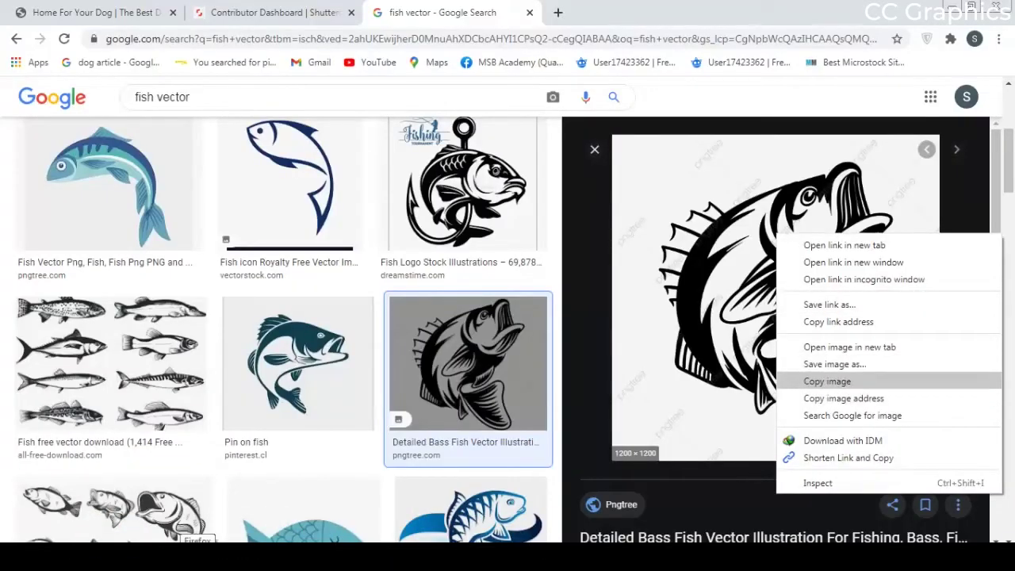
click(824, 379)
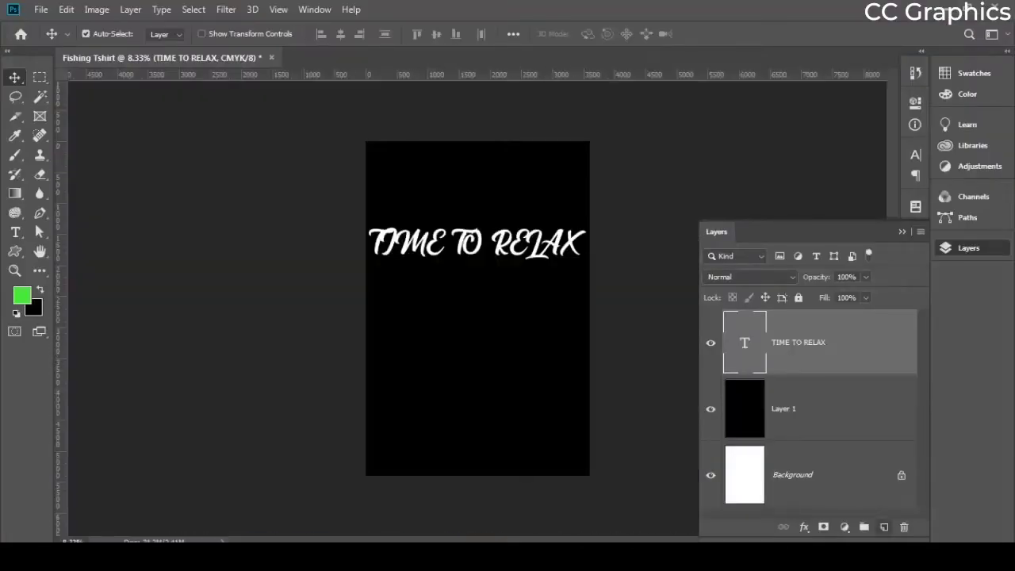
click(883, 527)
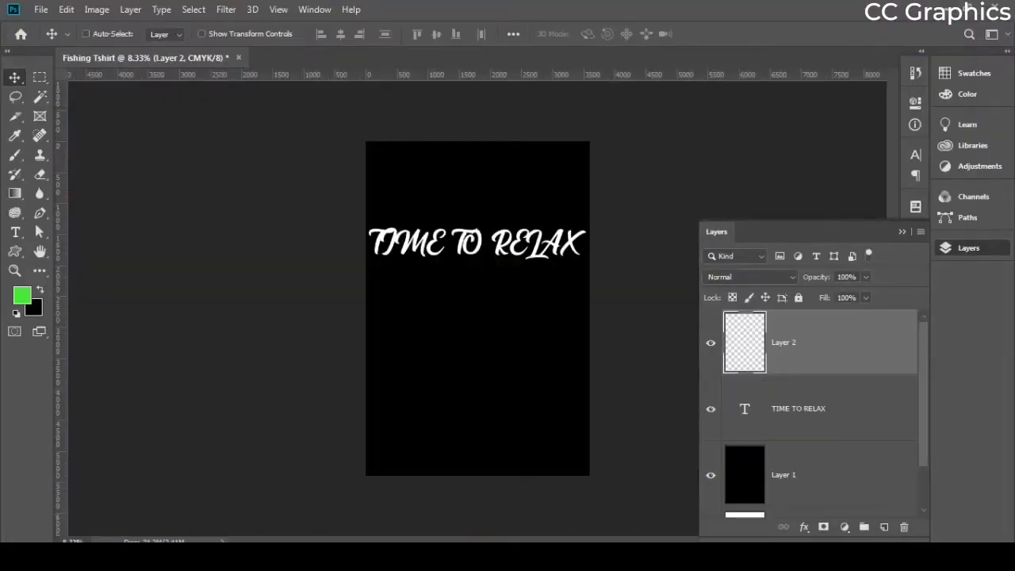
key(ctrl+v)
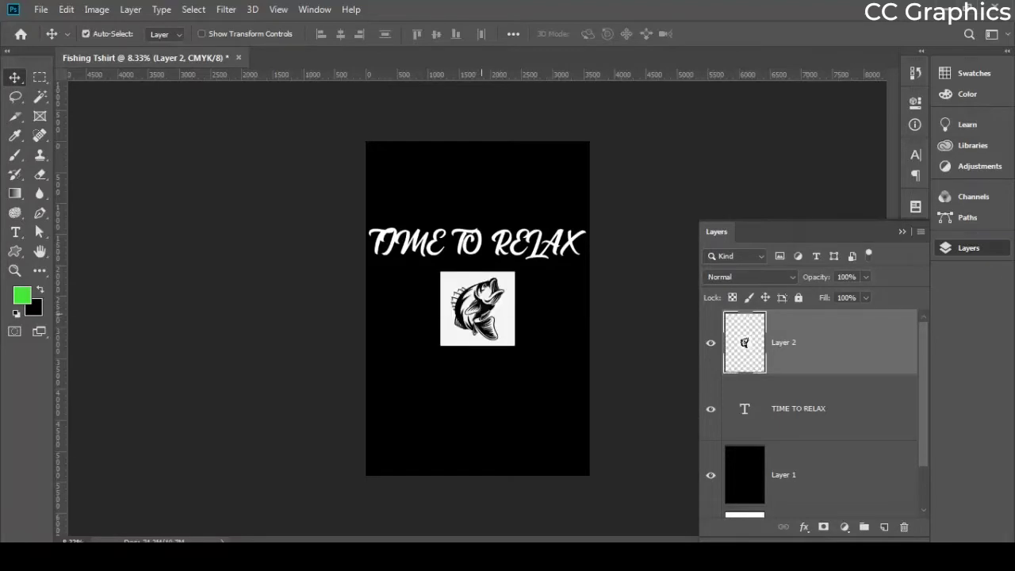
Hide the black Layer 1, the Background and the TIME TO RELAX text so only the fish image shows
scroll(490, 306, up, 5)
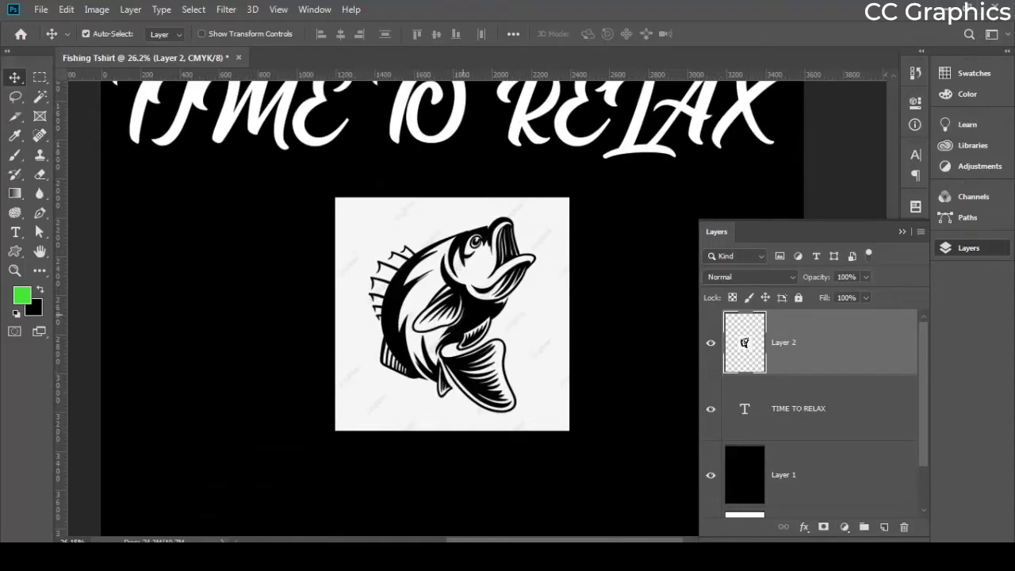
scroll(475, 292, up, 3)
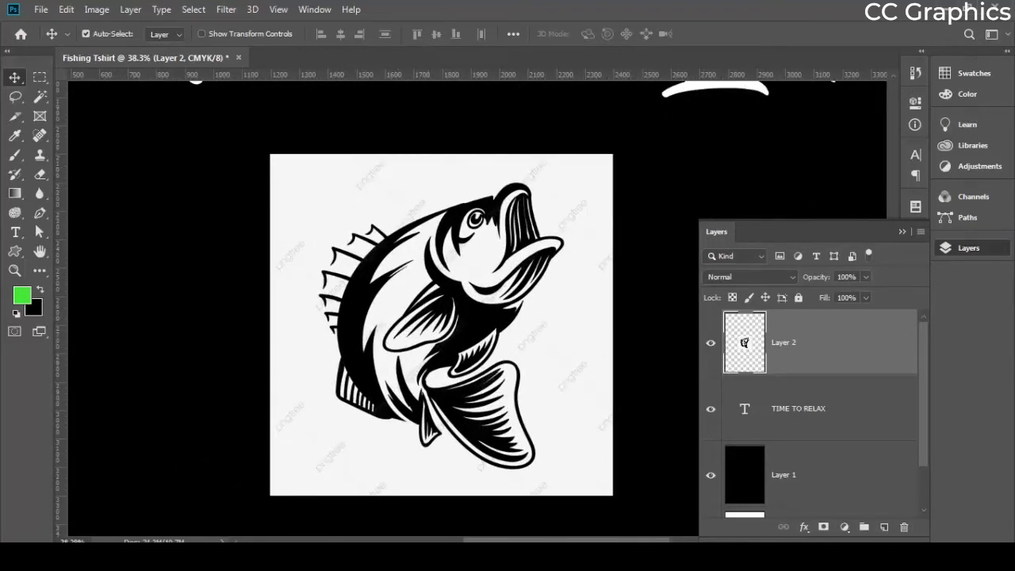
scroll(817, 413, down, 1)
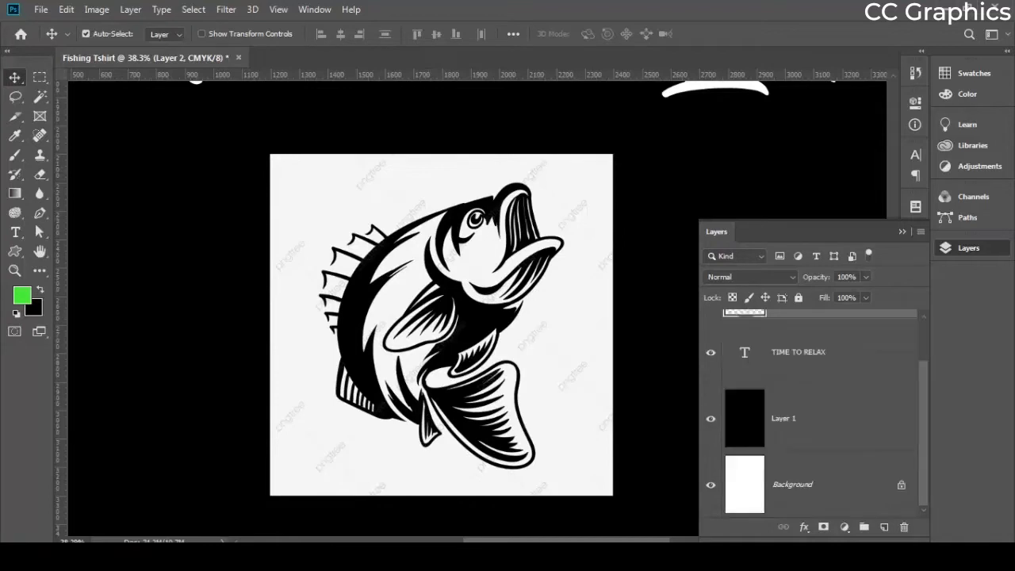
click(710, 418)
click(710, 484)
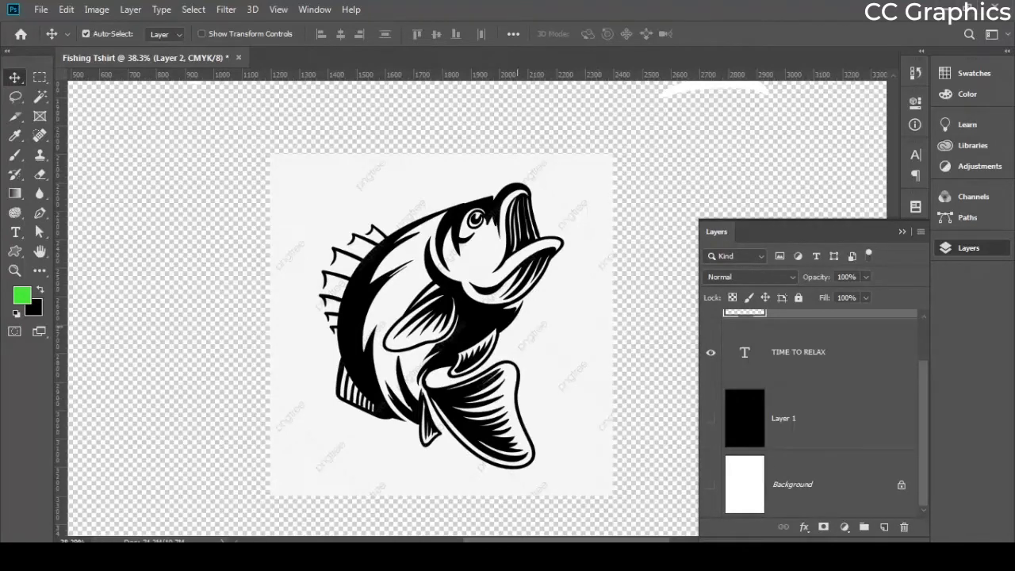
click(711, 352)
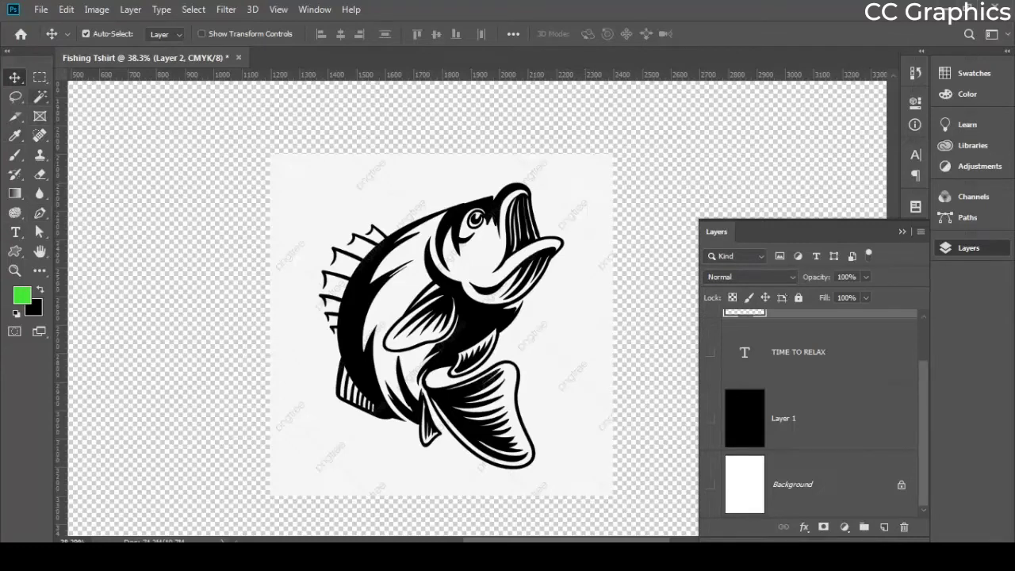
Select the light background around the fish on Layer 2 with the Magic Wand tool and delete it
click(40, 96)
click(119, 111)
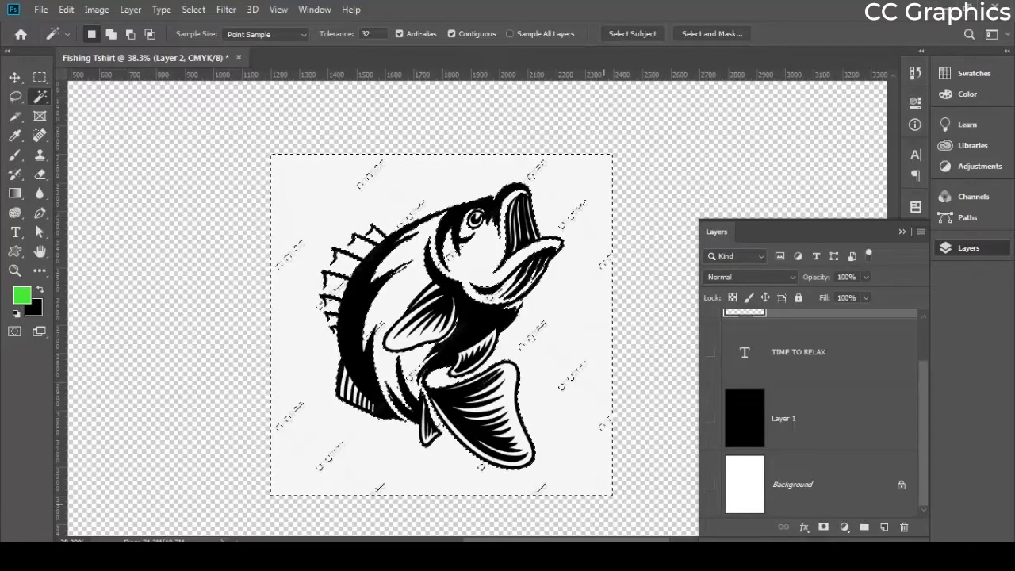
scroll(817, 413, up, 1)
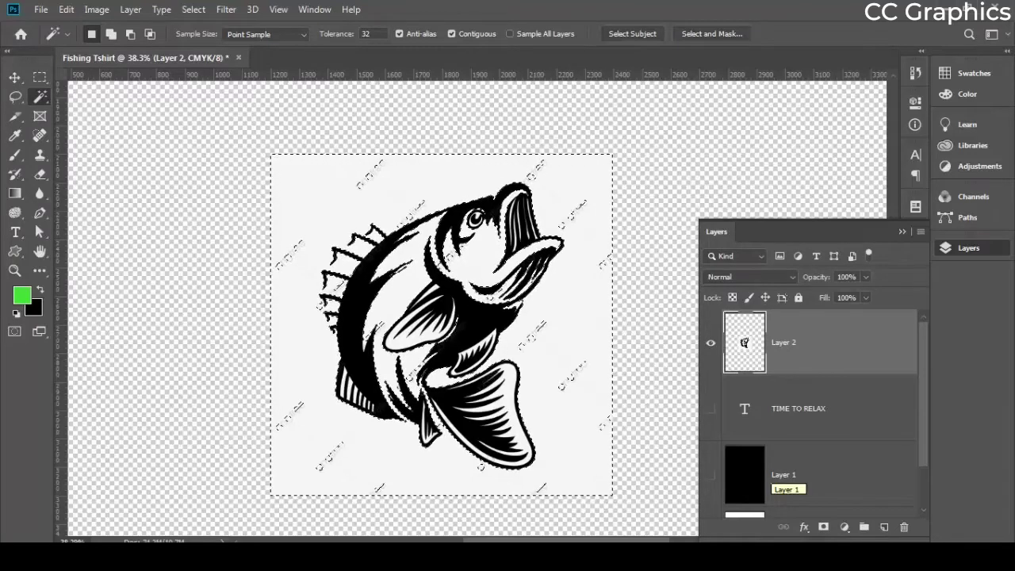
key(Delete)
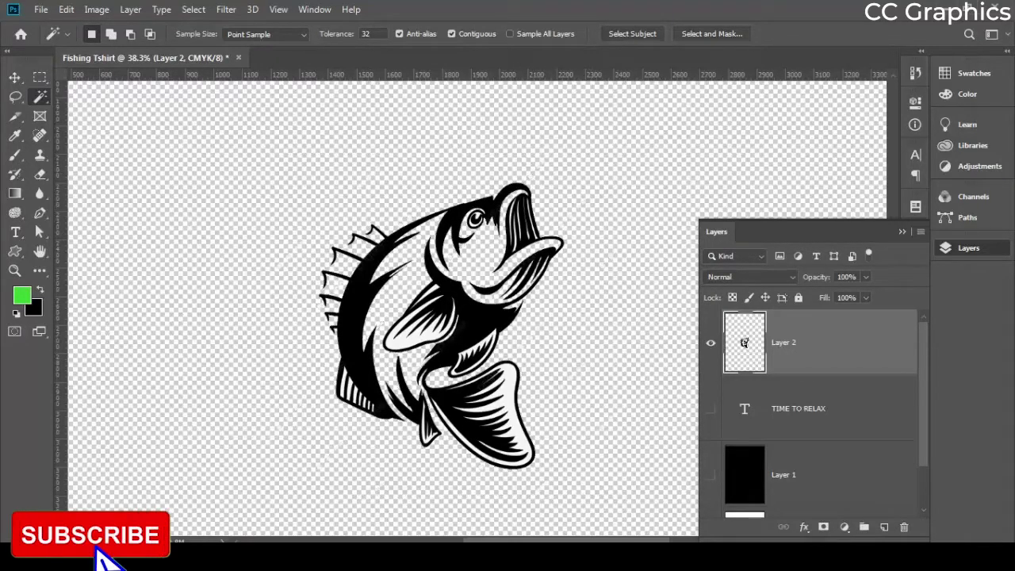
Show Layer 1 again, fill it with the green foreground color and clear the selection
click(710, 474)
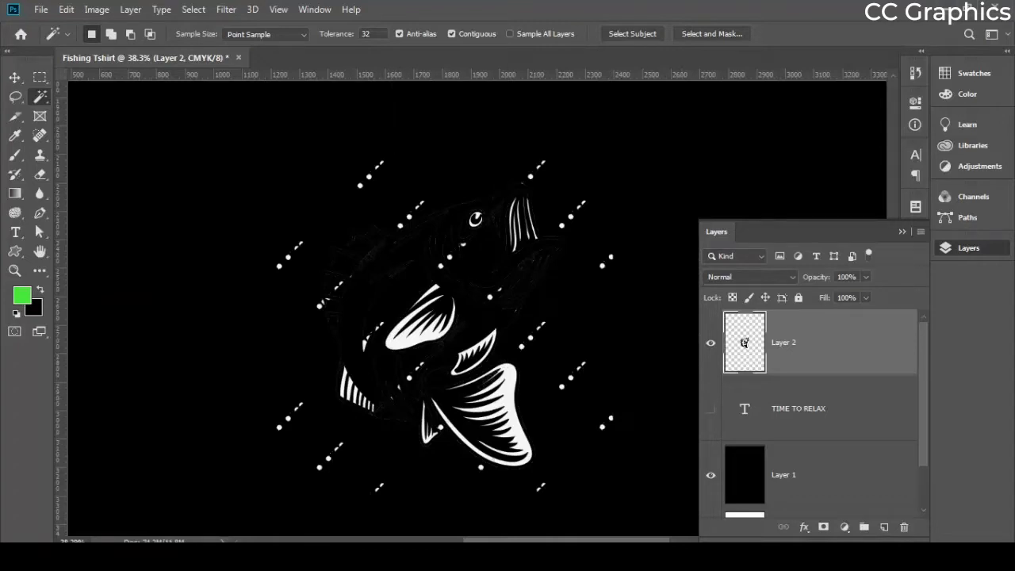
click(808, 475)
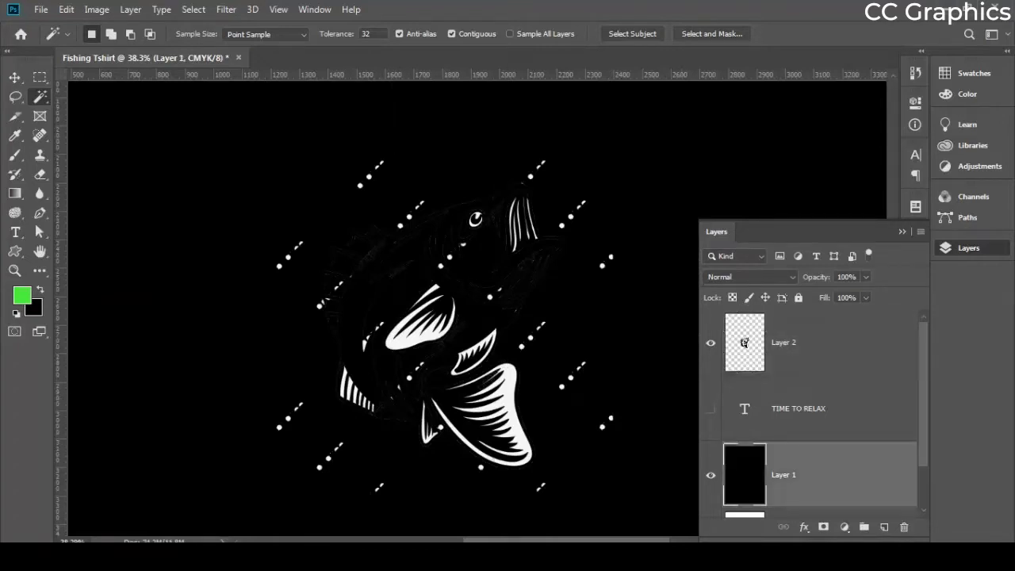
scroll(464, 347, down, 4)
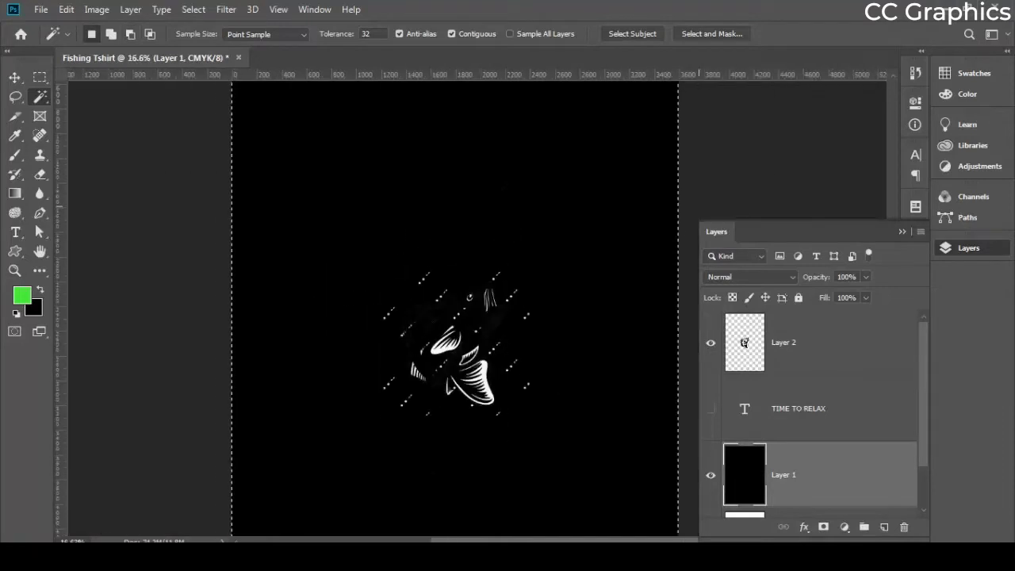
key(alt+BackSpace)
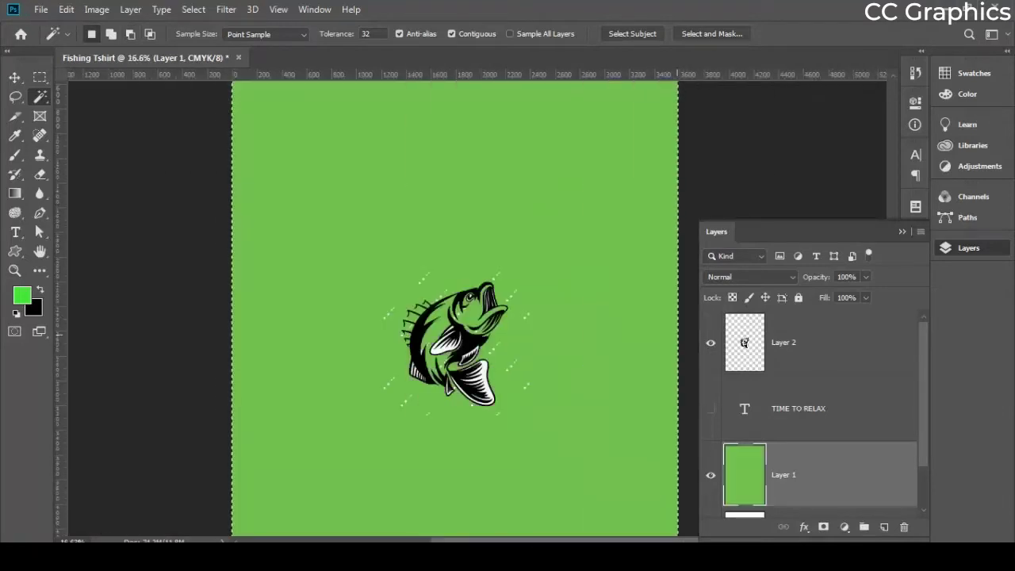
key(ctrl+d)
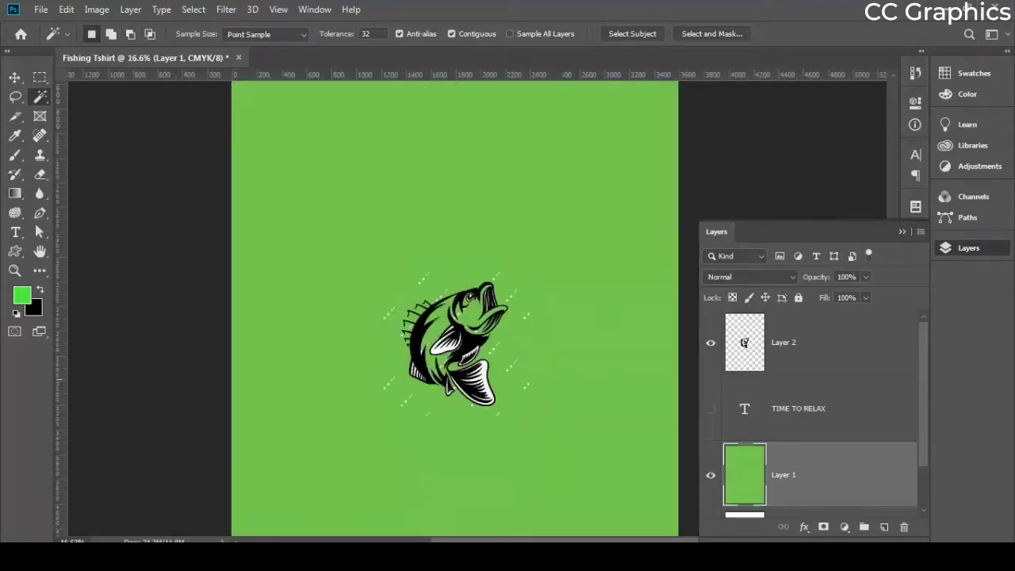
Examine the fish cutout closely against the green layer for leftover watermark marks
scroll(482, 352, up, 4)
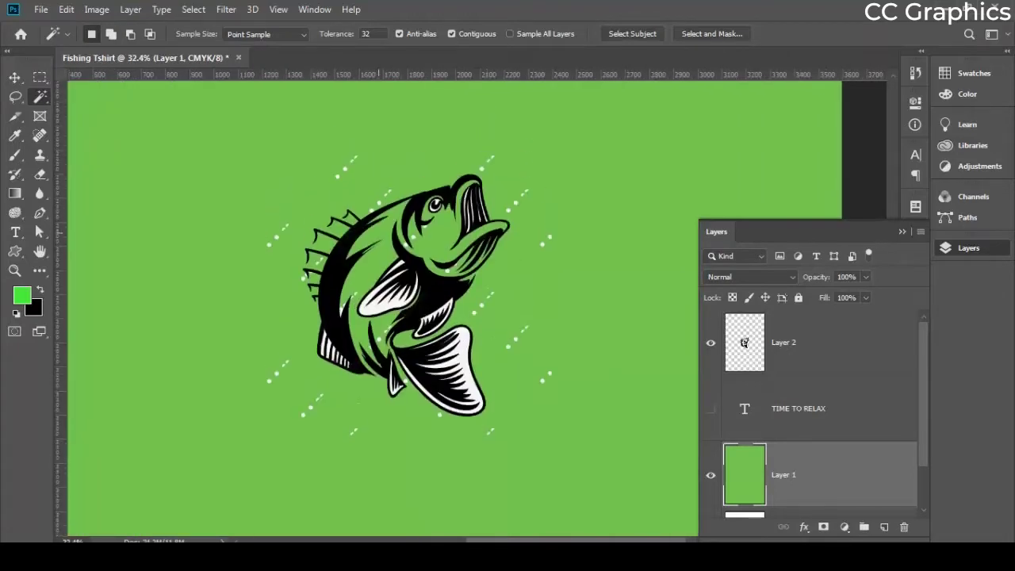
scroll(394, 271, up, 2)
scroll(459, 309, down, 2)
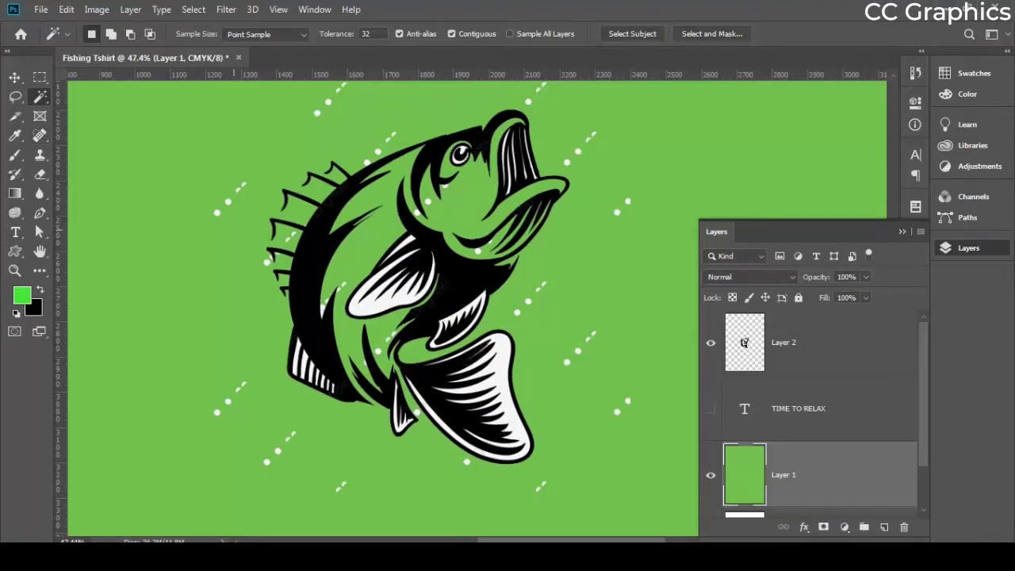
click(744, 343)
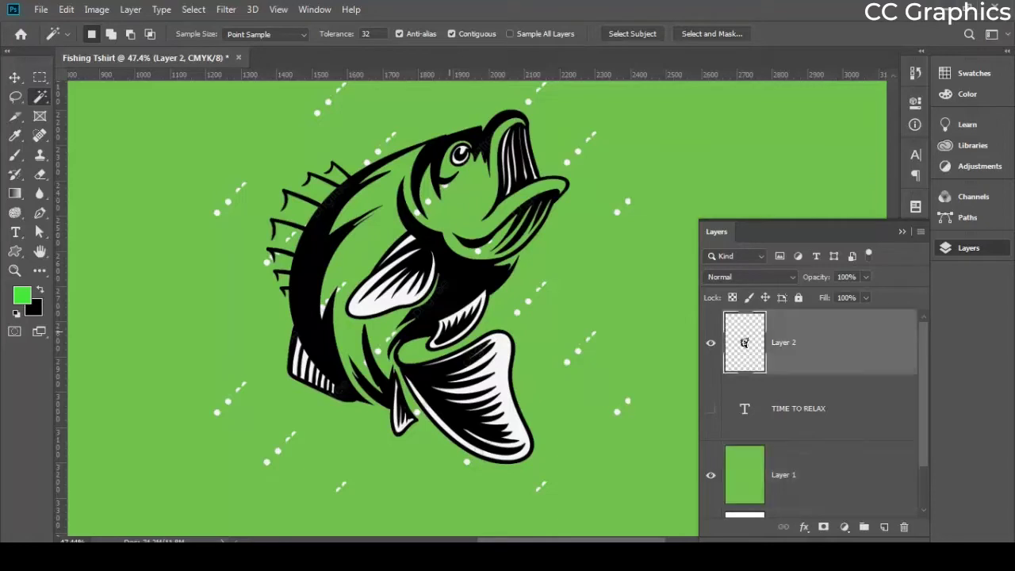
scroll(357, 317, up, 2)
scroll(211, 229, up, 3)
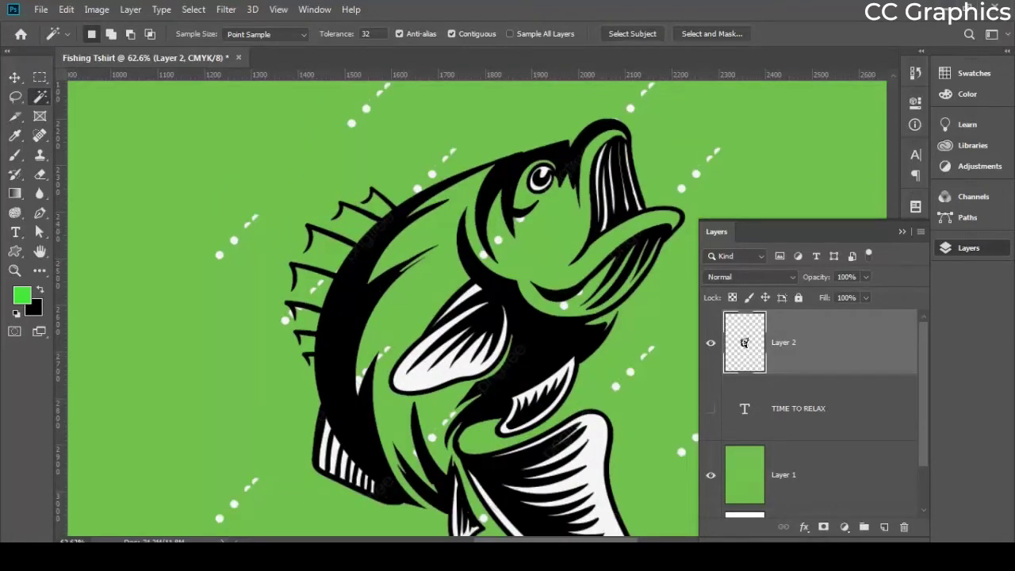
click(783, 475)
scroll(394, 421, down, 15)
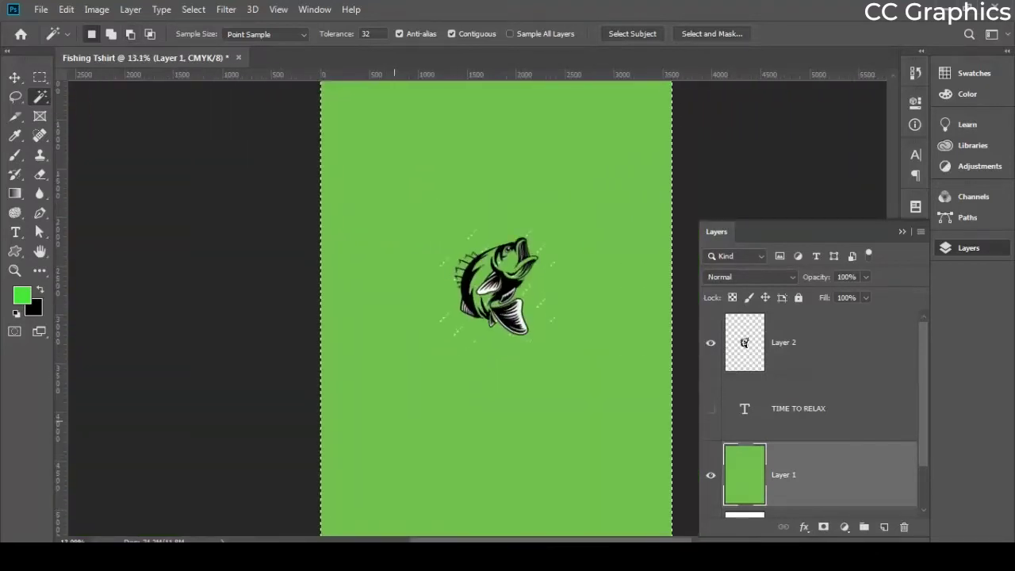
key(ctrl+d)
scroll(483, 279, up, 5)
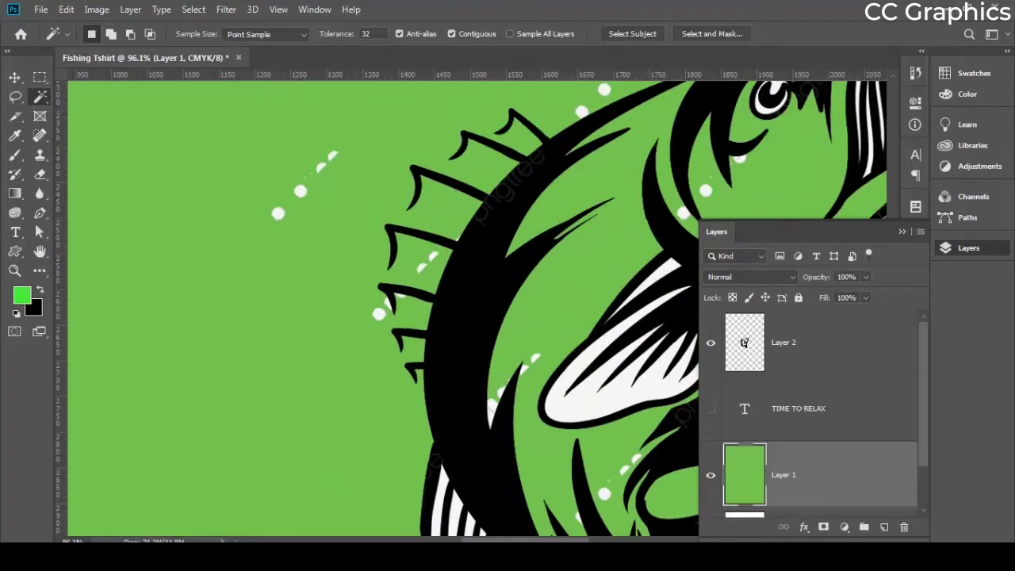
Turn off Contiguous for the Magic Wand, select all the white areas on Layer 2, delete them and clear the selection
click(744, 342)
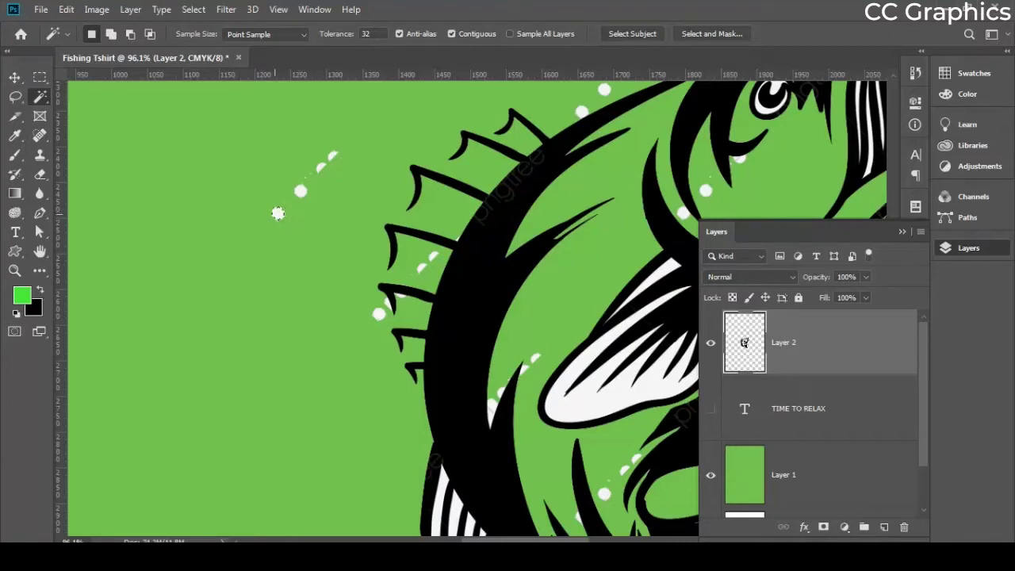
scroll(261, 231, down, 2)
scroll(260, 230, down, 1)
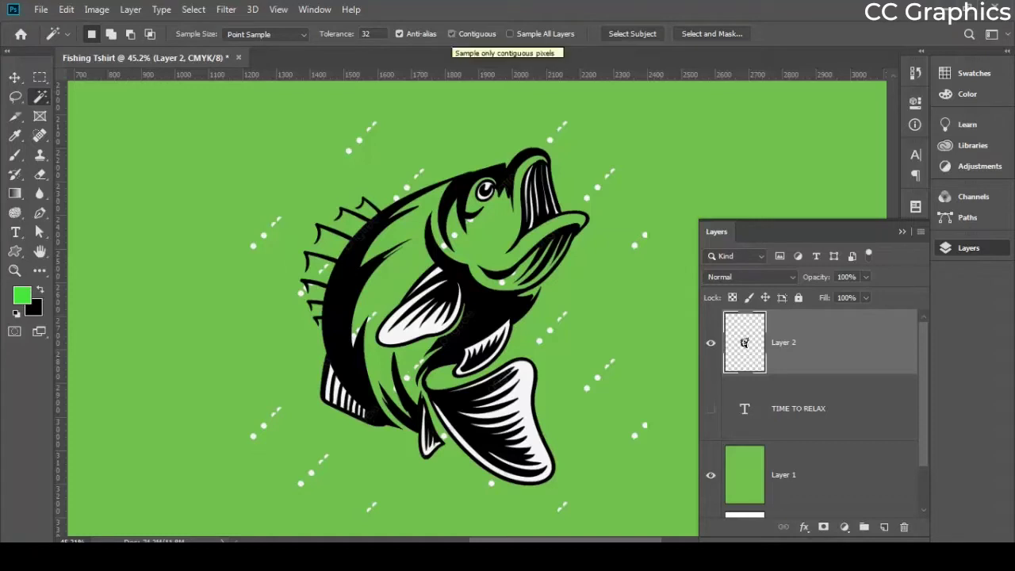
click(451, 33)
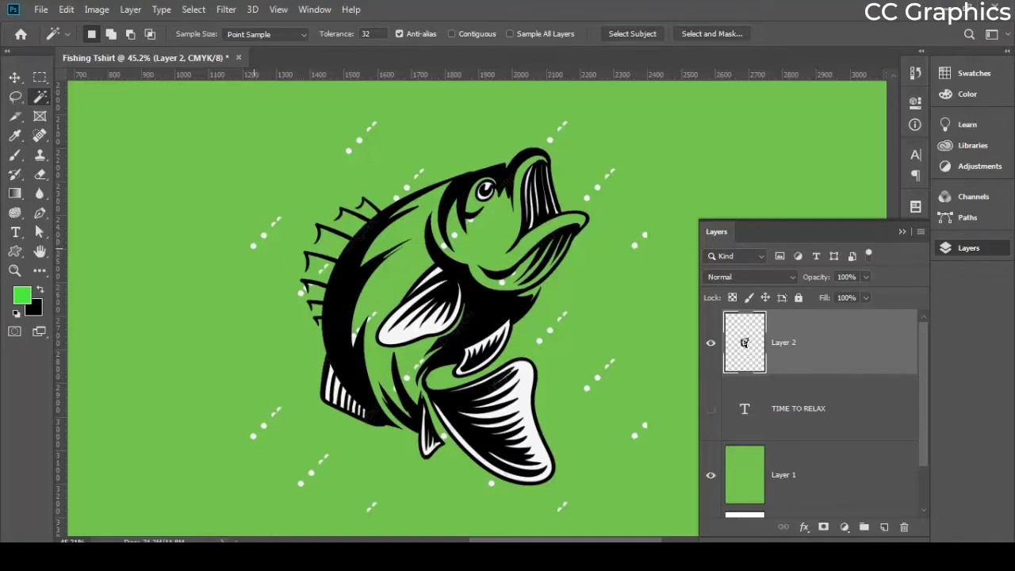
click(254, 247)
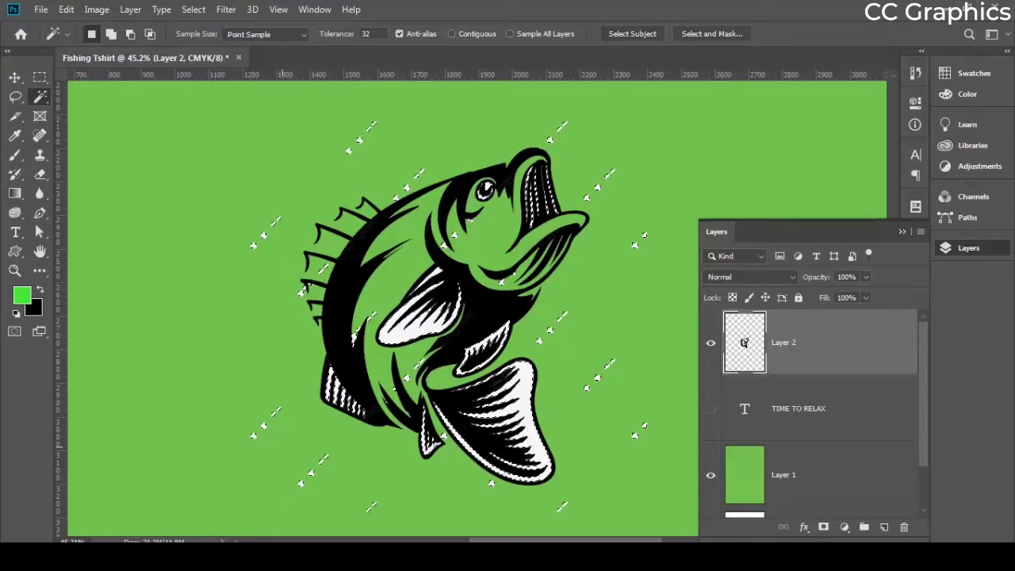
key(Delete)
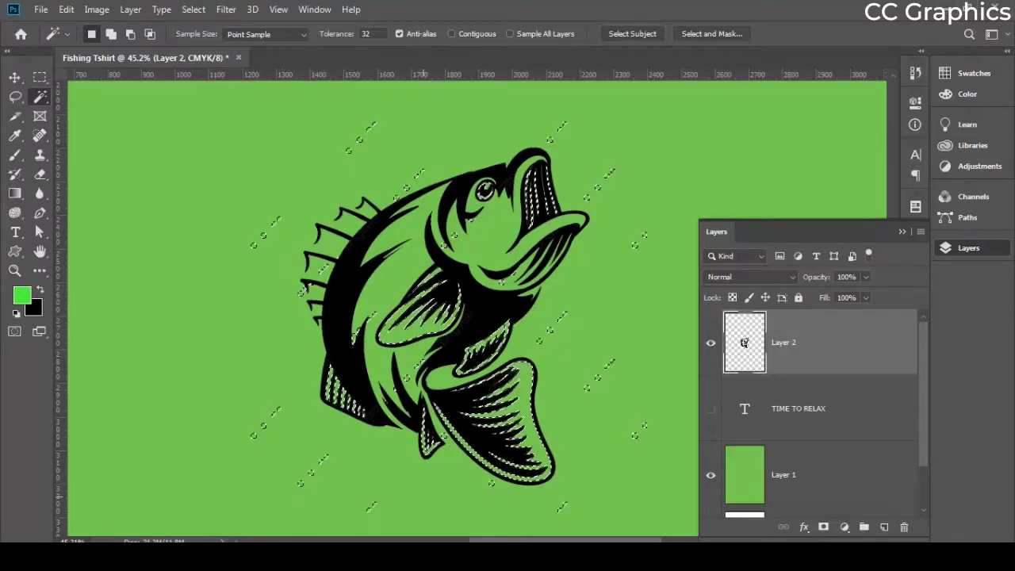
key(ctrl+d)
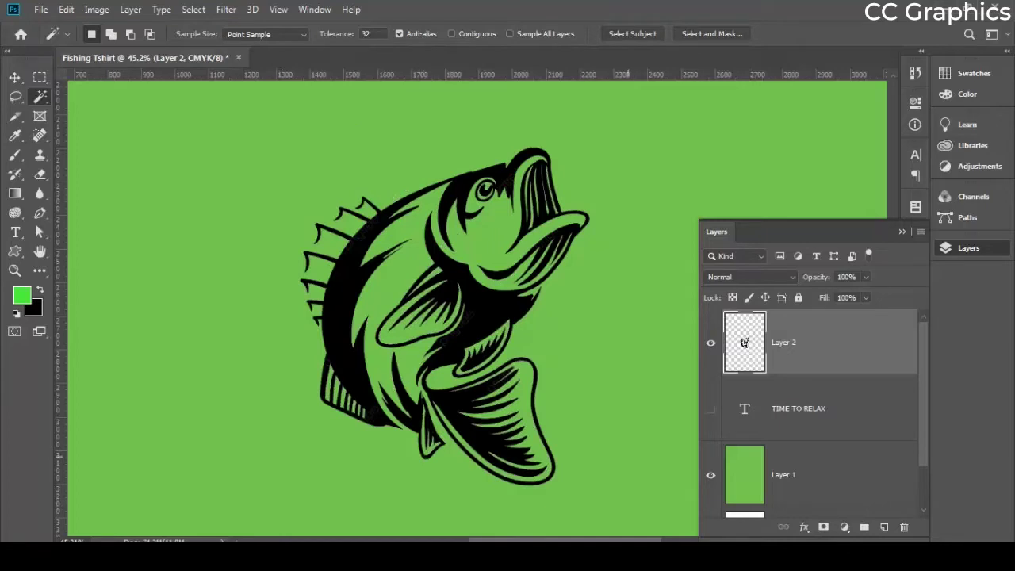
Try to reposition the fish cutout with the Move tool and check Layer 2 by toggling its visibility
scroll(253, 428, down, 10)
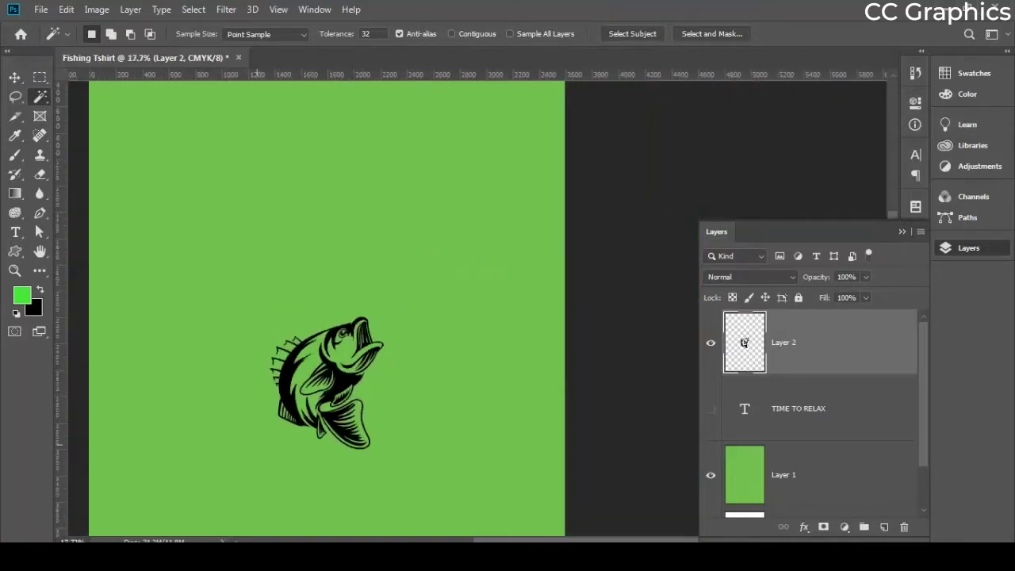
scroll(281, 443, up, 9)
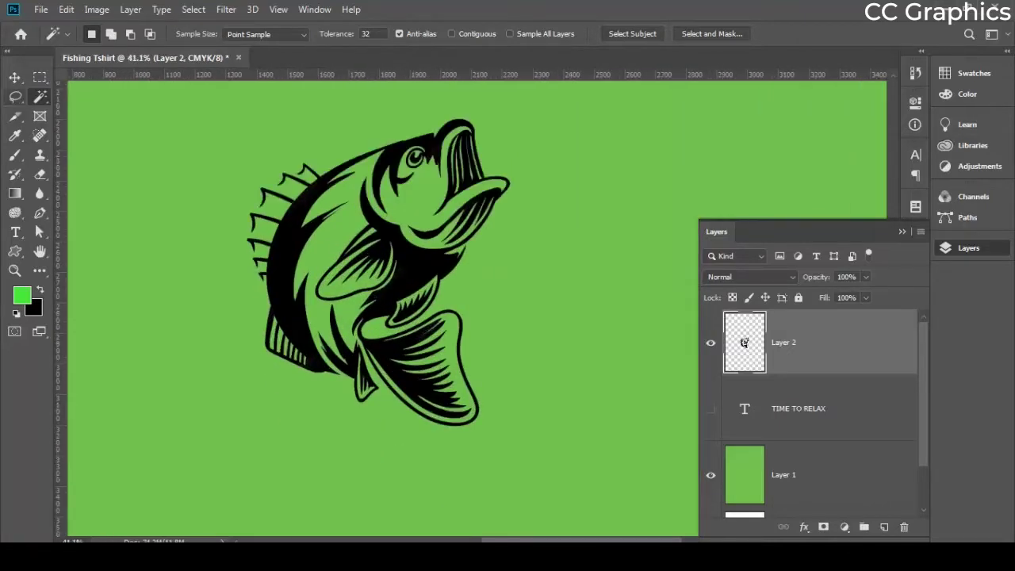
click(14, 77)
drag(423, 226, 539, 290)
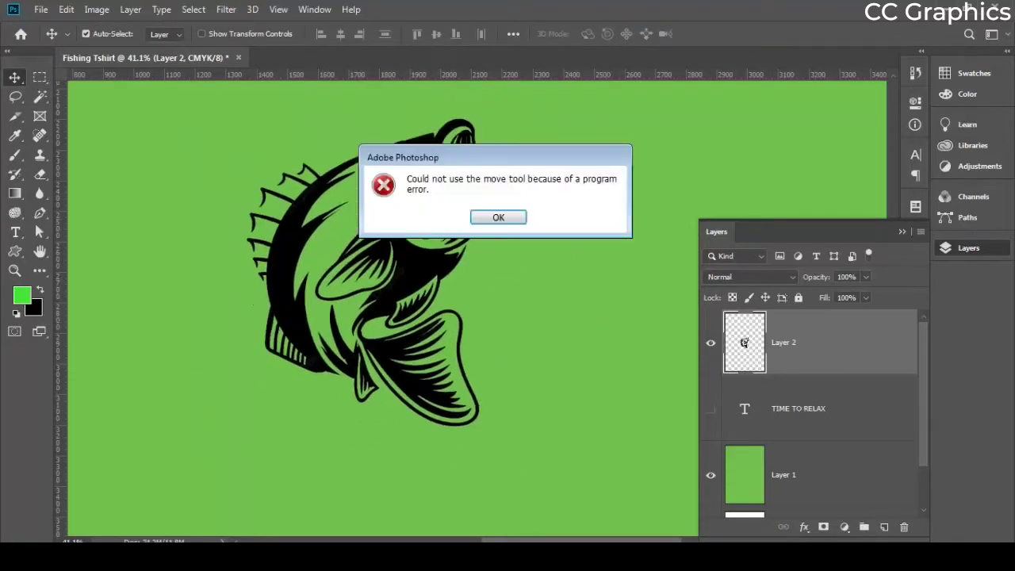
key(Return)
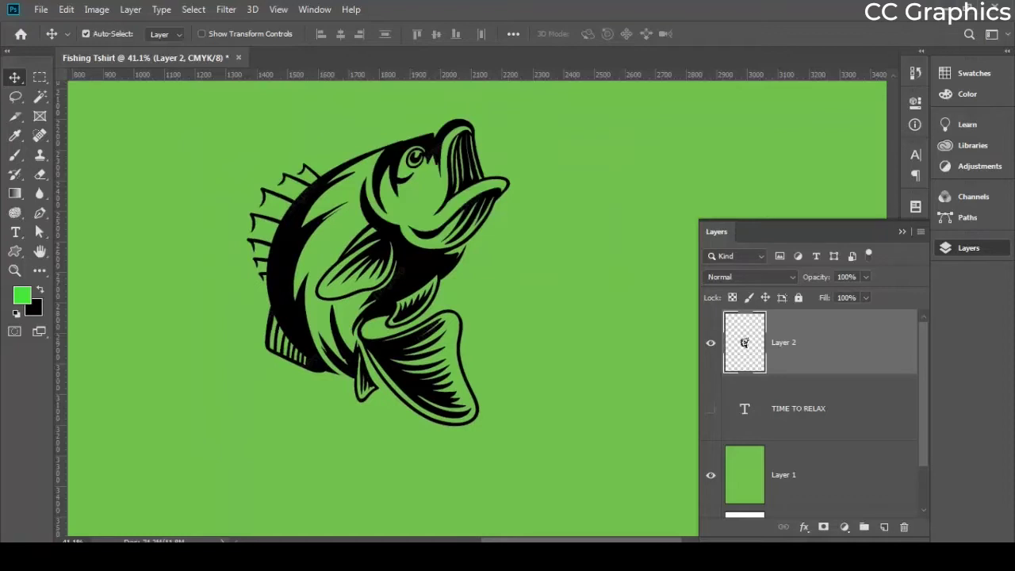
click(711, 343)
click(710, 342)
Add a Color Overlay effect to the fish on Layer 2 using the light grey color e8e8e8
click(804, 527)
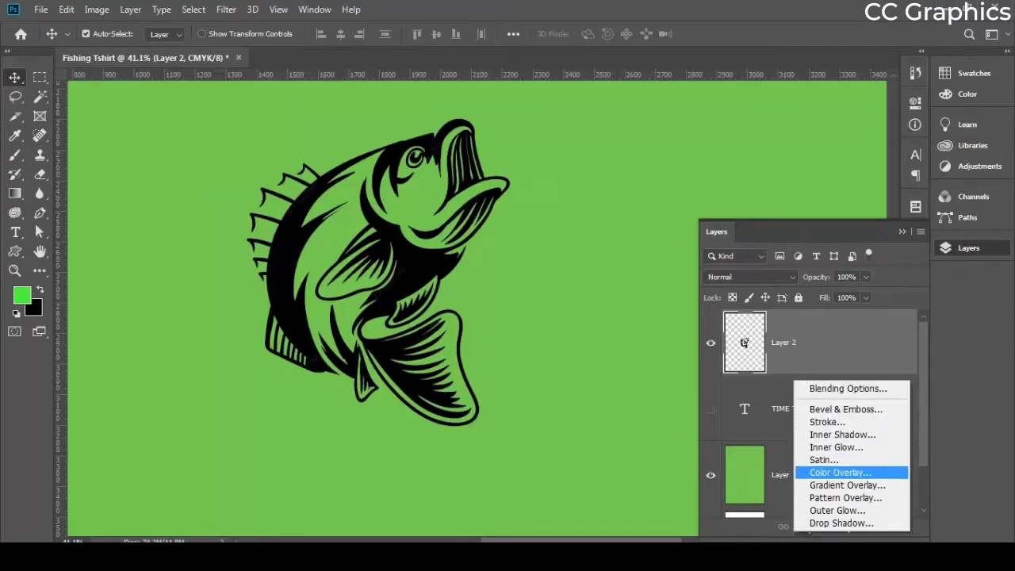
click(841, 472)
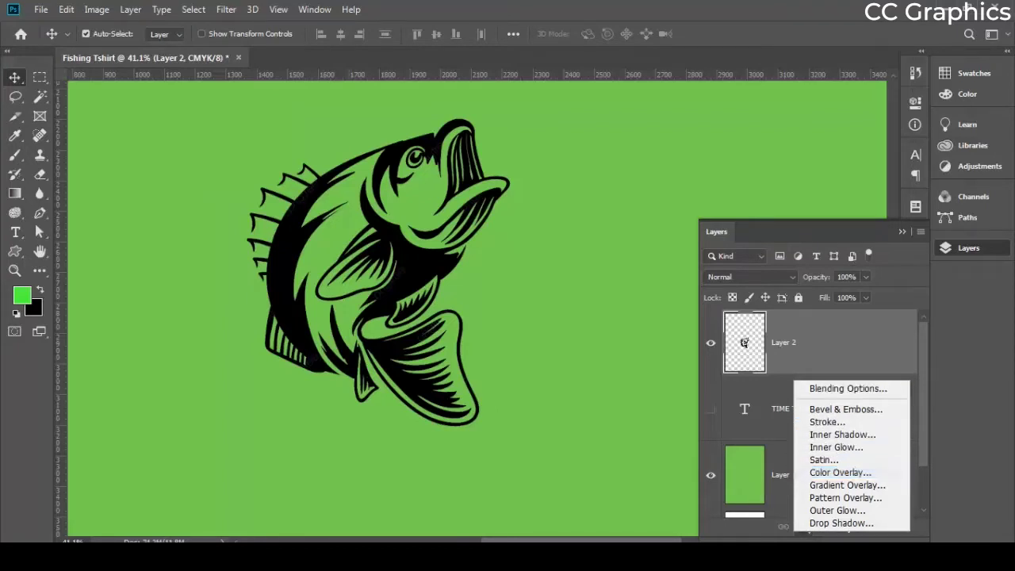
click(839, 473)
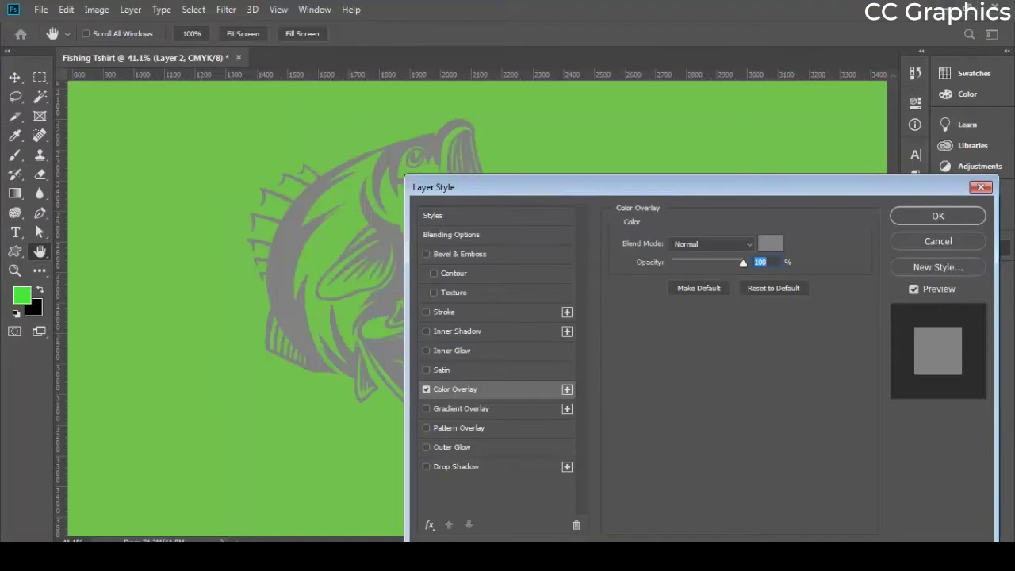
drag(555, 187, 665, 169)
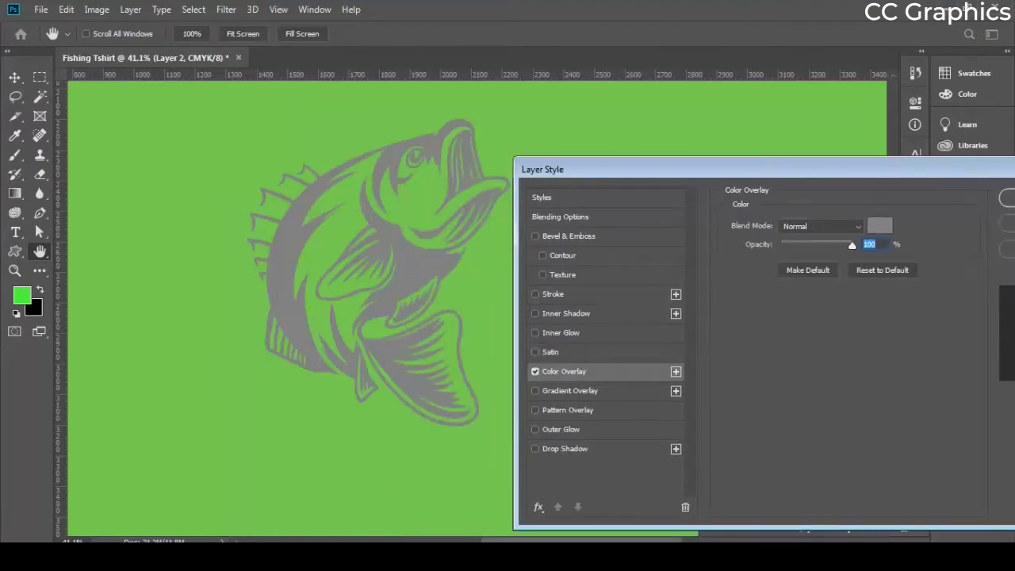
click(879, 226)
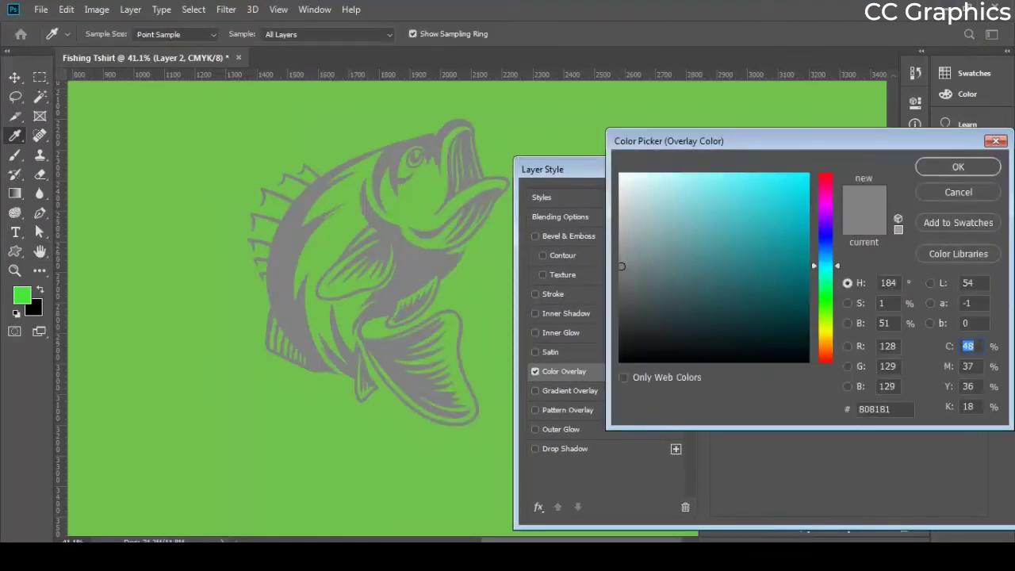
drag(621, 195, 619, 191)
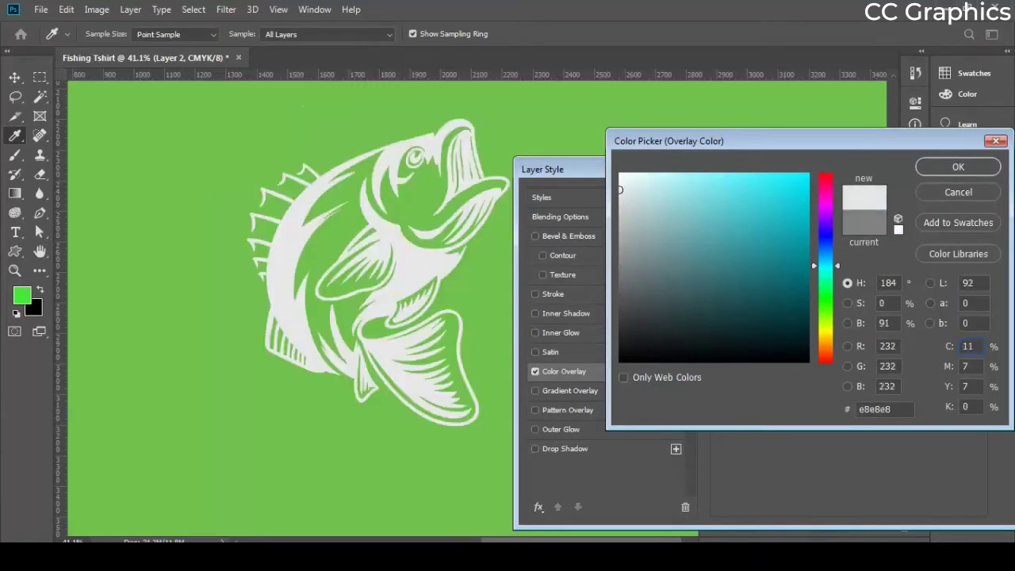
click(958, 166)
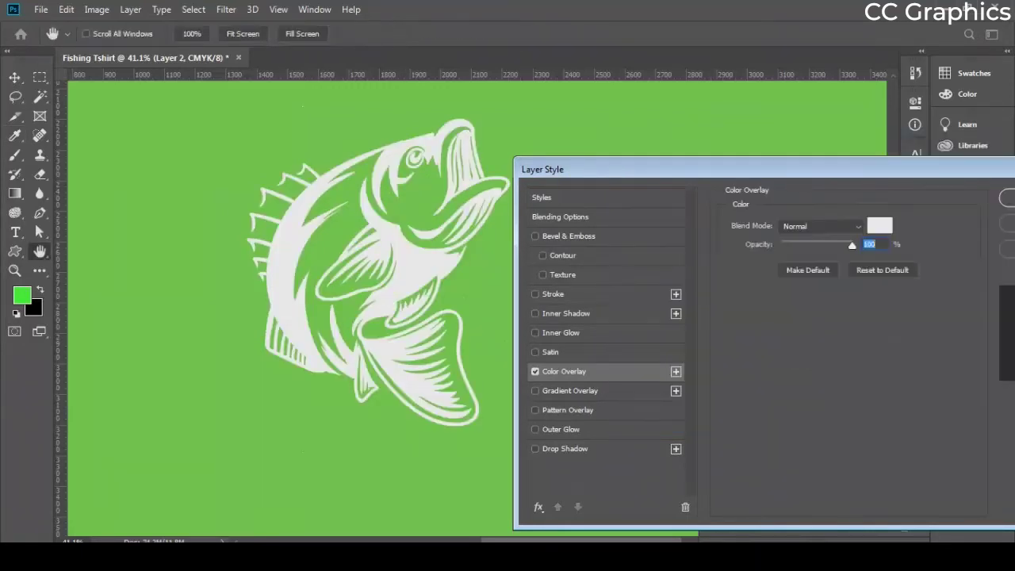
click(1005, 198)
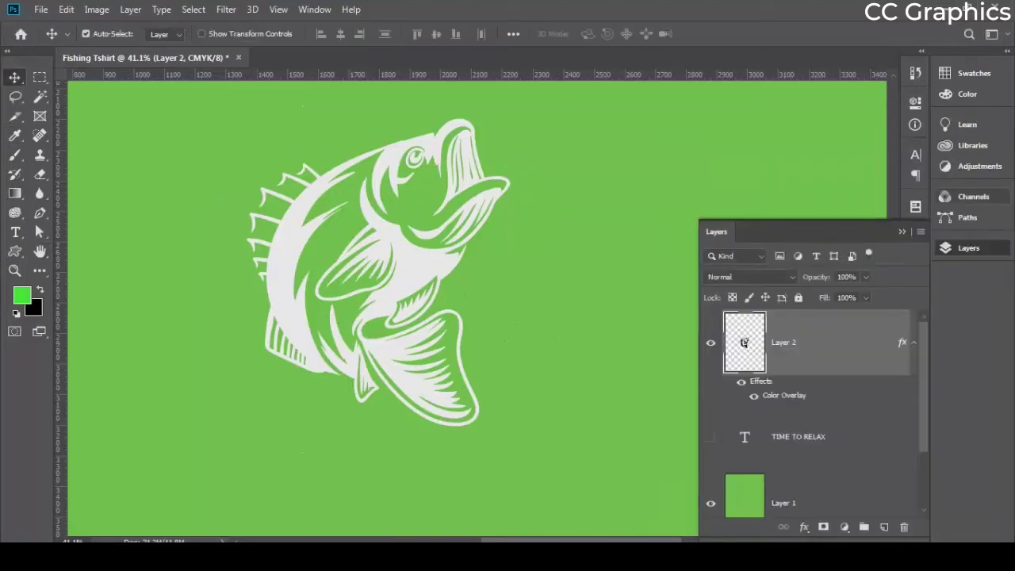
Fill all of Layer 1 with the black background color, then clear the selection and deselect the layer
key(ctrl+0)
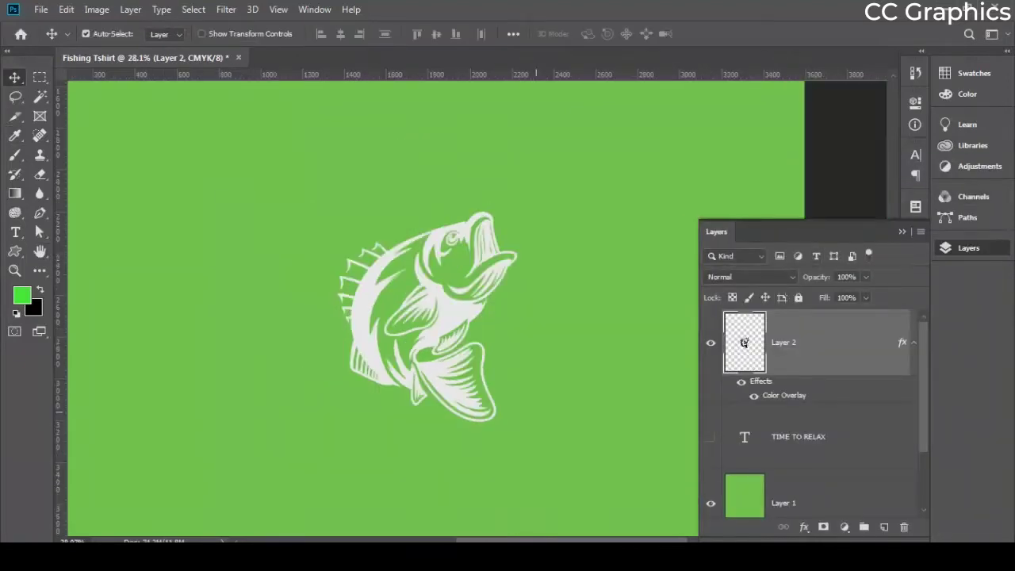
scroll(627, 398, down, 4)
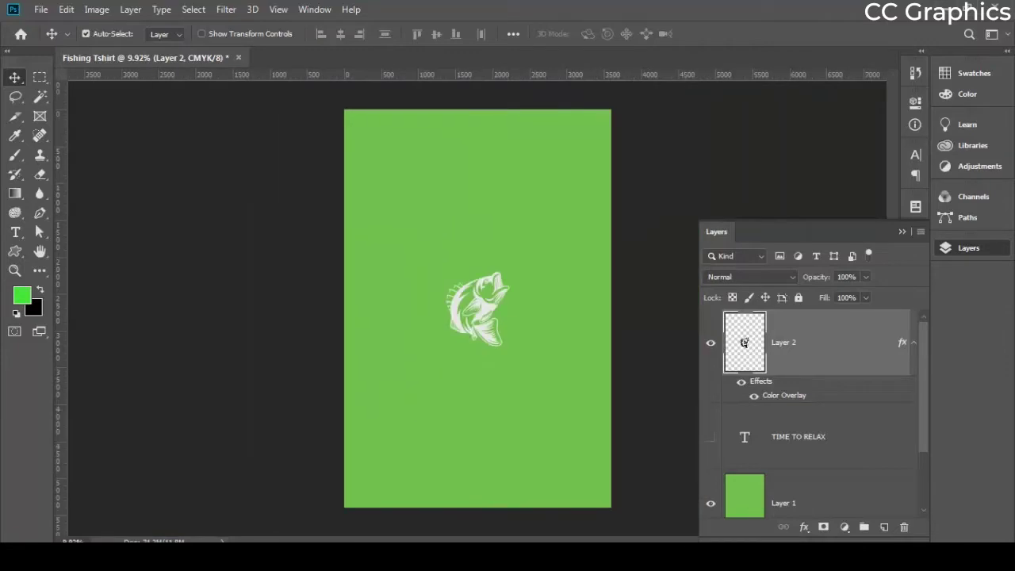
click(801, 500)
scroll(801, 499, down, 2)
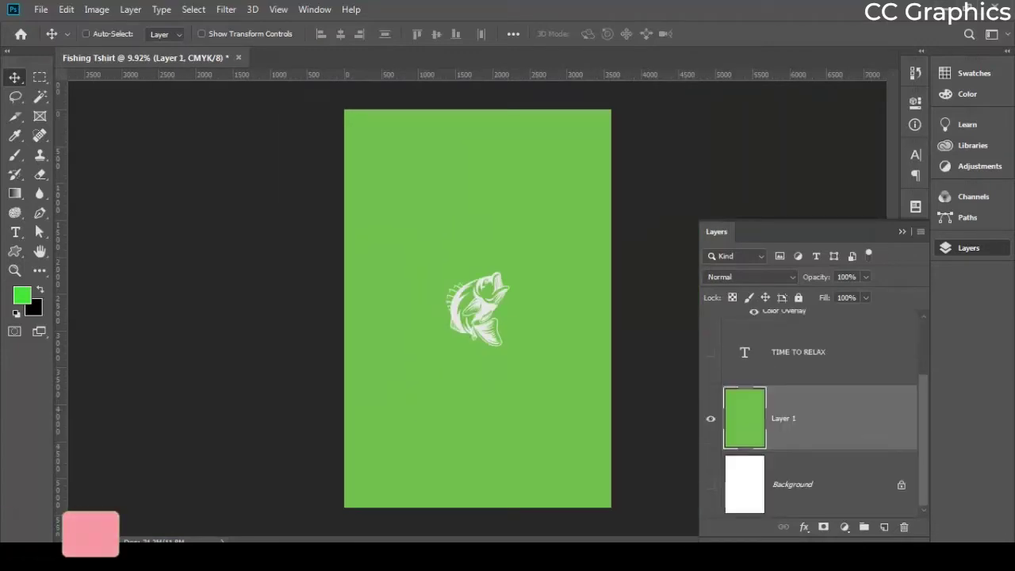
key(ctrl+a)
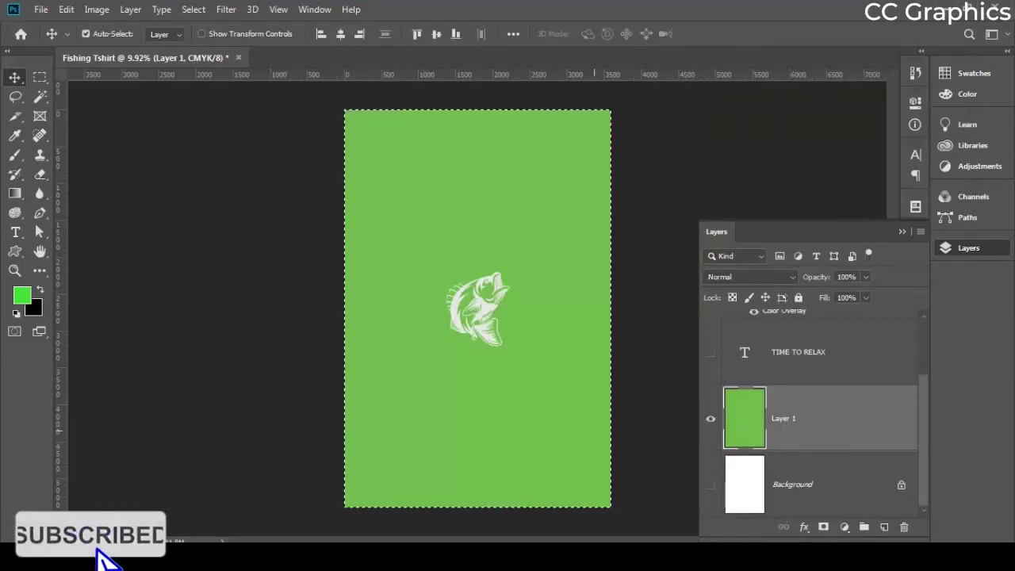
key(ctrl+BackSpace)
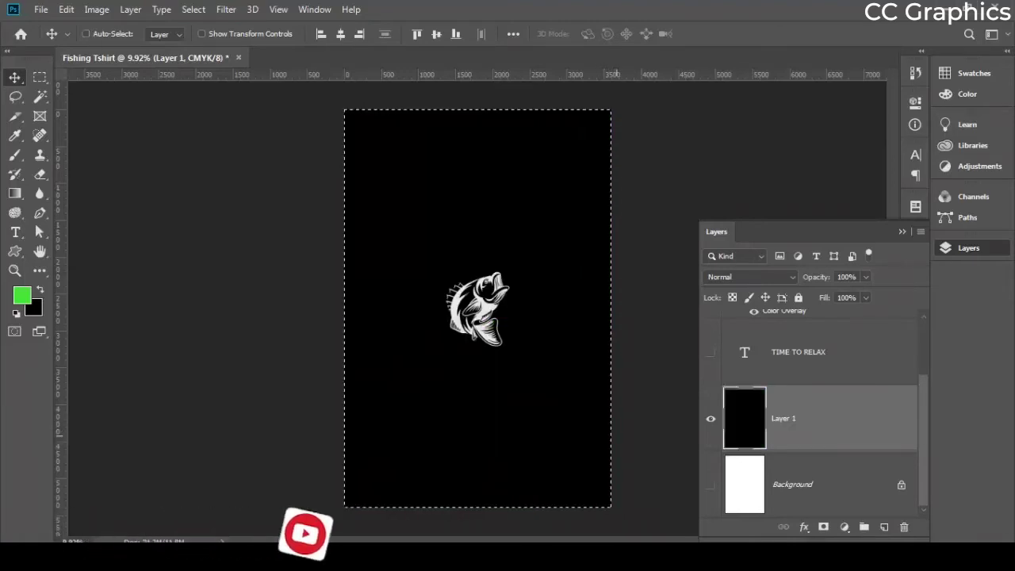
key(ctrl+d)
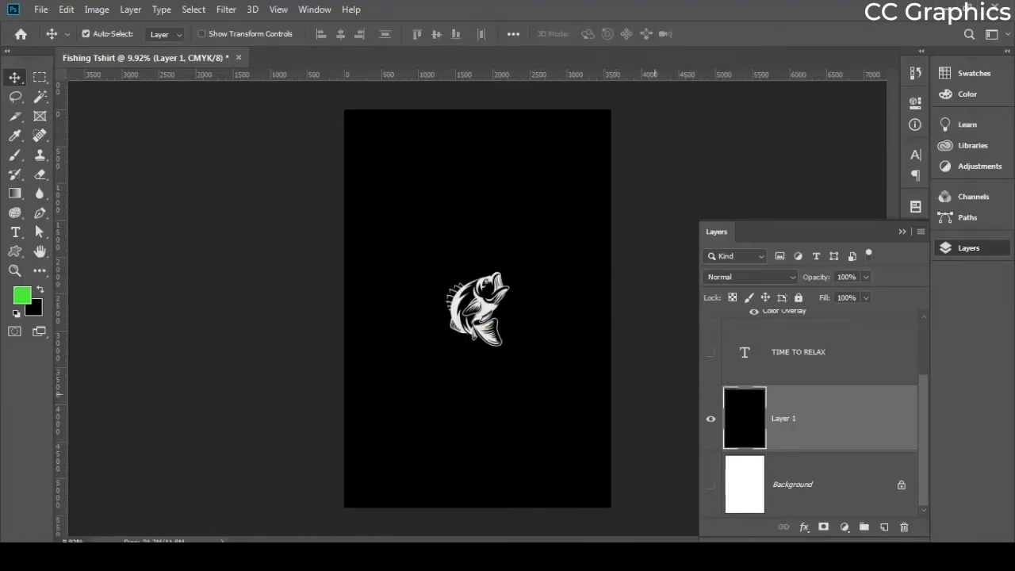
click(626, 322)
Show the TIME TO RELAX text layer again together with the fish
scroll(479, 309, up, 12)
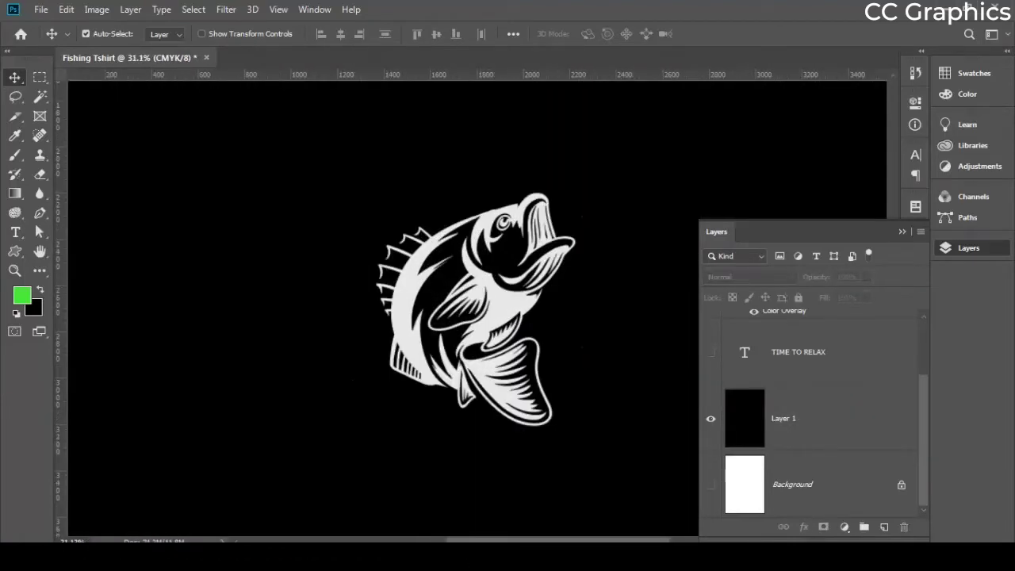
scroll(812, 412, up, 2)
click(711, 436)
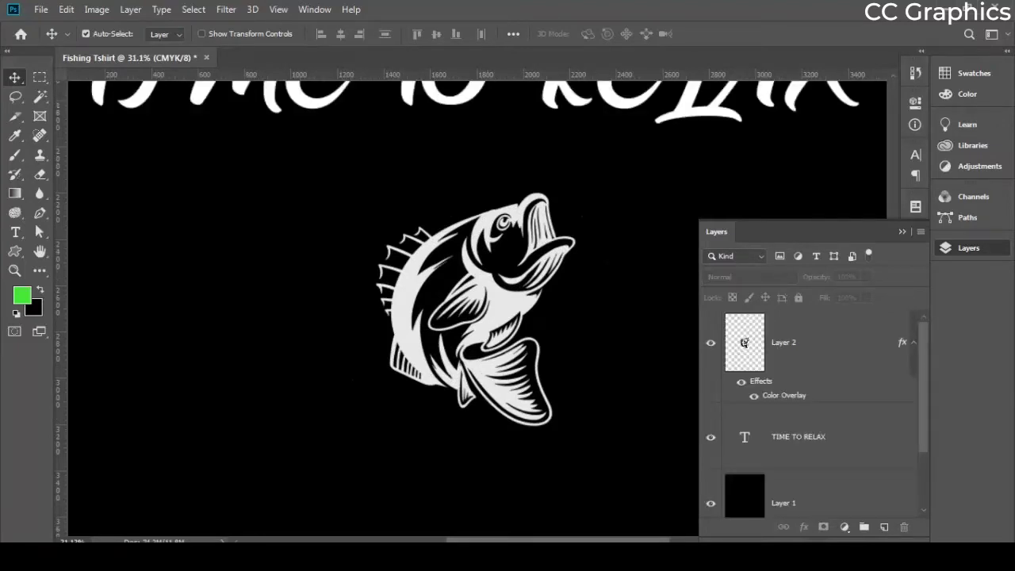
scroll(488, 450, down, 3)
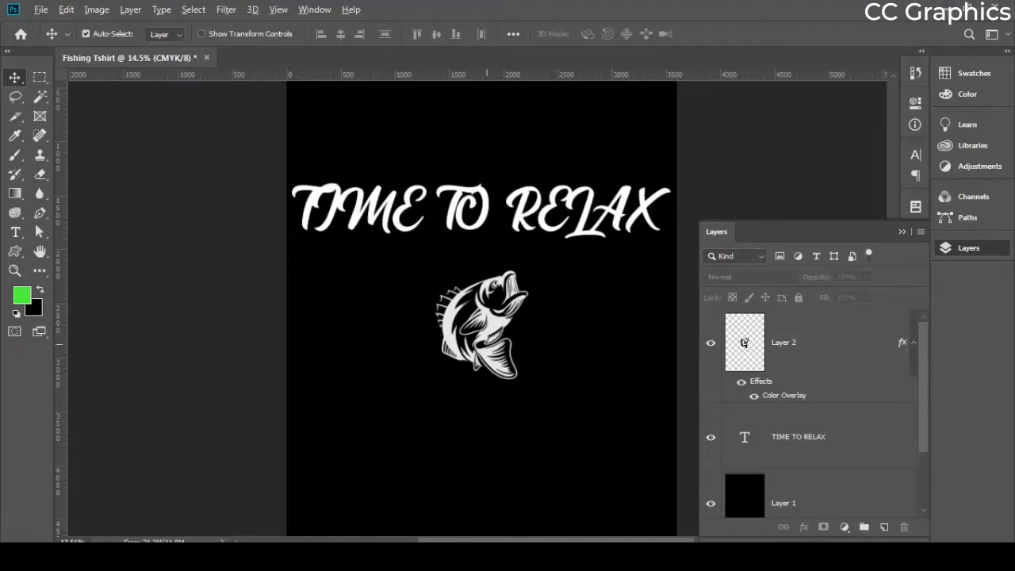
Move the fish on Layer 2 to the left of the document's center, beneath the TIME TO RELAX text
scroll(487, 493, up, 3)
drag(487, 270, 416, 290)
scroll(388, 418, up, 2)
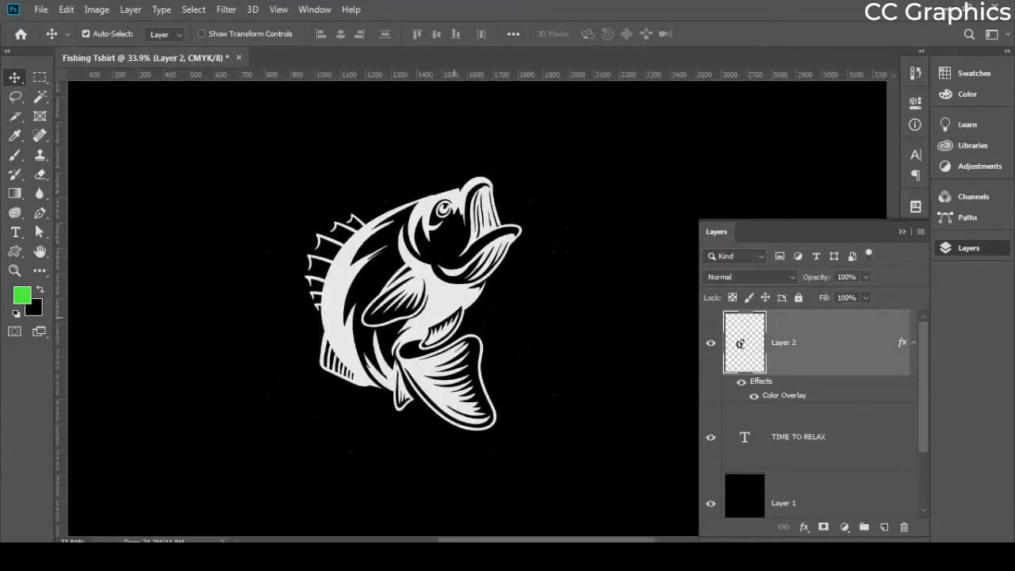
scroll(412, 341, down, 2)
Check for leftover specks around the fish with Layer 1 hidden and shown, and fill Layer 1 with the green foreground color
click(593, 483)
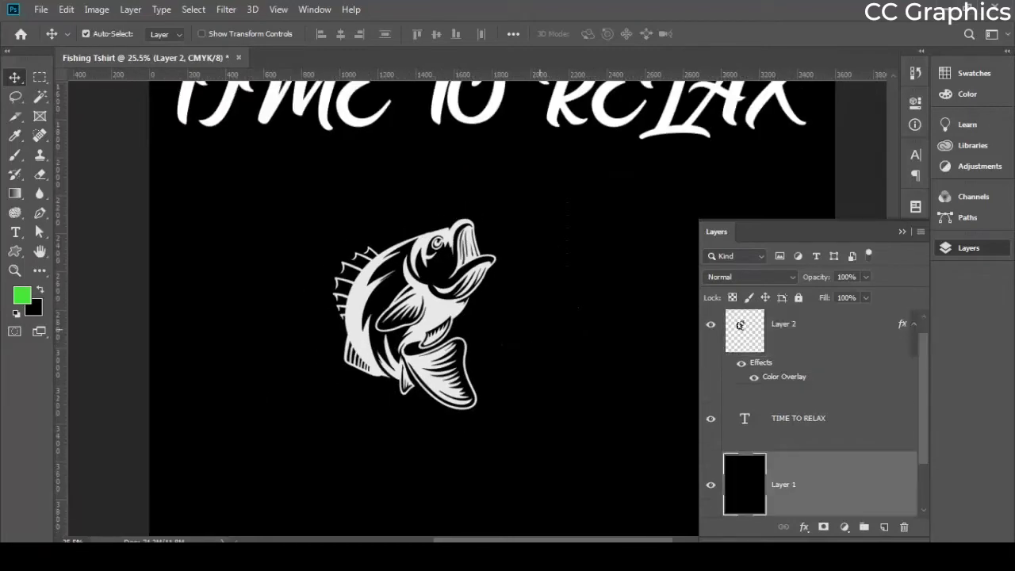
scroll(423, 344, up, 3)
scroll(563, 254, up, 5)
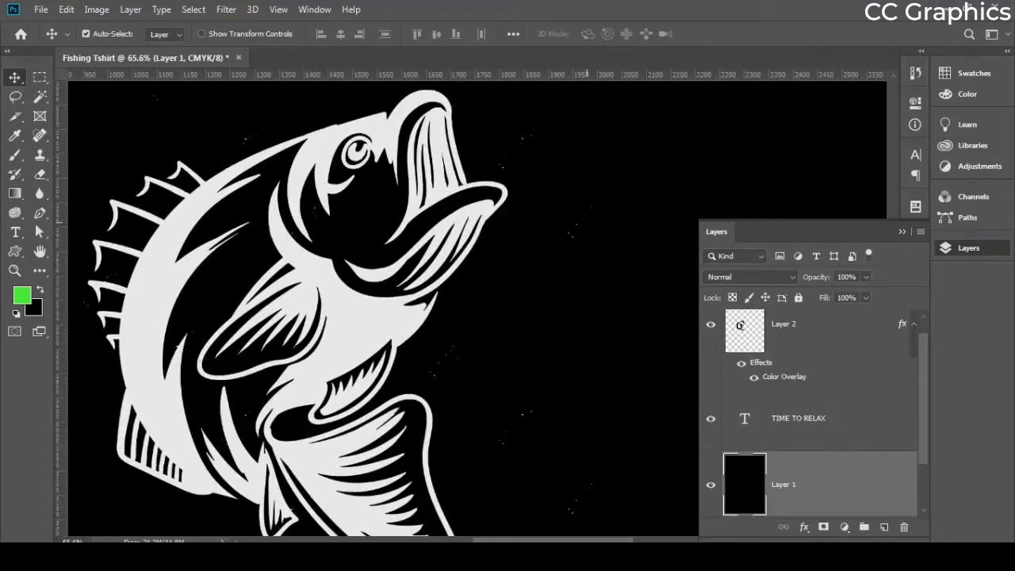
click(711, 483)
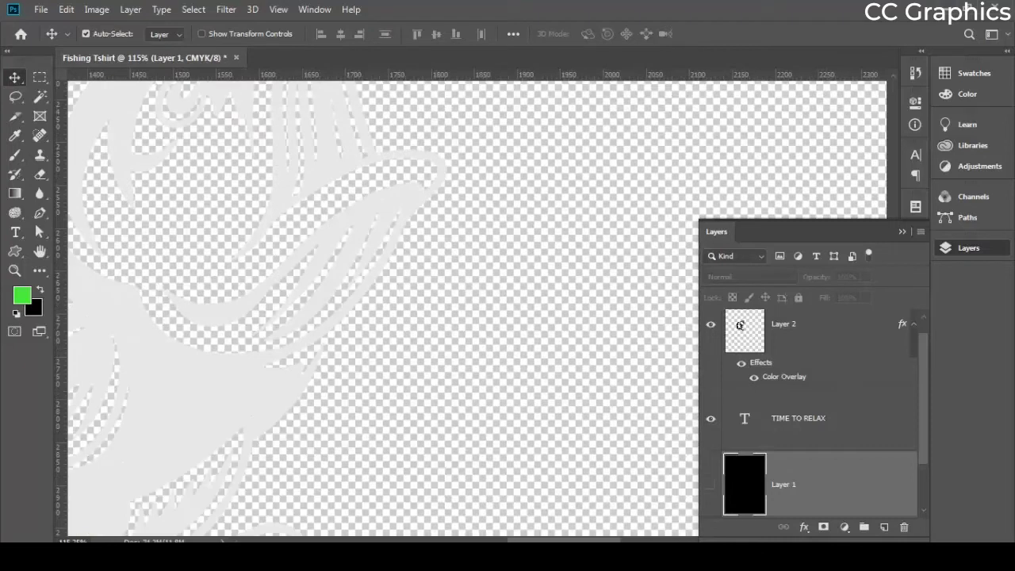
click(710, 484)
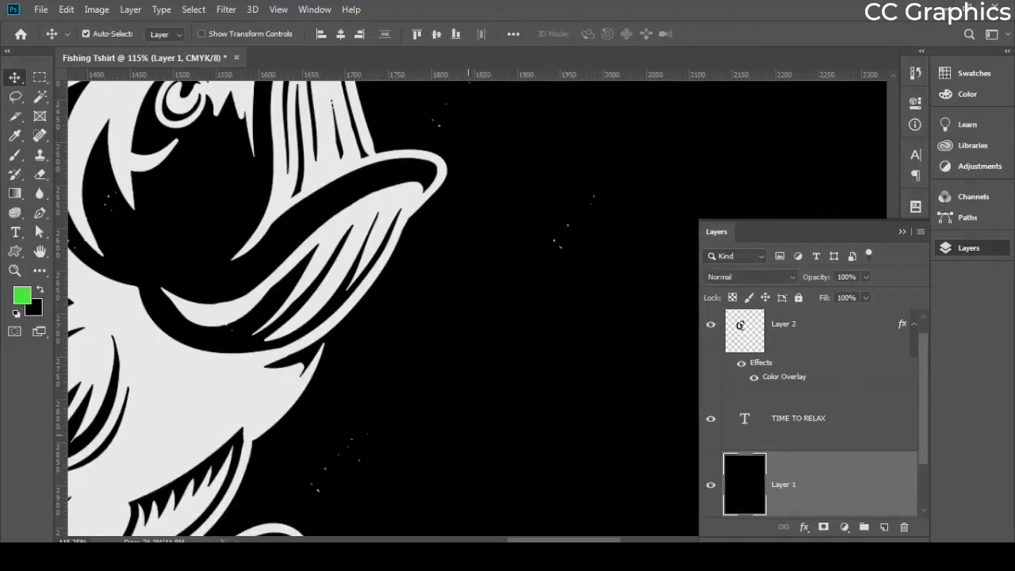
key(alt+BackSpace)
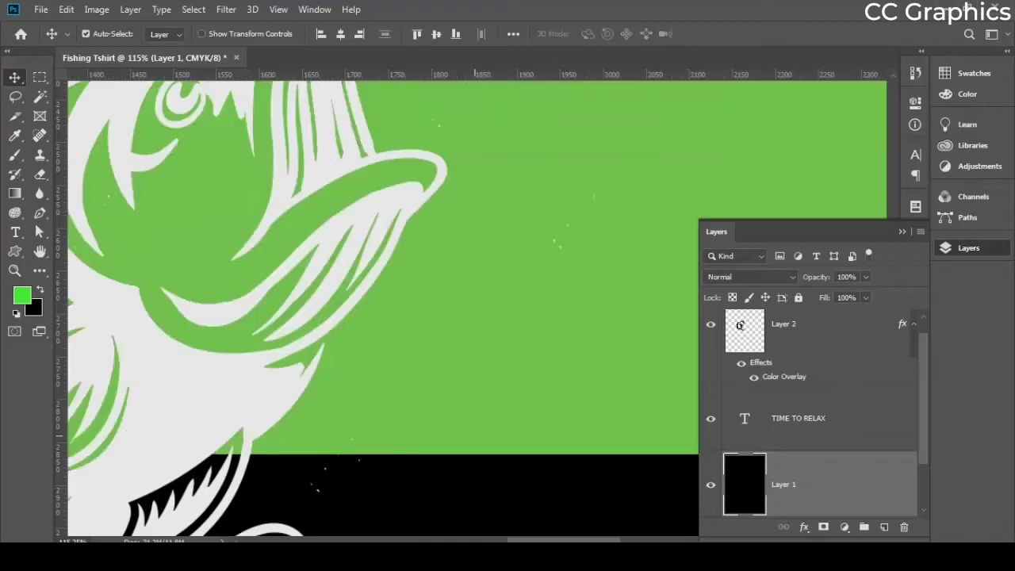
key(ctrl+d)
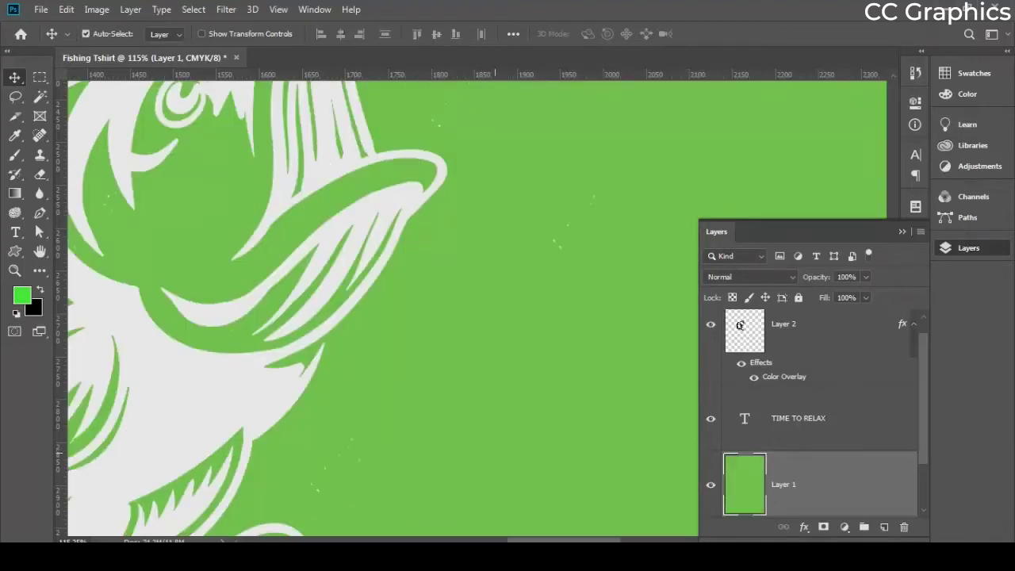
scroll(499, 404, down, 3)
scroll(504, 404, down, 2)
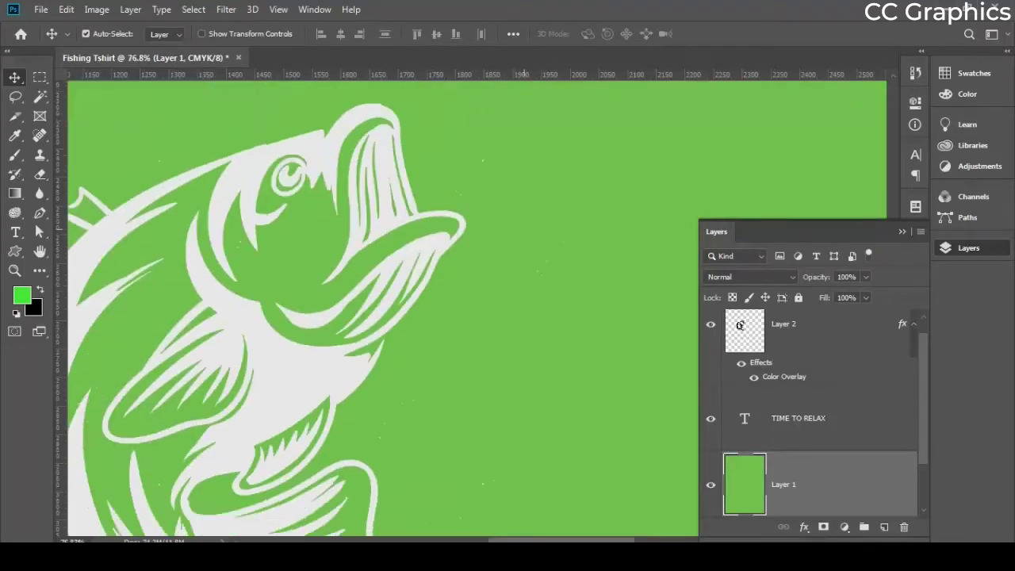
Try erasing the area above the fish on Layer 1 with the Eraser enlarged to 500 px, and undo the stroke
scroll(523, 344, down, 4)
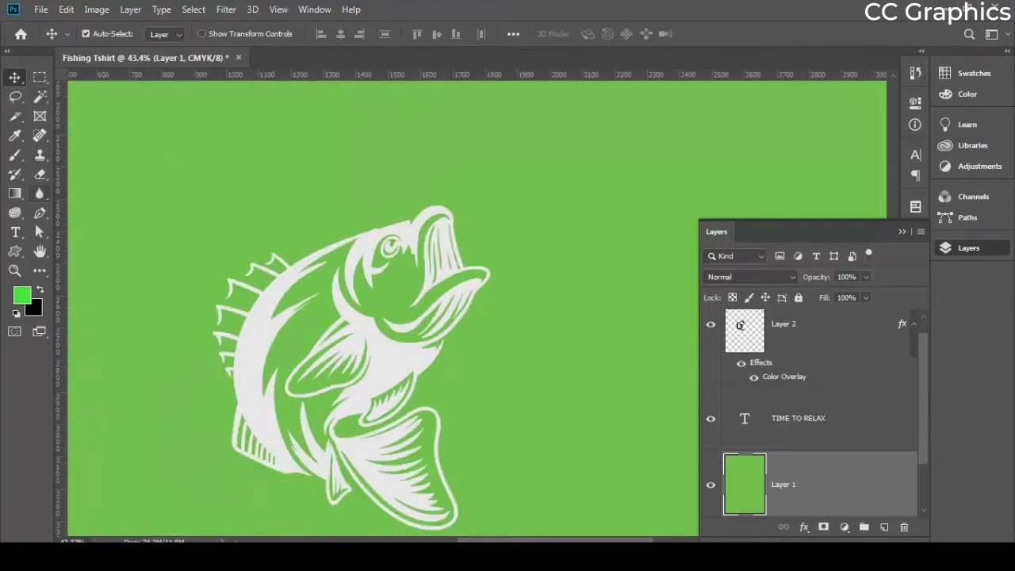
click(39, 174)
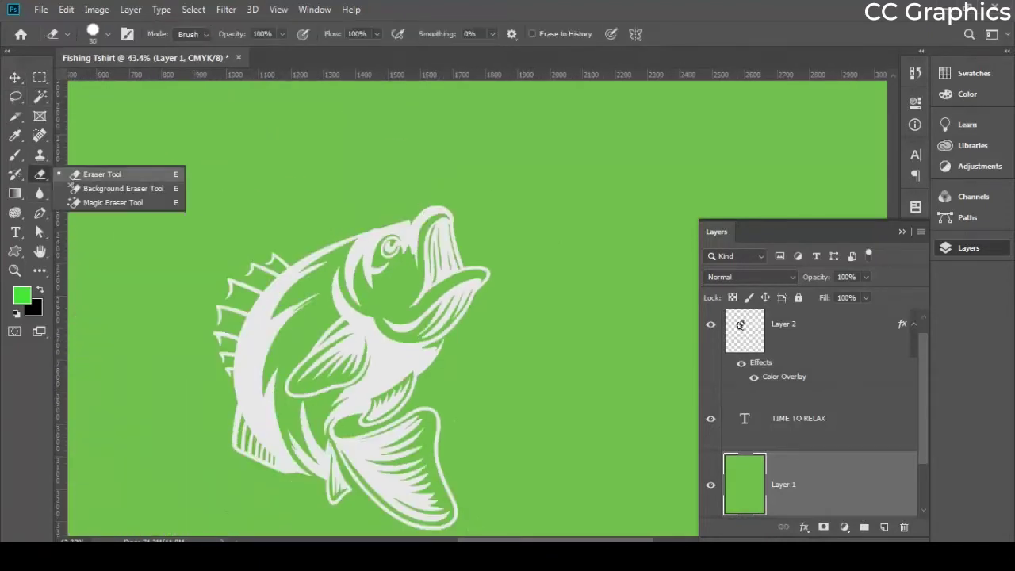
click(88, 173)
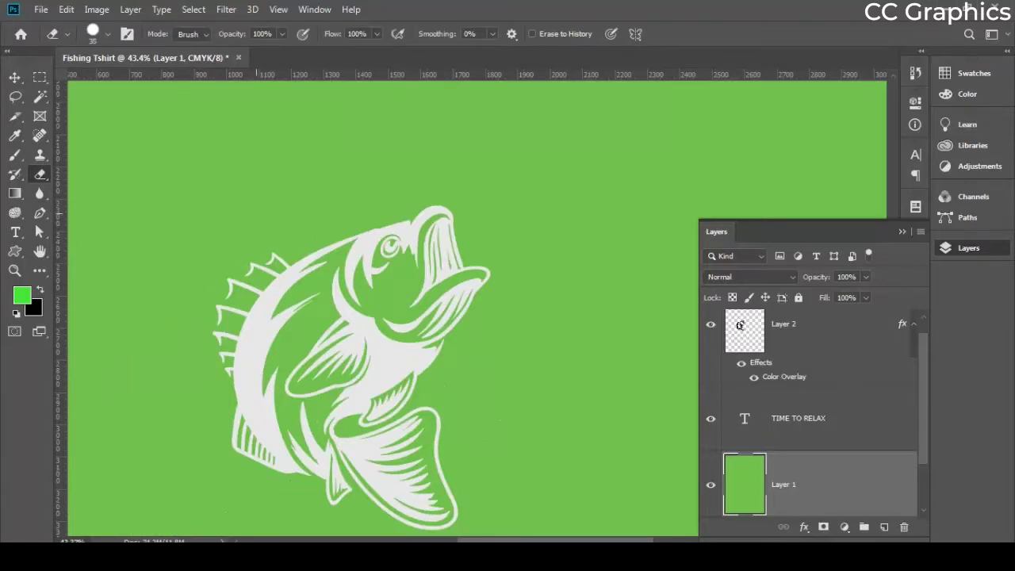
key(bracketright)
key(bracketright)
key(bracketright)
key(bracketright)
key(bracketright)
key(bracketright)
key(bracketright)
key(bracketright)
key(bracketright)
key(bracketright)
key(bracketright)
key(bracketright)
key(bracketright)
key(bracketright)
key(bracketright)
drag(304, 151, 418, 146)
key(ctrl+z)
Switch to Layer 2 and erase the stray specks around the outside of the fish, with the Eraser reduced to 150 px
scroll(817, 349, up, 2)
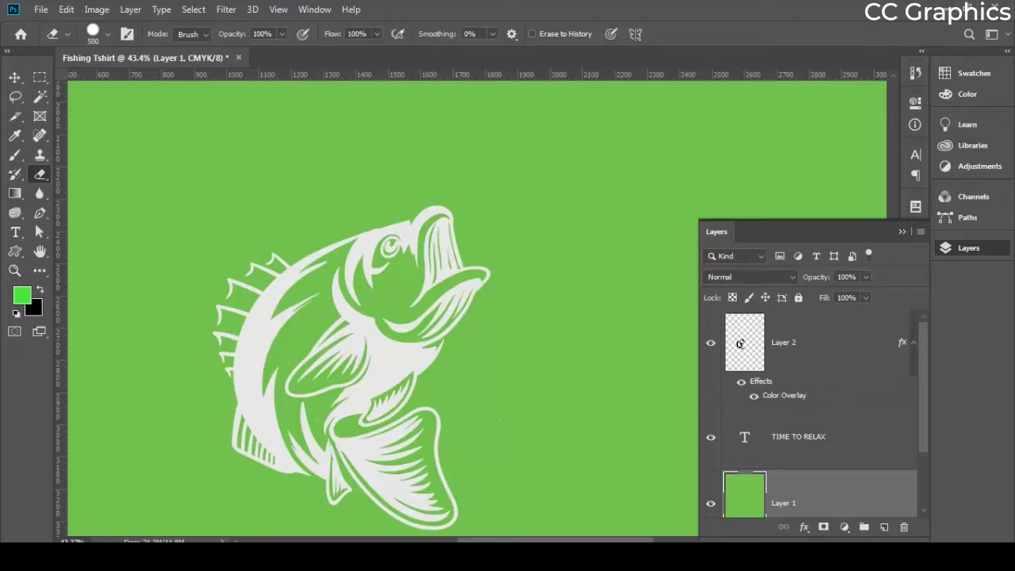
click(817, 343)
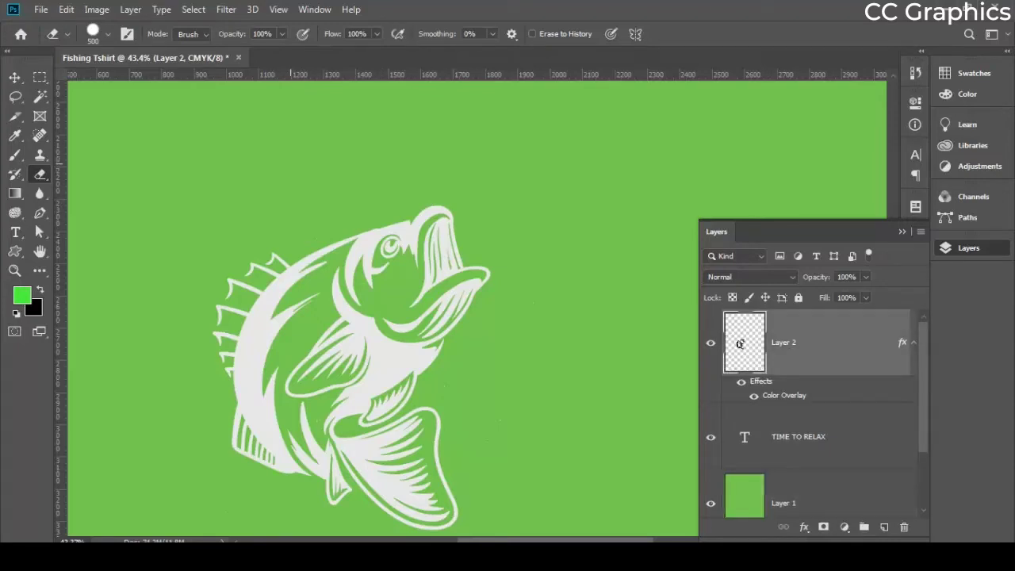
drag(290, 164, 511, 151)
key(ctrl+z)
key(bracketleft)
key(bracketleft)
key(bracketleft)
scroll(428, 460, down, 4)
scroll(376, 433, down, 5)
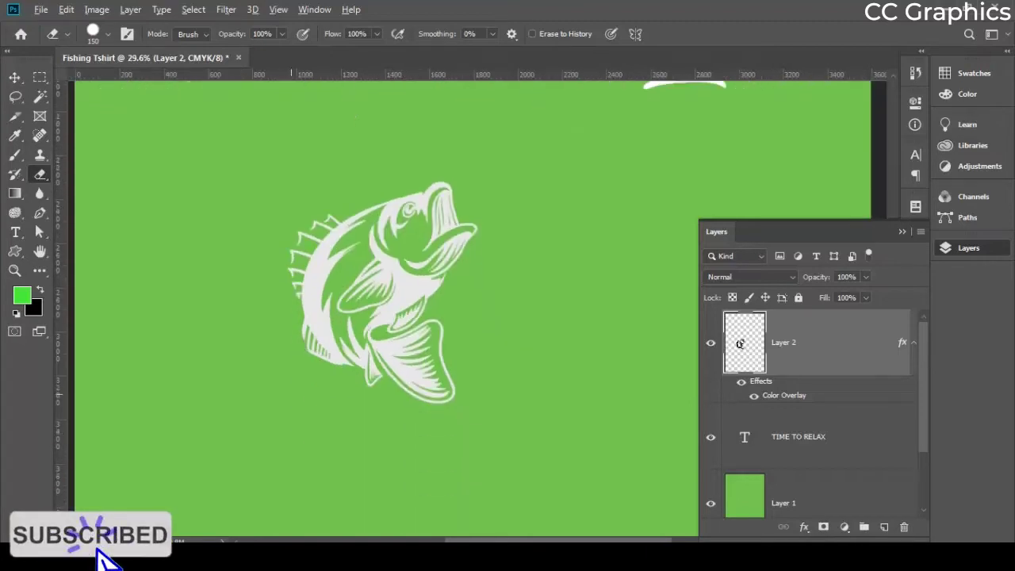
scroll(375, 309, down, 3)
scroll(267, 416, up, 1)
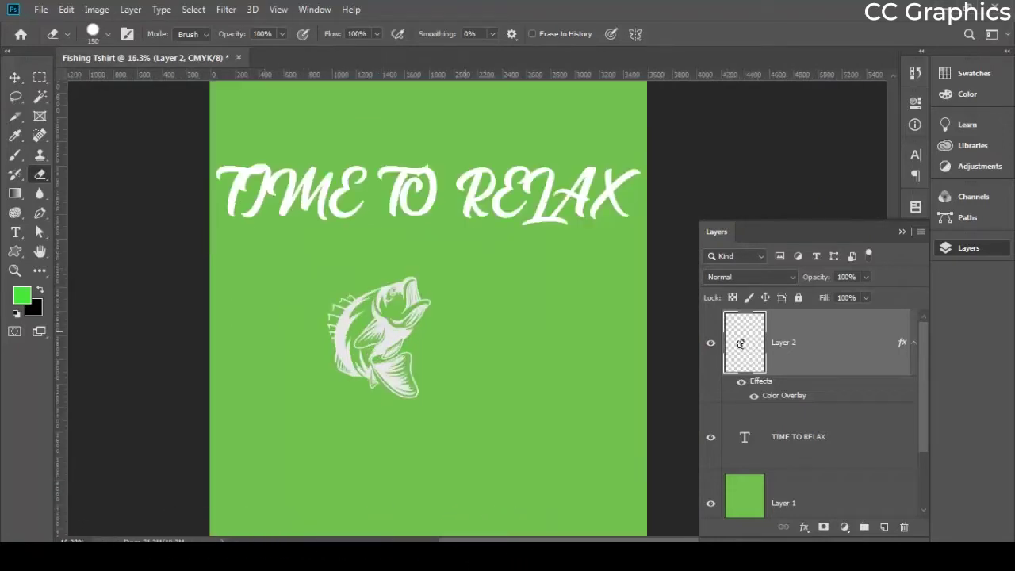
scroll(361, 348, up, 6)
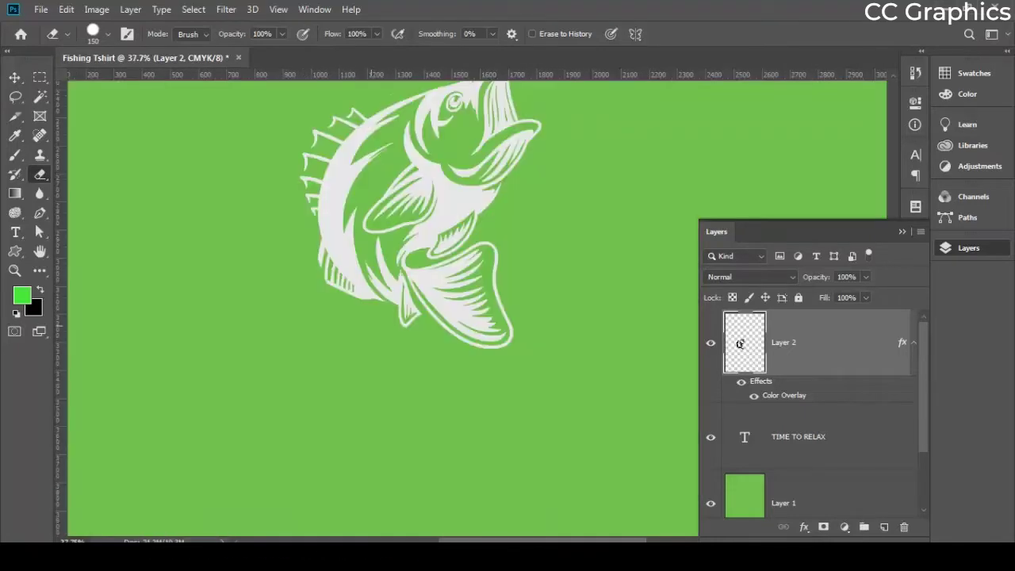
scroll(389, 341, up, 1)
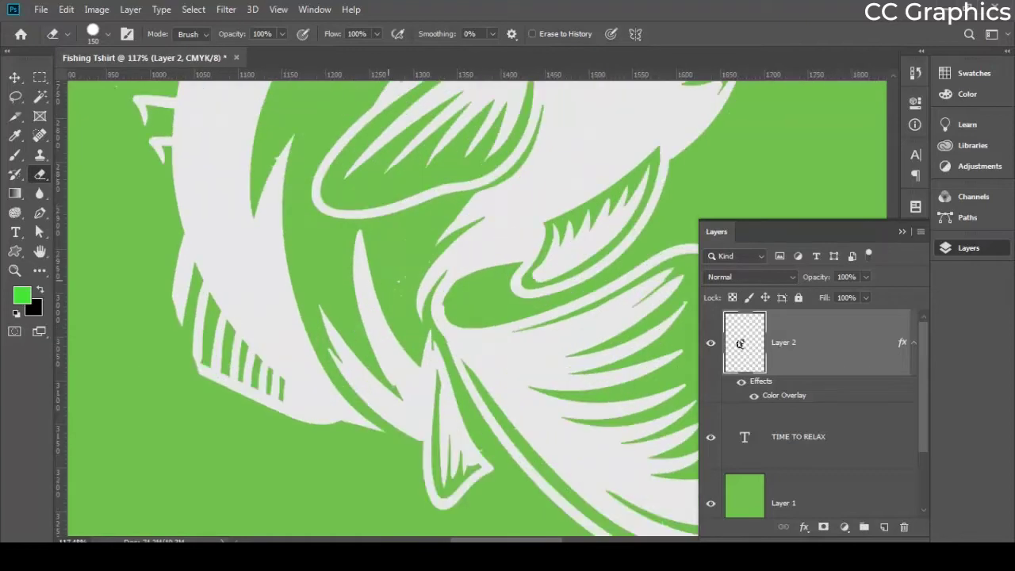
Erase the small specks inside the fish's body and around its back fin spines with a 15 px Eraser
key(bracketleft)
key(bracketleft)
key(bracketleft)
key(bracketleft)
scroll(365, 287, down, 2)
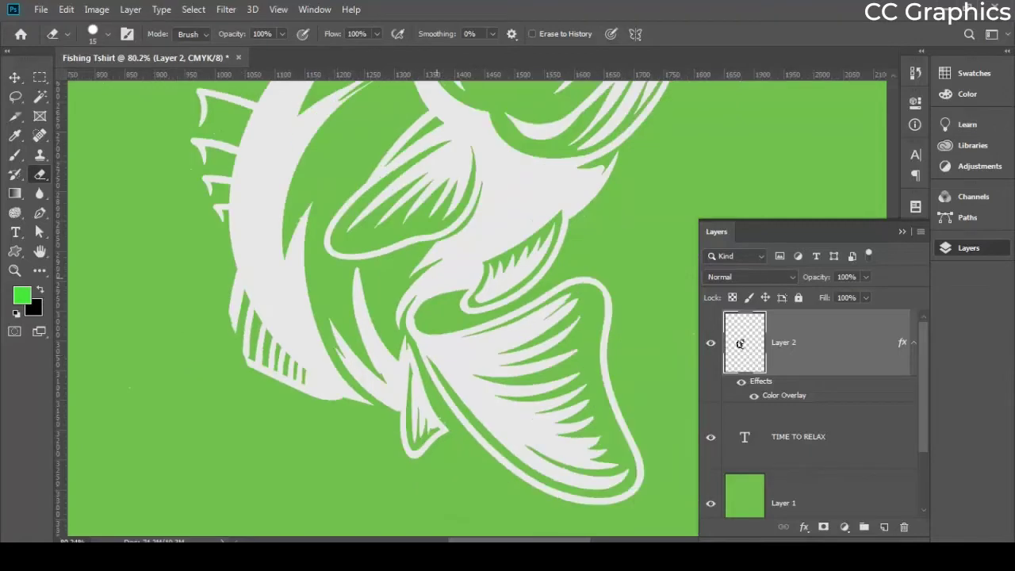
scroll(333, 238, up, 1)
scroll(305, 198, up, 5)
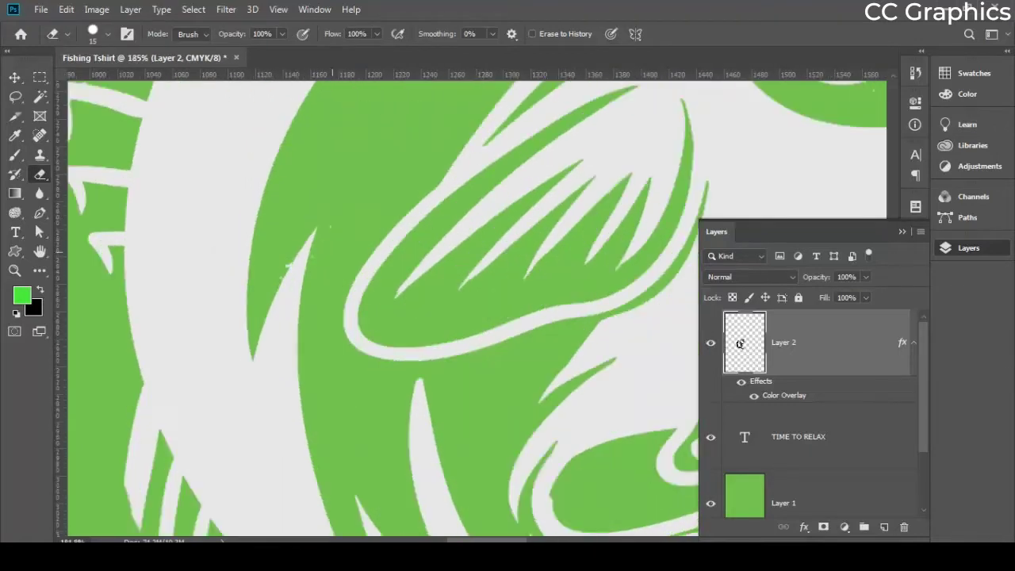
click(327, 228)
drag(286, 254, 273, 283)
key(ctrl+z)
scroll(375, 305, down, 5)
scroll(157, 230, up, 4)
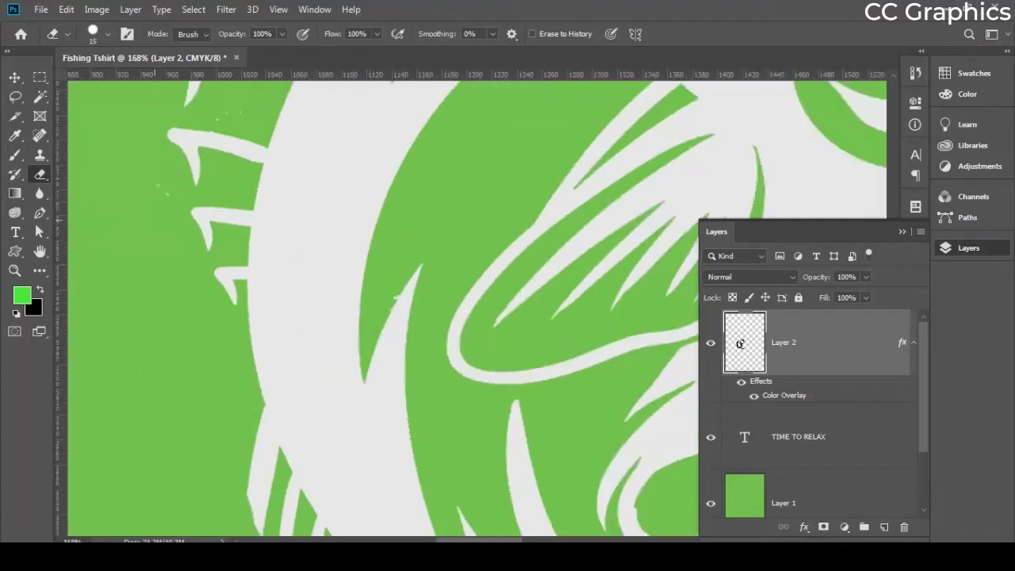
scroll(380, 309, up, 3)
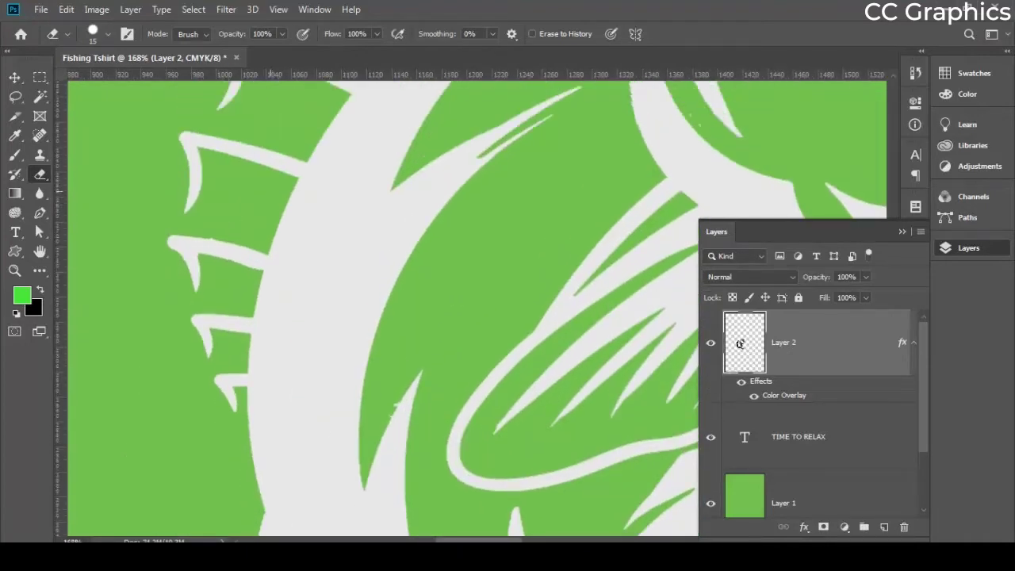
scroll(381, 309, down, 3)
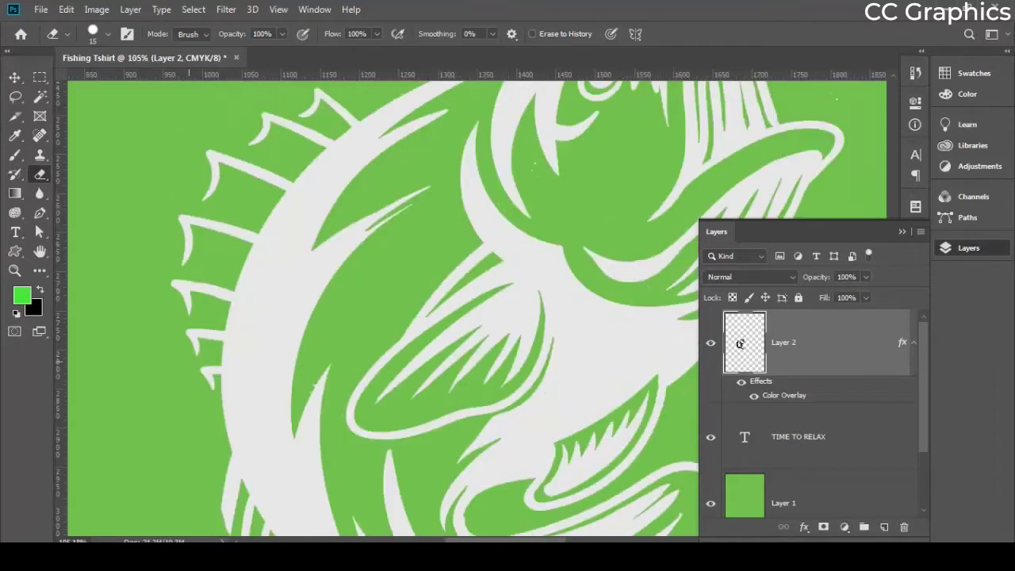
Erase the remaining specks around the fish's head and mouth with a slightly larger Eraser, and check the whole fish for leftovers
scroll(380, 309, up, 3)
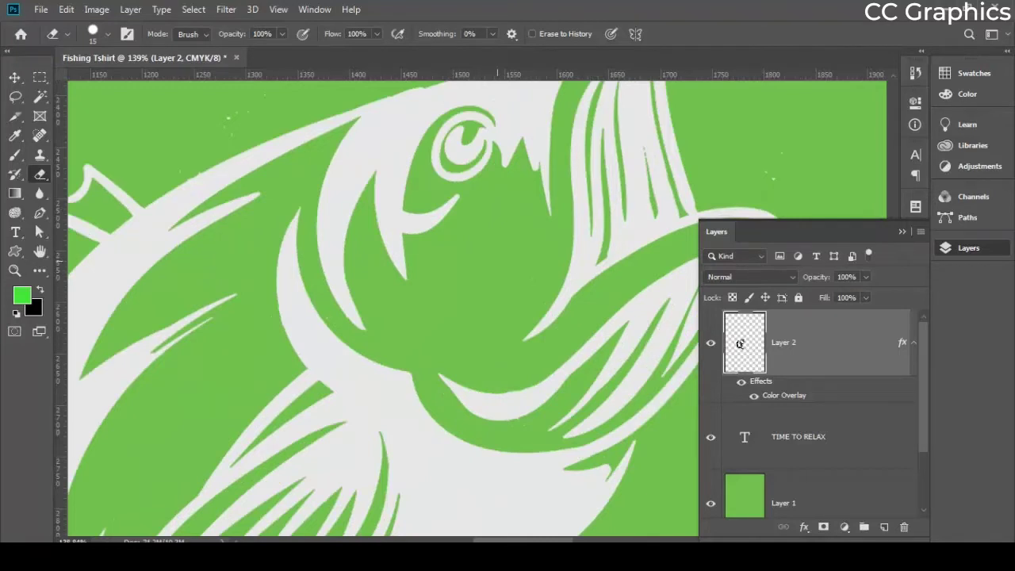
scroll(381, 309, up, 3)
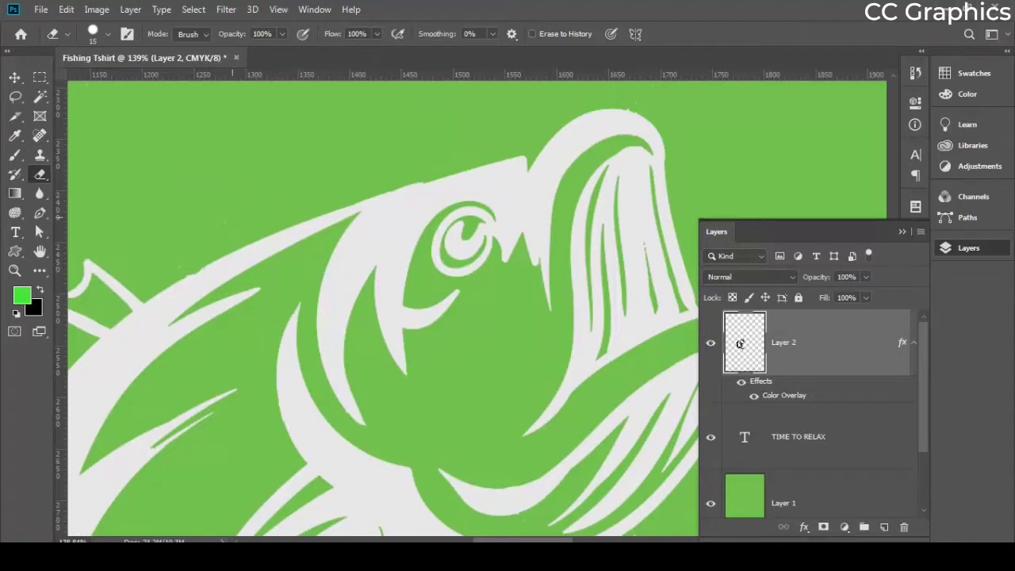
scroll(253, 265, down, 3)
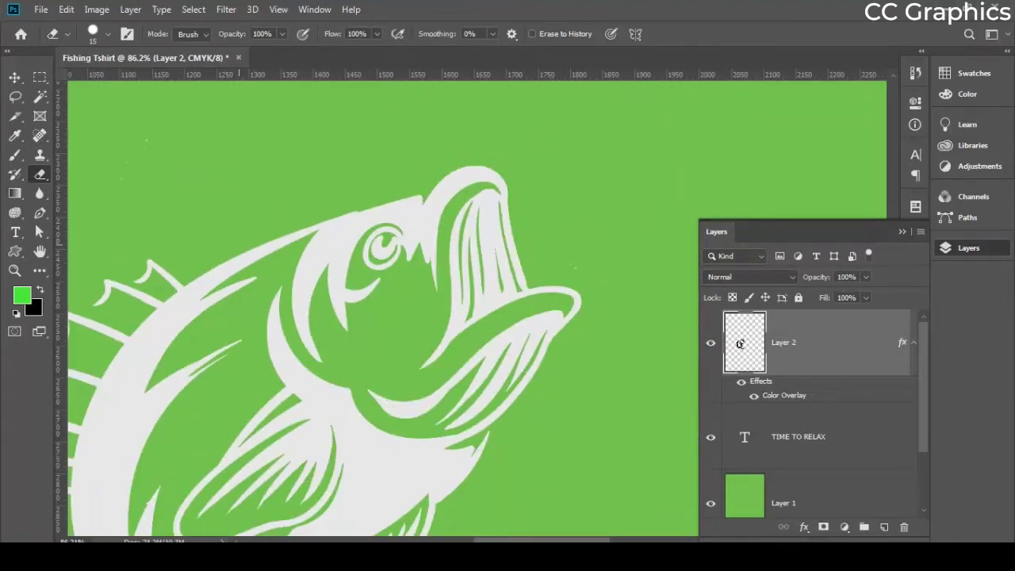
key(bracketright)
key(bracketright)
key(bracketright)
scroll(242, 133, down, 4)
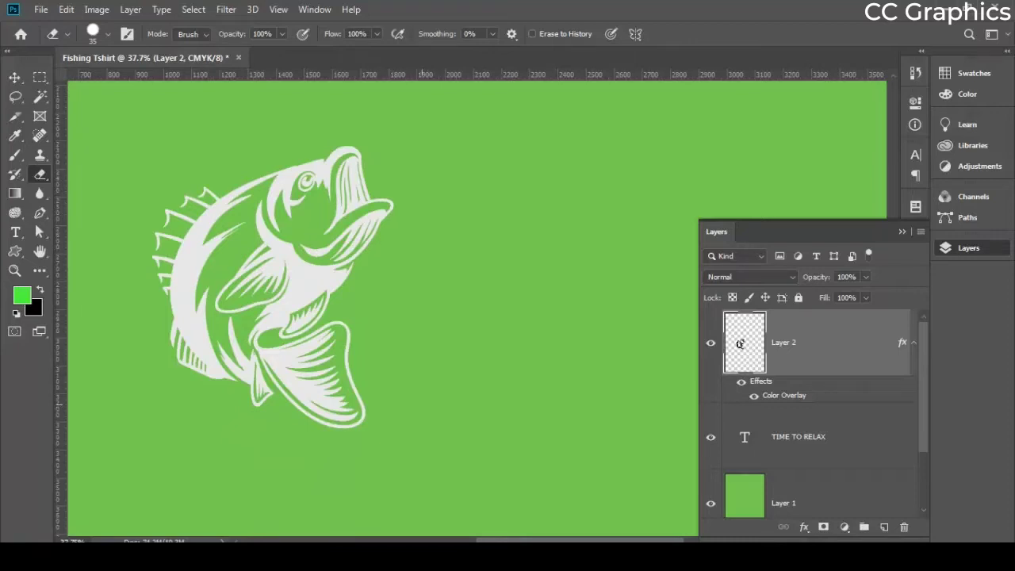
scroll(318, 470, down, 4)
scroll(190, 325, up, 8)
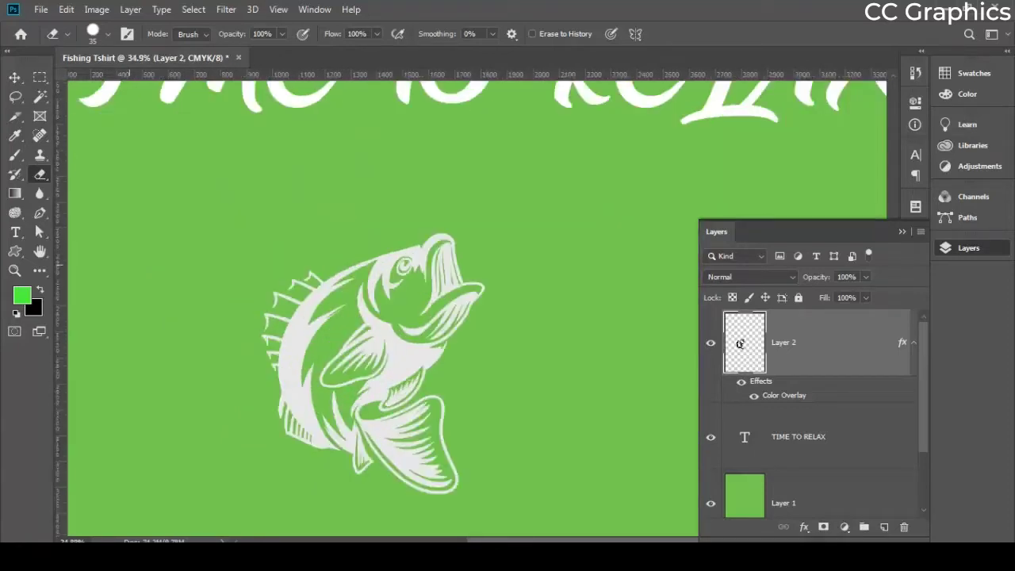
scroll(329, 234, up, 4)
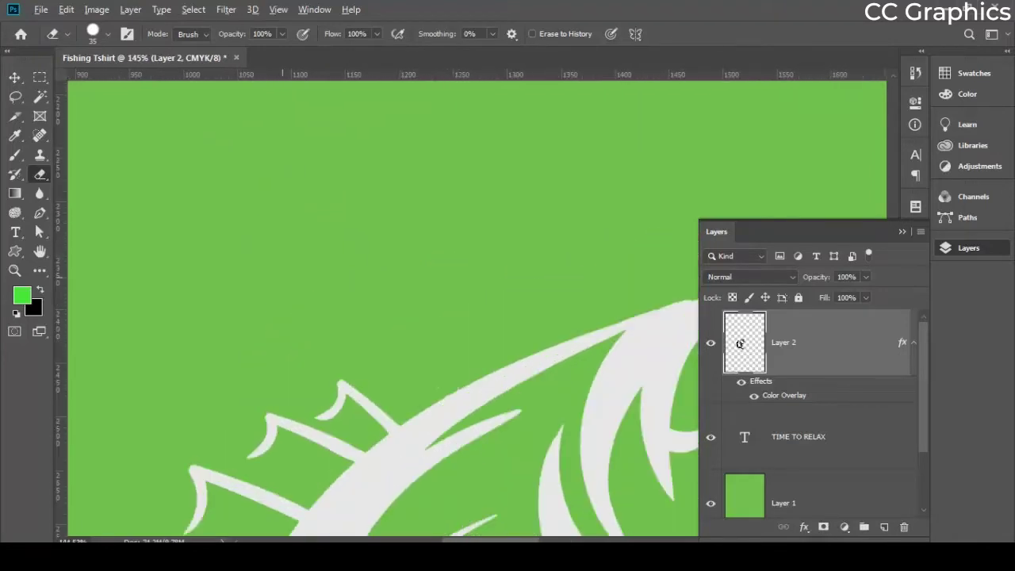
scroll(124, 317, down, 3)
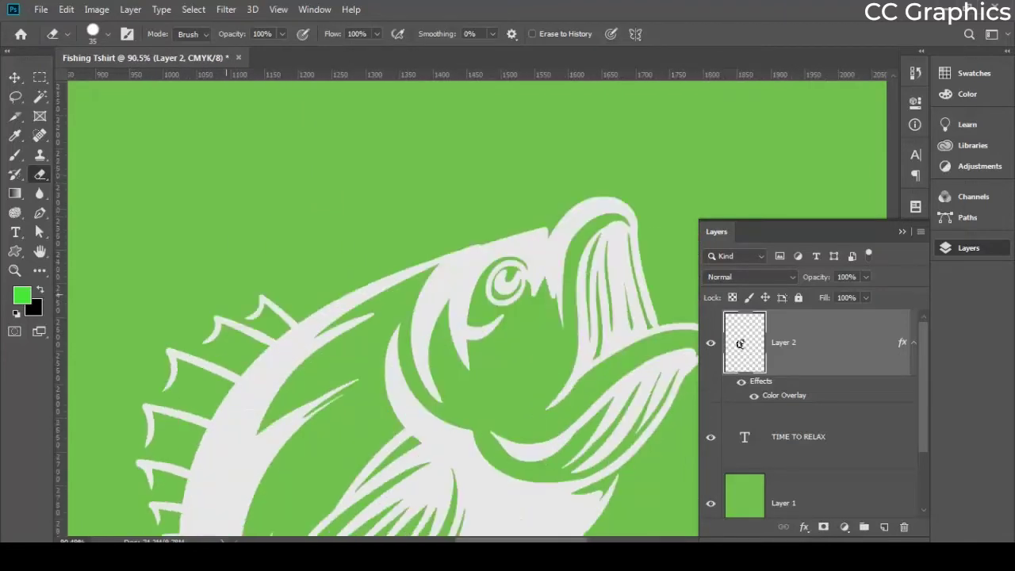
scroll(298, 239, down, 8)
scroll(346, 446, down, 2)
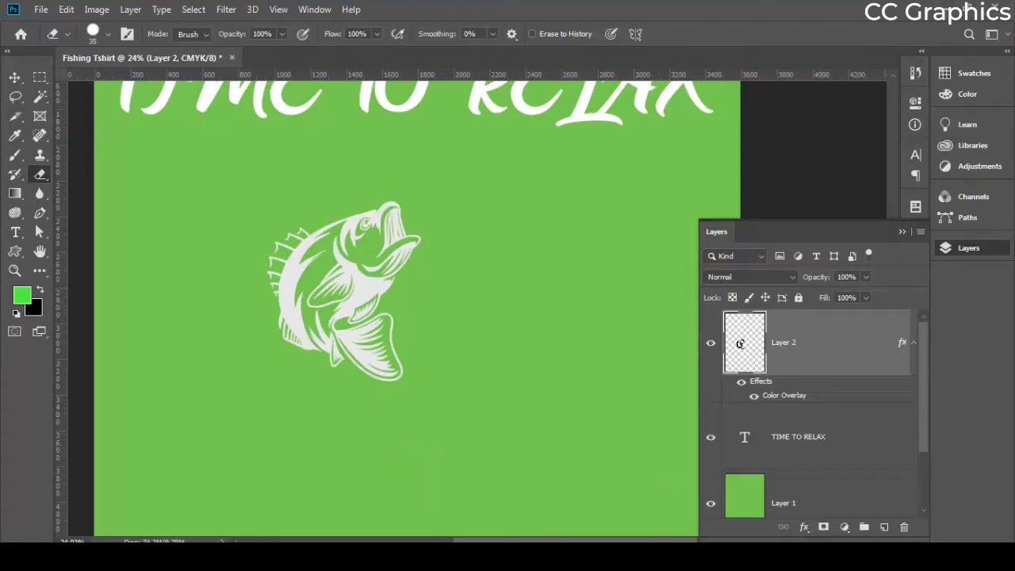
Refill the whole of Layer 1 with the black background color
click(783, 502)
key(ctrl+a)
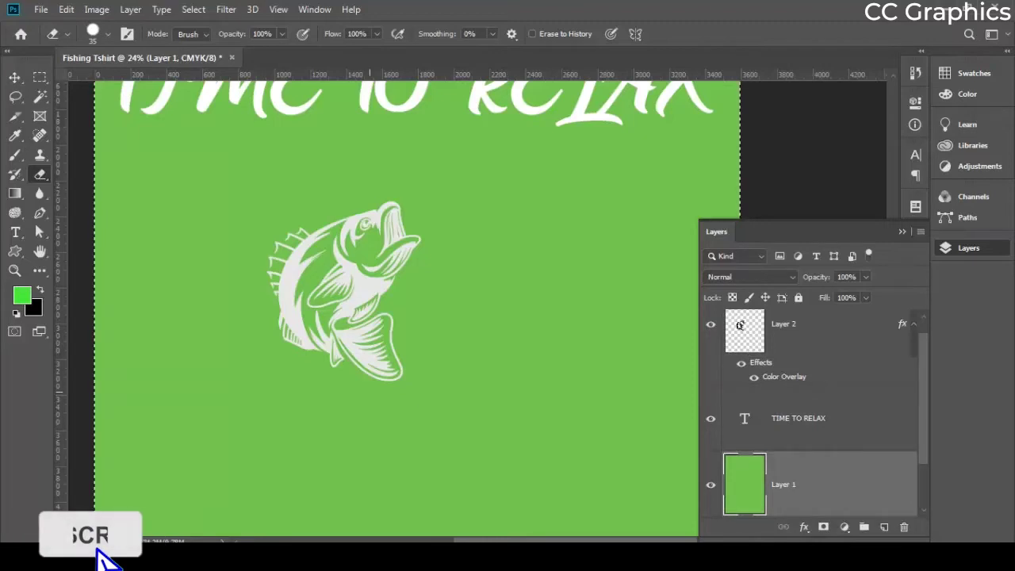
key(ctrl+BackSpace)
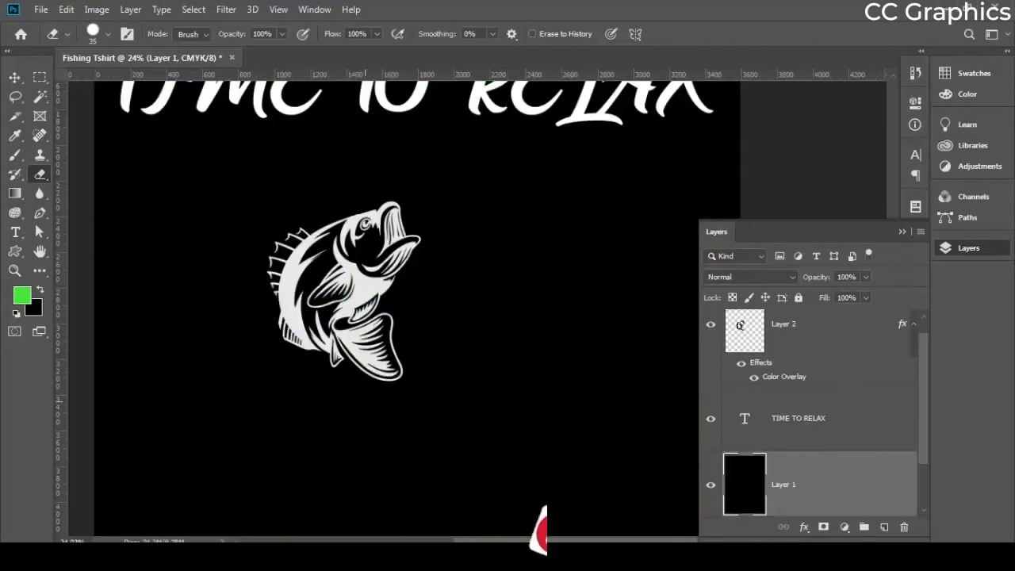
Move the fish toward the horizontal center of the document beneath the TIME TO RELAX text and fit the whole document in view
scroll(396, 309, down, 3)
key(v)
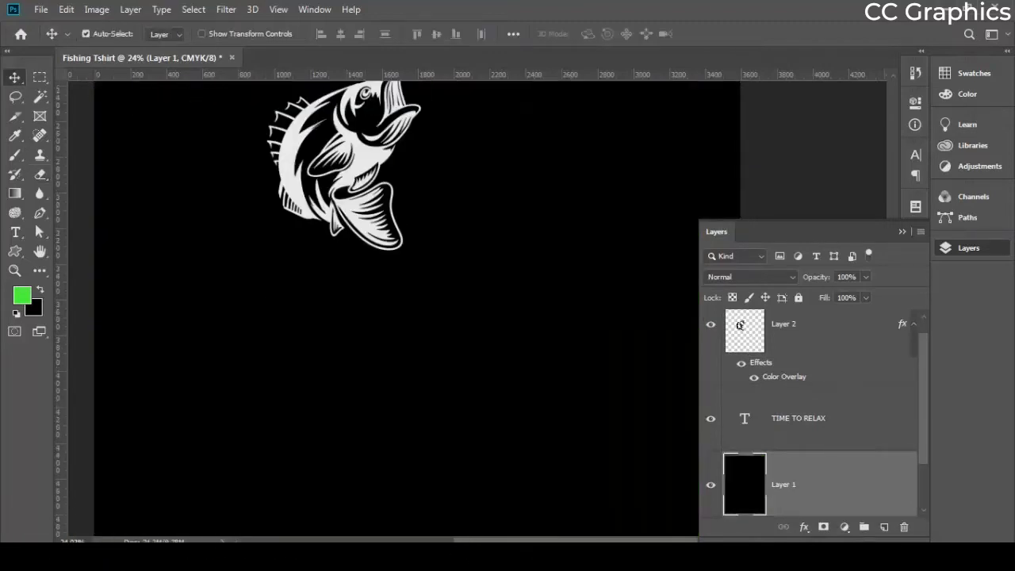
scroll(281, 304, down, 2)
drag(325, 210, 394, 220)
key(ctrl+0)
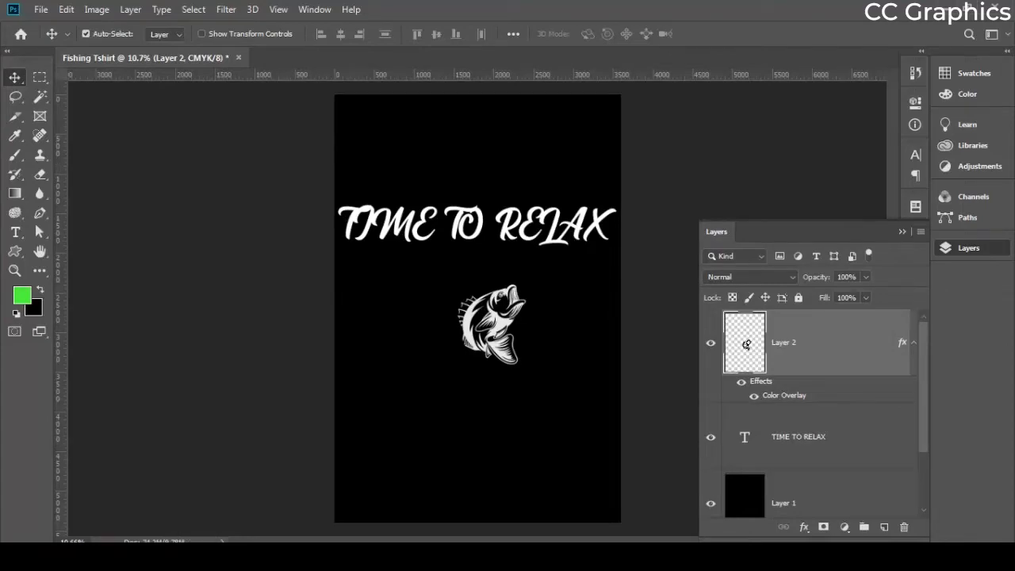
Switch to Chrome and search Google Images for "circle shape"
click(154, 556)
key(slash)
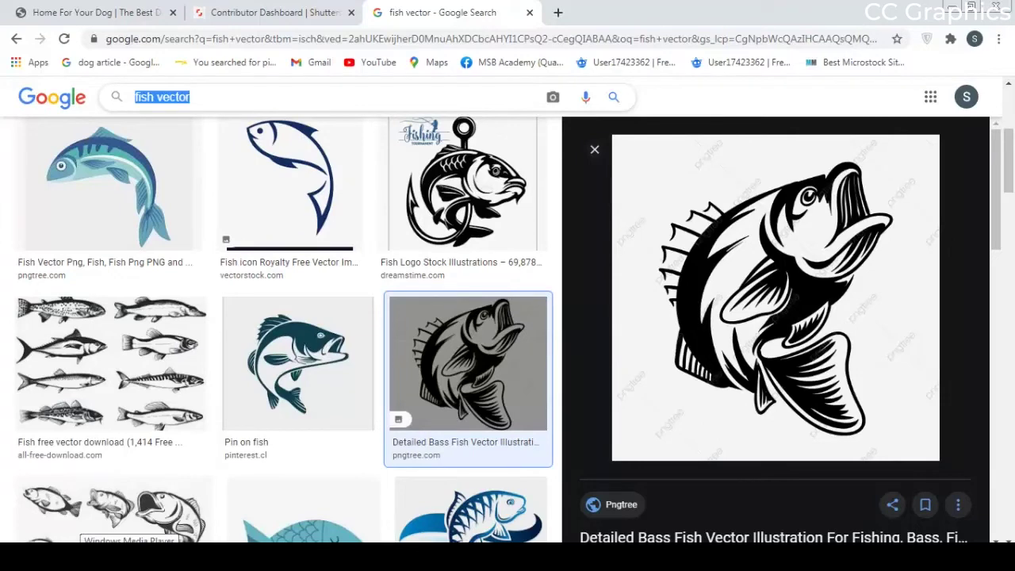
text(circle shap)
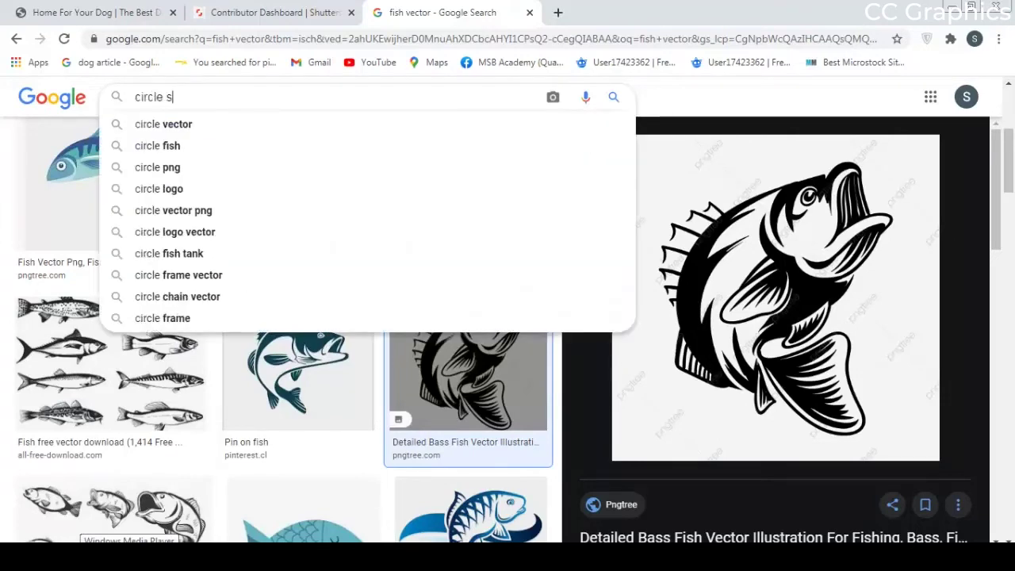
text(e)
key(Return)
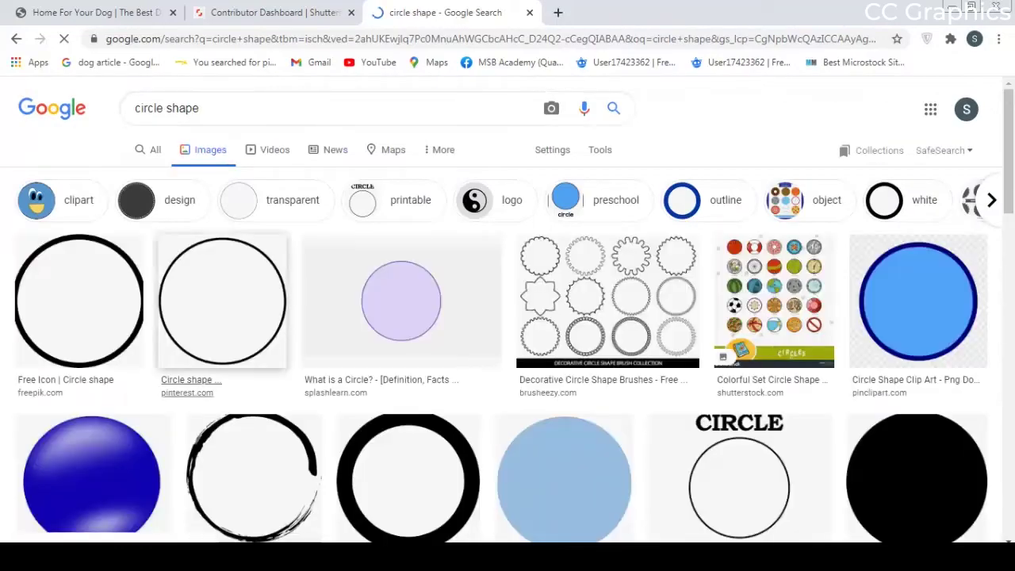
Examine the image results for "circle shape" for a shape that suits the t-shirt design
scroll(191, 156, down, 3)
scroll(191, 156, down, 7)
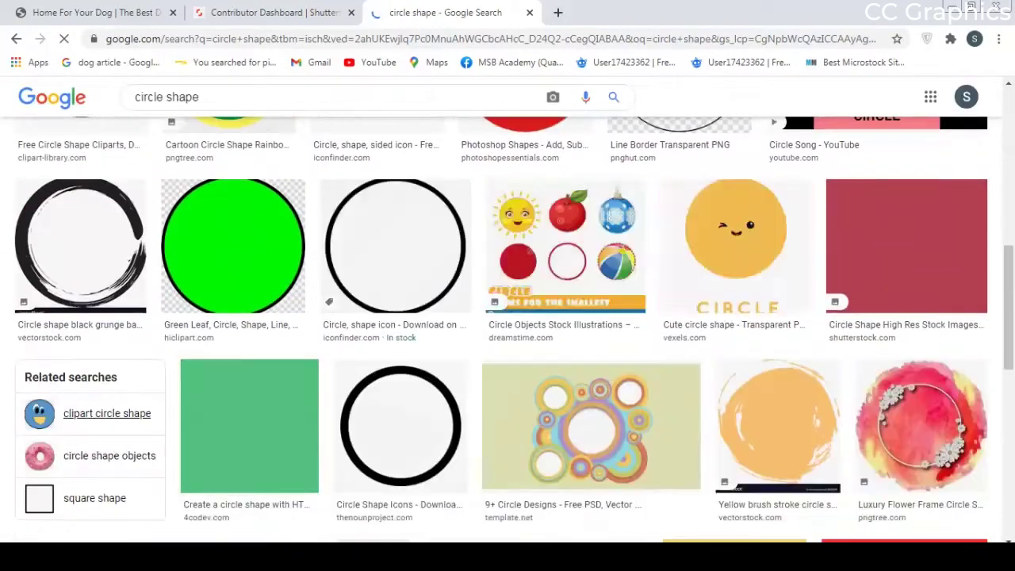
scroll(508, 317, down, 8)
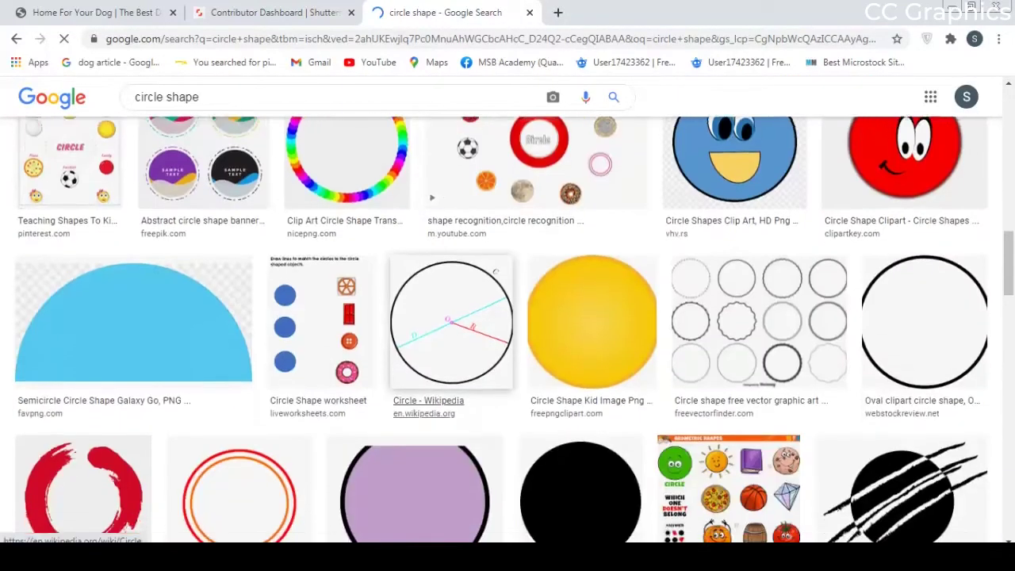
scroll(564, 258, down, 3)
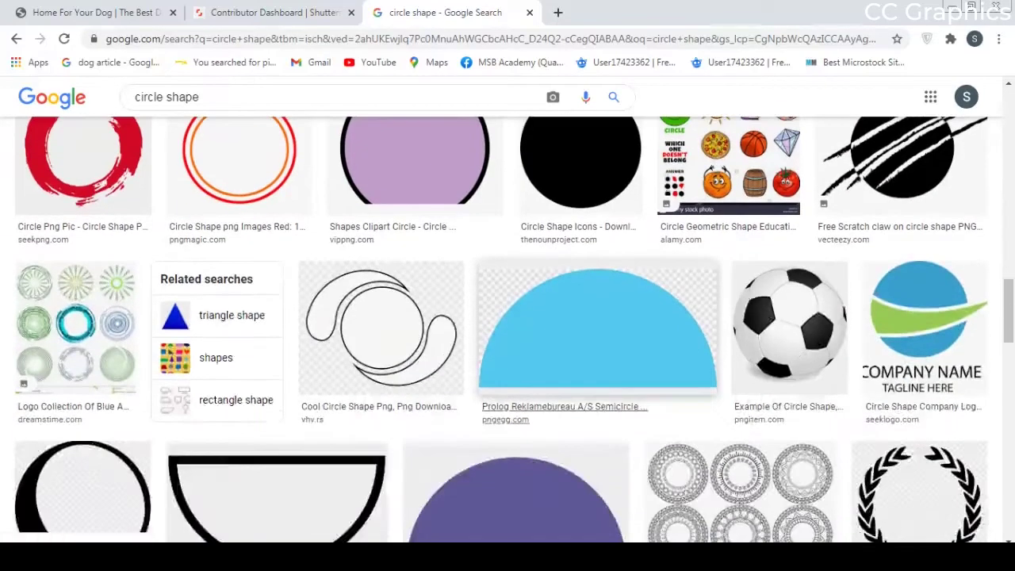
scroll(564, 257, down, 9)
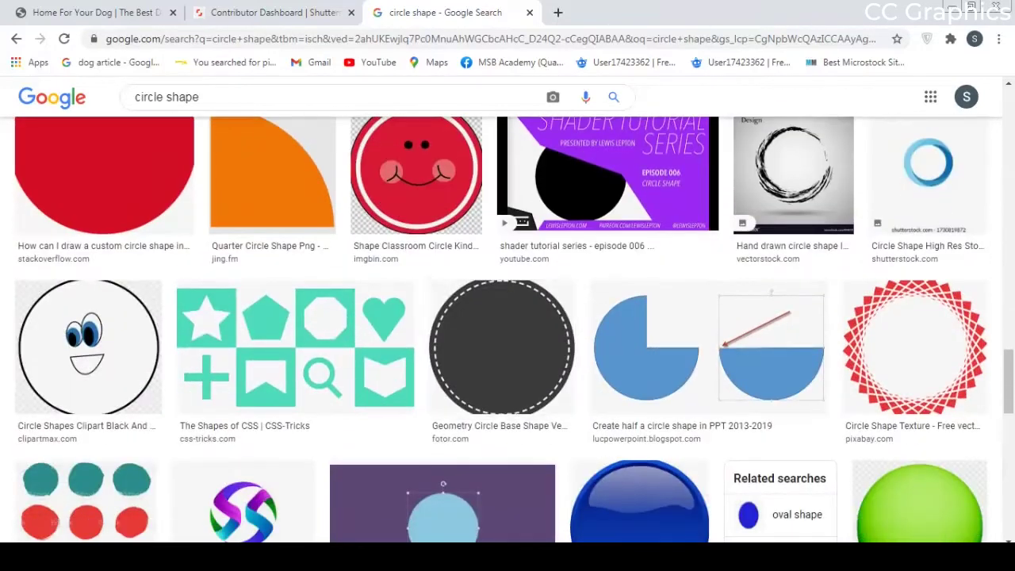
scroll(507, 317, down, 3)
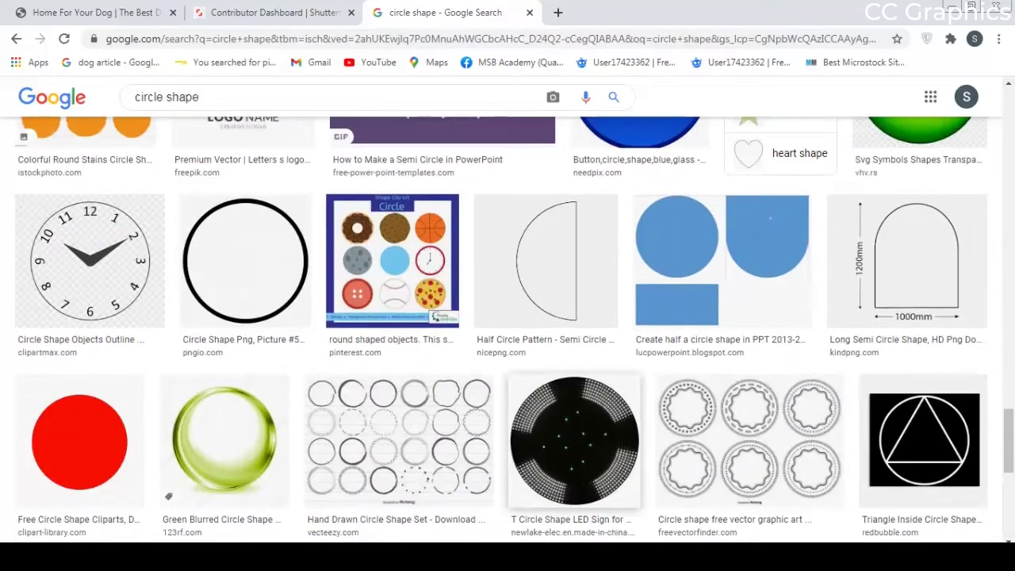
scroll(587, 459, down, 12)
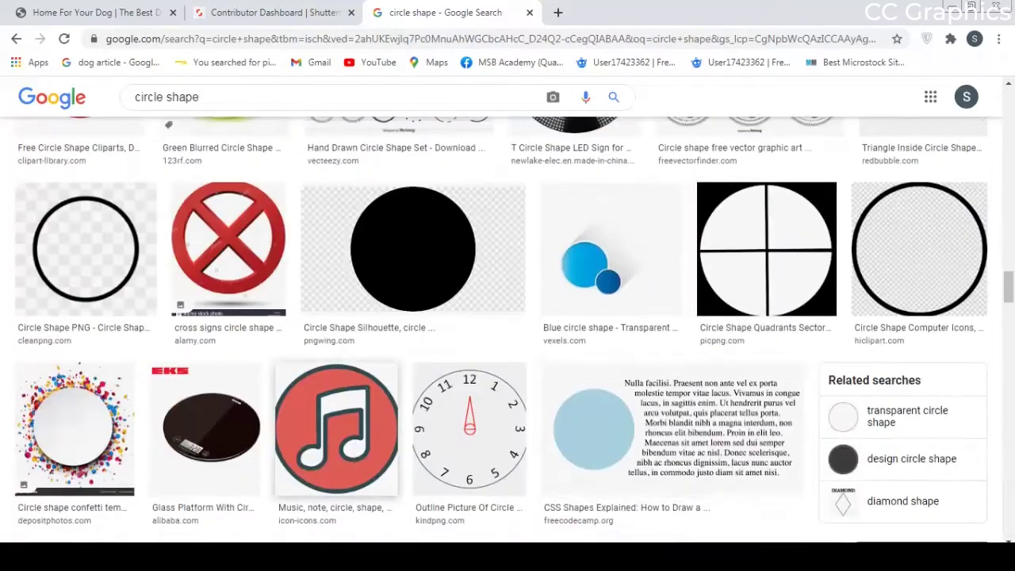
scroll(507, 329, down, 3)
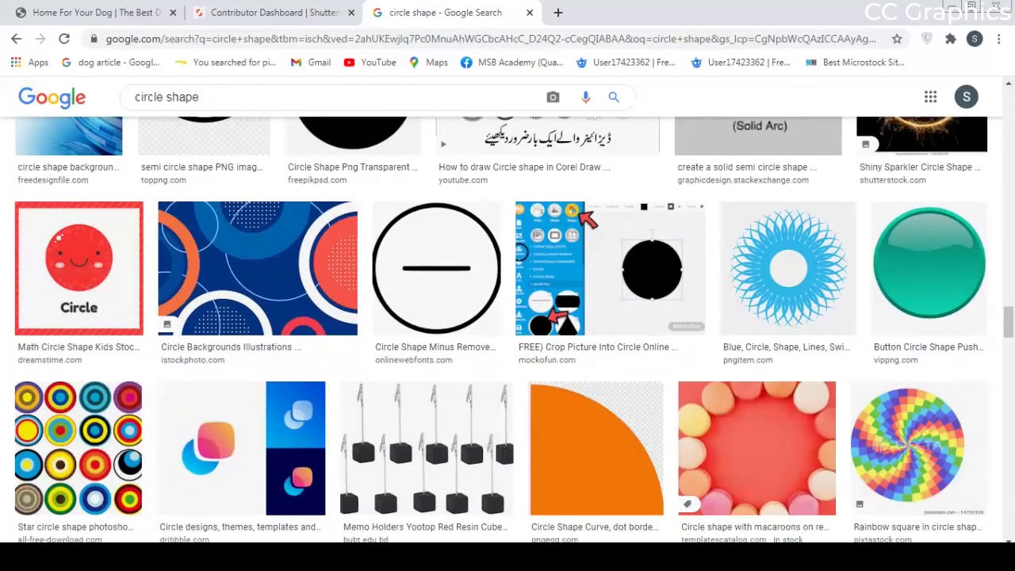
scroll(508, 329, up, 2)
drag(1009, 309, 1008, 103)
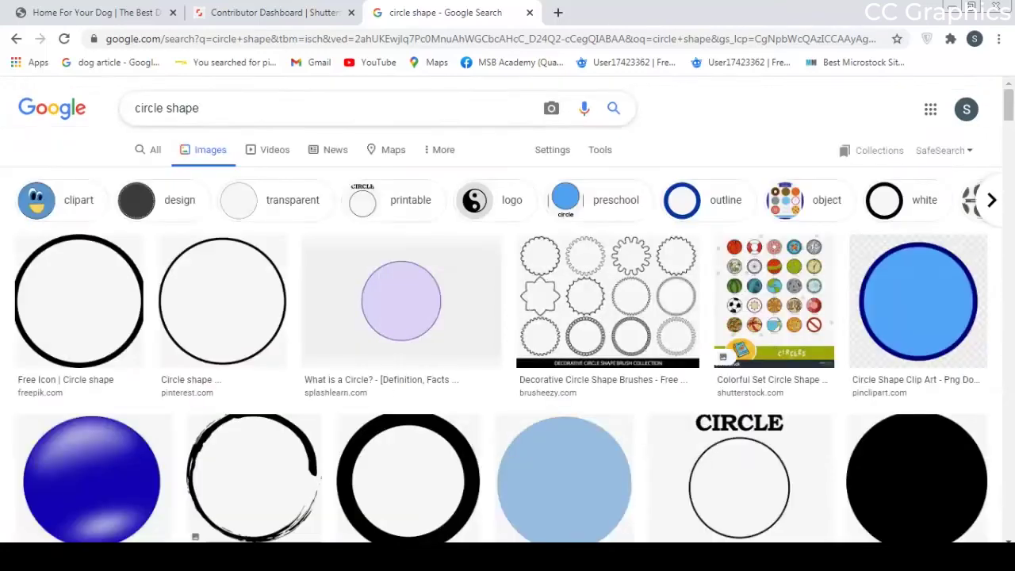
Refine the image search to "circle badge shape"
click(173, 108)
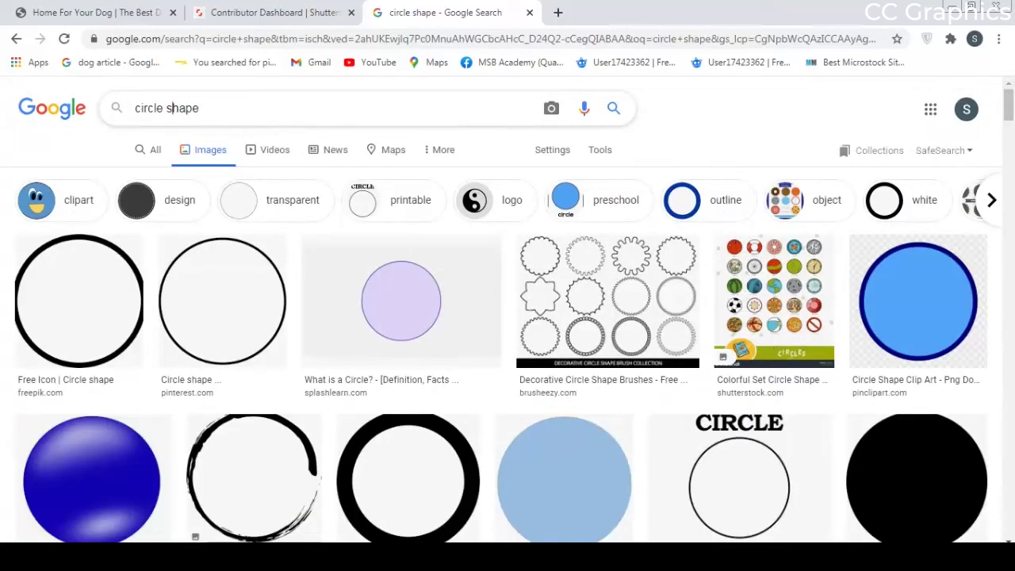
key(Left)
text(badge)
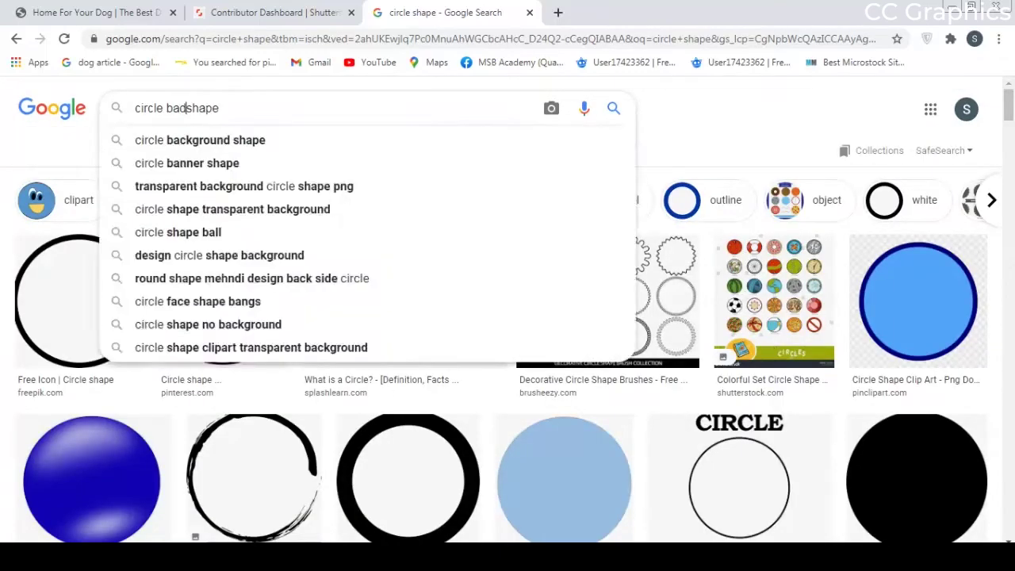
key(Return)
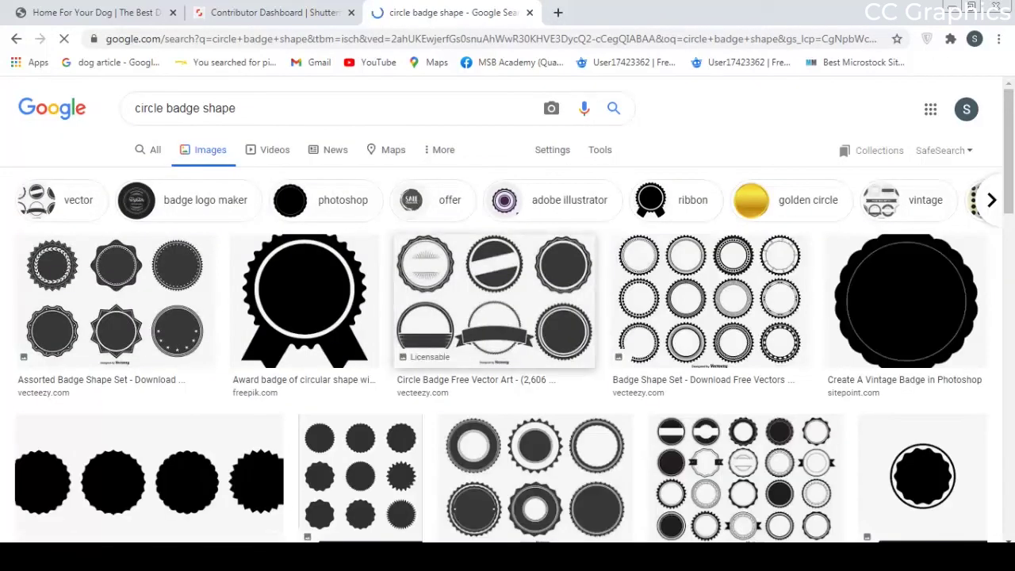
Find the single dark round badge with a scalloped edge from seekpng.com and open its full-size image in a new tab
scroll(492, 301, down, 3)
scroll(508, 317, up, 3)
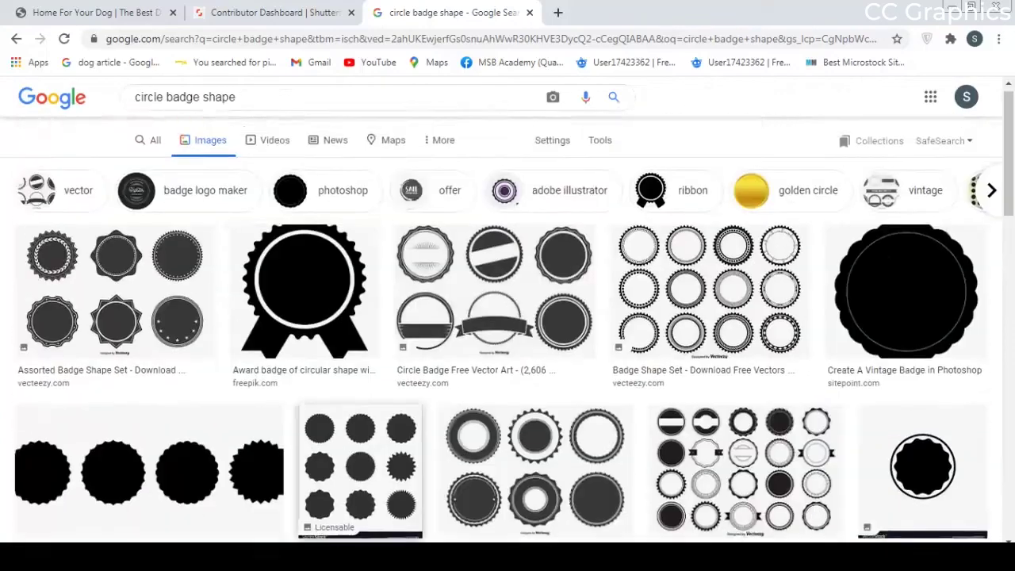
scroll(508, 317, down, 6)
scroll(507, 317, down, 3)
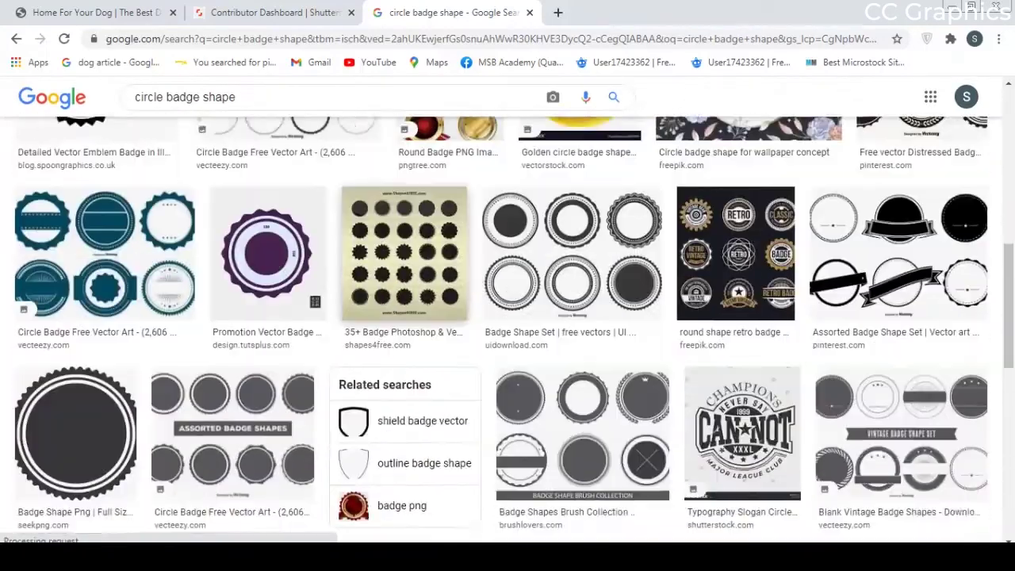
scroll(507, 317, down, 4)
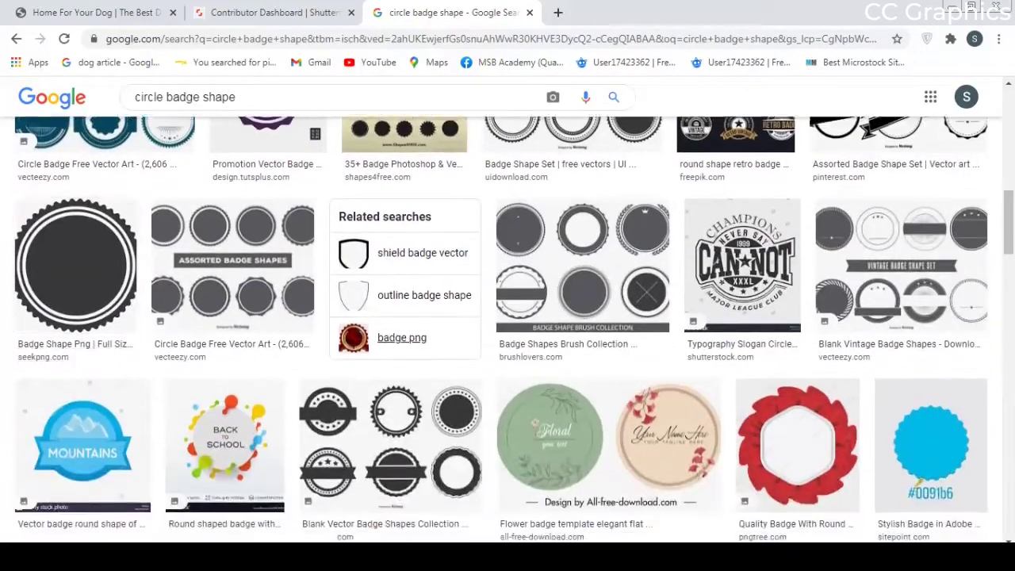
scroll(507, 317, up, 3)
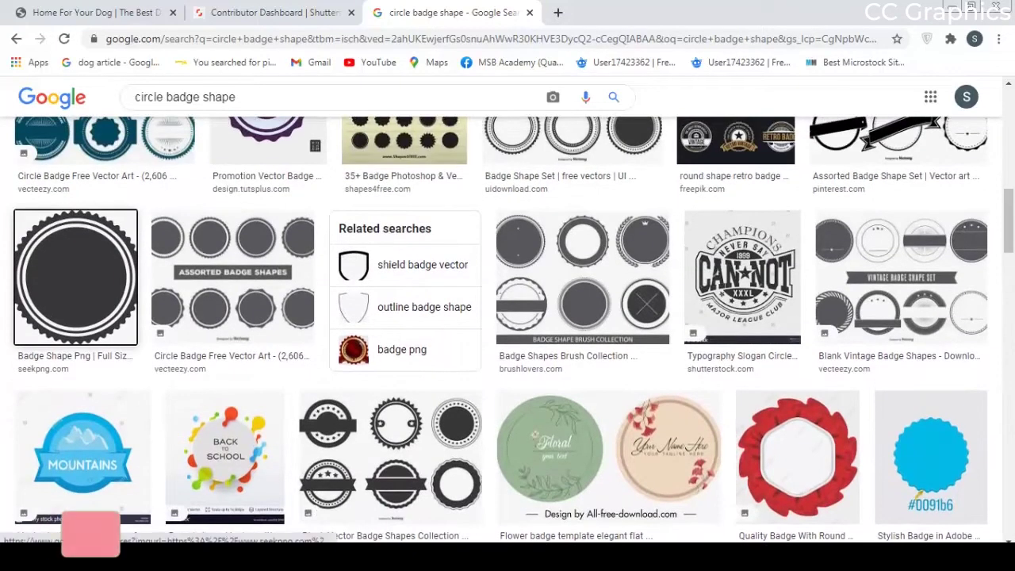
click(76, 277)
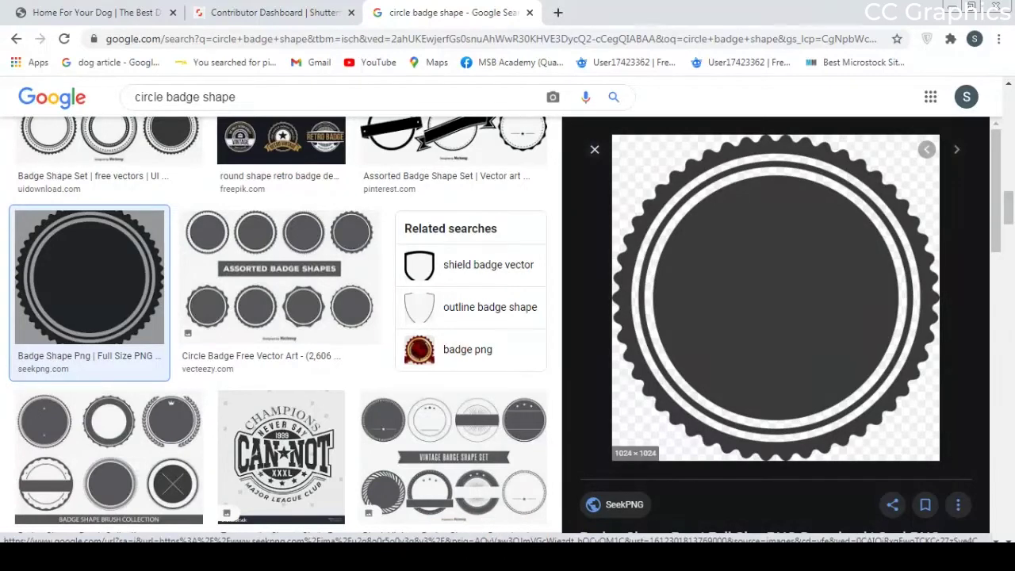
right_click(751, 251)
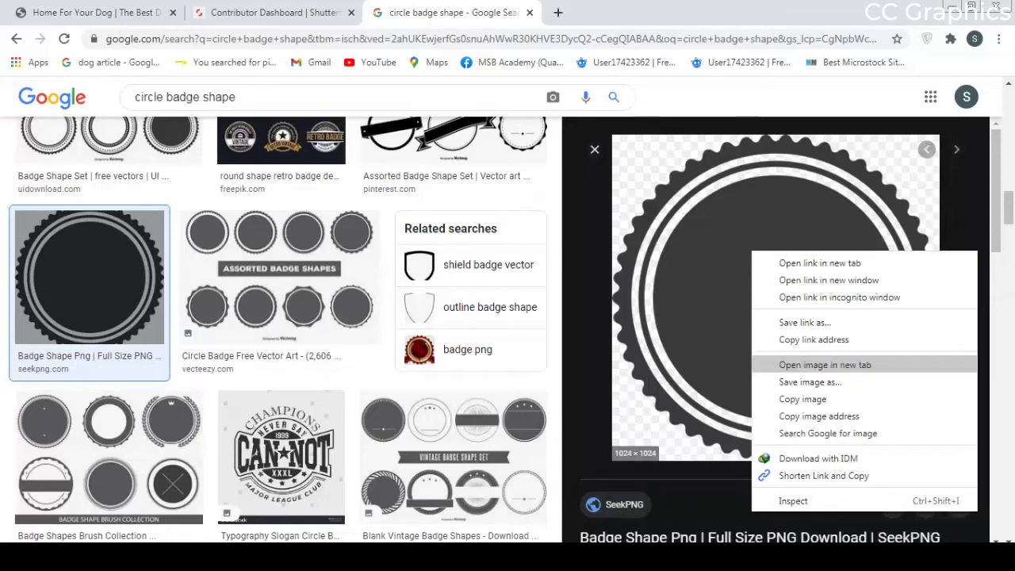
click(825, 364)
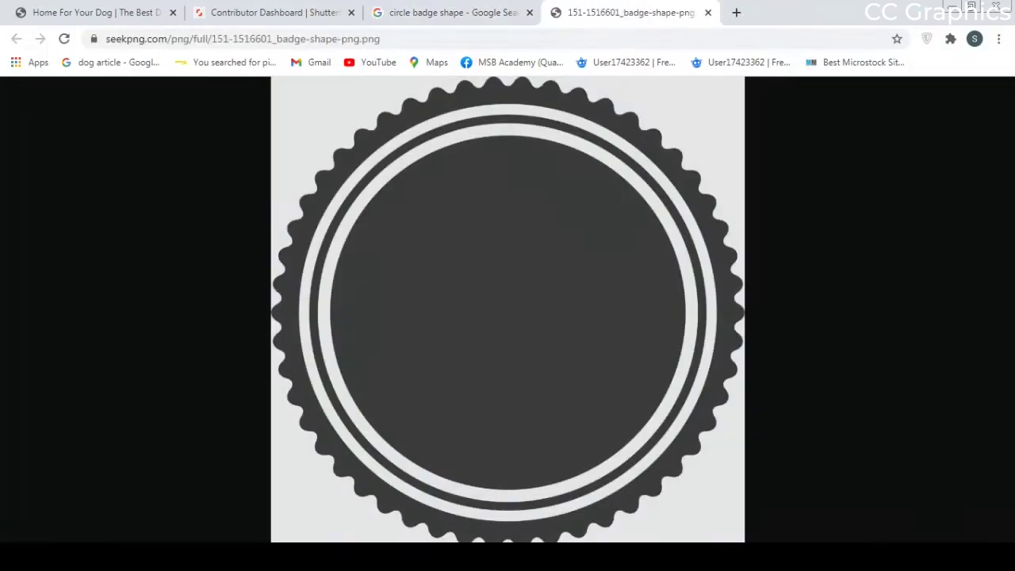
right_click(475, 230)
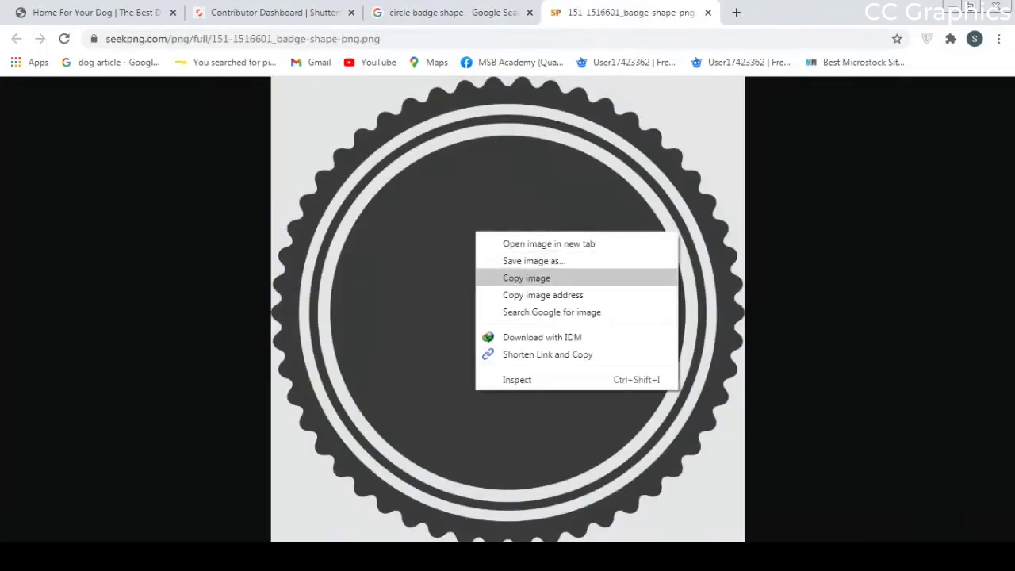
click(515, 260)
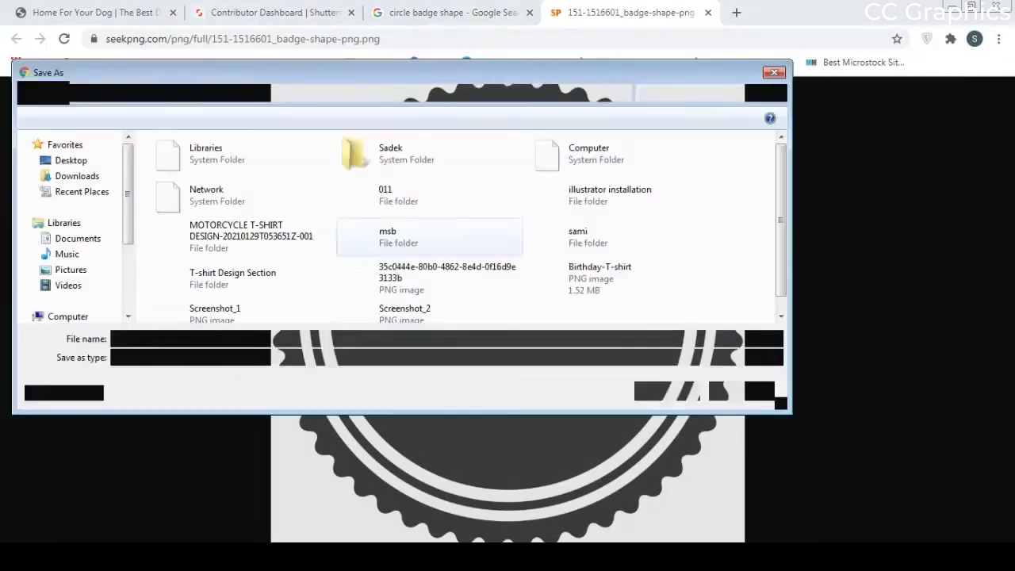
click(71, 160)
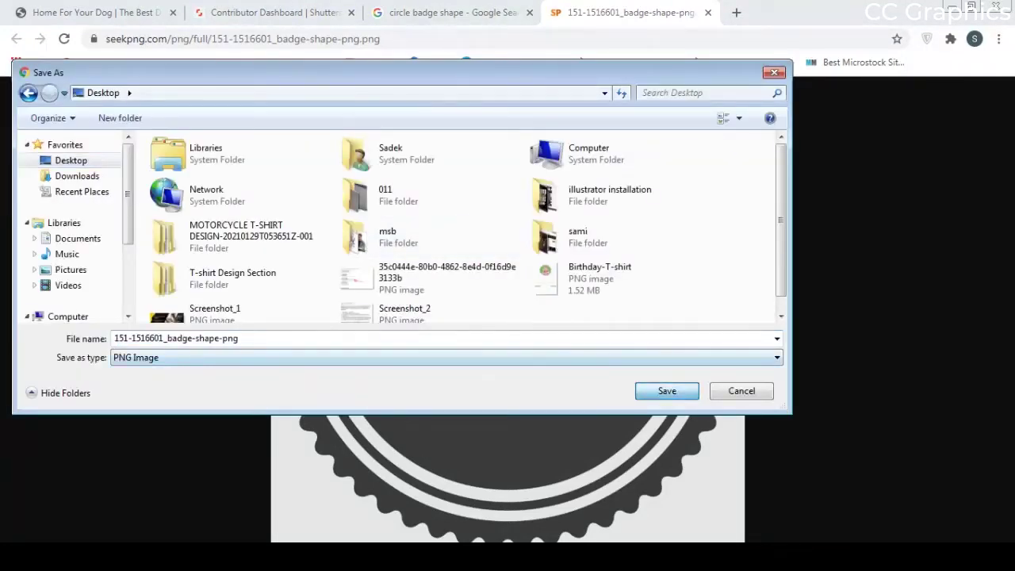
click(667, 391)
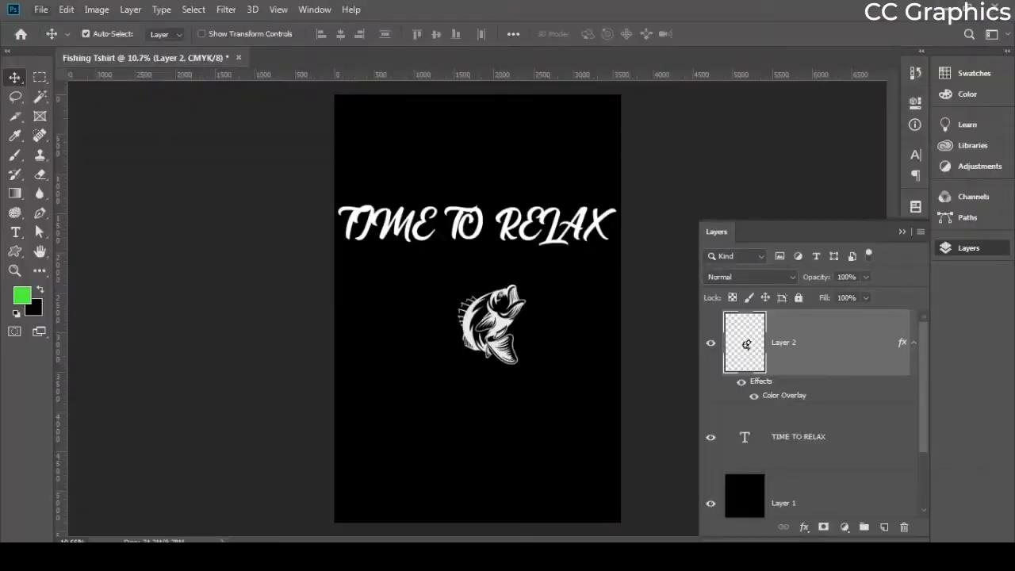
click(41, 10)
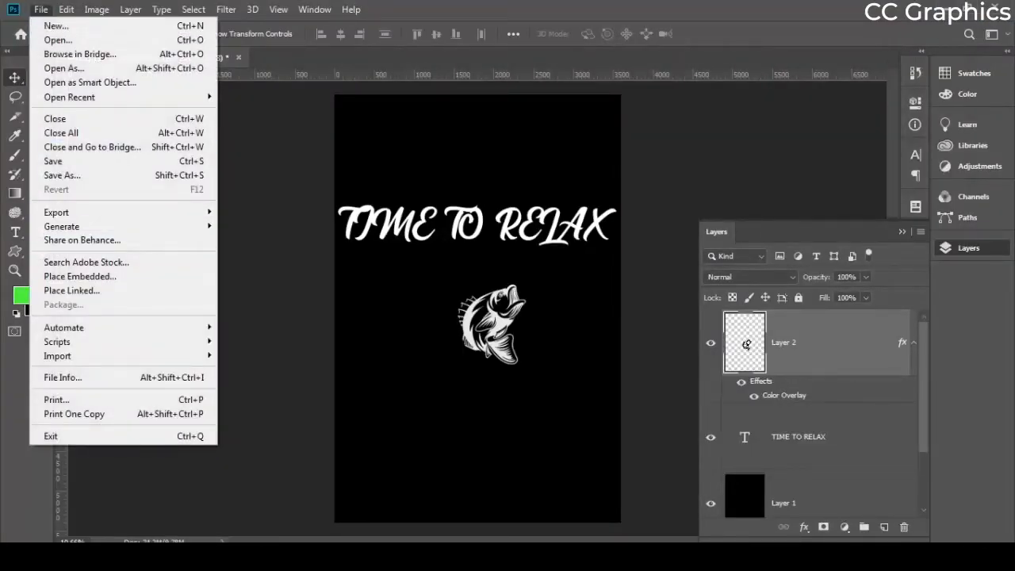
click(72, 290)
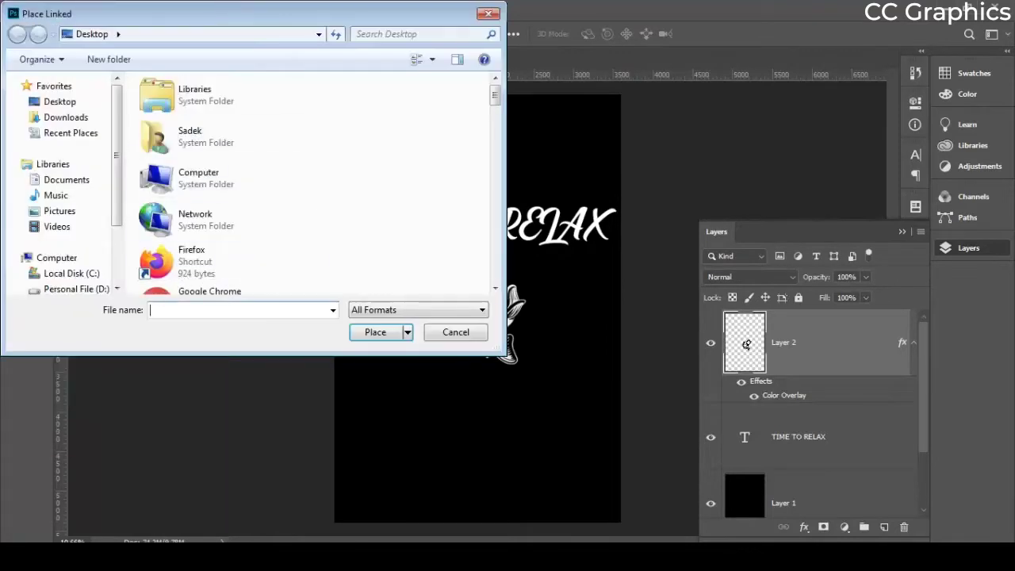
scroll(317, 182, down, 10)
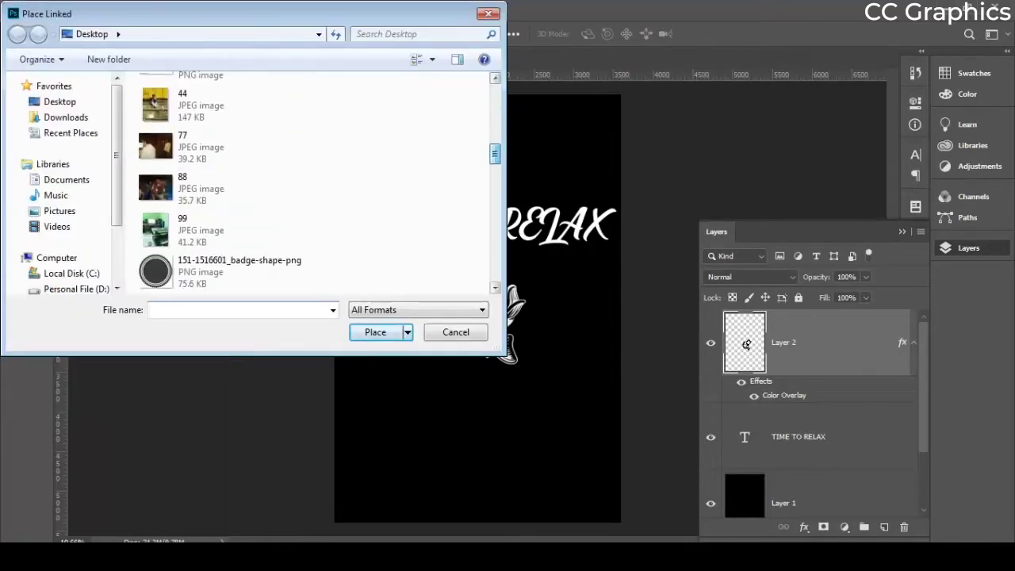
click(230, 272)
click(375, 332)
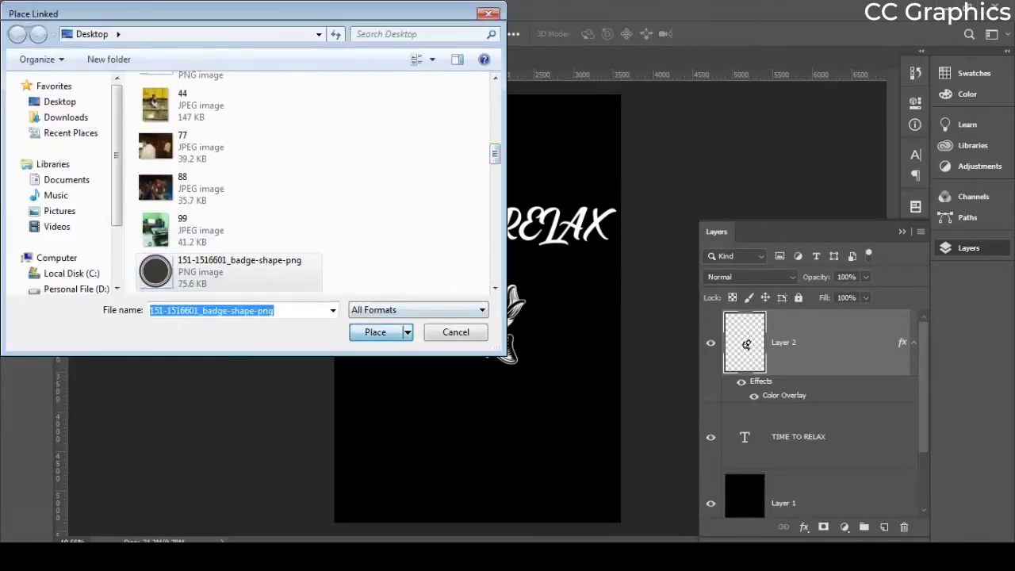
key(Return)
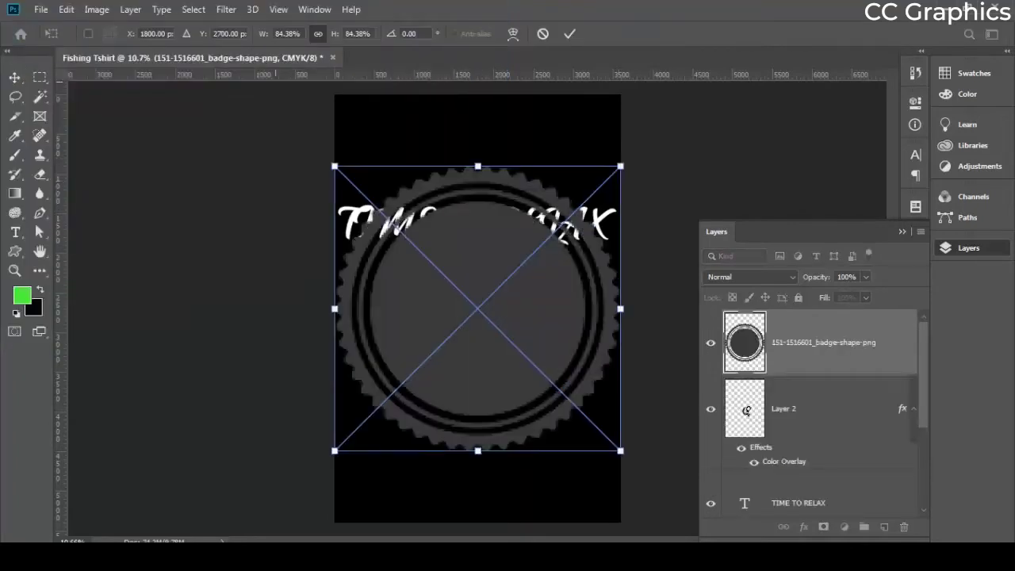
Scale the placed badge to 73.50% and center it horizontally at X 1800 px, Y about 3212 px
drag(620, 166, 584, 204)
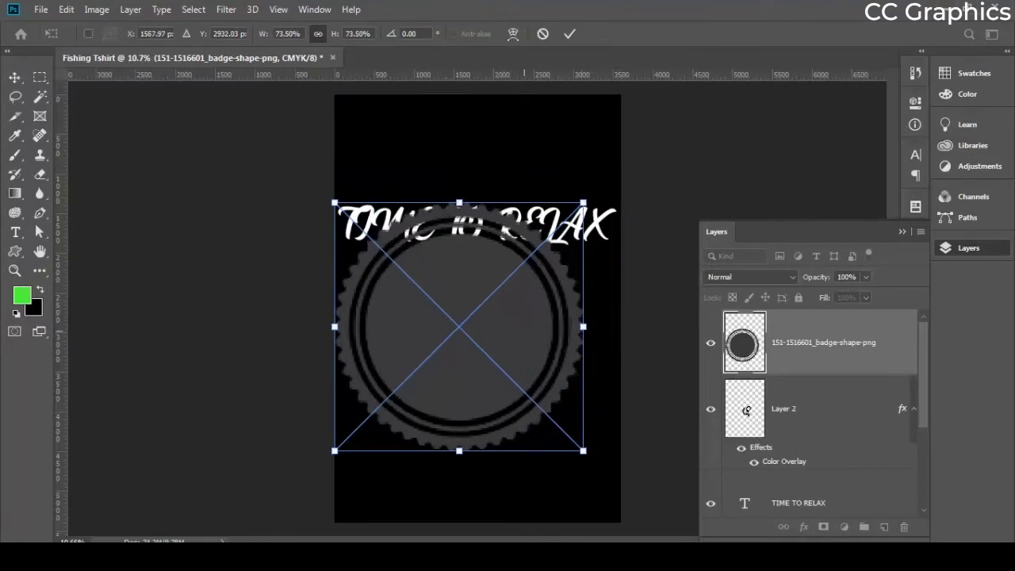
mouse_move(503, 311)
mouse_down()
mouse_move(539, 333)
mouse_move(519, 333)
mouse_move(498, 300)
mouse_up()
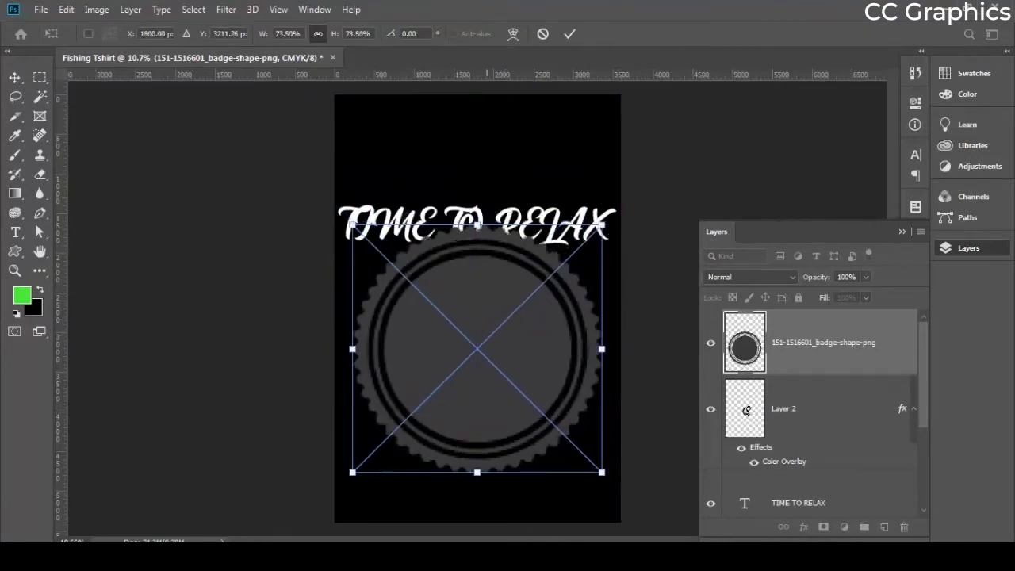
key(Return)
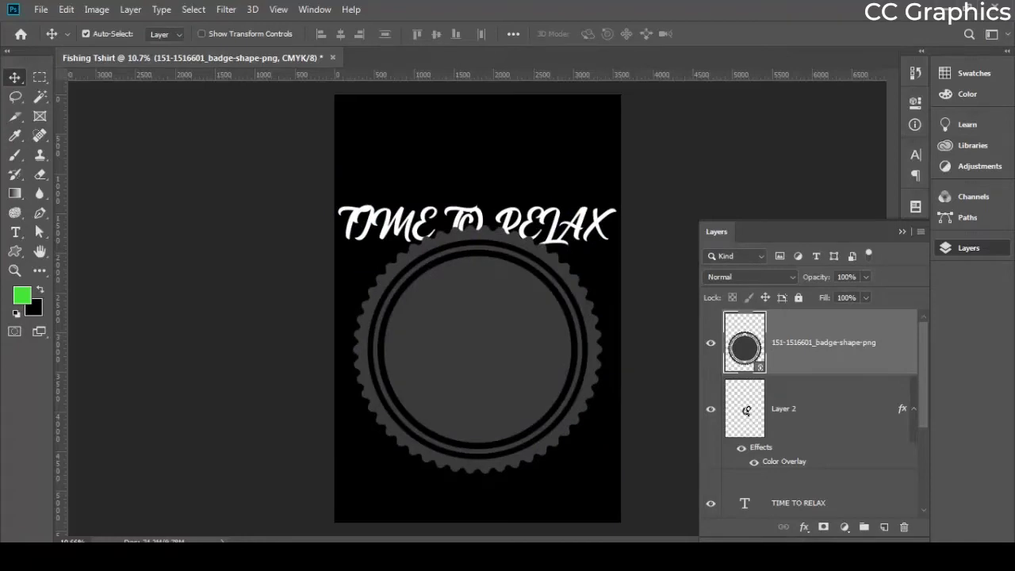
Add a Color Overlay effect to the badge layer and open its overlay color for editing
click(804, 527)
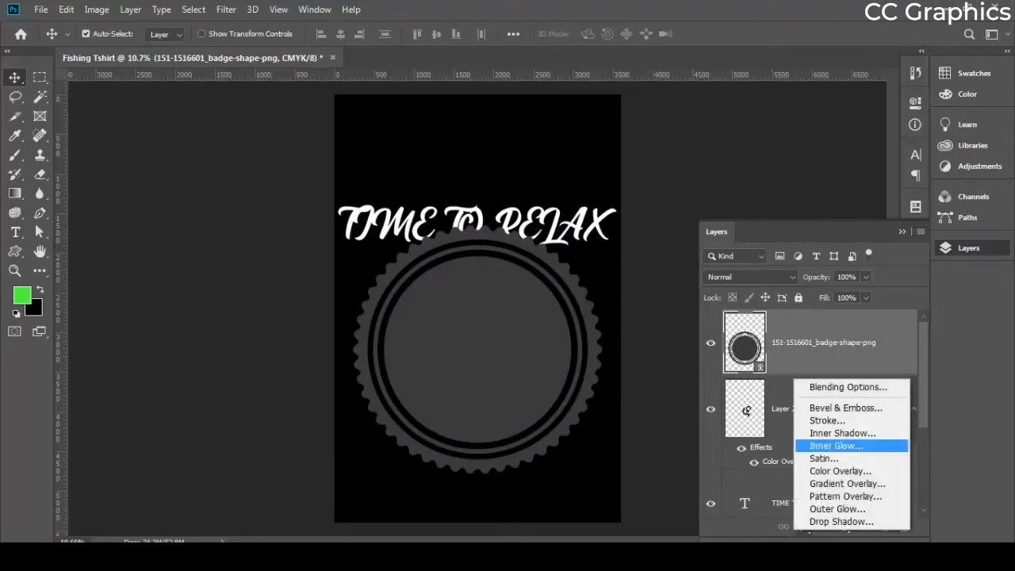
click(840, 471)
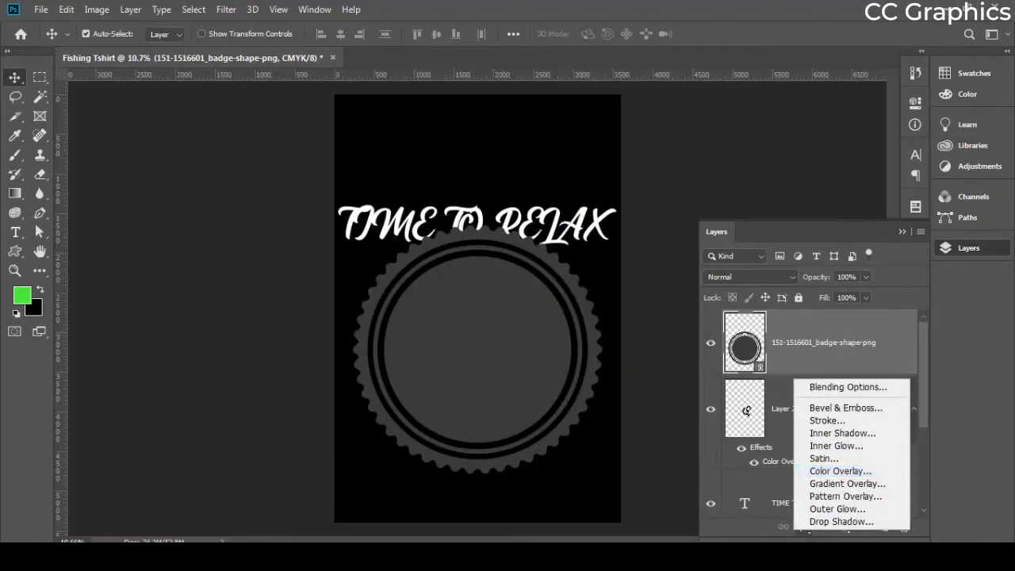
drag(508, 169, 657, 122)
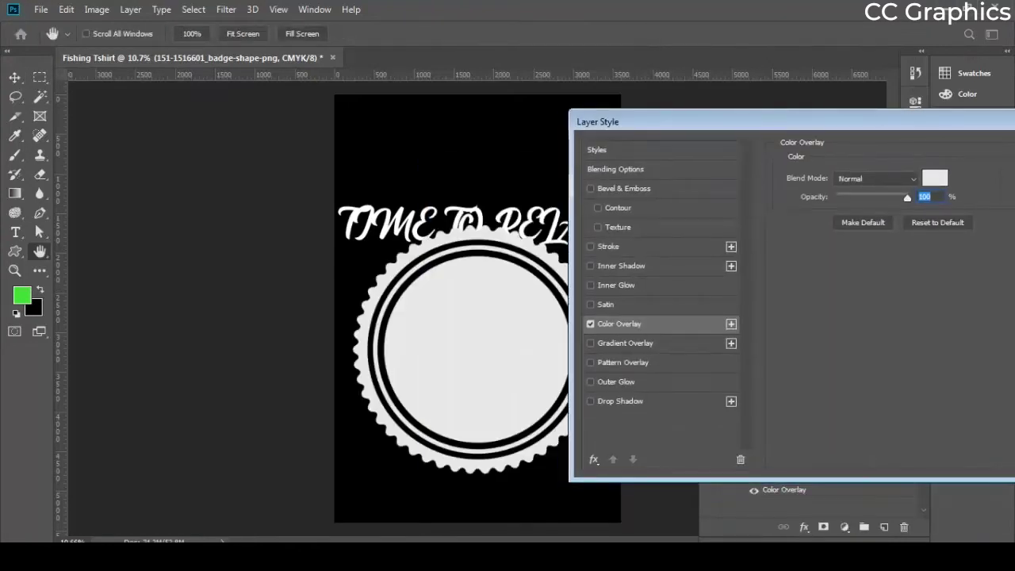
click(934, 178)
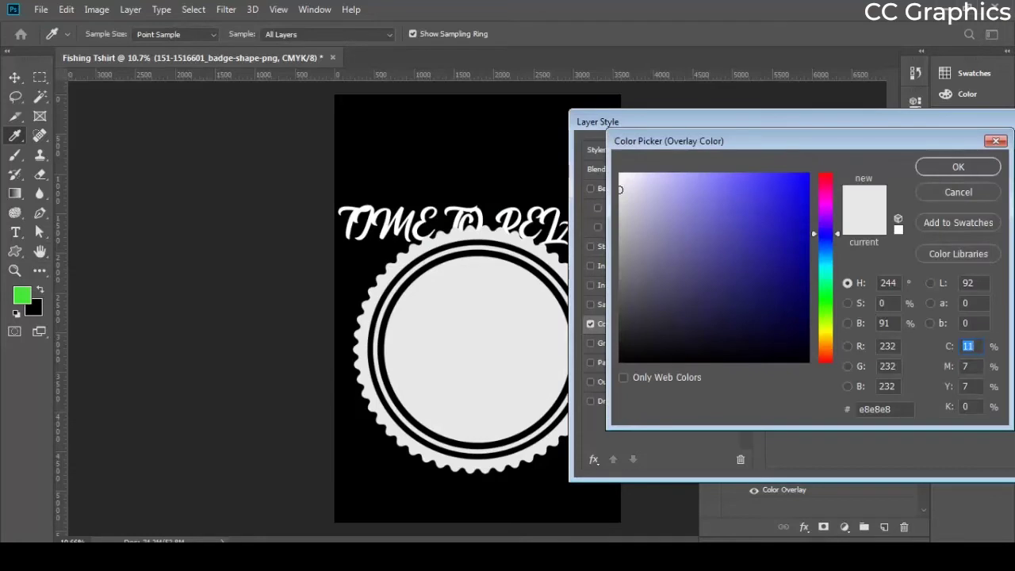
Try light grey #d3d3d3 and green shades up to #a0ea83 as the badge's overlay color
click(620, 205)
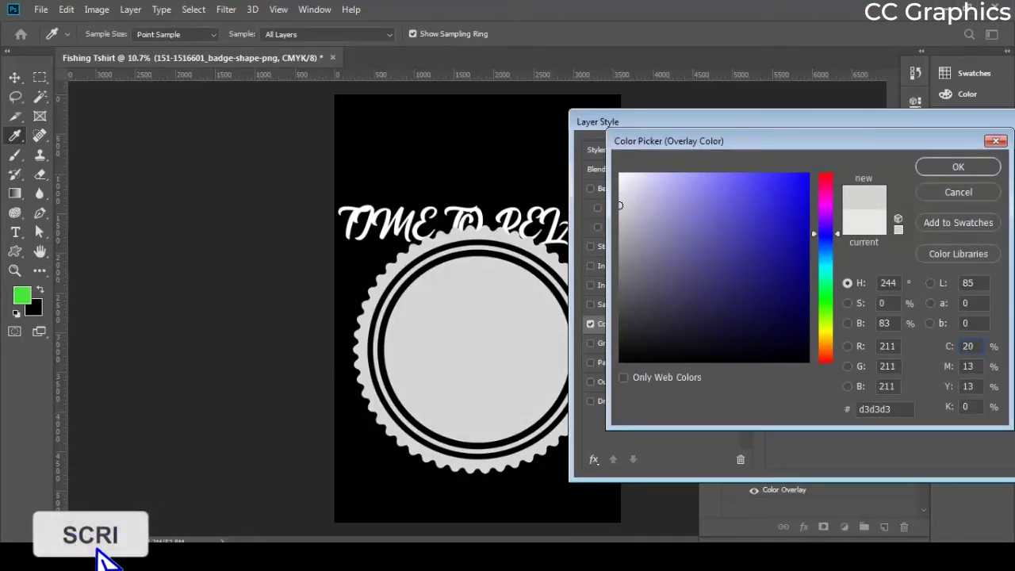
click(825, 308)
click(766, 238)
click(722, 211)
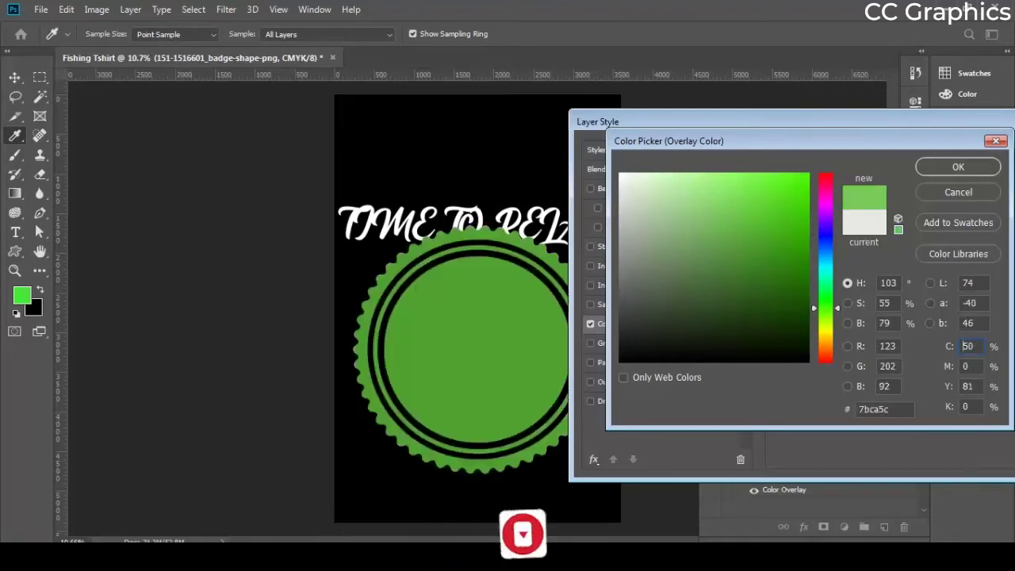
click(701, 188)
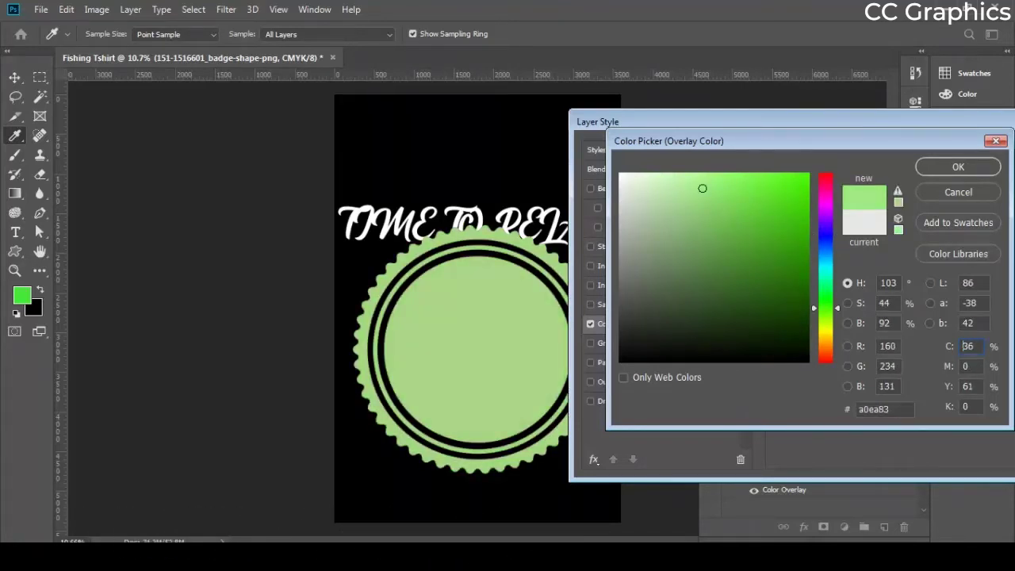
Set the badge's overlay color to pale yellow #fffd7f and apply the layer style
text(8)
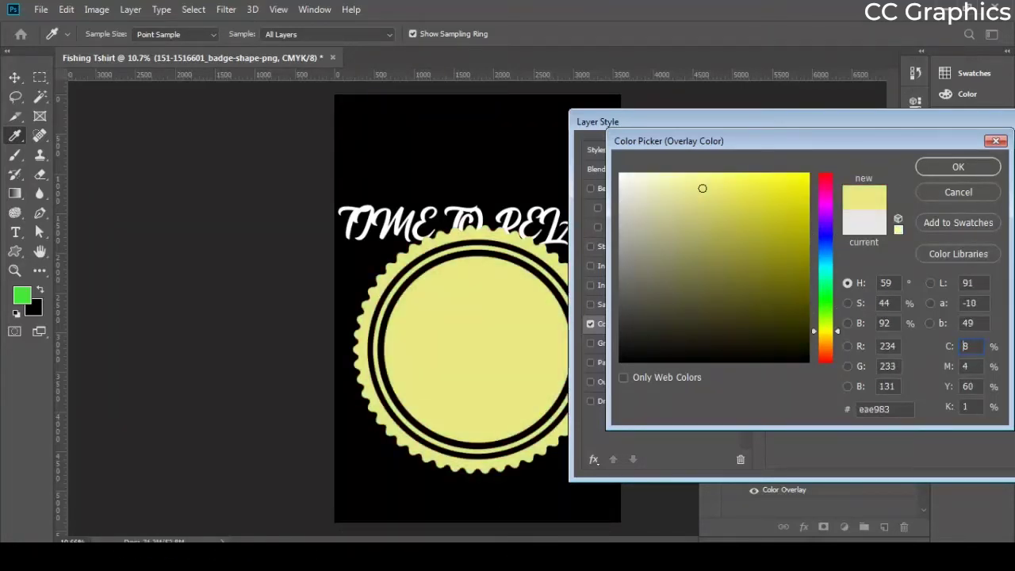
double_click(966, 346)
text(2)
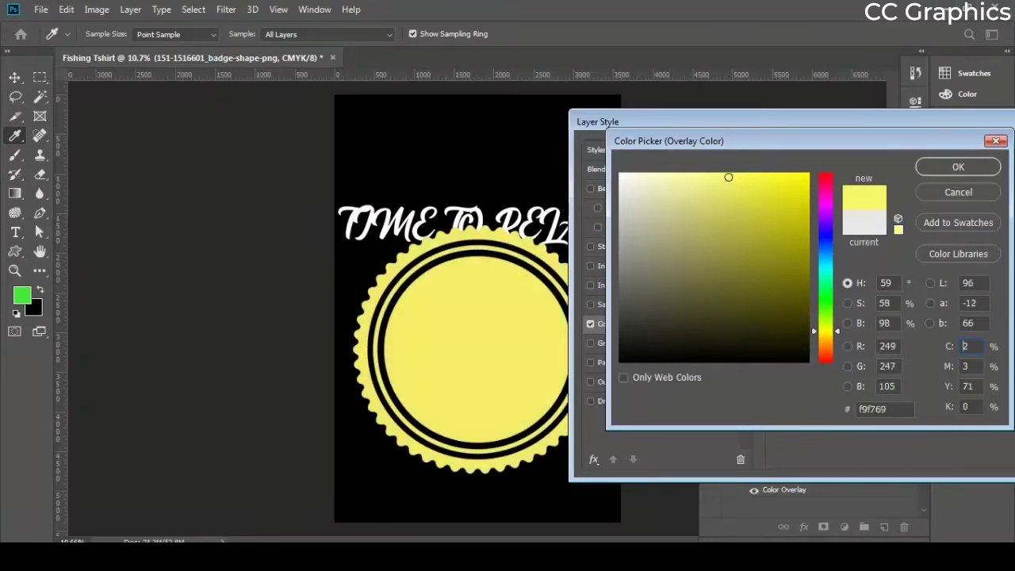
key(BackSpace)
text(1)
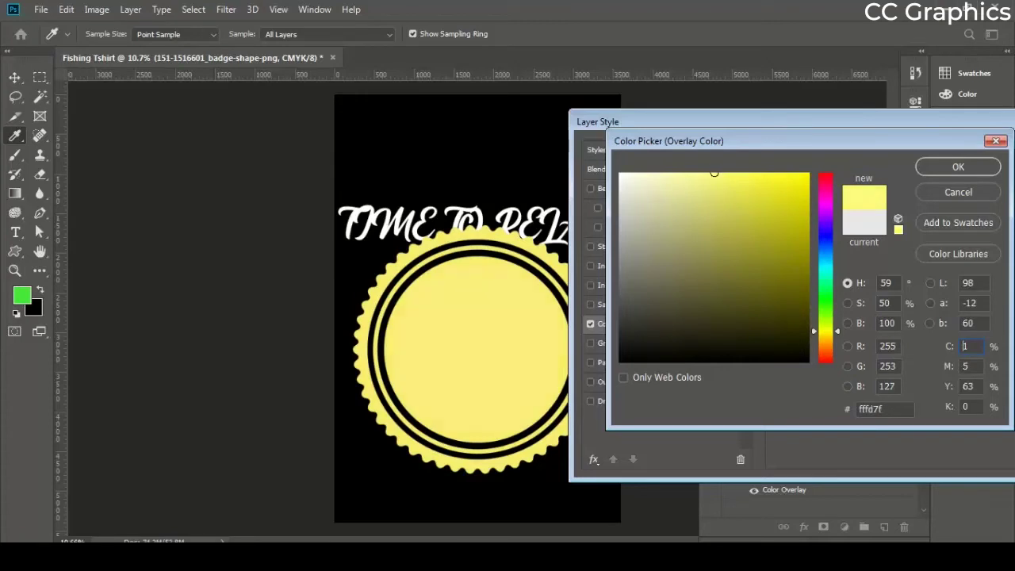
key(Return)
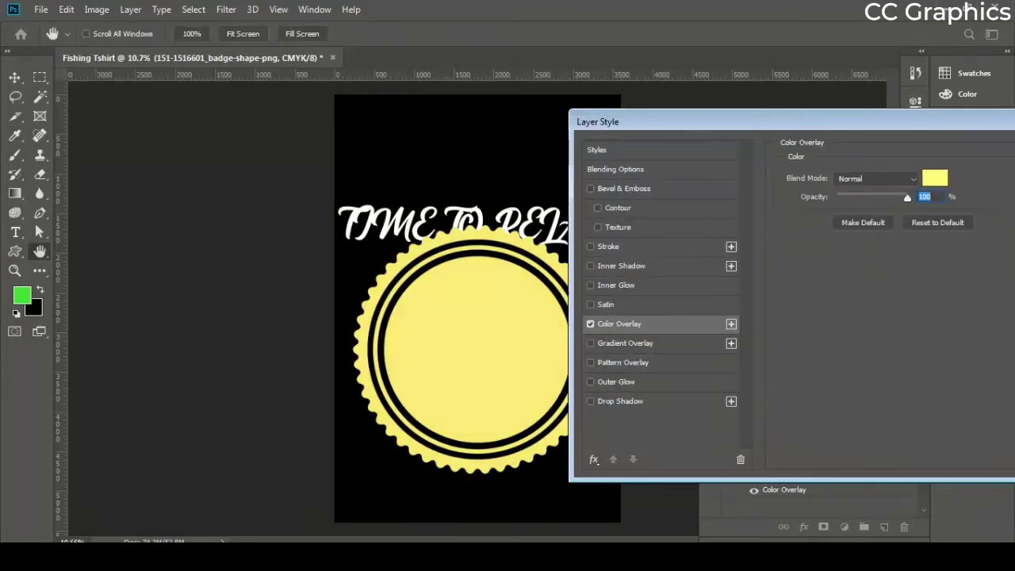
drag(673, 121, 388, 153)
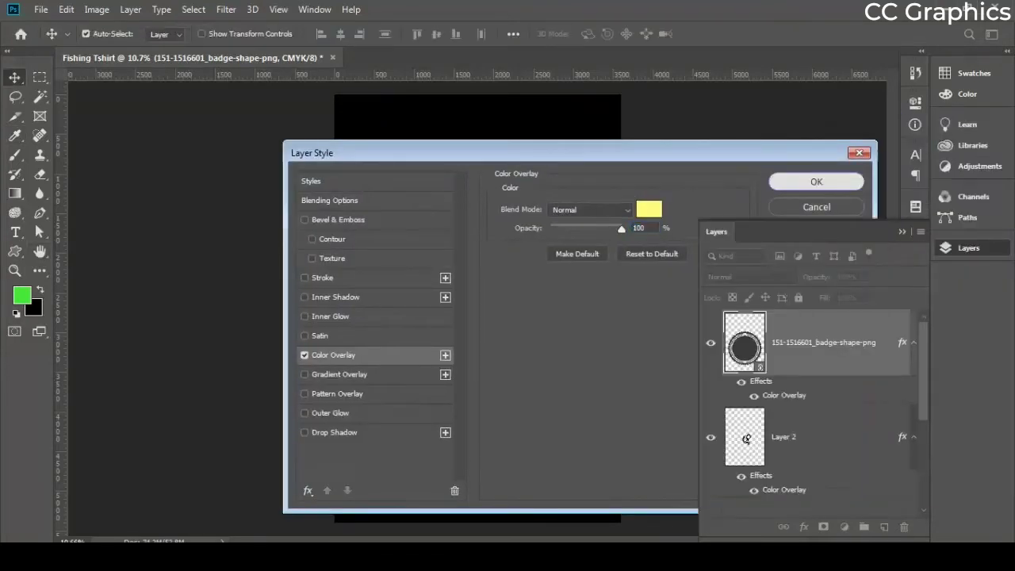
key(Return)
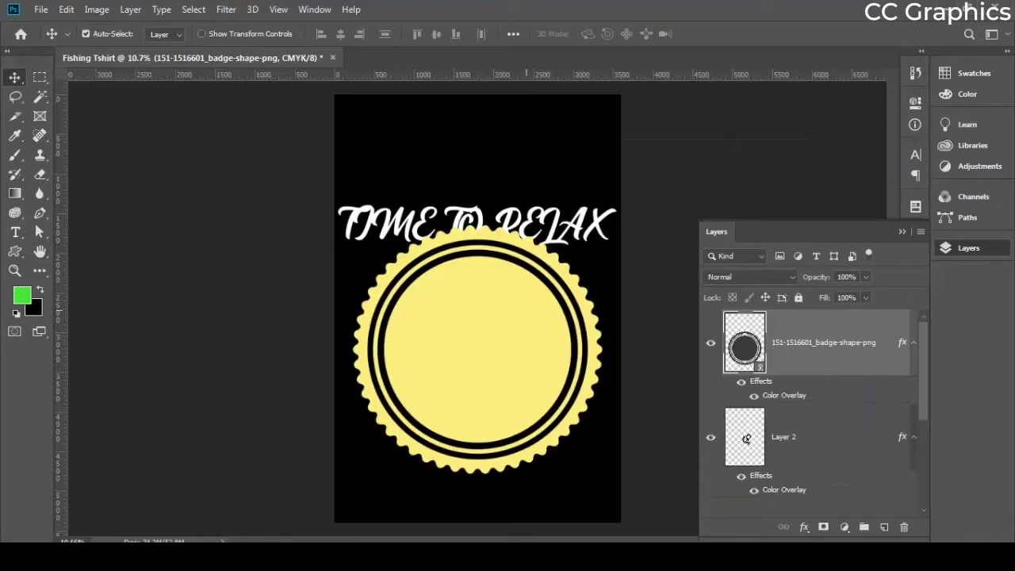
Stack the fish layer, Layer 2, above the badge and move the badge behind it, centered at X 1800 px, Y about 2481 px
drag(557, 243, 597, 352)
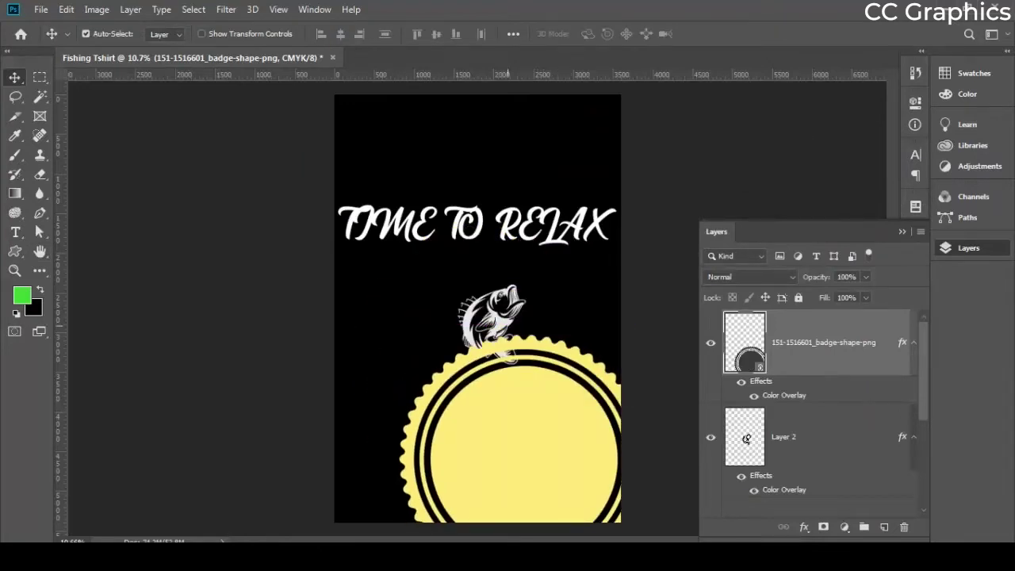
drag(746, 439, 746, 343)
drag(539, 372, 499, 231)
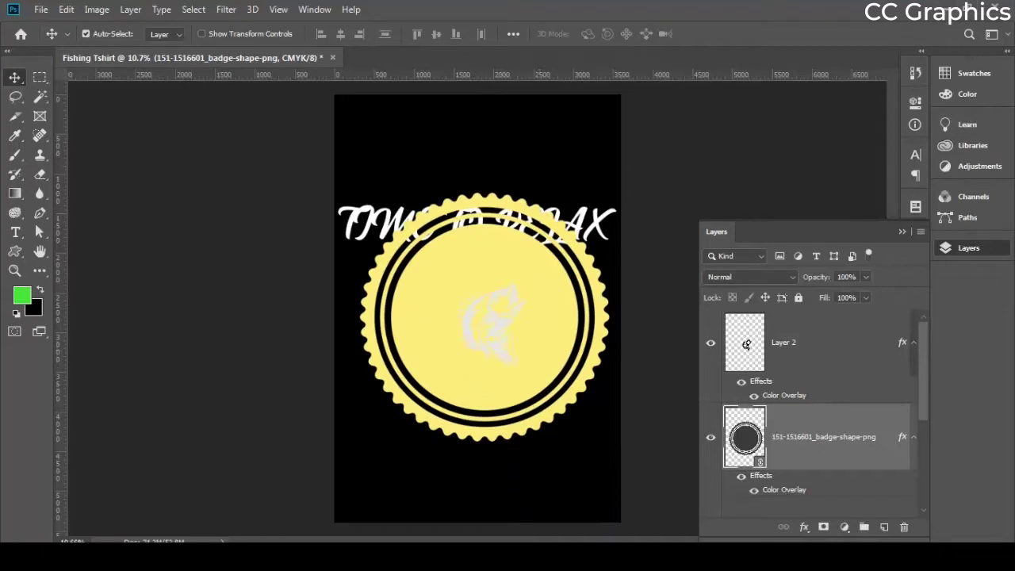
key(m)
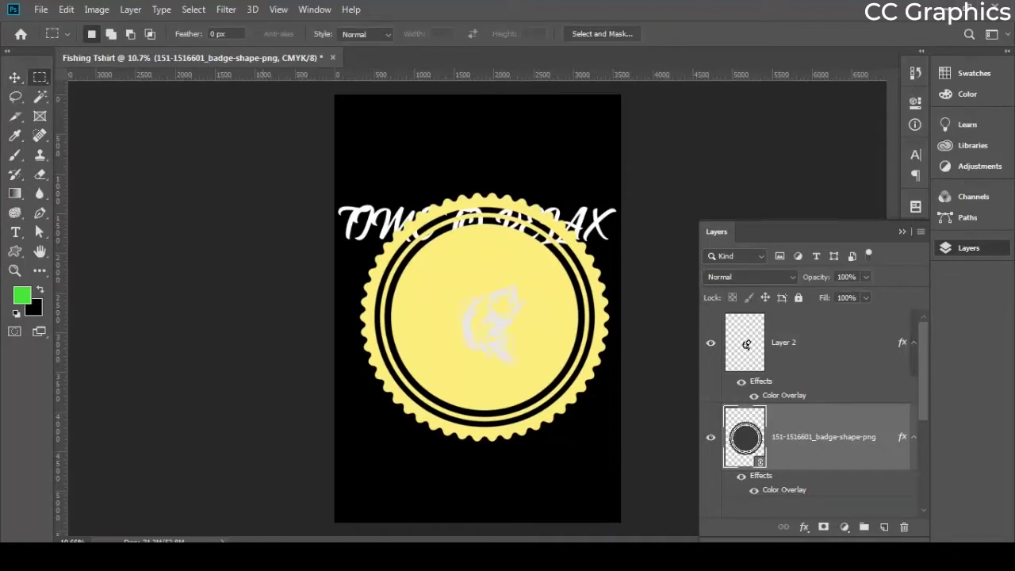
key(v)
mouse_move(500, 230)
mouse_down()
mouse_move(503, 214)
mouse_move(494, 214)
mouse_move(507, 211)
mouse_move(497, 211)
mouse_up()
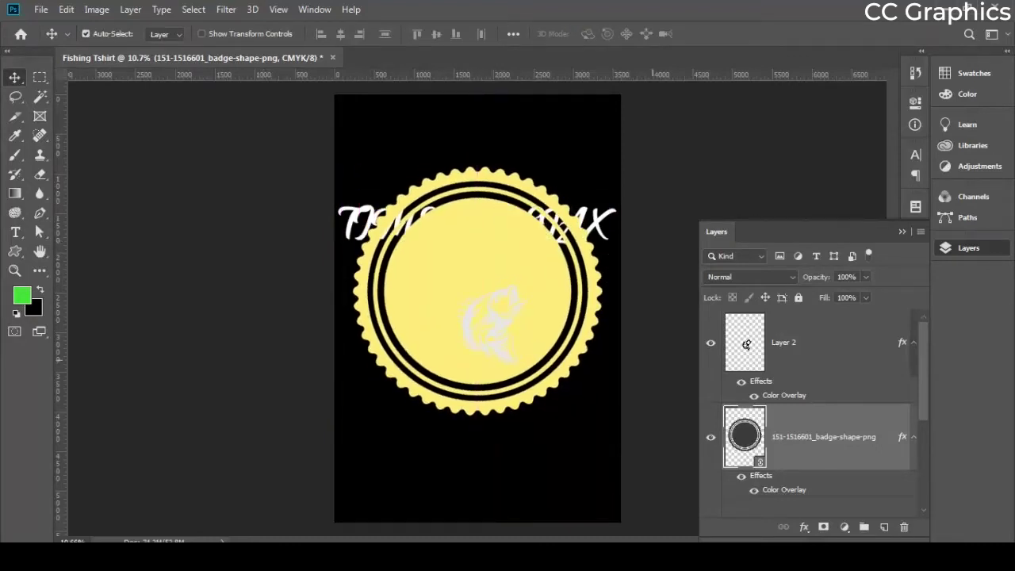
Bring the TIME TO RELAX text layer to the top of the stack and move the text up above the badge
click(801, 507)
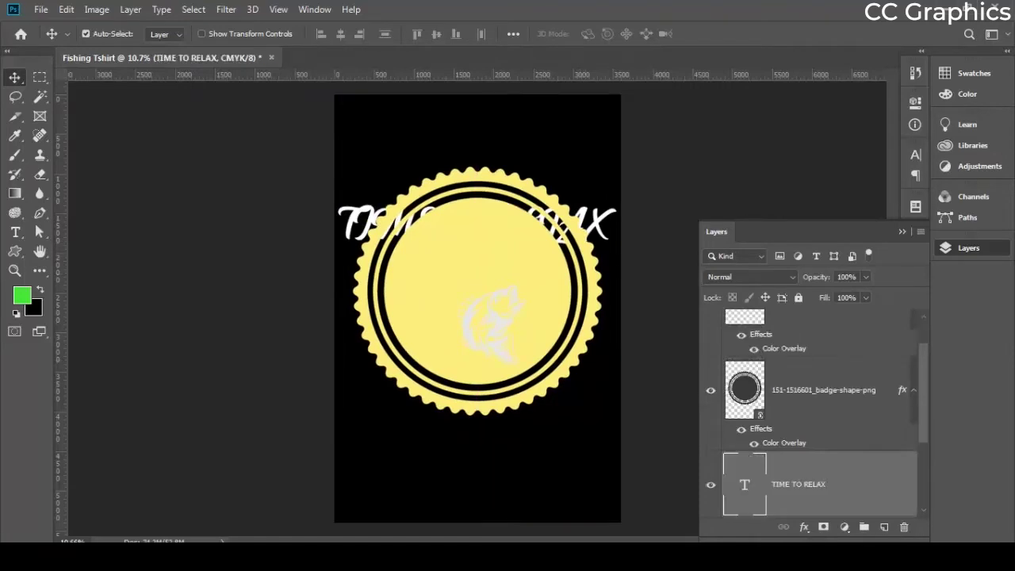
drag(798, 485, 745, 342)
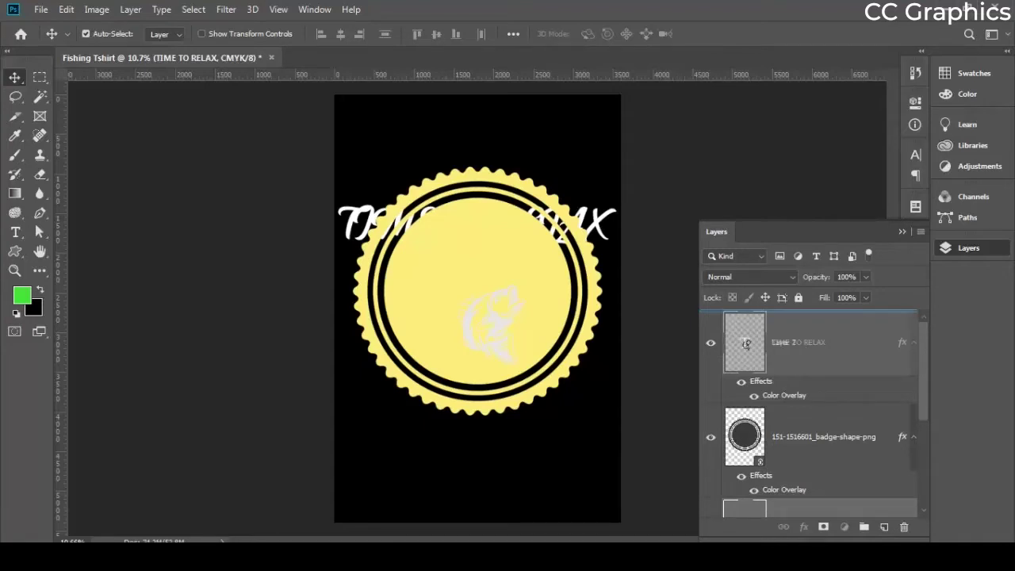
drag(745, 343, 745, 343)
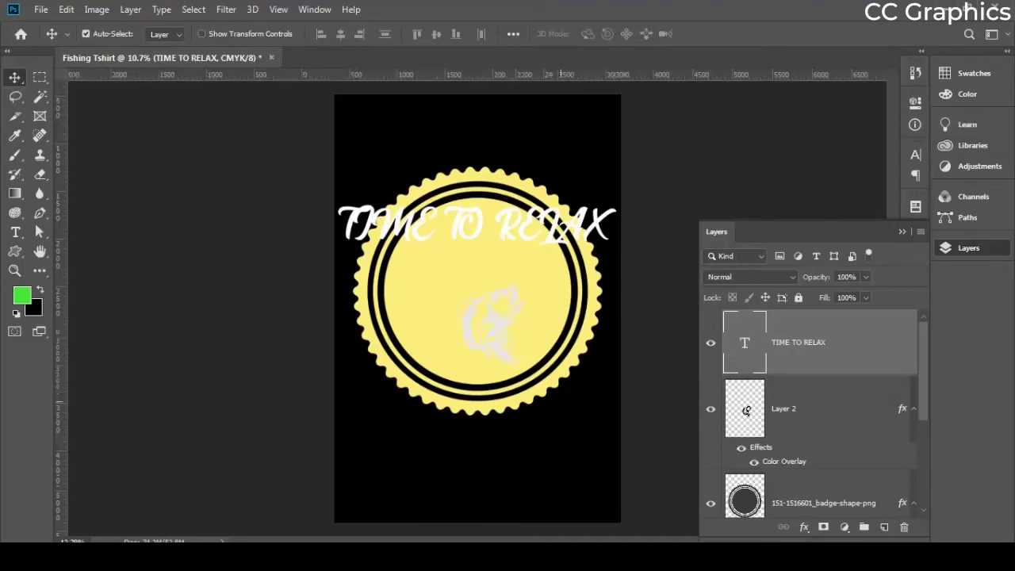
scroll(417, 218, up, 1)
scroll(461, 284, down, 2)
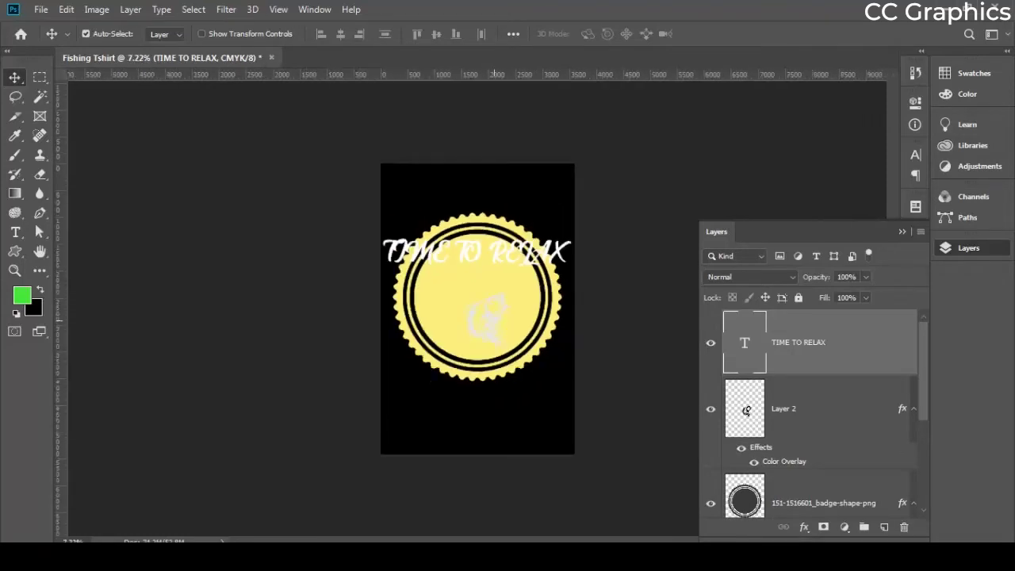
drag(558, 248, 558, 193)
scroll(505, 246, up, 1)
Scale the badge to 58.01%, centered horizontally at Y about 2553 px, and lower the TIME TO RELAX text to just above it
click(497, 251)
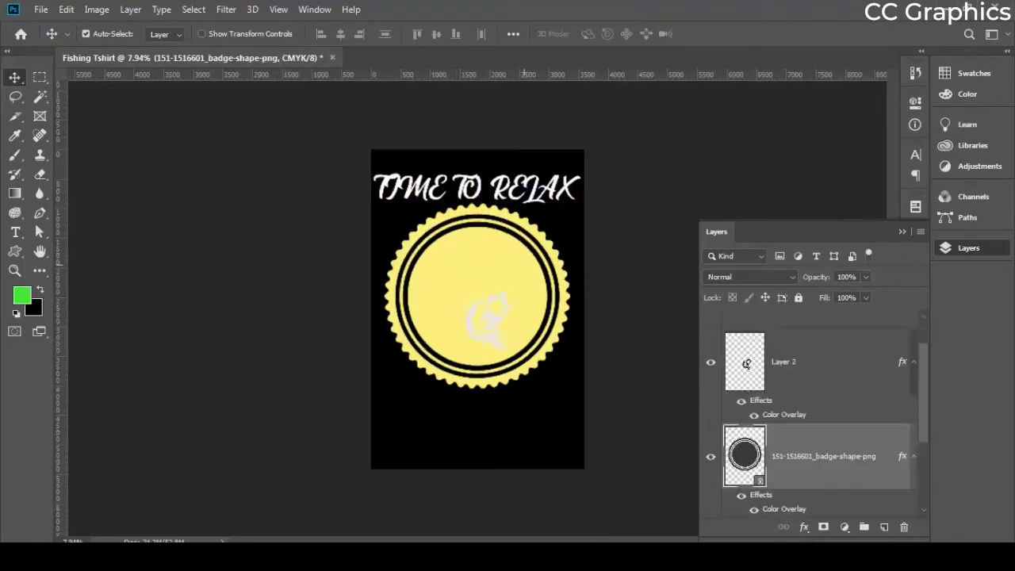
key(ctrl+t)
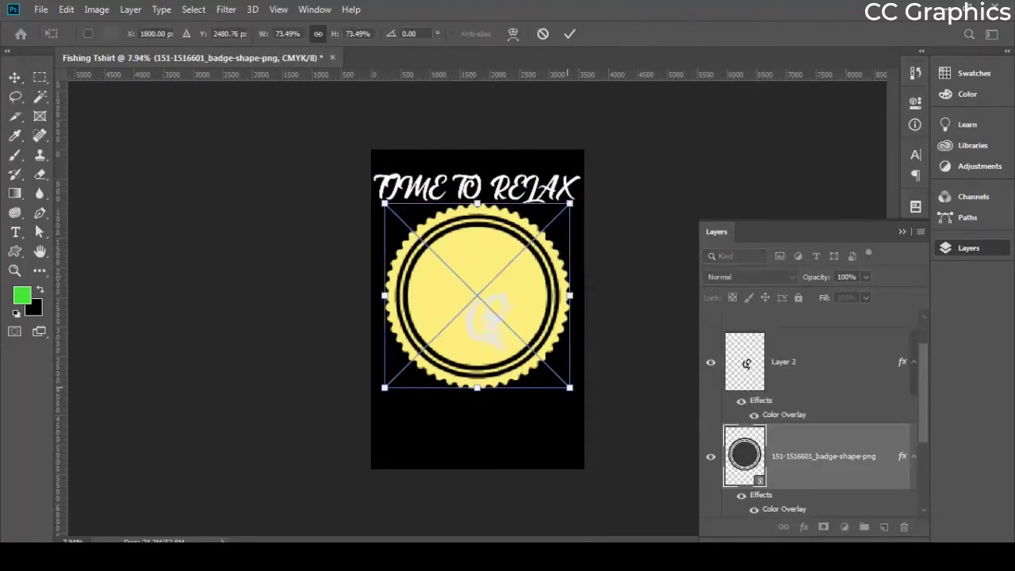
drag(569, 386, 530, 348)
drag(457, 276, 477, 300)
key(Return)
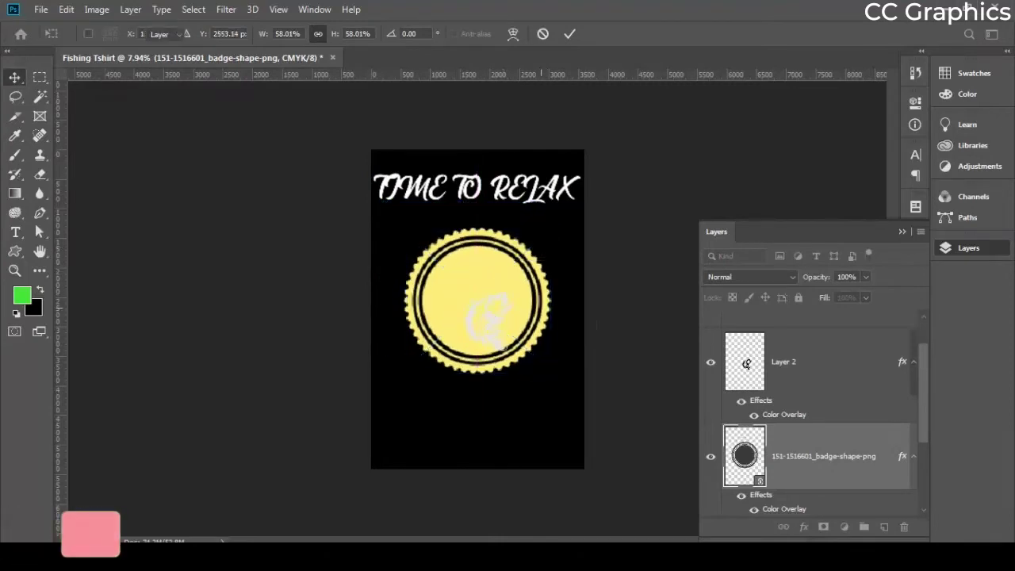
click(476, 197)
drag(476, 197, 477, 212)
Set the font of the TIME TO RELAX text to Bebas Regular
key(t)
double_click(470, 201)
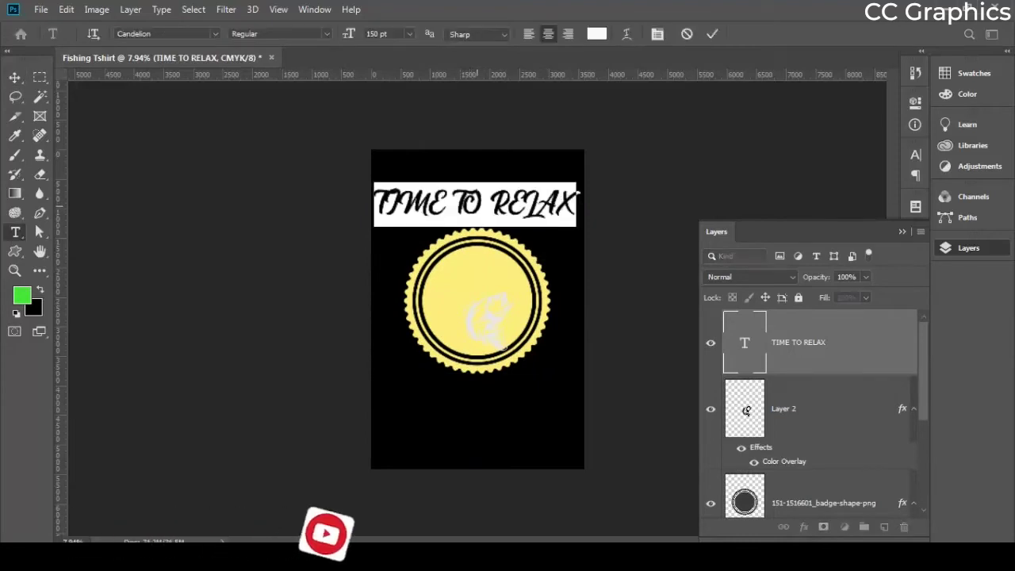
click(151, 34)
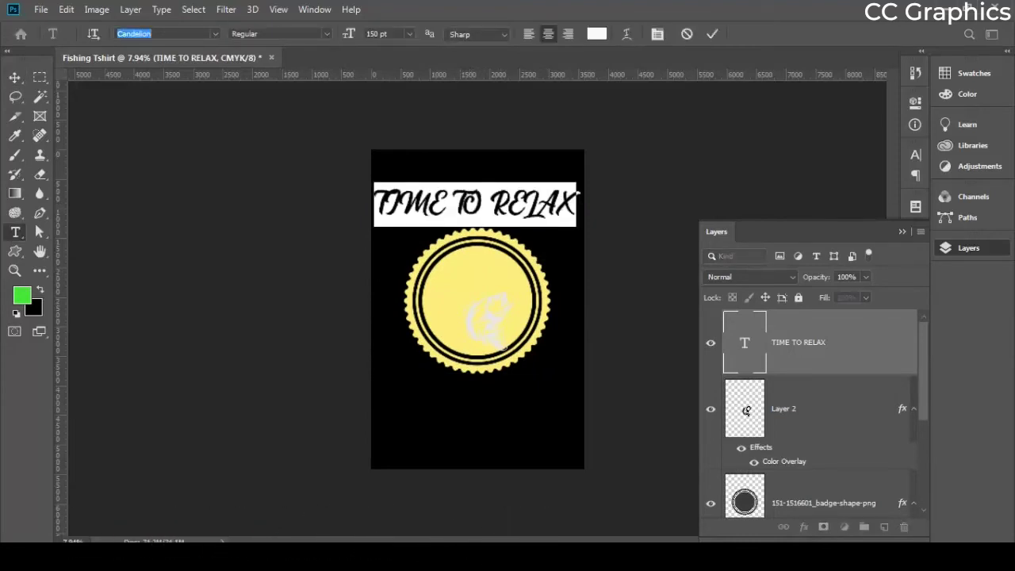
text(Bebas)
key(Return)
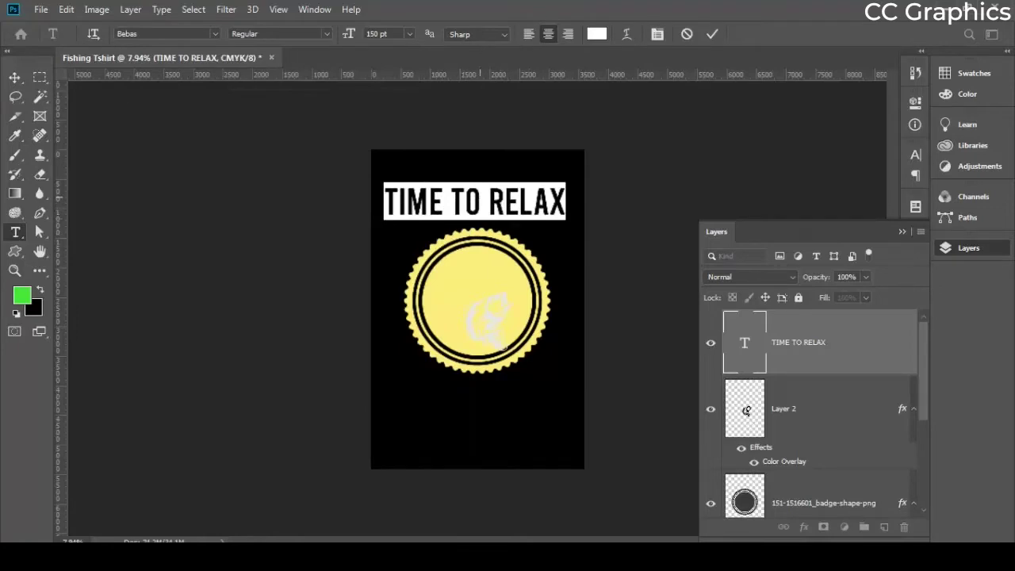
click(327, 34)
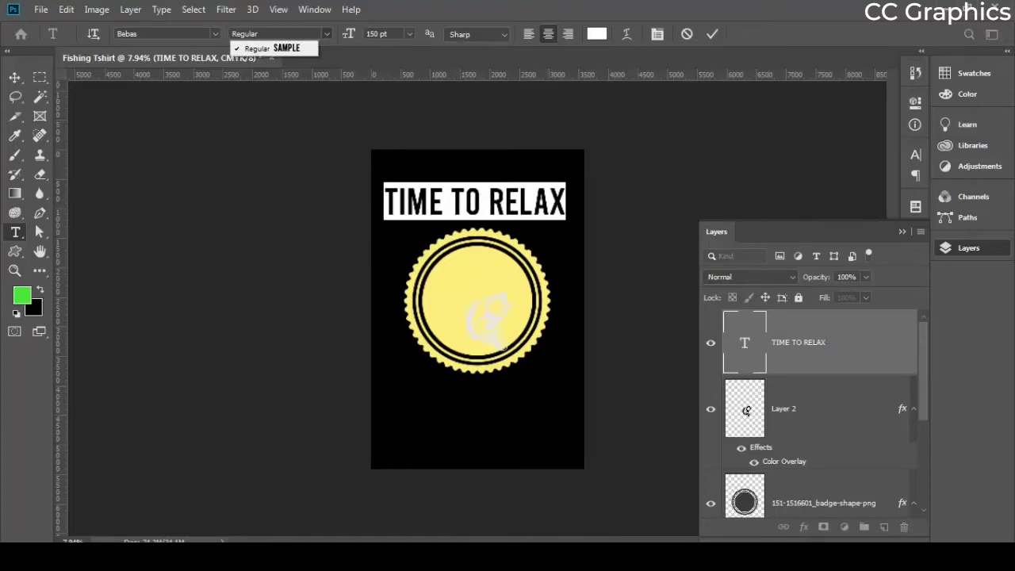
click(128, 35)
Change the font of the TIME TO RELAX text to Impact
click(128, 34)
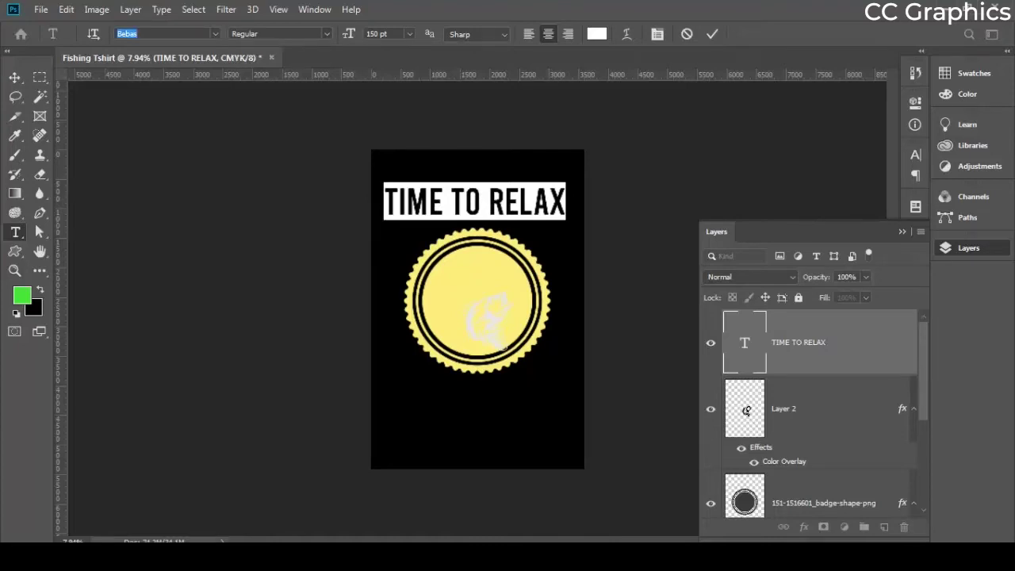
text(impact)
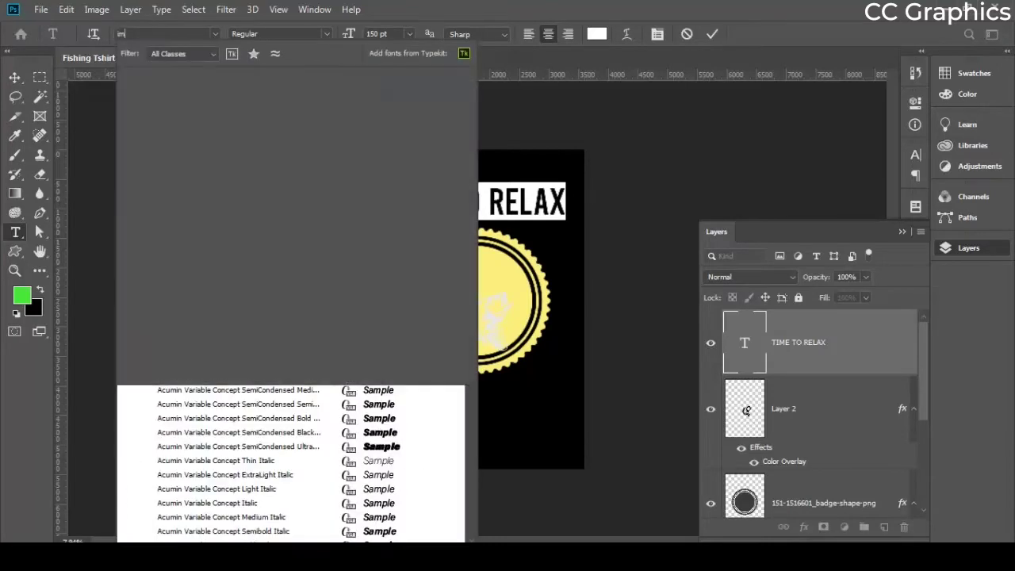
key(Return)
key(Return)
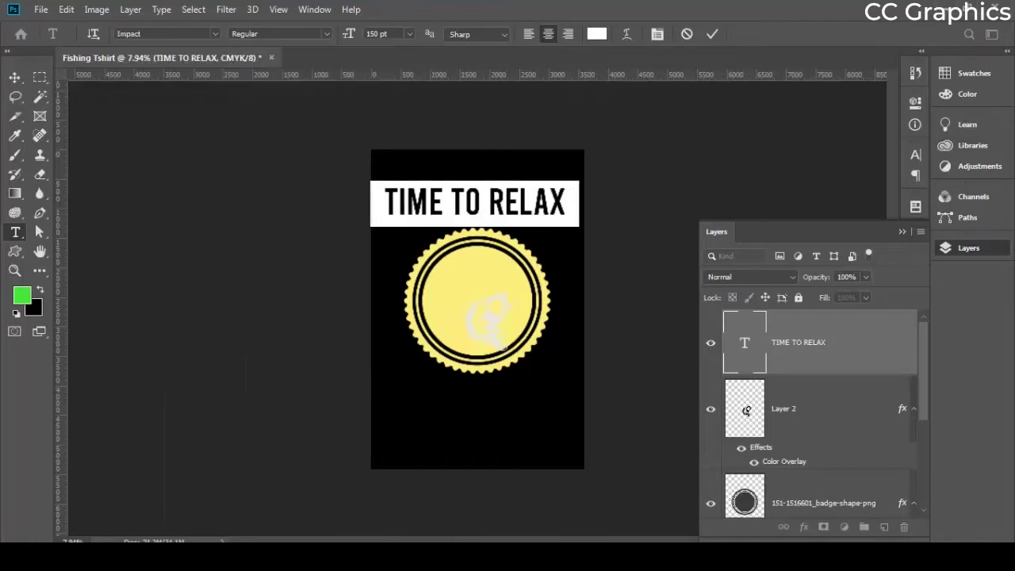
click(541, 206)
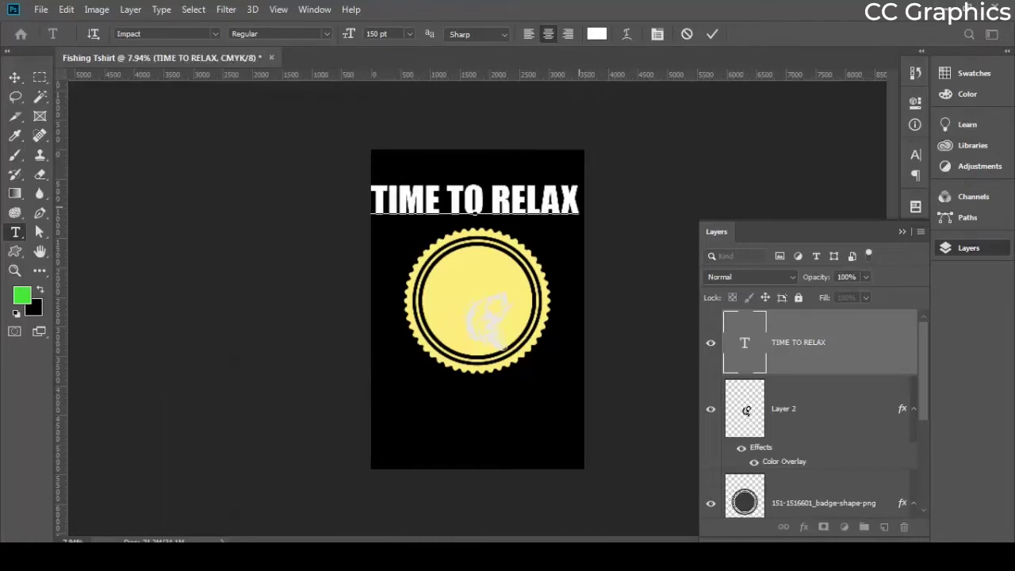
Change the font of the TIME TO RELAX text to Championship Regular
drag(579, 203, 342, 205)
click(152, 34)
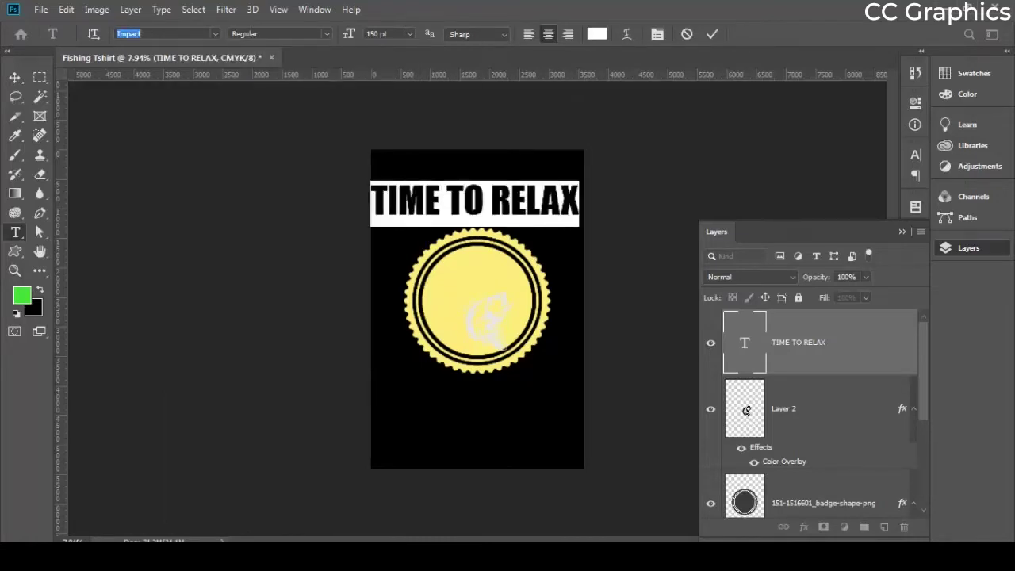
text(c)
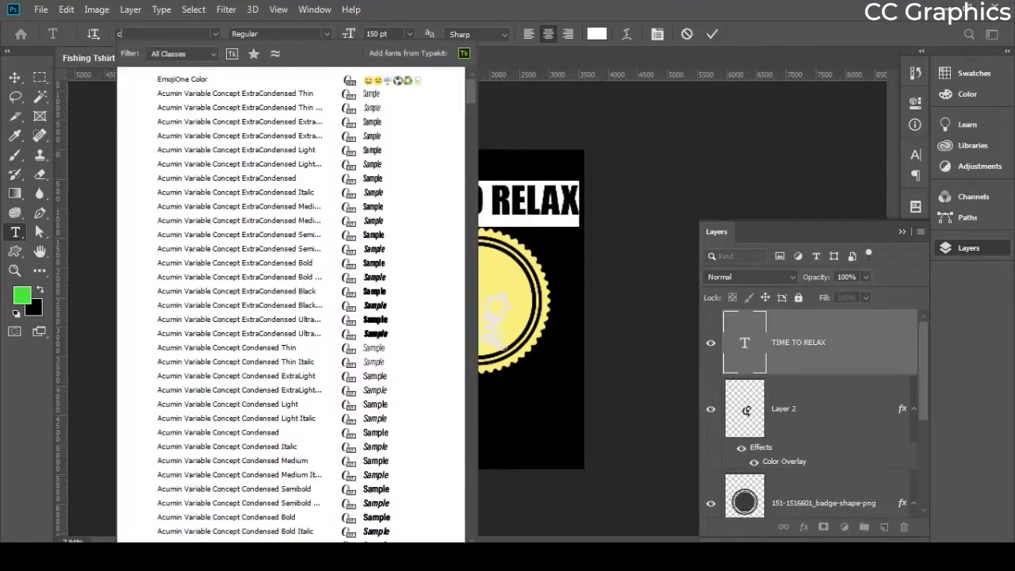
text(hampio)
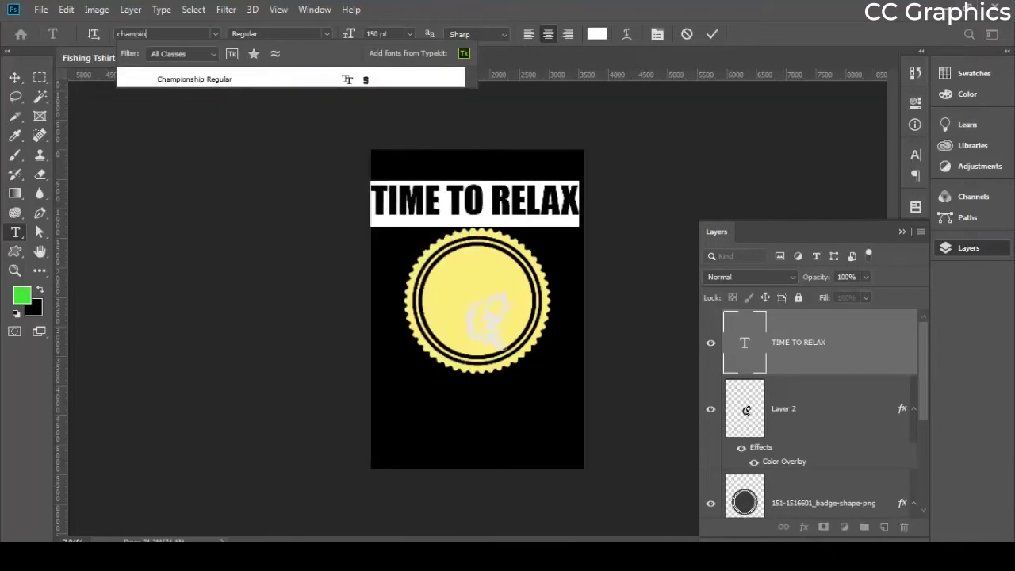
key(Return)
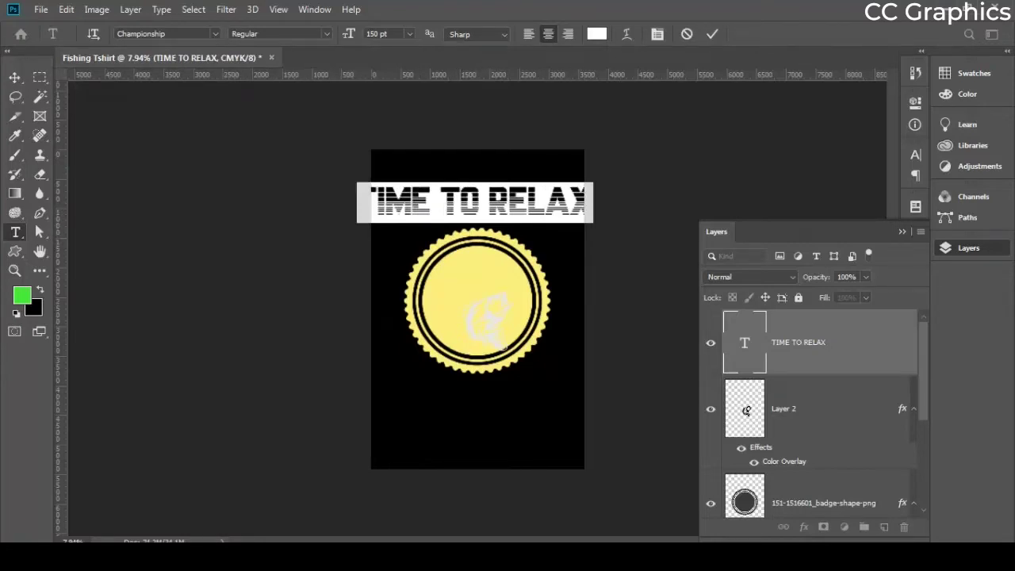
Set the font size of the TIME TO RELAX text to 100 pt and commit the text edit
double_click(373, 34)
text(100)
key(Return)
click(544, 203)
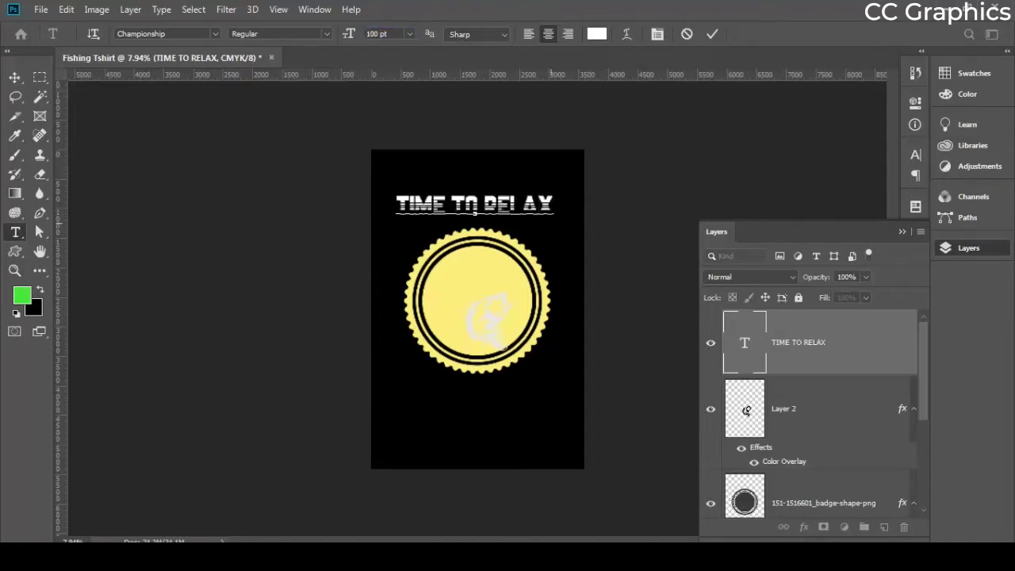
click(15, 77)
click(503, 229)
Add a linear gradient overlay to the TIME TO RELAX text, running from the badge's yellow (fbee7d) to white
scroll(503, 228, up, 3)
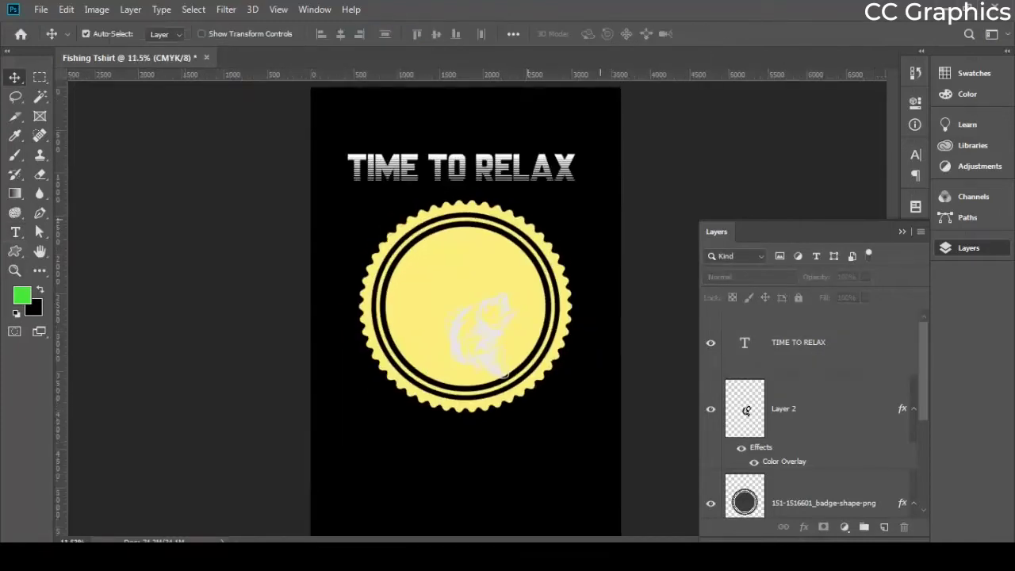
scroll(444, 317, up, 1)
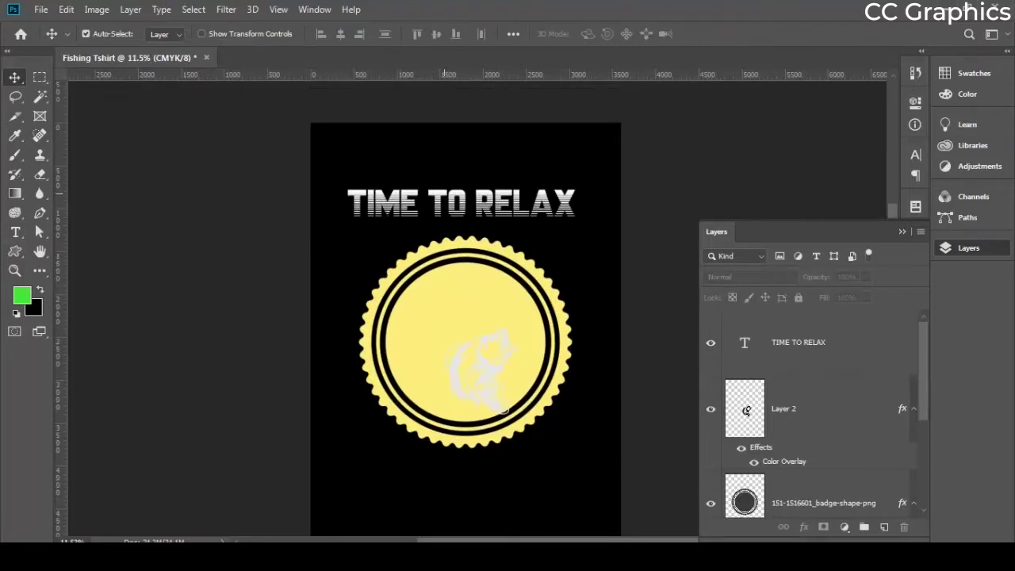
scroll(444, 318, up, 1)
click(448, 249)
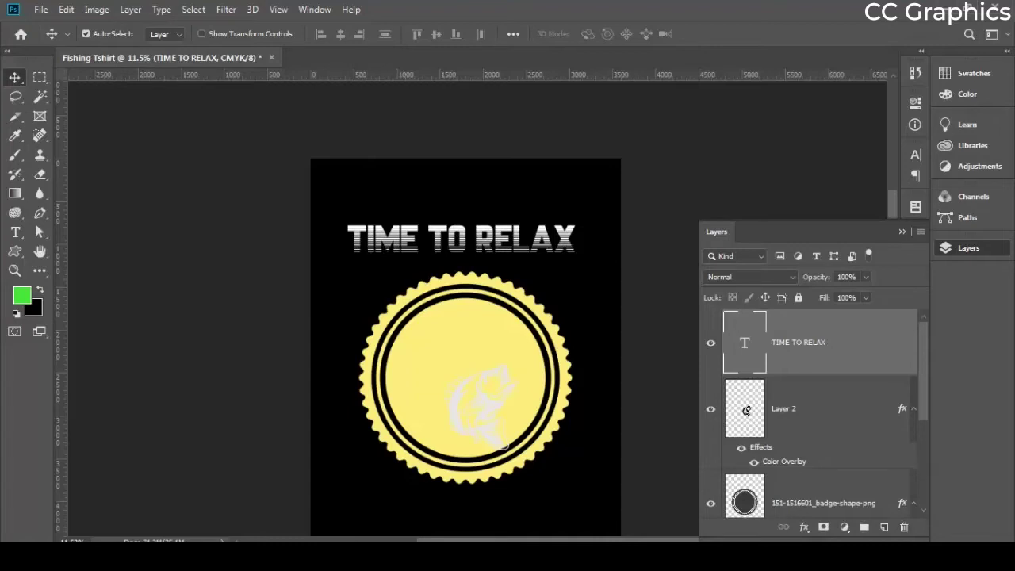
double_click(746, 409)
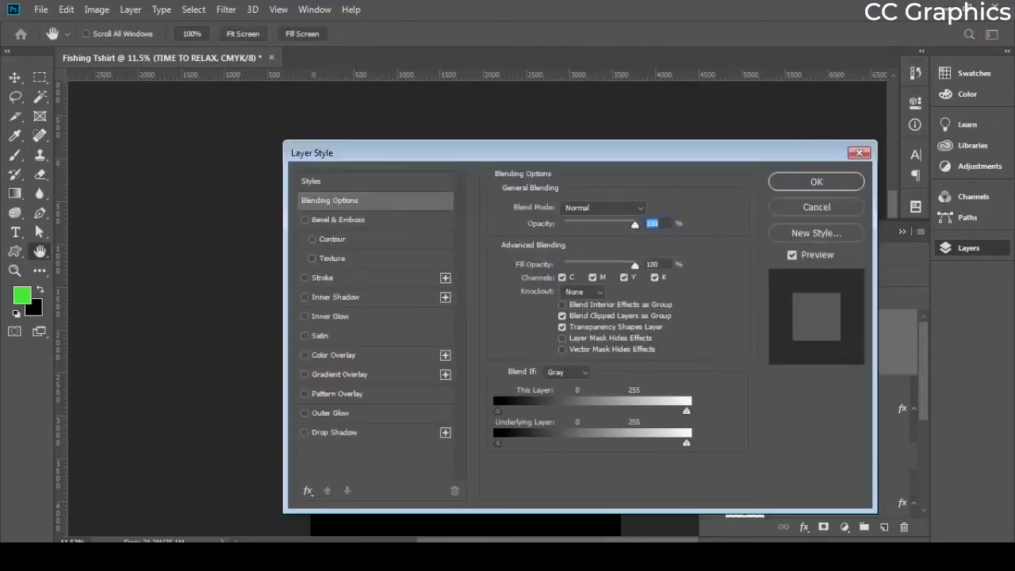
drag(610, 152, 919, 122)
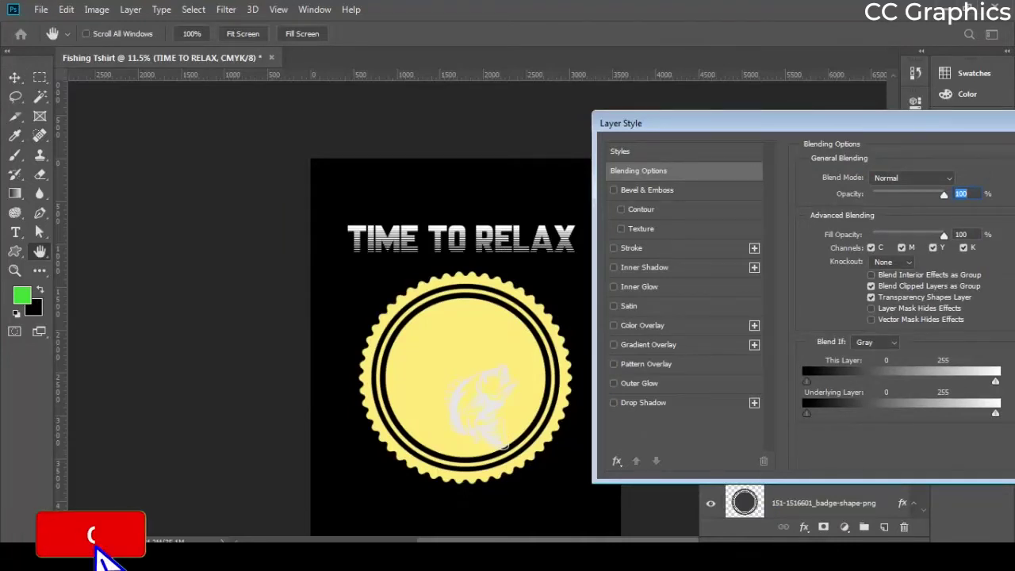
click(649, 345)
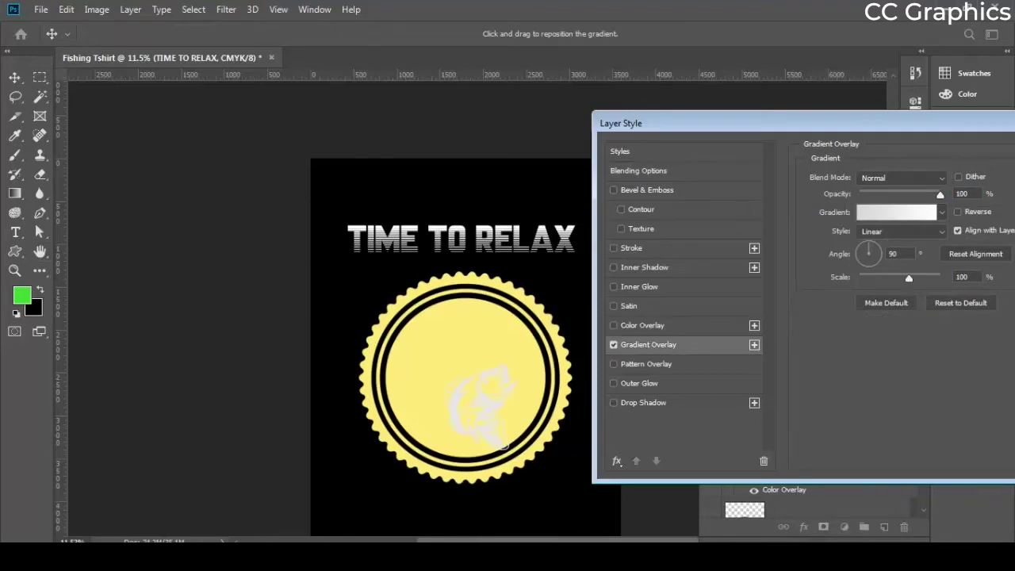
click(896, 211)
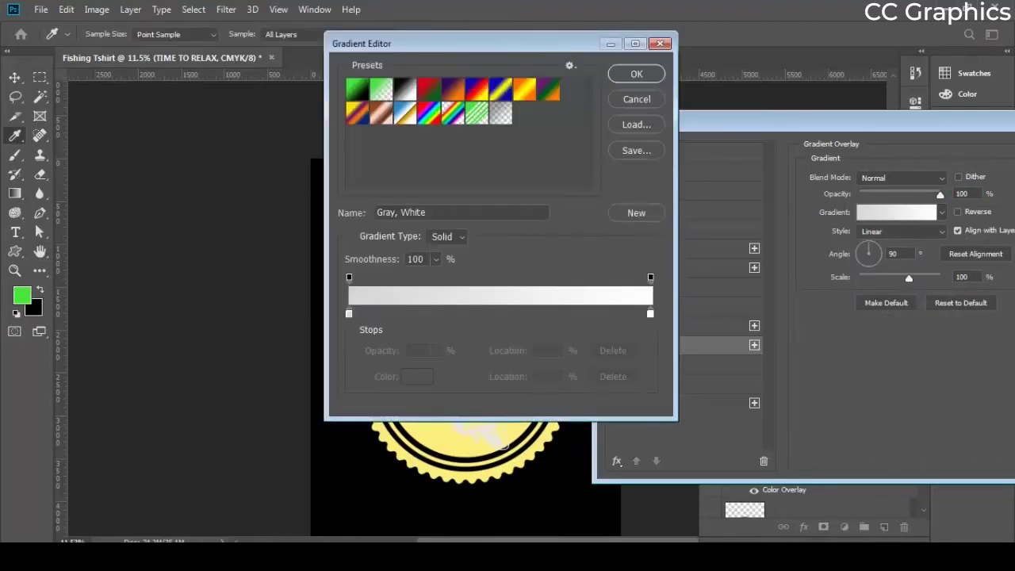
drag(444, 42, 798, 40)
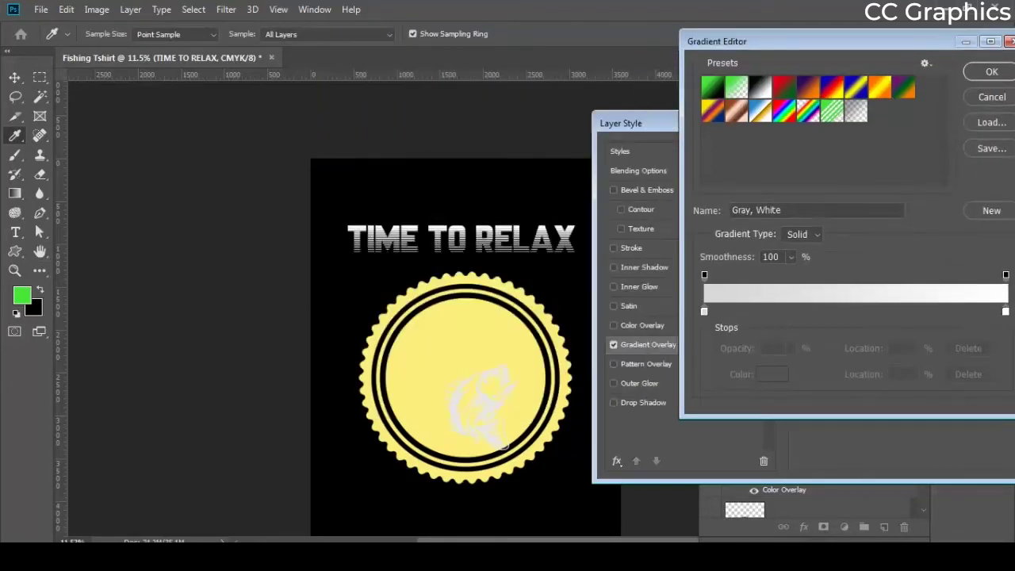
double_click(704, 311)
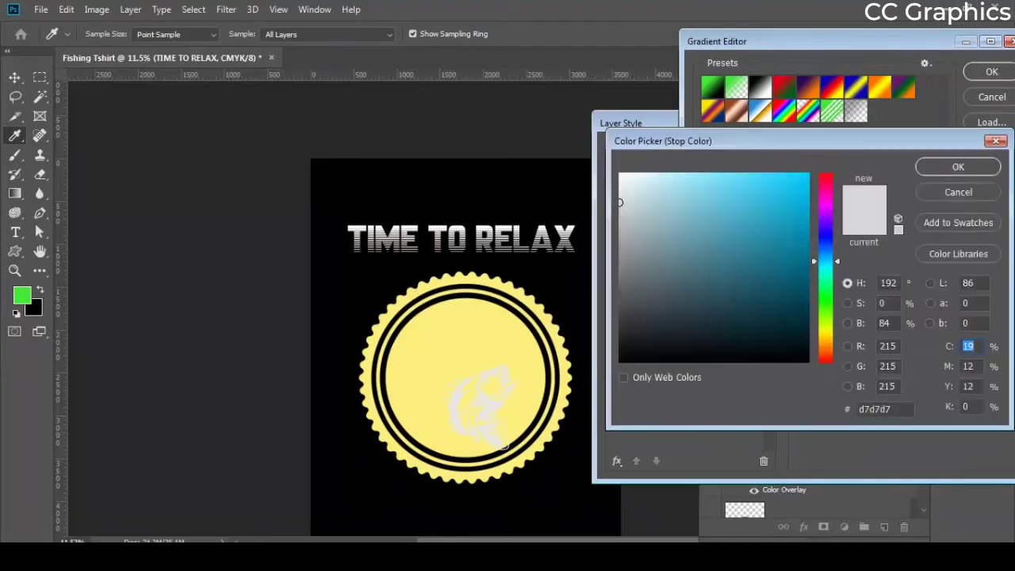
click(479, 367)
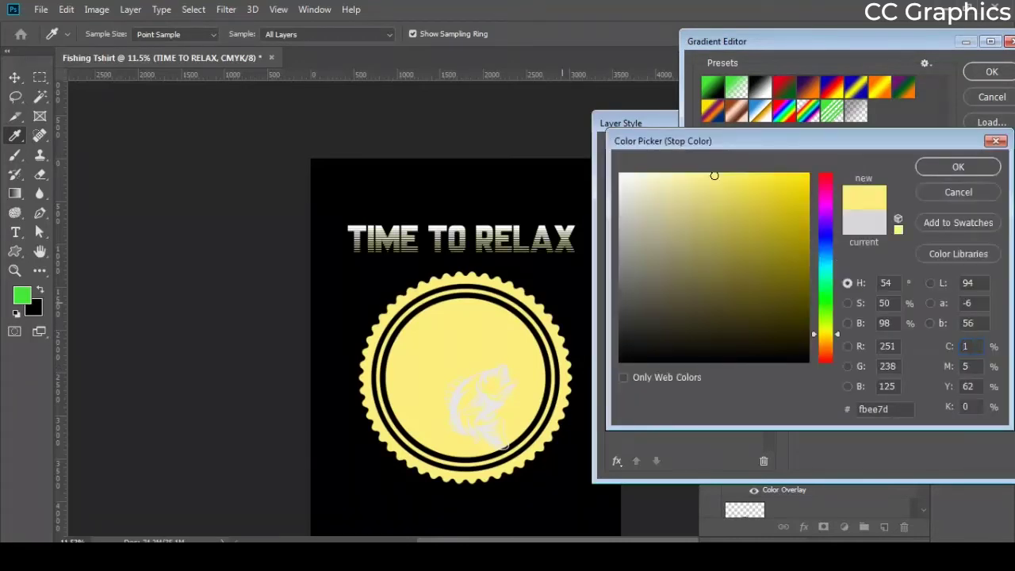
key(Return)
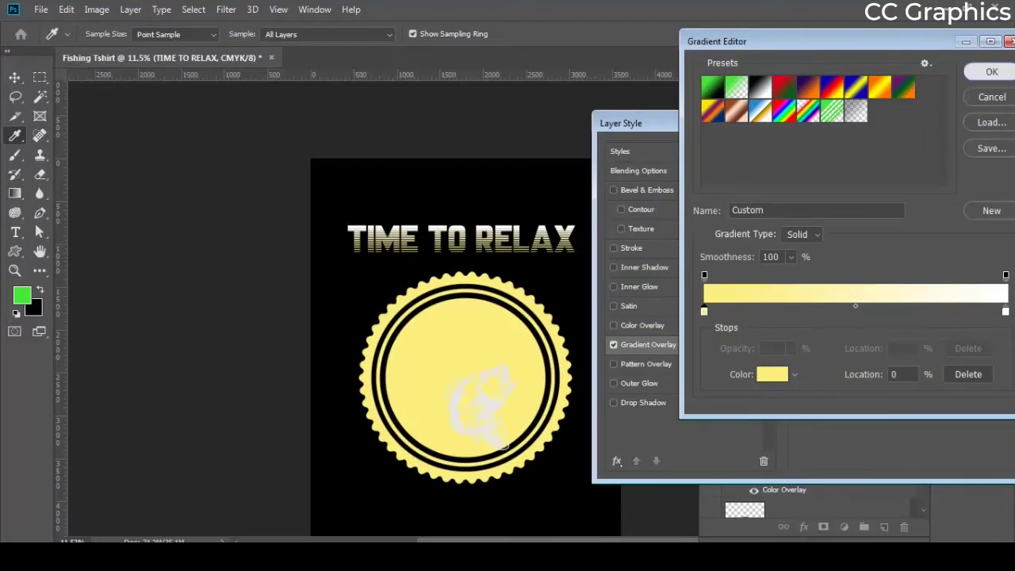
click(991, 71)
Try a drop shadow on the TIME TO RELAX text with global light off and a 2 px distance, and switch it off
drag(833, 122, 763, 138)
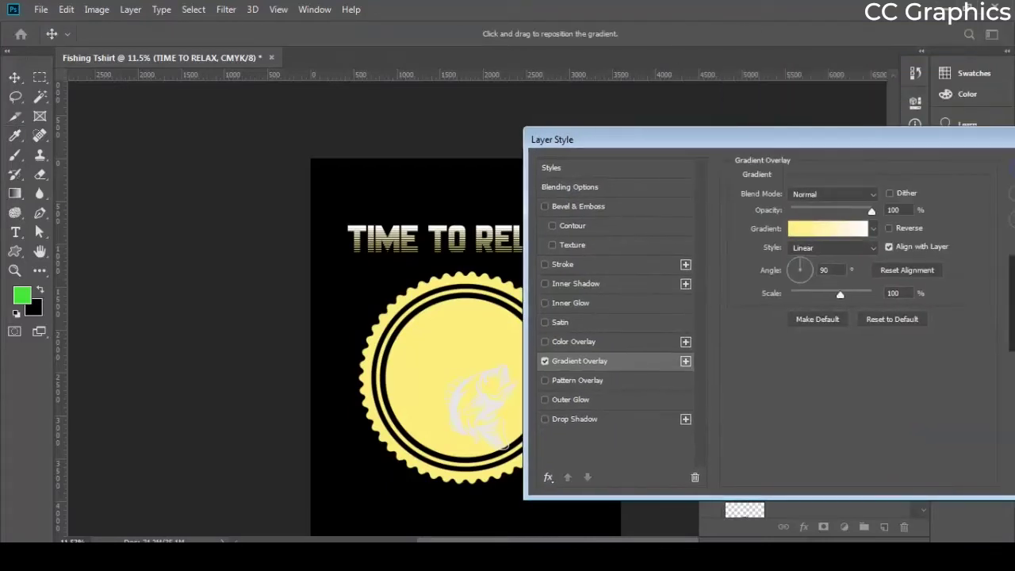
click(575, 419)
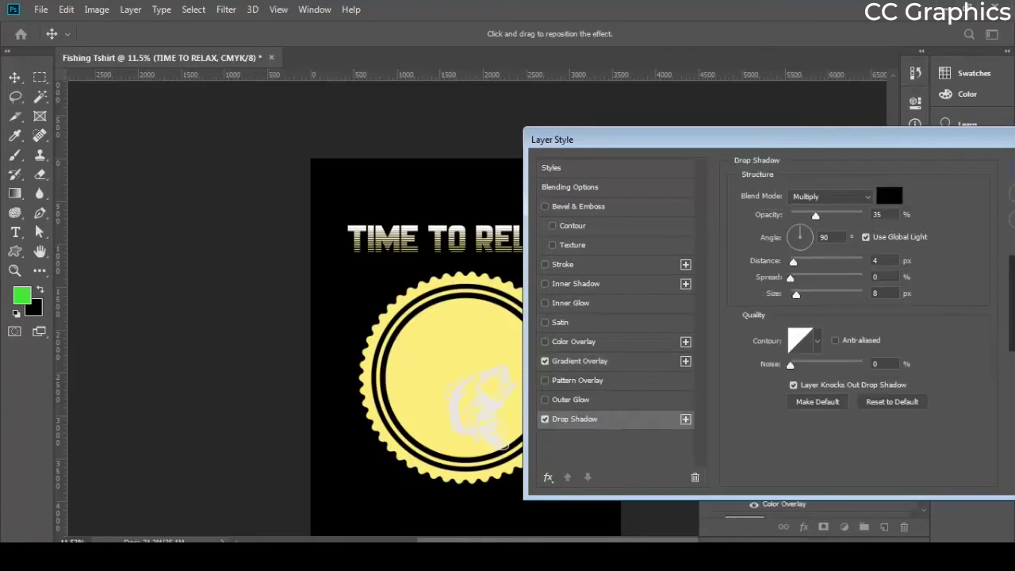
drag(886, 140, 760, 198)
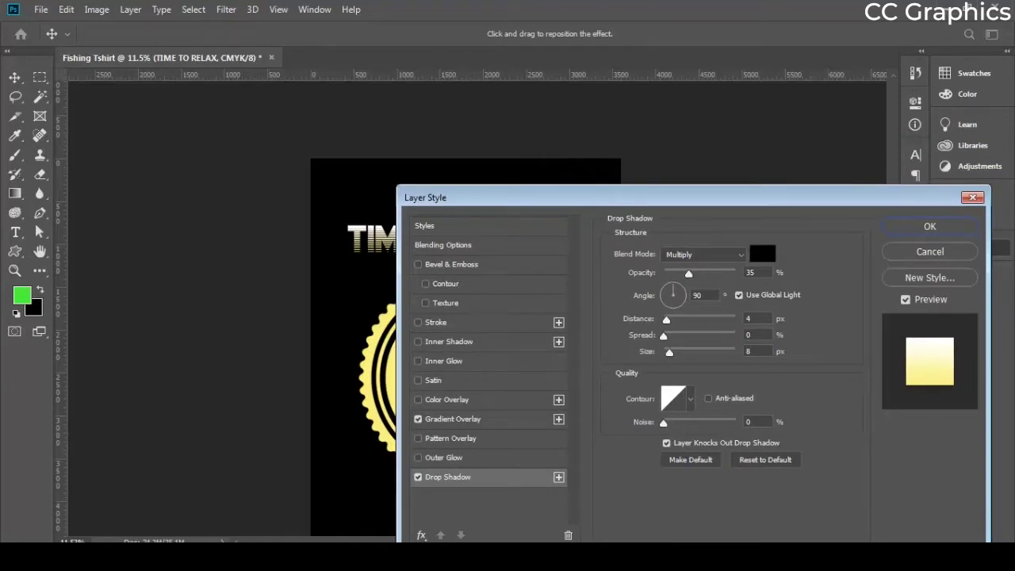
click(739, 295)
drag(666, 319, 664, 319)
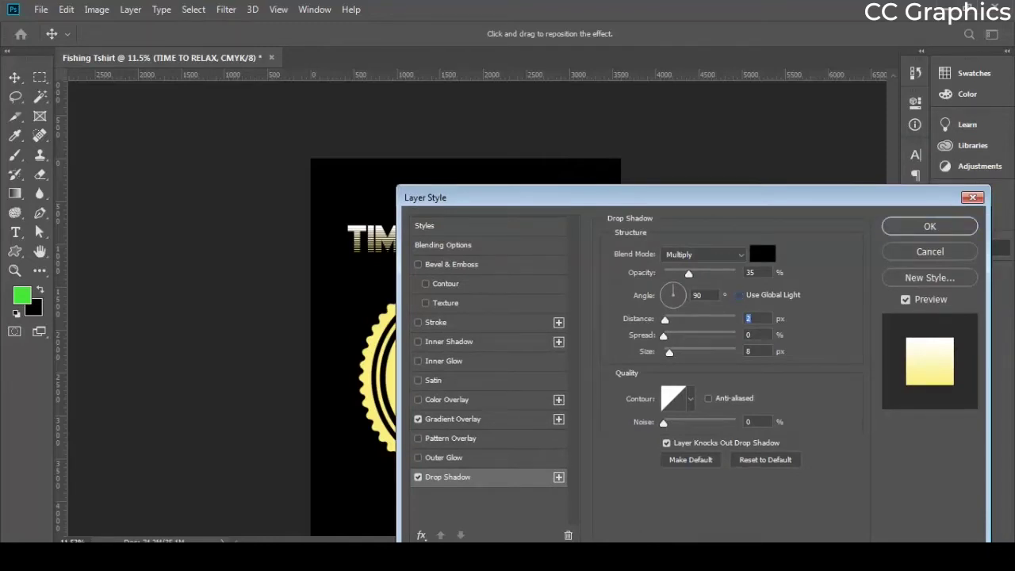
drag(689, 197, 763, 194)
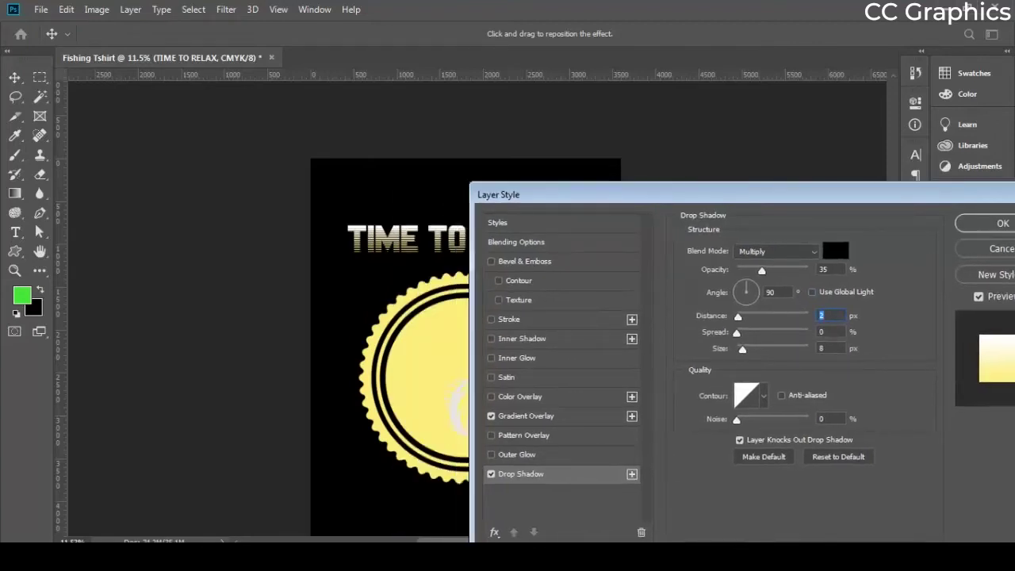
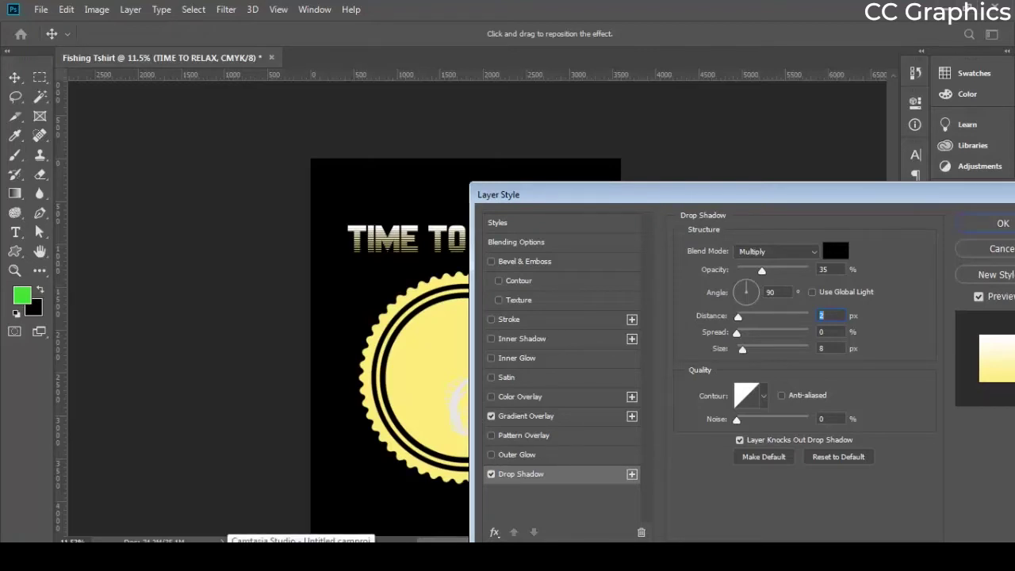
click(491, 474)
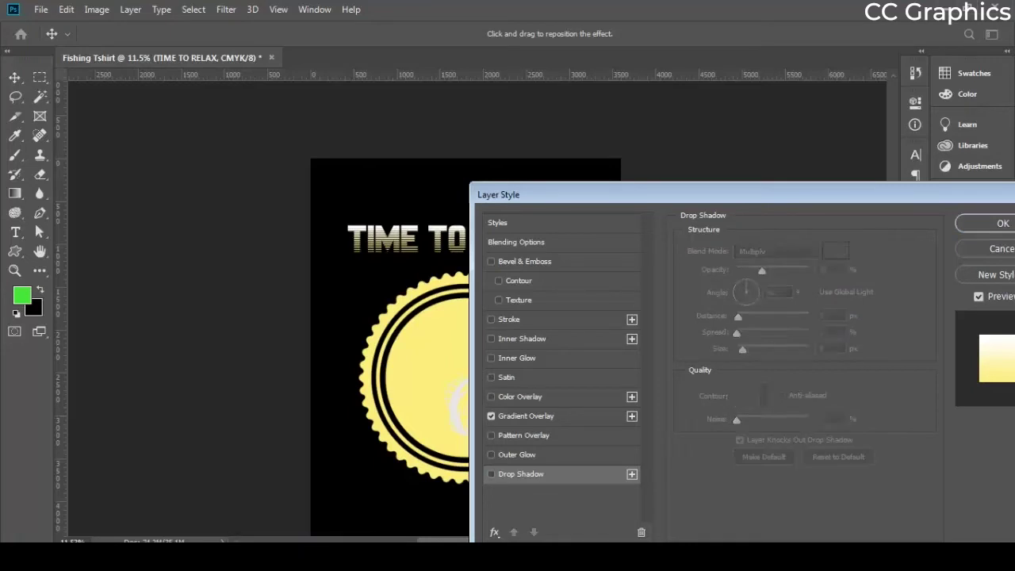
Apply the layer style with only the gradient overlay to the TIME TO RELAX text
click(1001, 224)
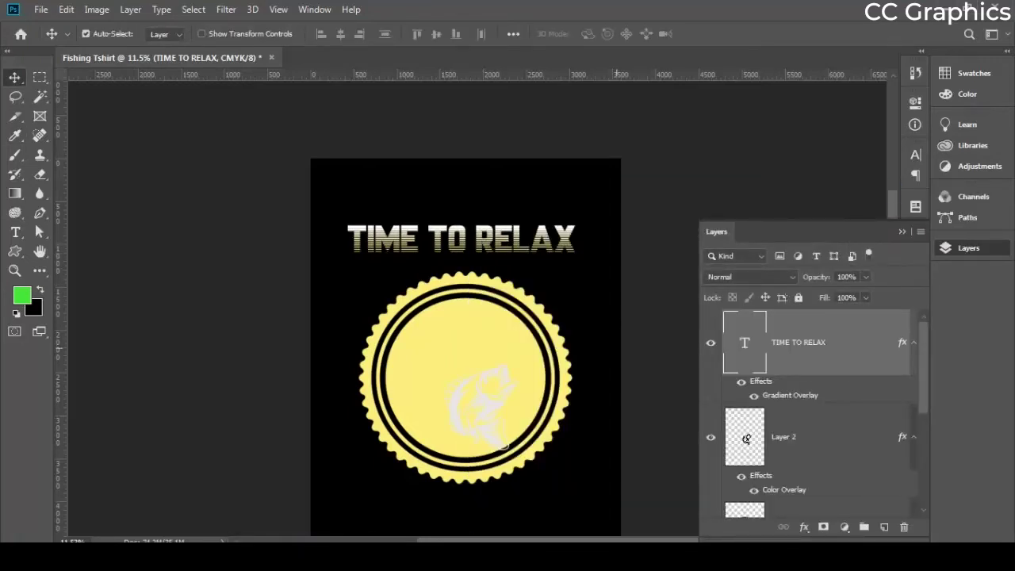
scroll(475, 306, up, 2)
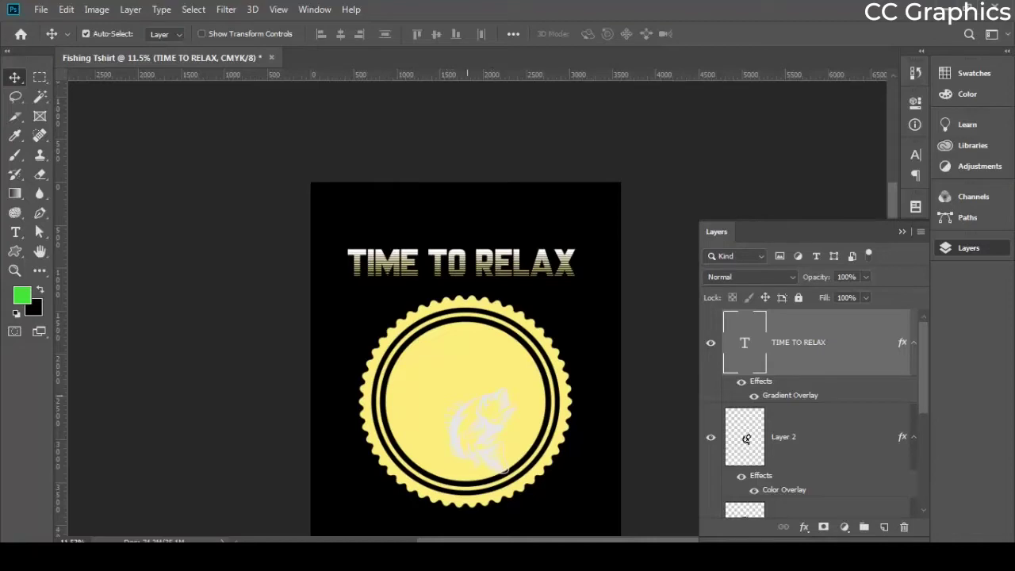
Change the color overlay of the fish on Layer 2 to dark gray 252525 and add a drop shadow to it
click(746, 439)
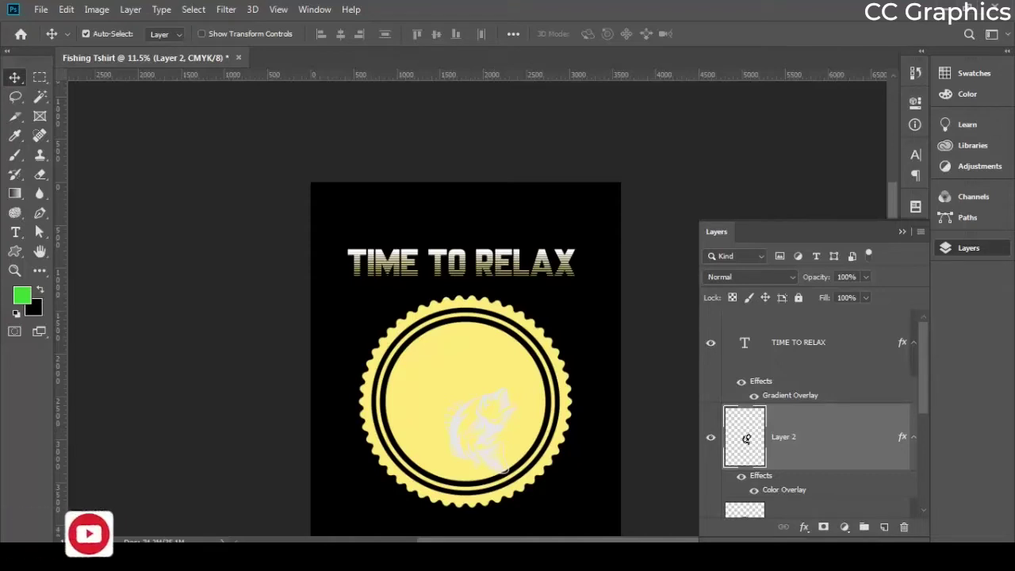
double_click(746, 439)
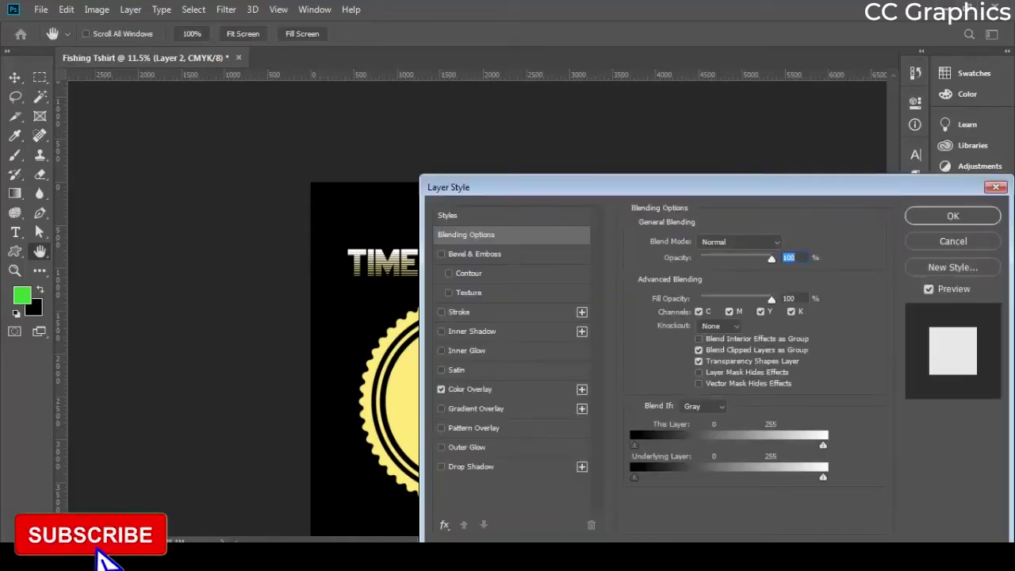
click(470, 389)
drag(634, 187, 637, 186)
drag(475, 186, 575, 162)
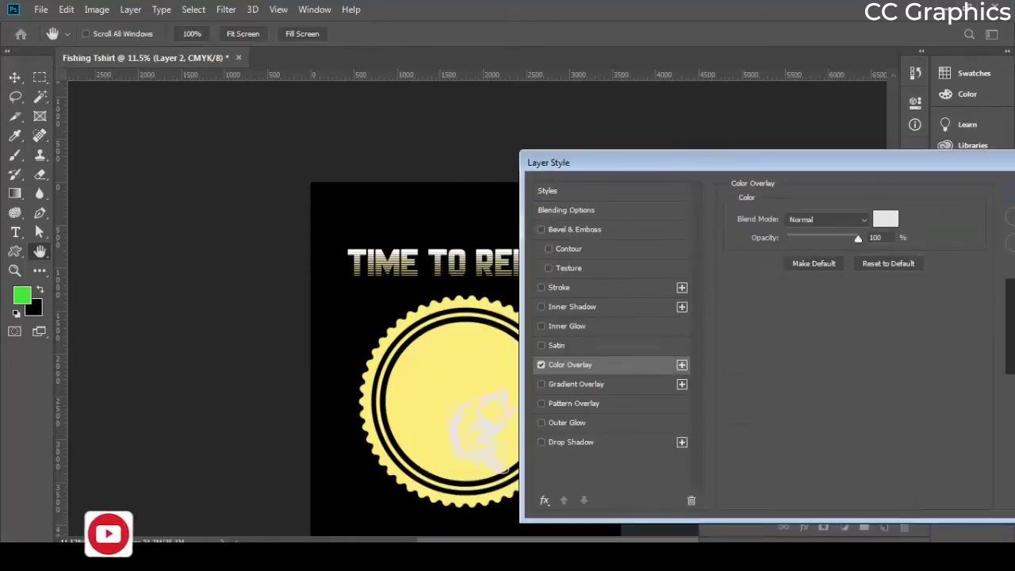
click(887, 218)
click(620, 342)
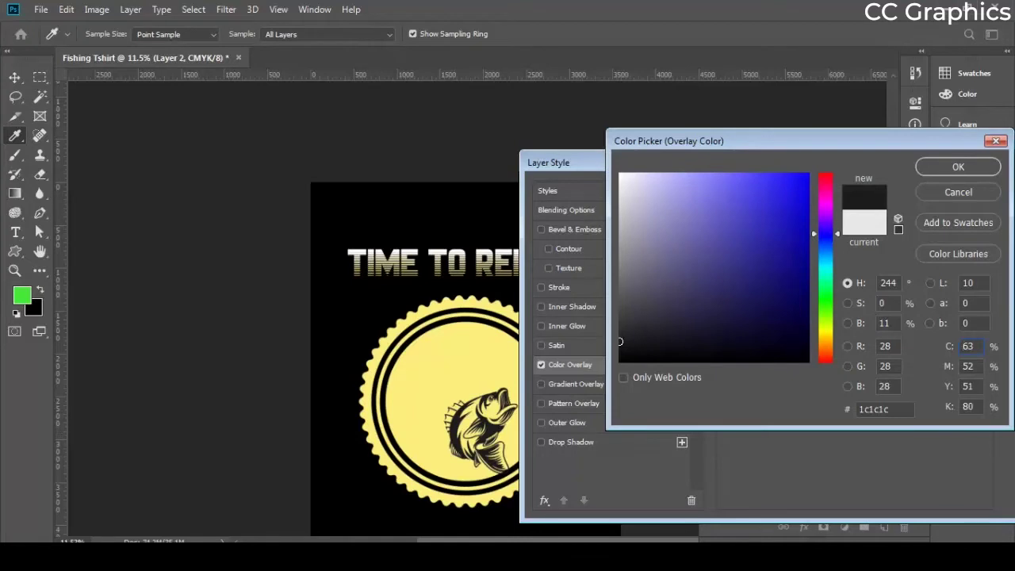
mouse_move(620, 341)
mouse_down()
mouse_move(619, 326)
mouse_move(620, 335)
mouse_up()
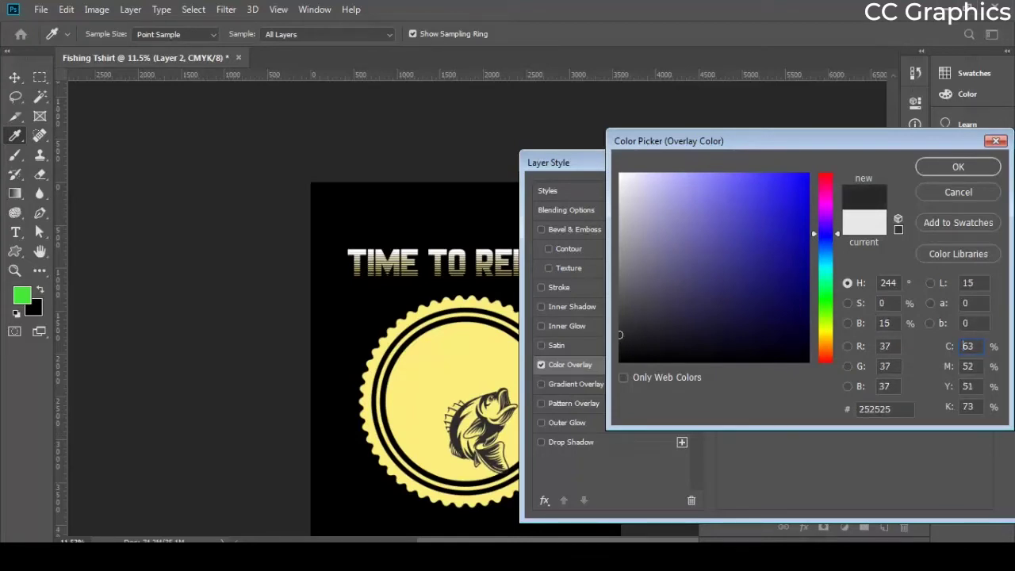
click(958, 166)
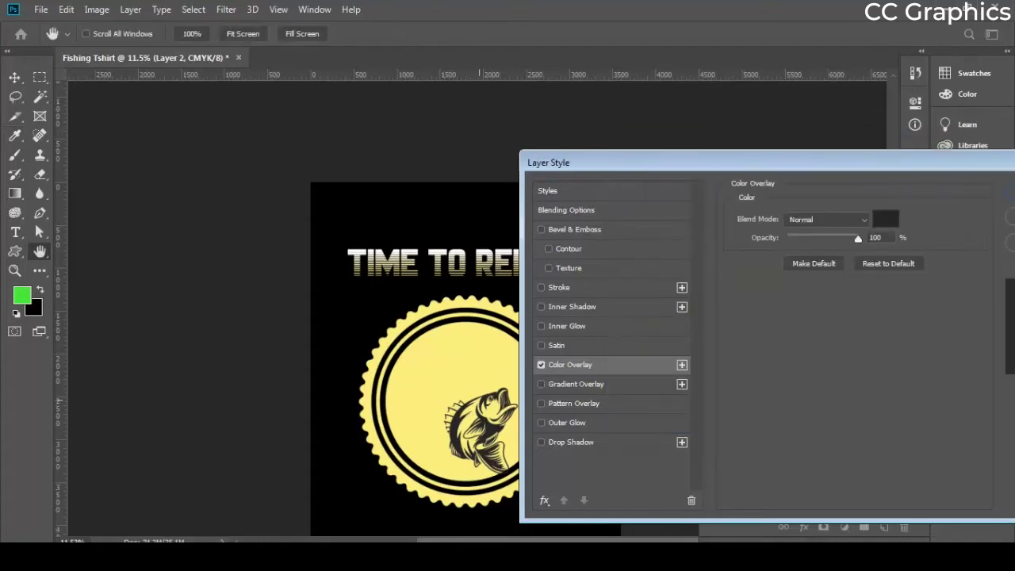
drag(761, 163, 647, 175)
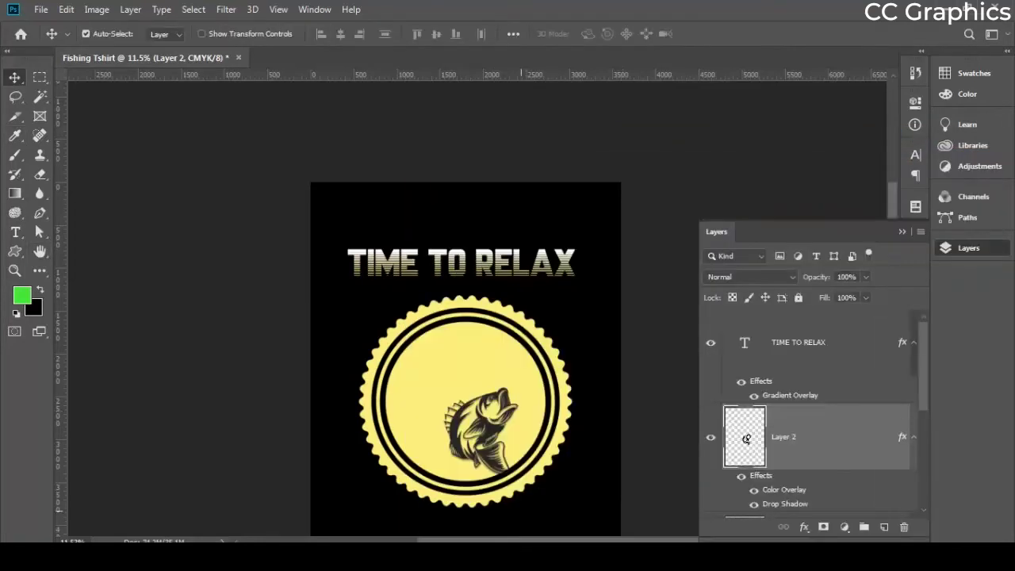
Move the fish up and to the left, near the center of the yellow badge
scroll(521, 510, up, 6)
scroll(406, 372, up, 2)
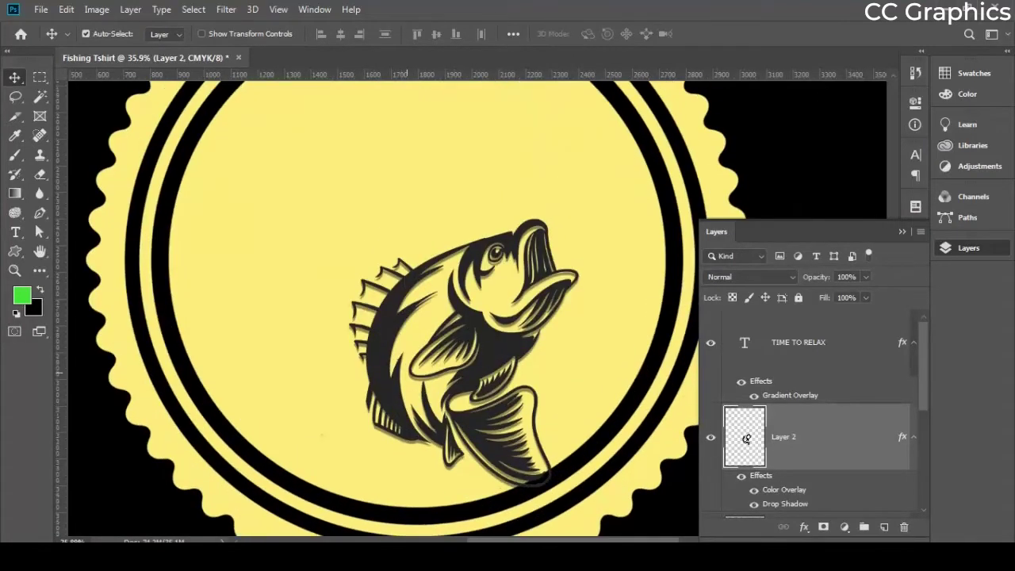
drag(492, 327, 396, 233)
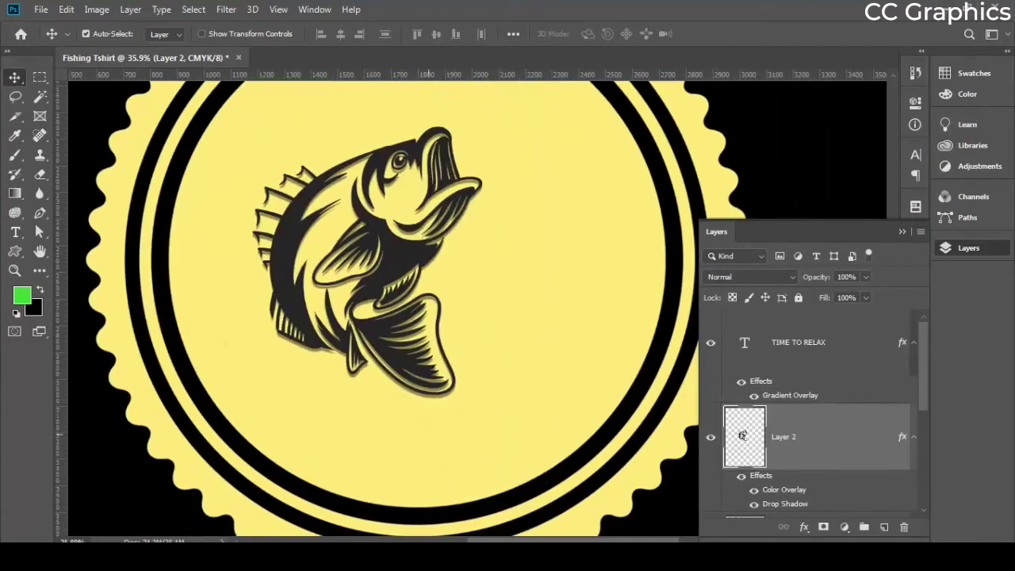
key(ctrl+minus)
key(ctrl+minus)
key(ctrl+minus)
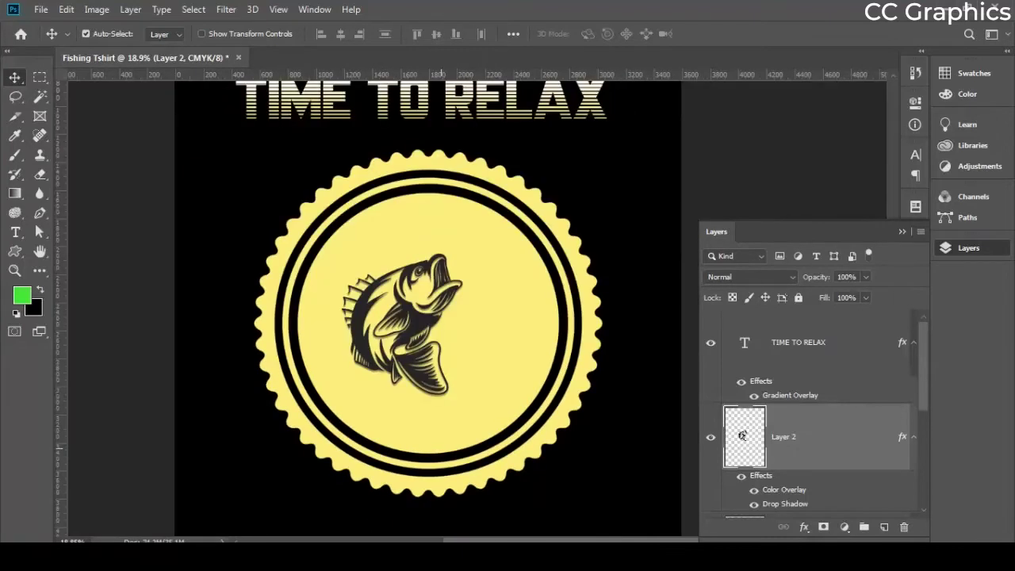
Scale the fish on Layer 2 to 182.86% and place it over the upper part of the yellow badge
key(ctrl+t)
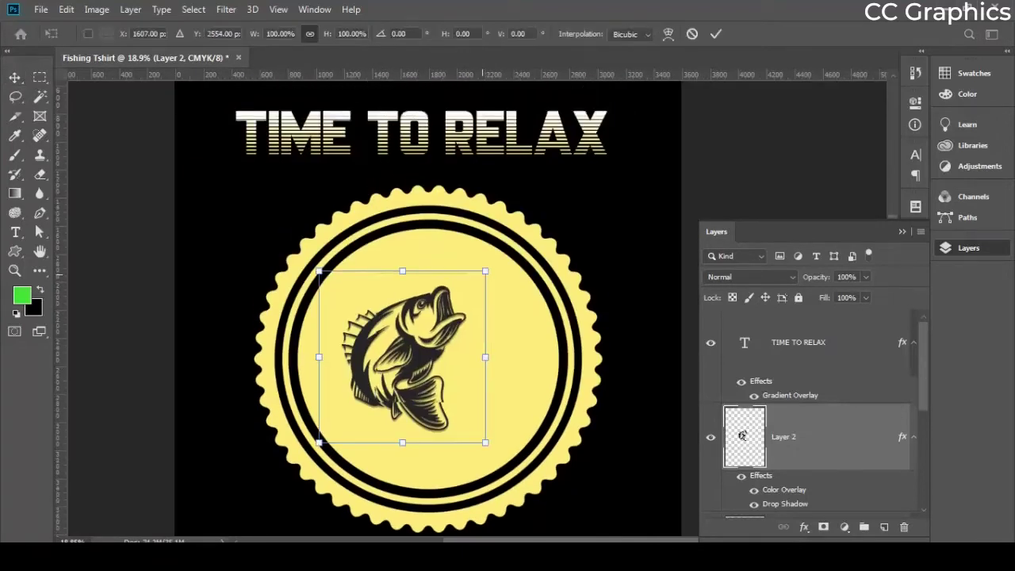
drag(482, 274, 618, 136)
drag(492, 239, 451, 211)
scroll(428, 306, down, 2)
key(Return)
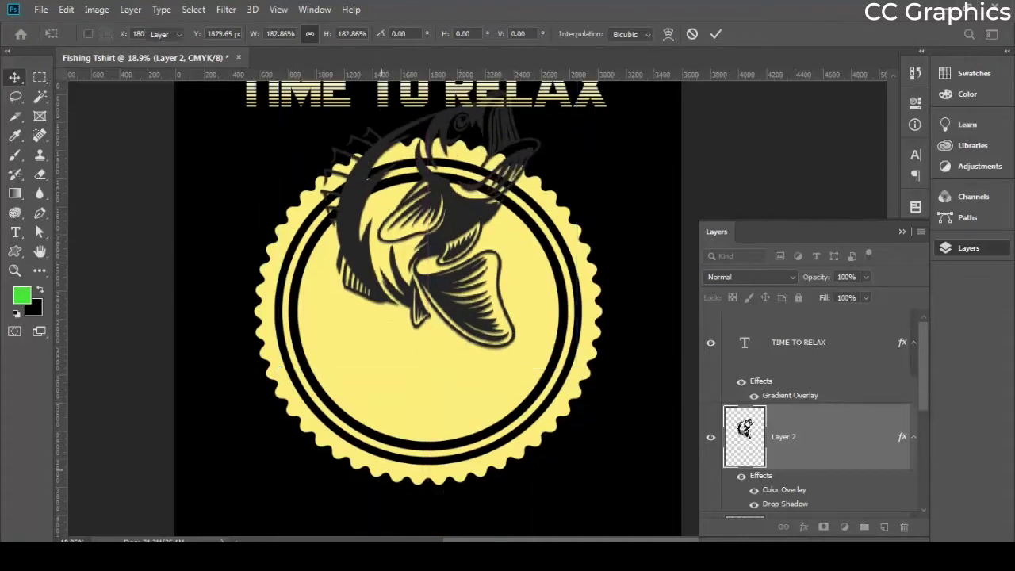
scroll(428, 282, down, 2)
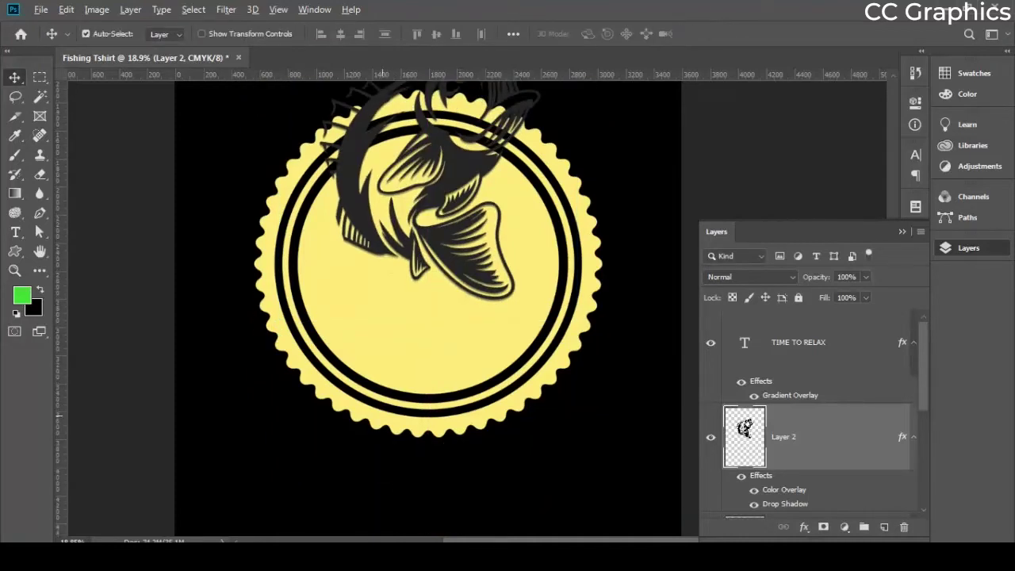
scroll(383, 413, down, 2)
scroll(397, 393, down, 2)
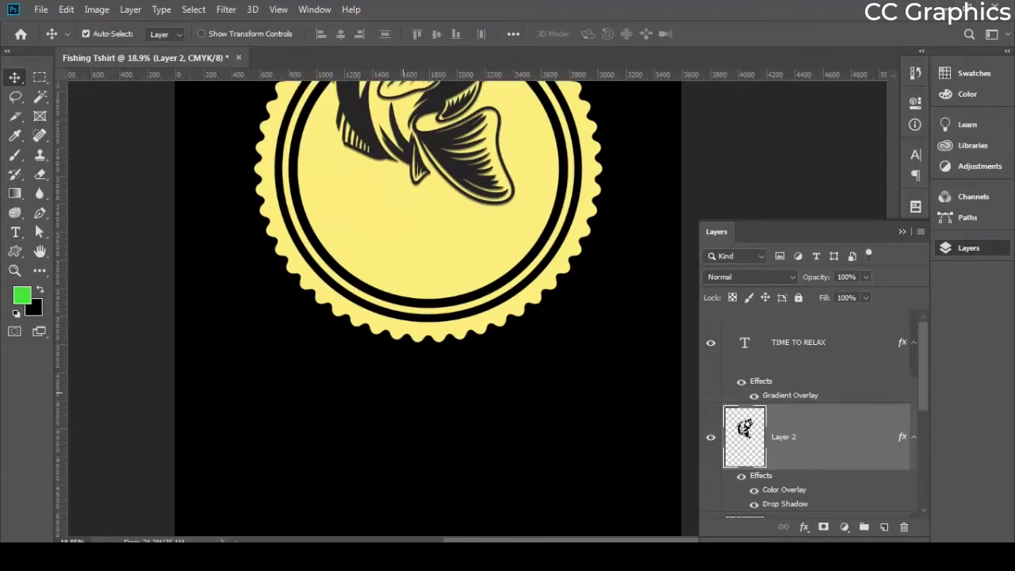
scroll(403, 394, up, 2)
click(491, 397)
scroll(428, 238, down, 2)
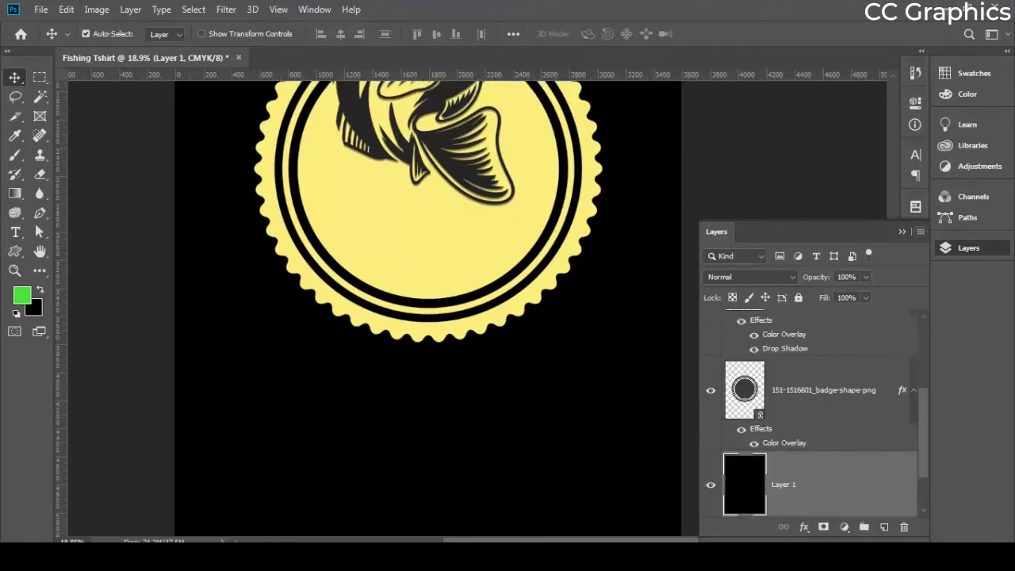
click(799, 151)
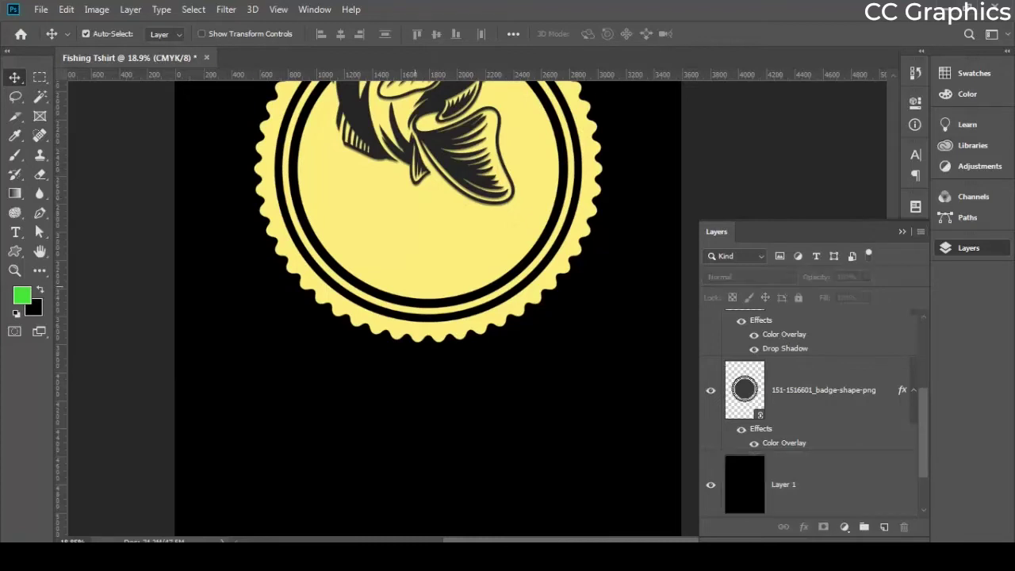
Move the TIME TO RELAX text down across the lower part of the badge and nudge the fish slightly up
scroll(429, 310, down, 4)
scroll(428, 317, up, 6)
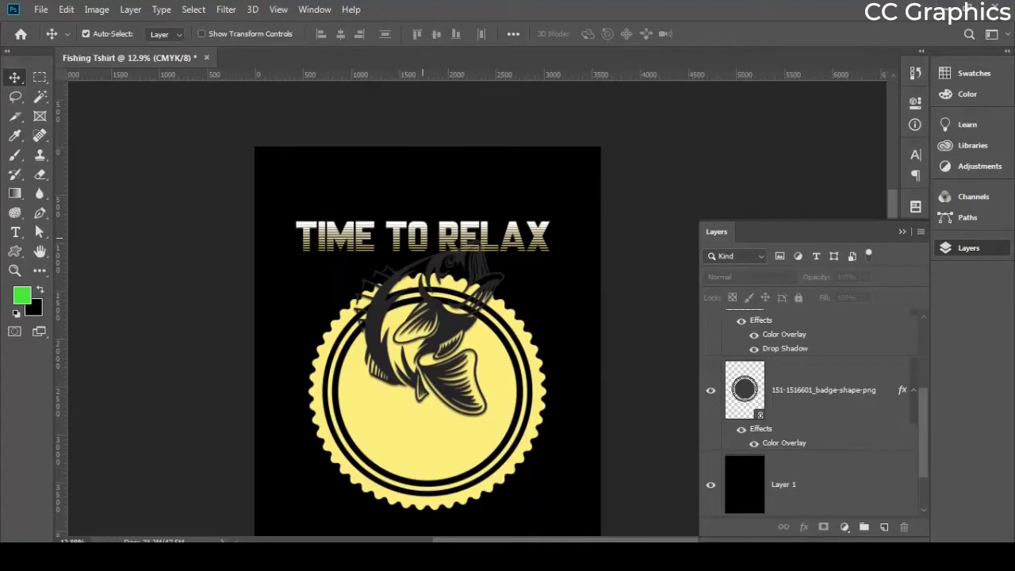
double_click(428, 236)
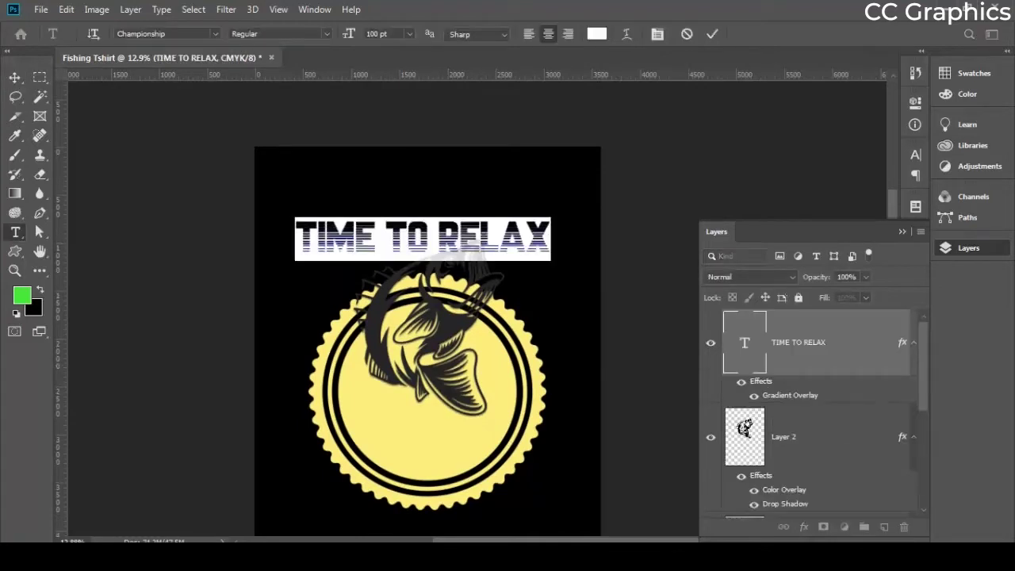
key(ctrl+Return)
key(v)
drag(409, 222, 422, 425)
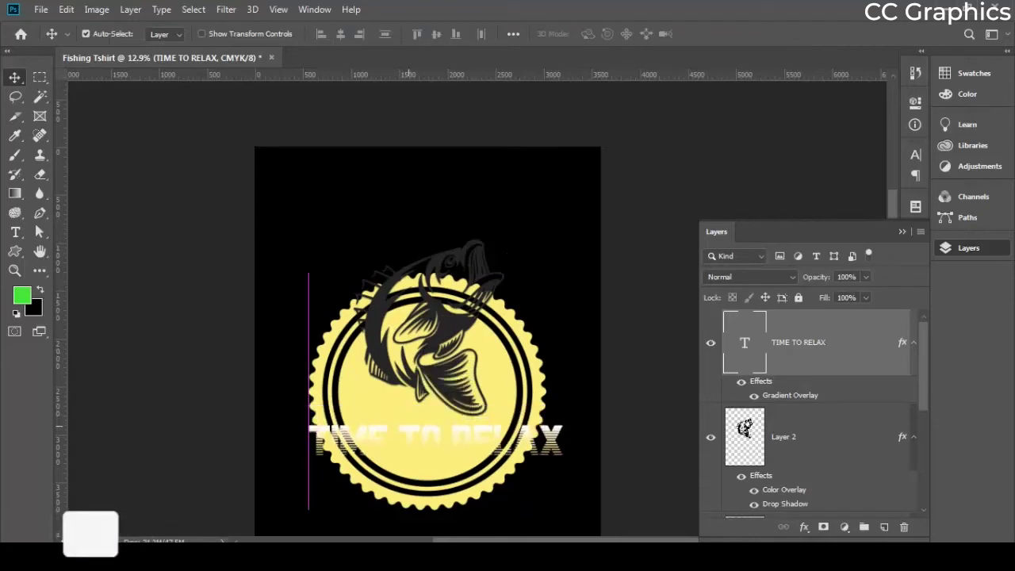
drag(462, 280, 462, 269)
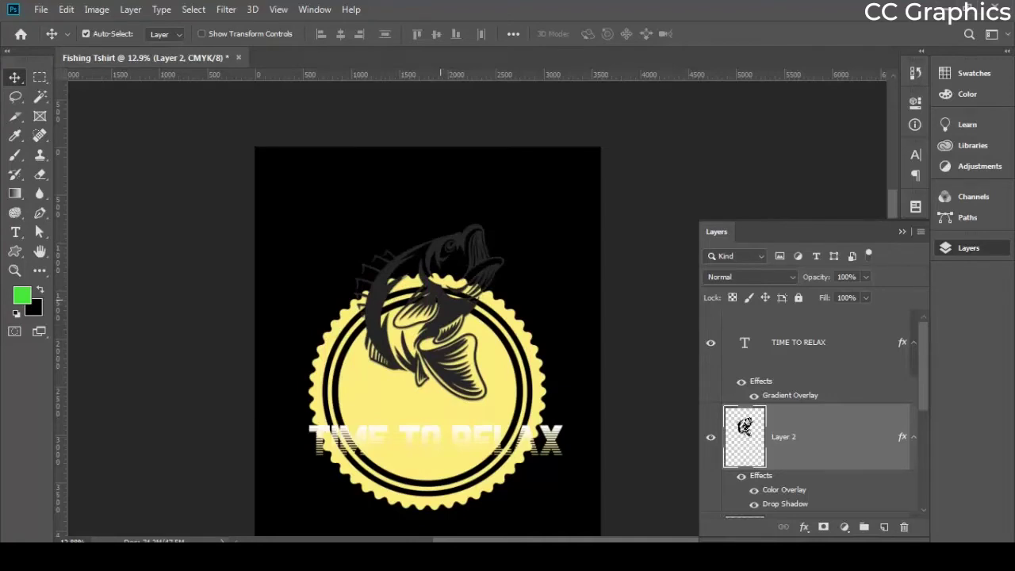
Try a pale cream color overlay, fcfae9, on the badge shape layer
click(451, 419)
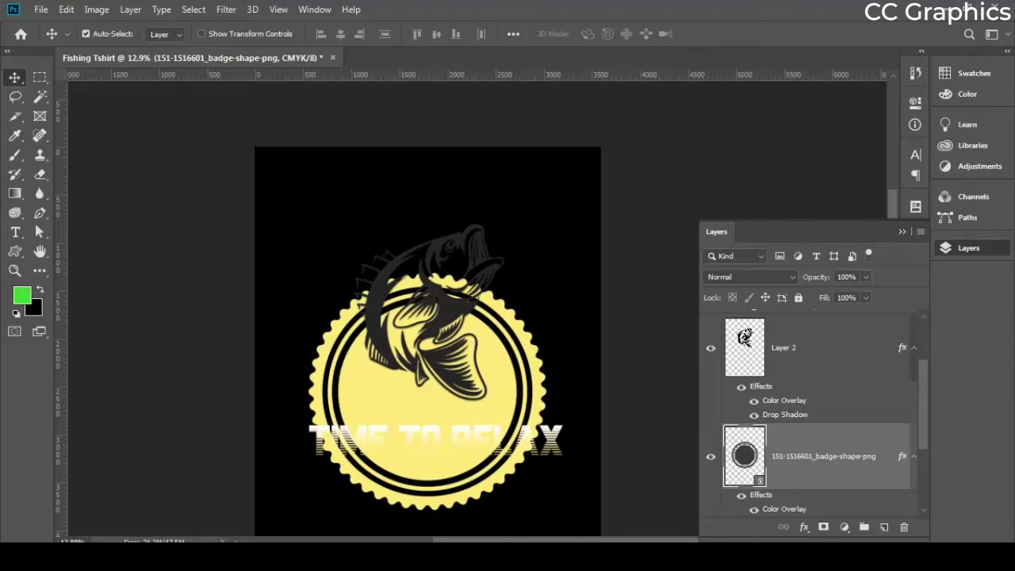
double_click(833, 472)
drag(634, 148, 870, 111)
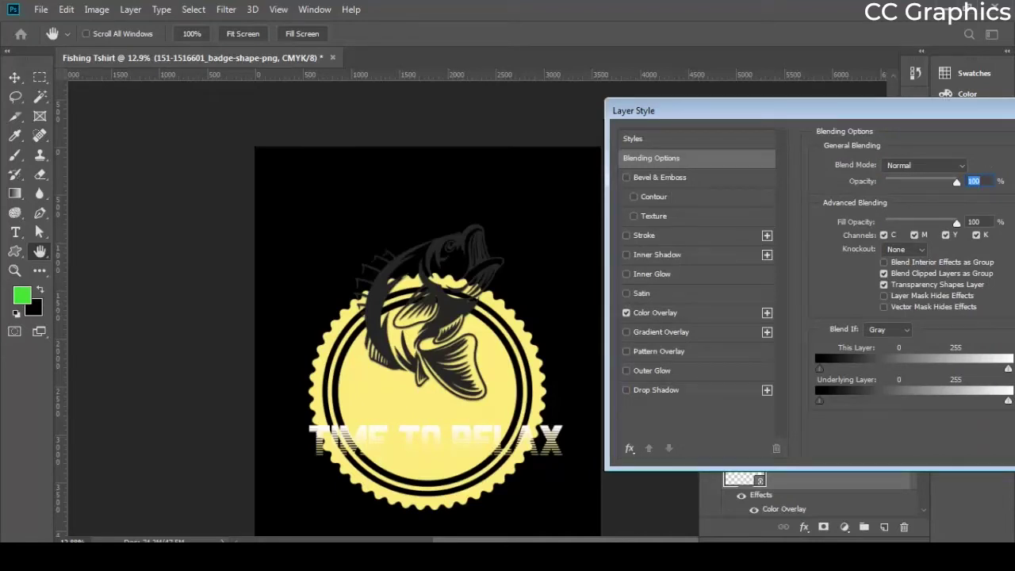
click(655, 312)
click(969, 165)
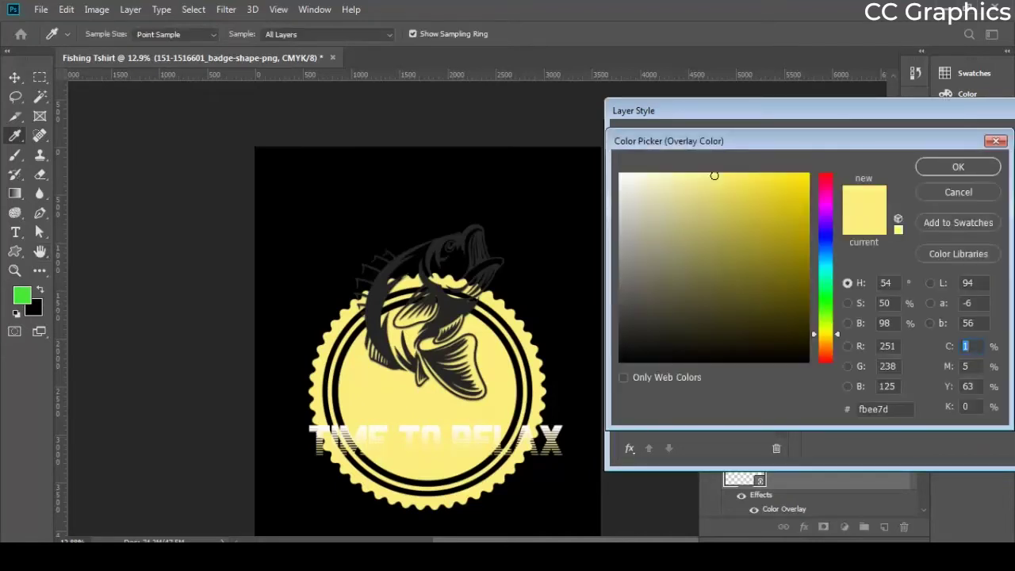
mouse_move(714, 175)
mouse_down()
mouse_move(777, 243)
mouse_move(777, 320)
mouse_move(632, 175)
mouse_up()
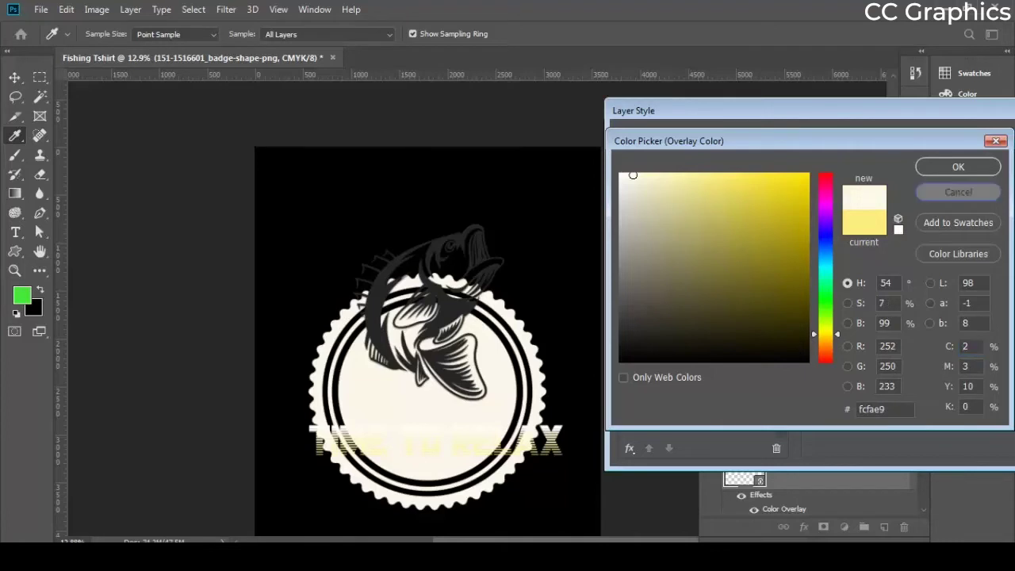
click(957, 192)
drag(673, 110, 554, 110)
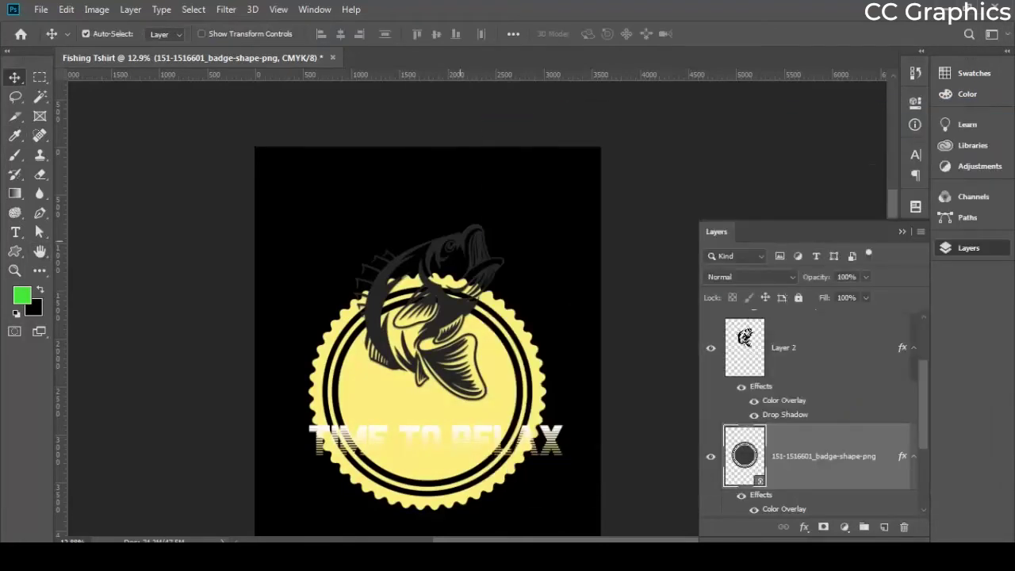
Try tan c6aa73 and dark gray 292929 as the fish's color overlay
click(459, 241)
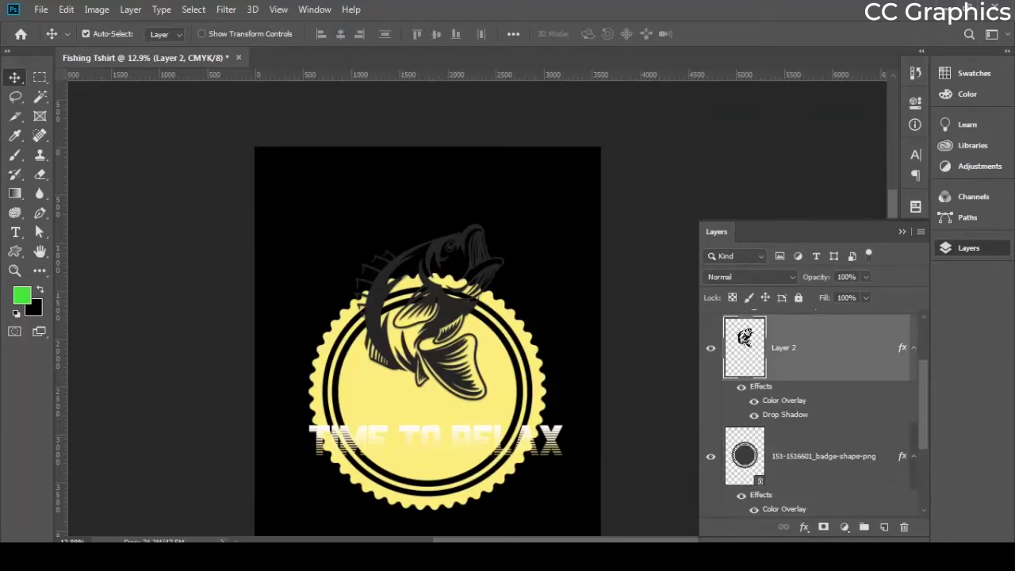
double_click(842, 348)
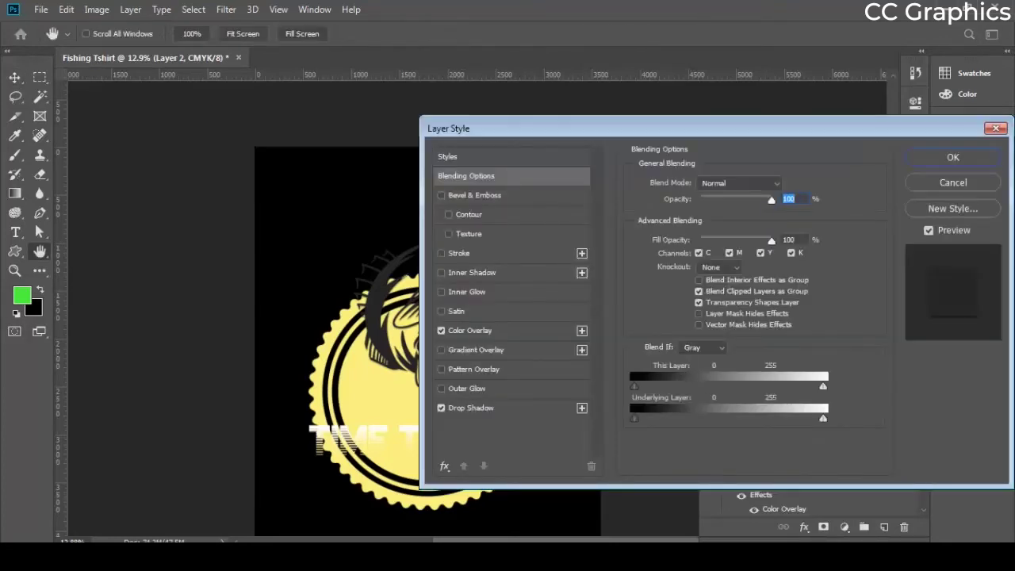
click(470, 330)
drag(492, 127, 587, 111)
click(880, 167)
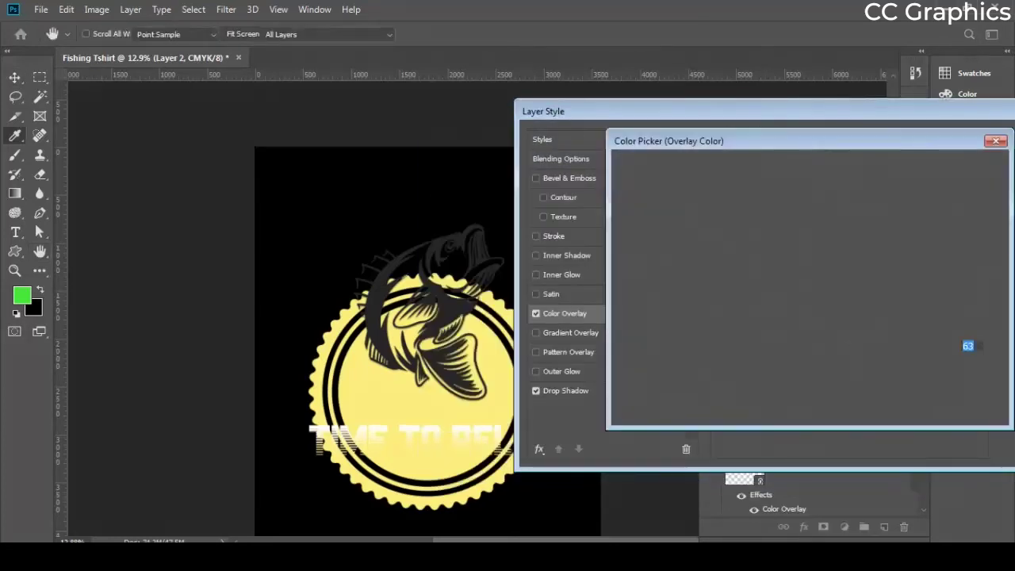
click(699, 215)
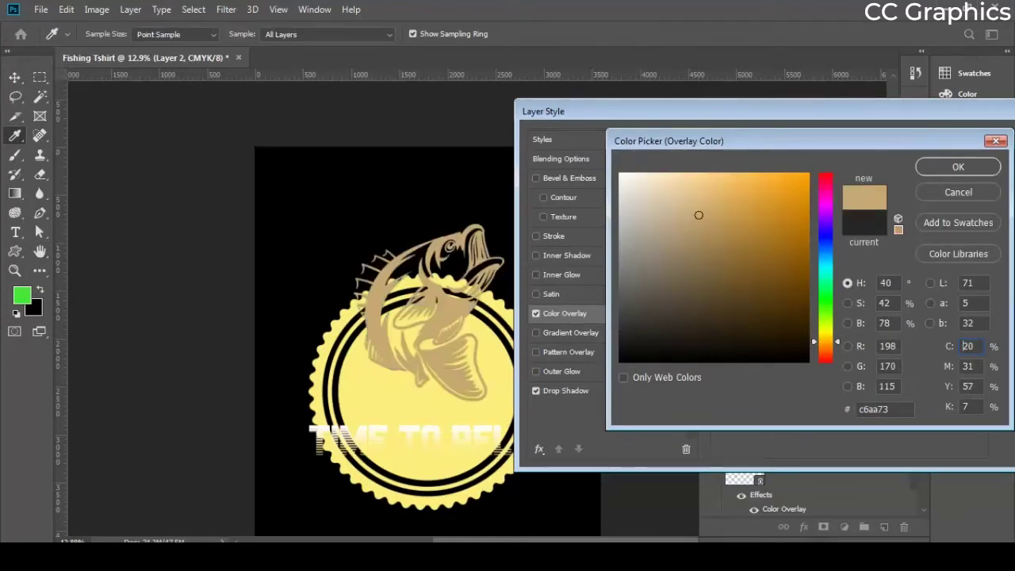
mouse_move(698, 215)
mouse_down()
mouse_move(620, 191)
mouse_move(620, 331)
mouse_up()
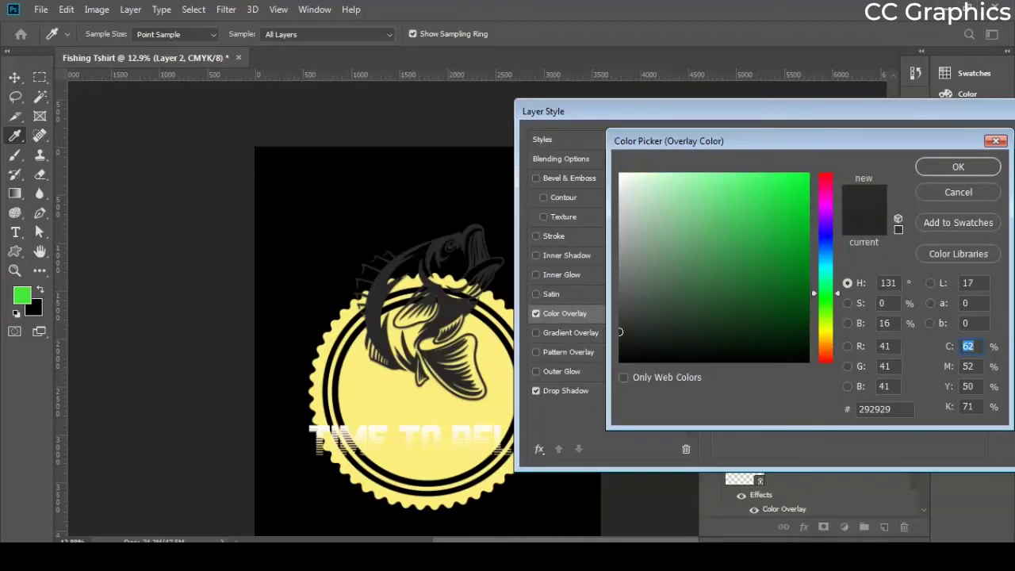
Try greens 8bec9d and 40c659, olive yellow c6c140 and pale cream f1efc4 as the fish's color overlay
click(734, 207)
click(697, 187)
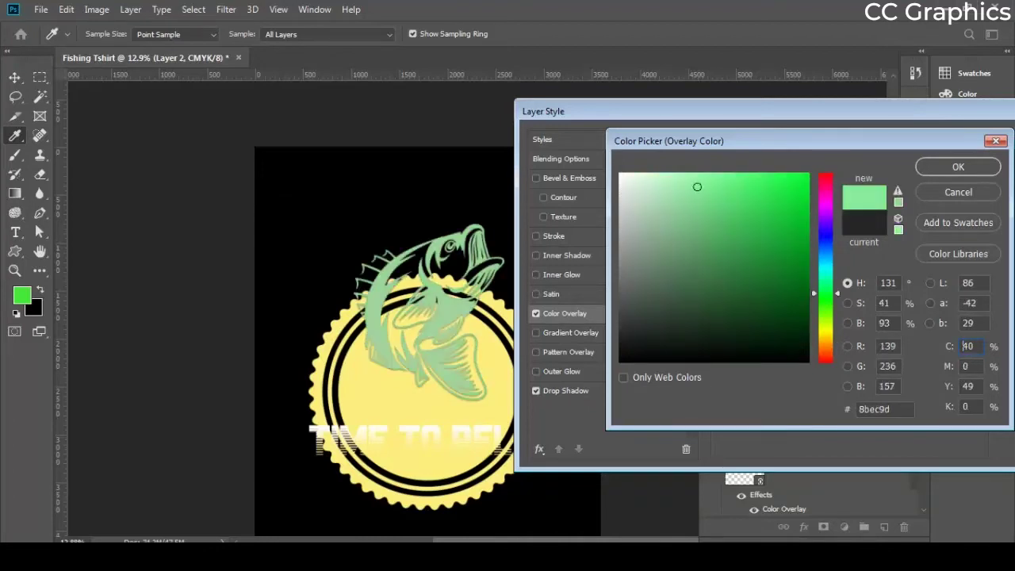
mouse_move(697, 186)
mouse_down()
mouse_move(732, 254)
mouse_move(748, 215)
mouse_up()
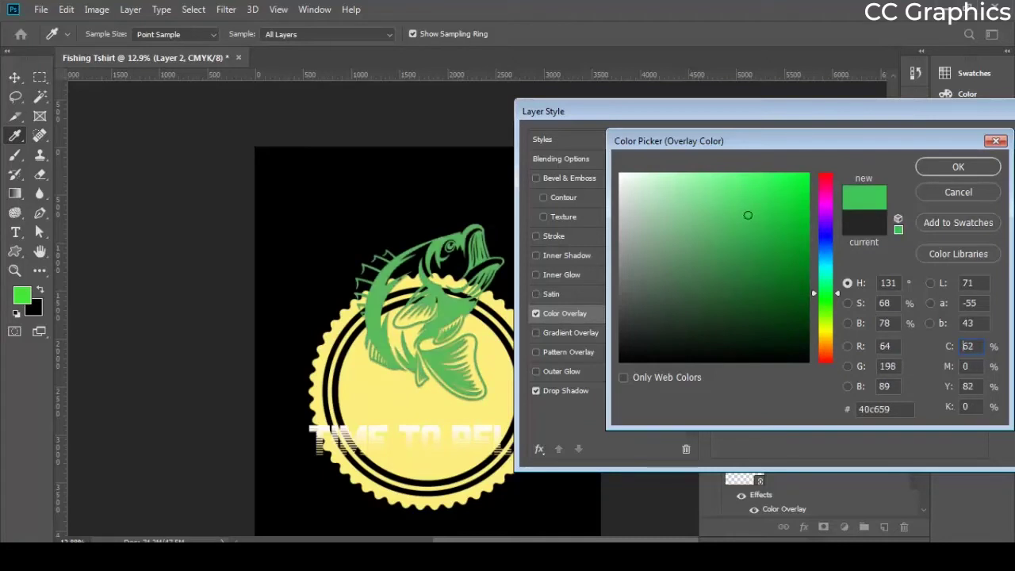
click(826, 332)
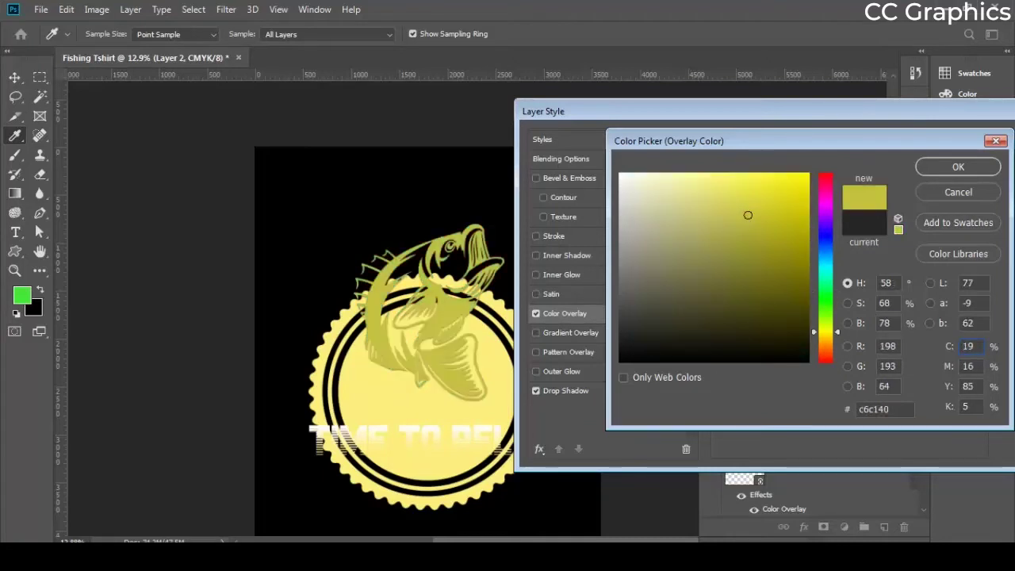
click(654, 183)
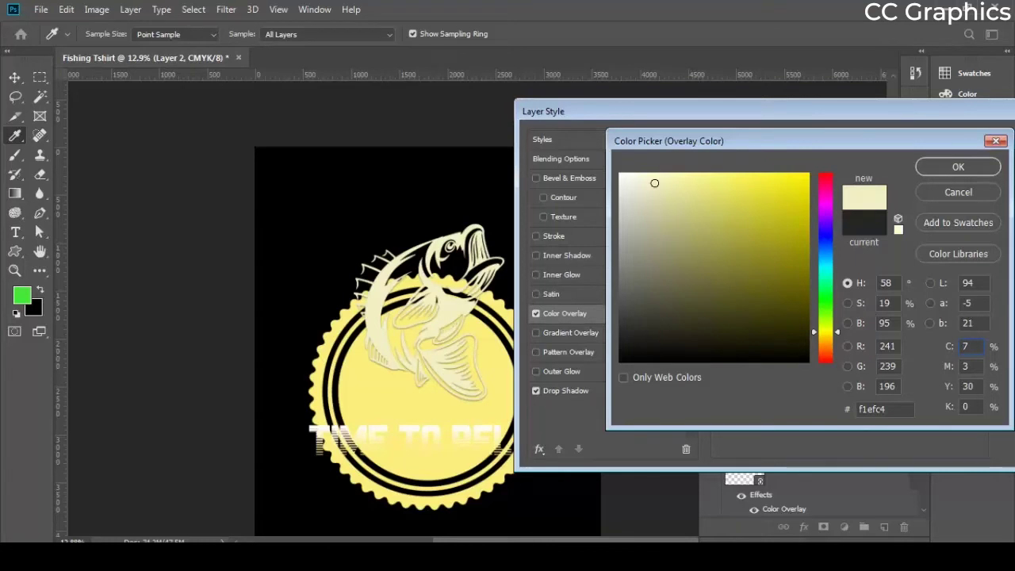
click(957, 191)
Close the fish's layer style and move the fish up until only its tail overlaps the badge's upper edge
drag(753, 111, 608, 132)
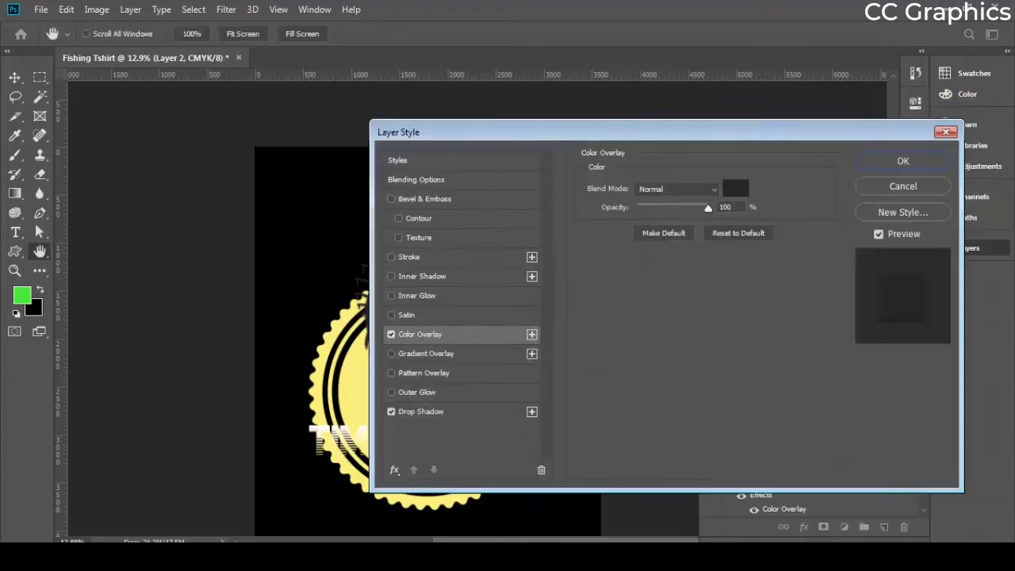
click(902, 160)
drag(446, 311, 462, 233)
Select the badge's inner yellow circle with the Magic Wand in contiguous mode and try to delete it
click(464, 366)
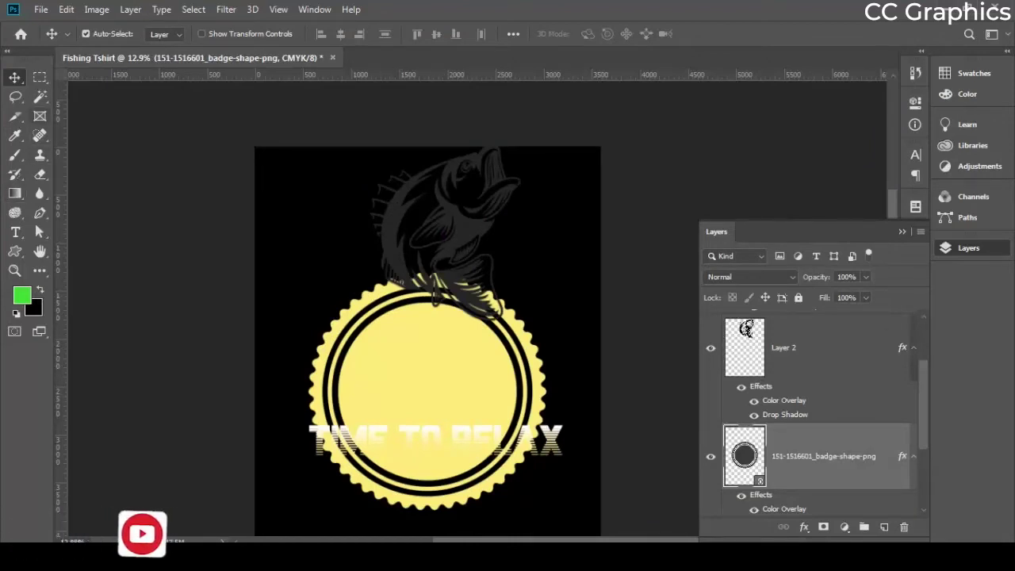
right_click(40, 97)
click(111, 111)
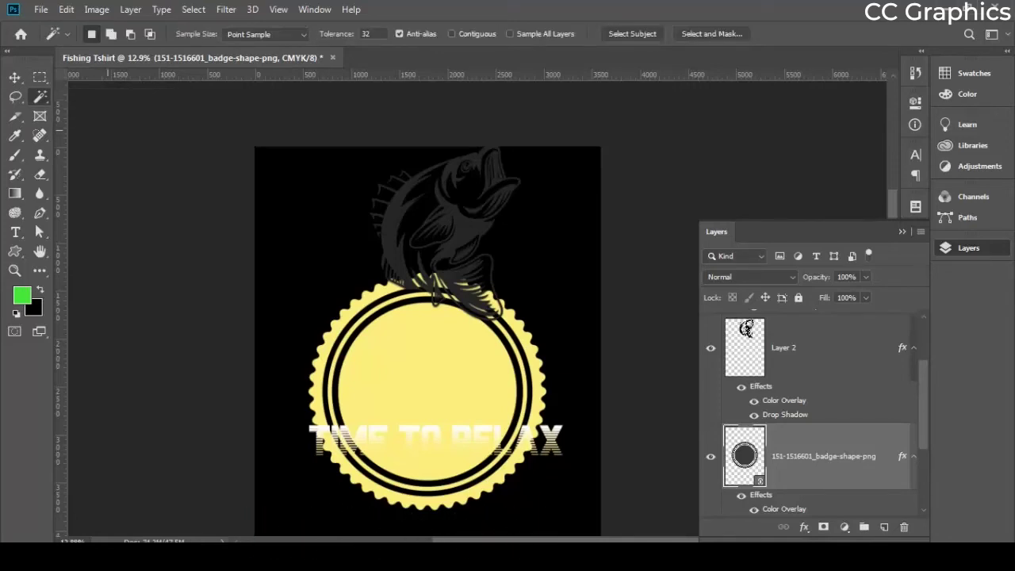
click(452, 34)
click(392, 365)
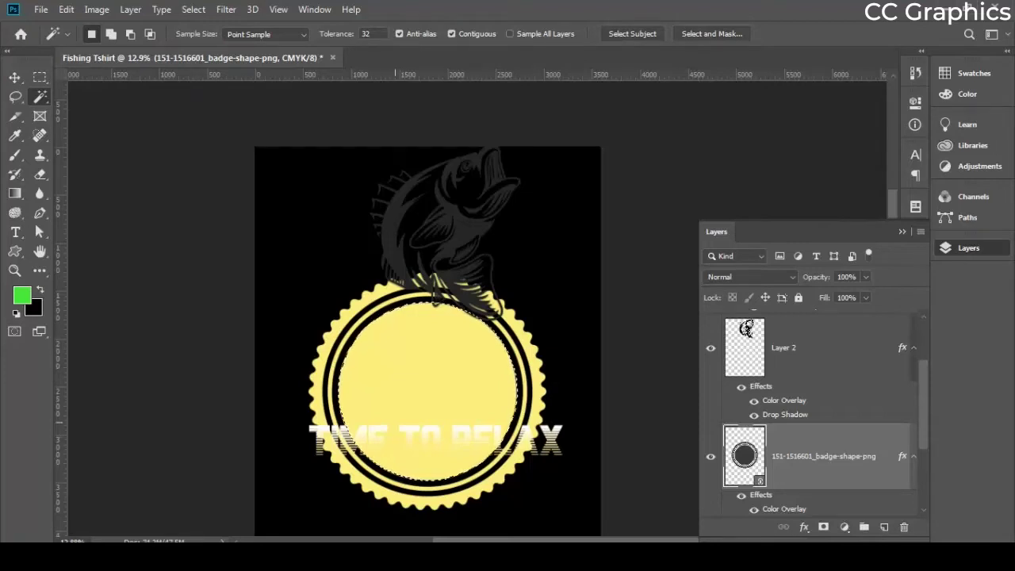
key(Delete)
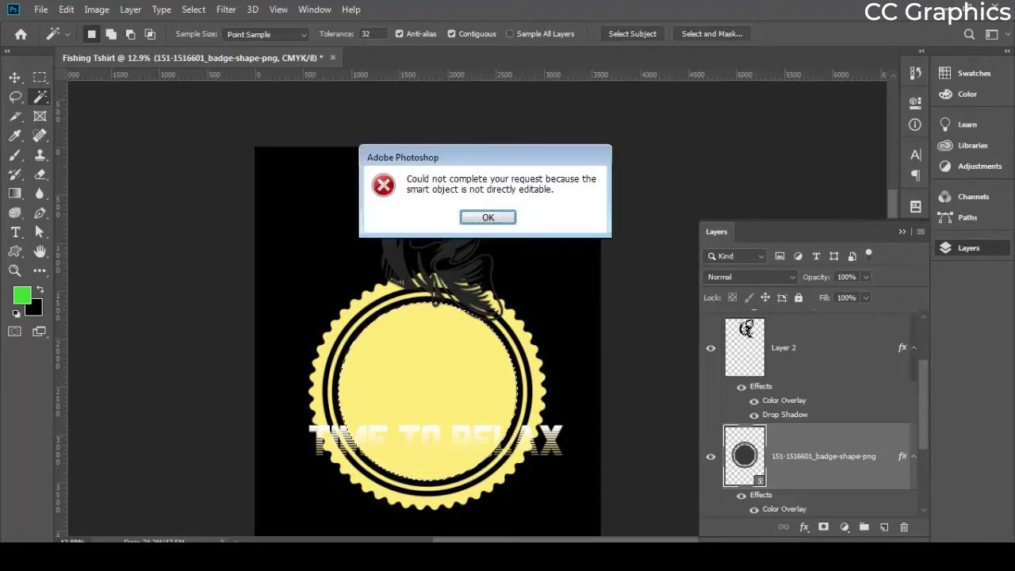
click(487, 217)
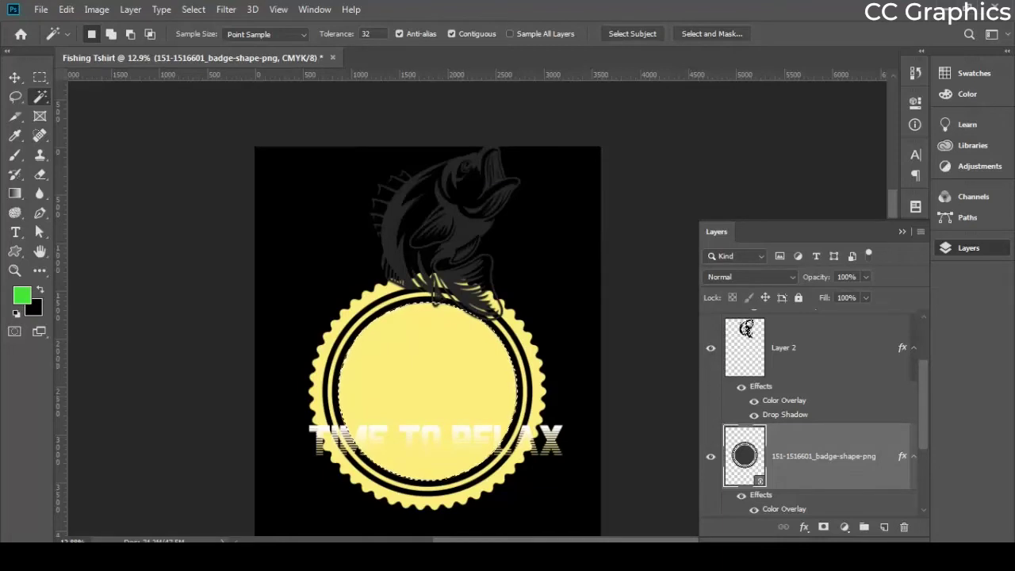
right_click(870, 457)
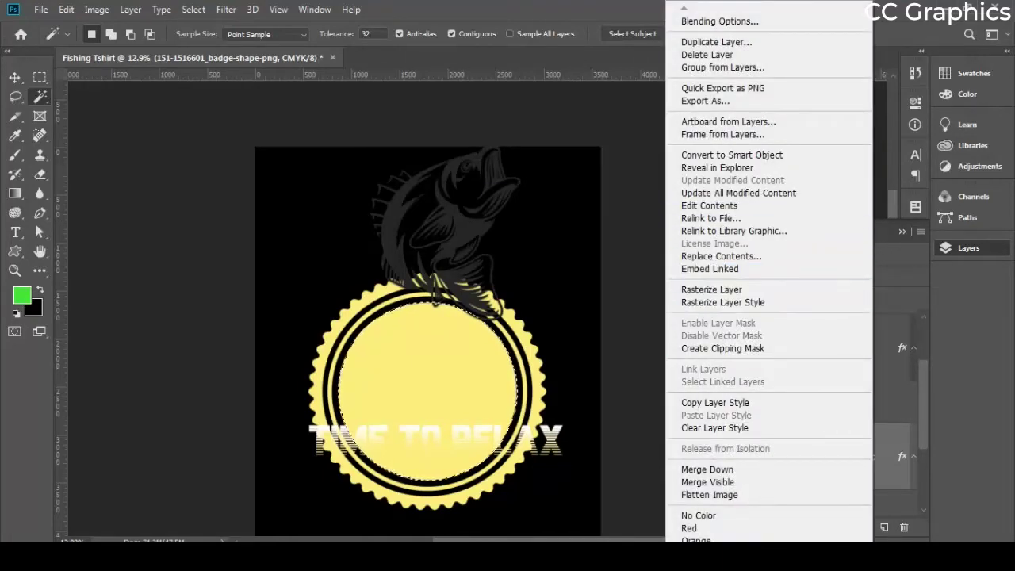
click(711, 289)
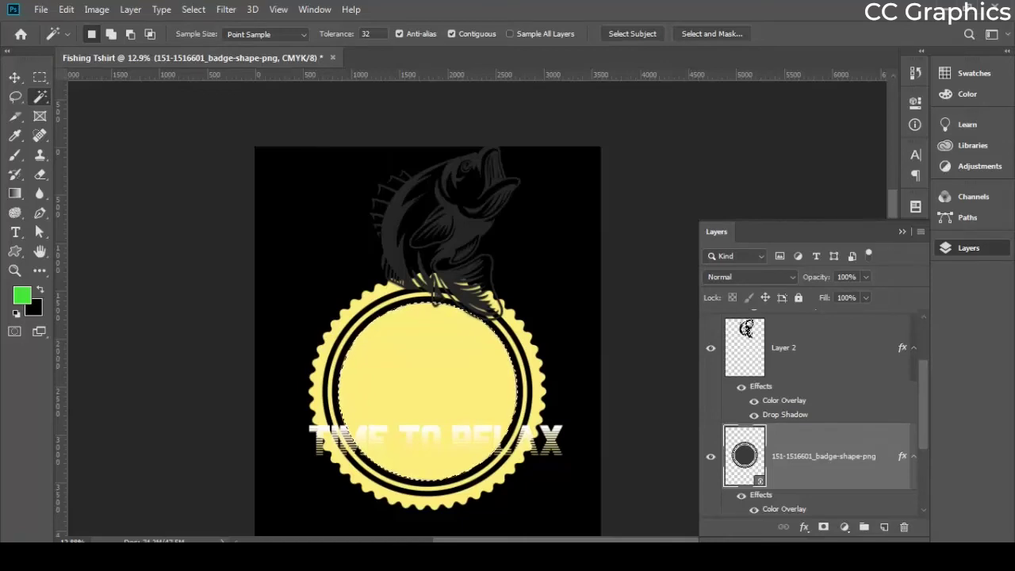
right_click(833, 456)
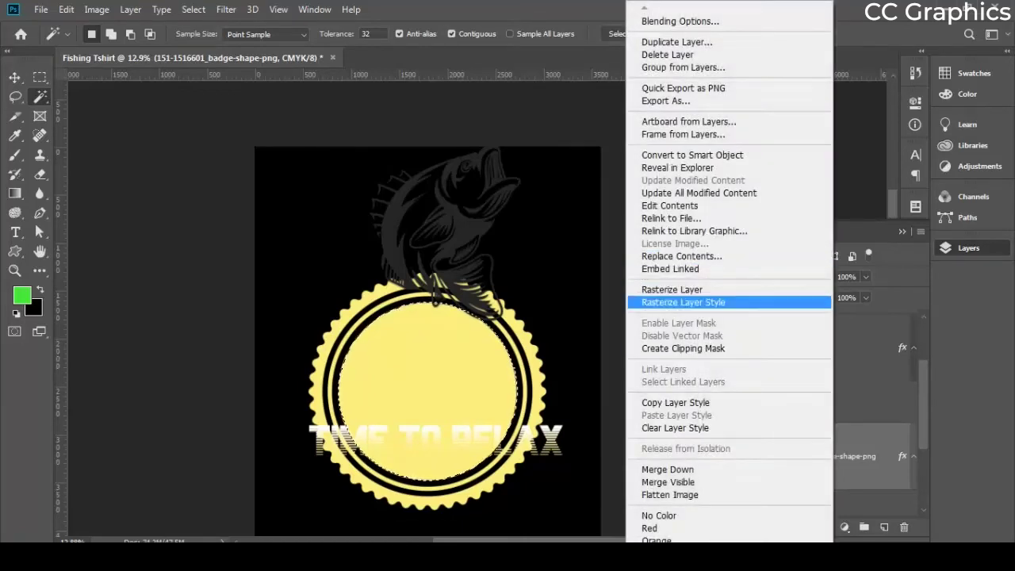
Rasterize the badge layer, delete the selected inner circle so that only the ring remains, and deselect
click(698, 289)
click(669, 290)
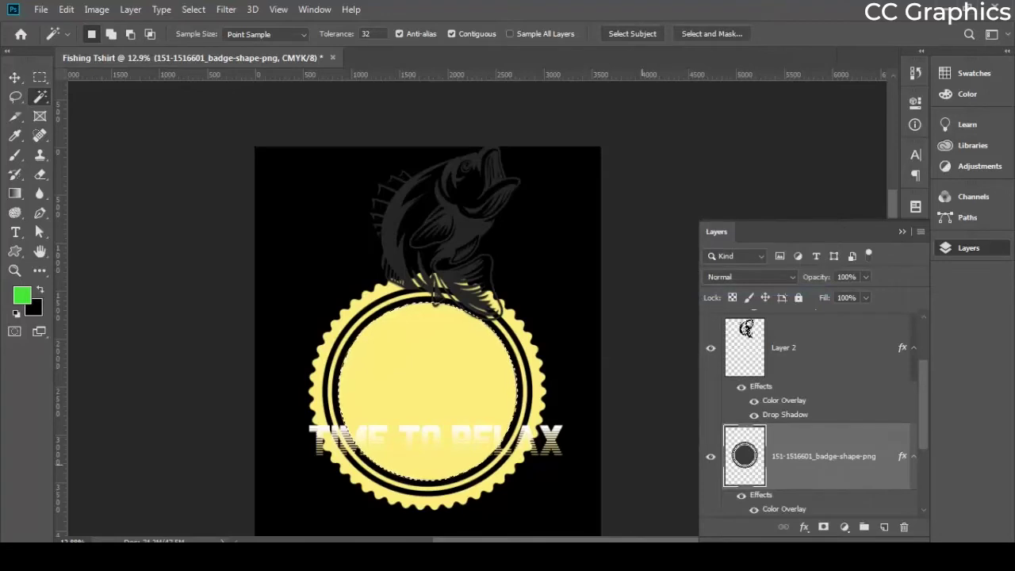
key(Delete)
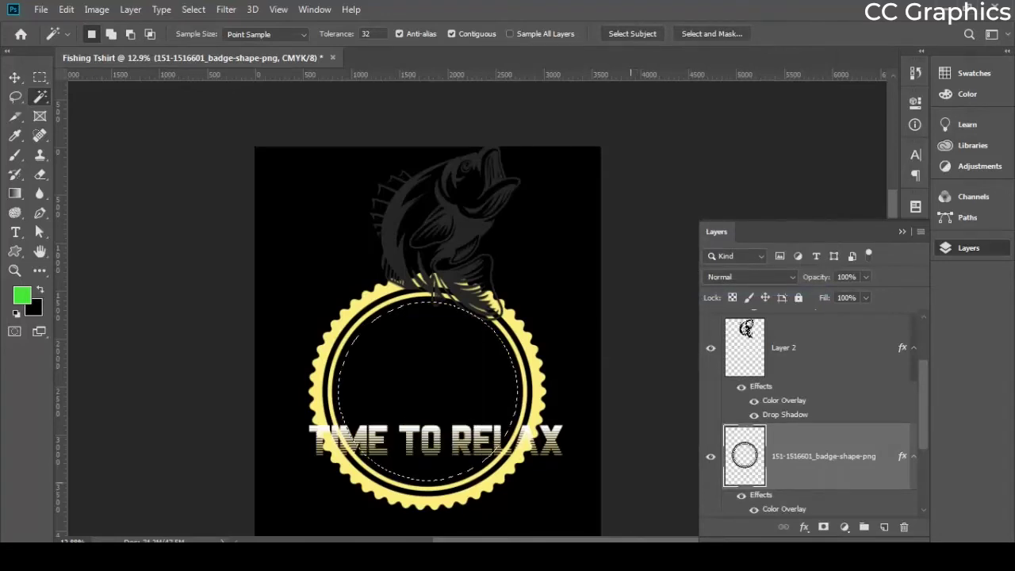
key(ctrl+d)
Move the fish down onto the badge and set its Color Overlay to near-white (f6f6f6)
key(v)
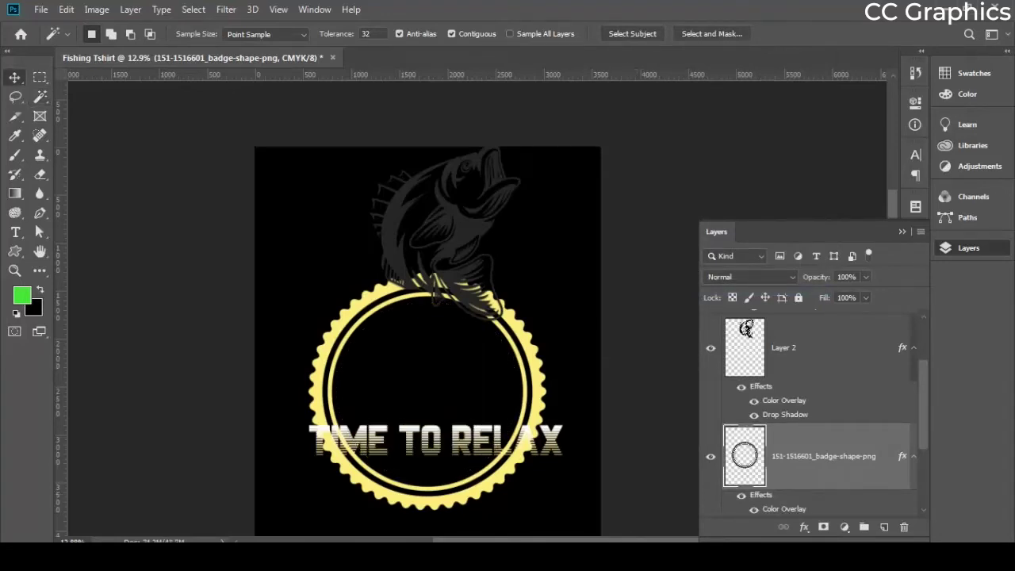
drag(473, 192, 457, 279)
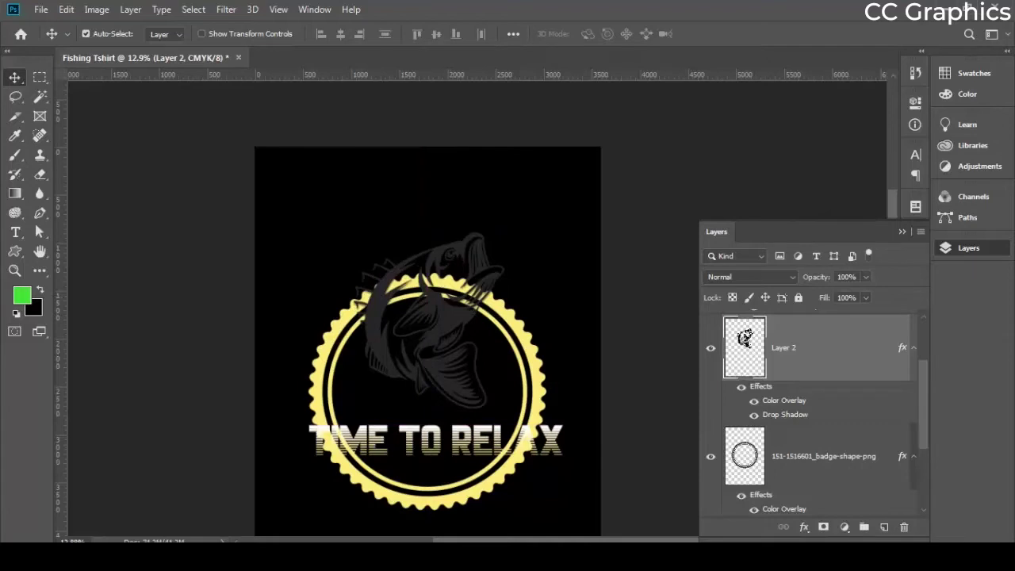
double_click(841, 347)
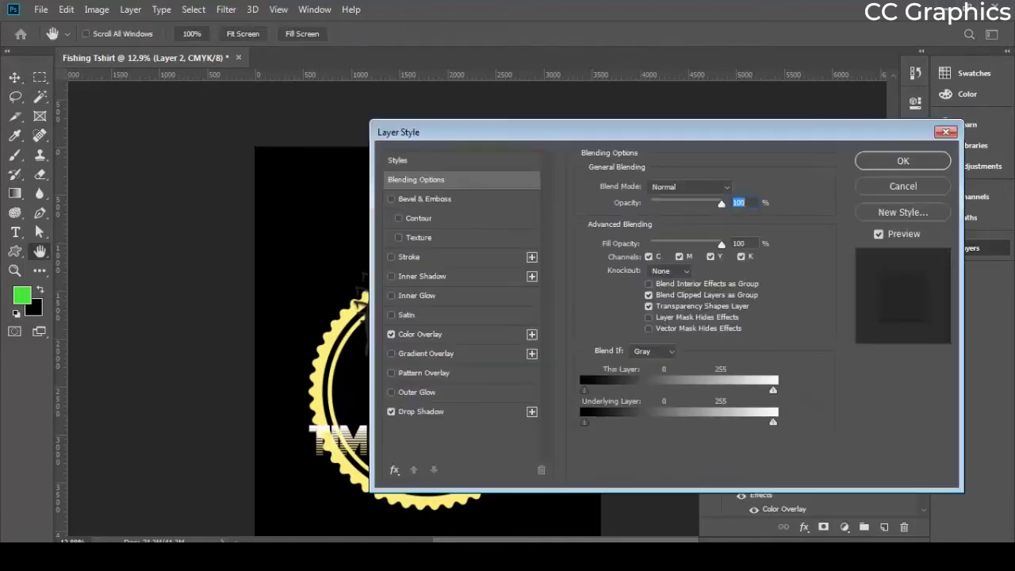
click(421, 335)
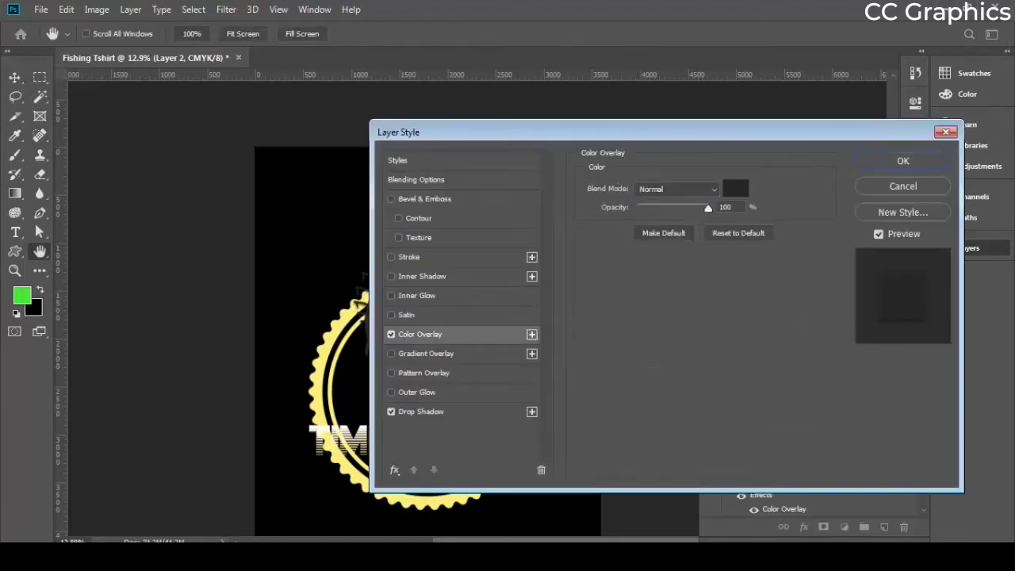
click(735, 188)
drag(622, 190, 619, 180)
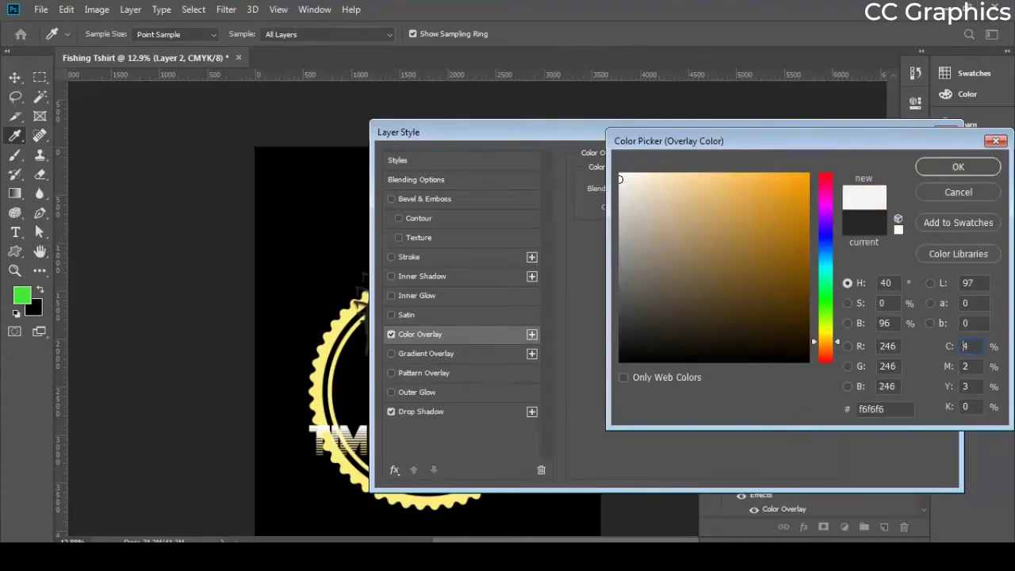
click(958, 167)
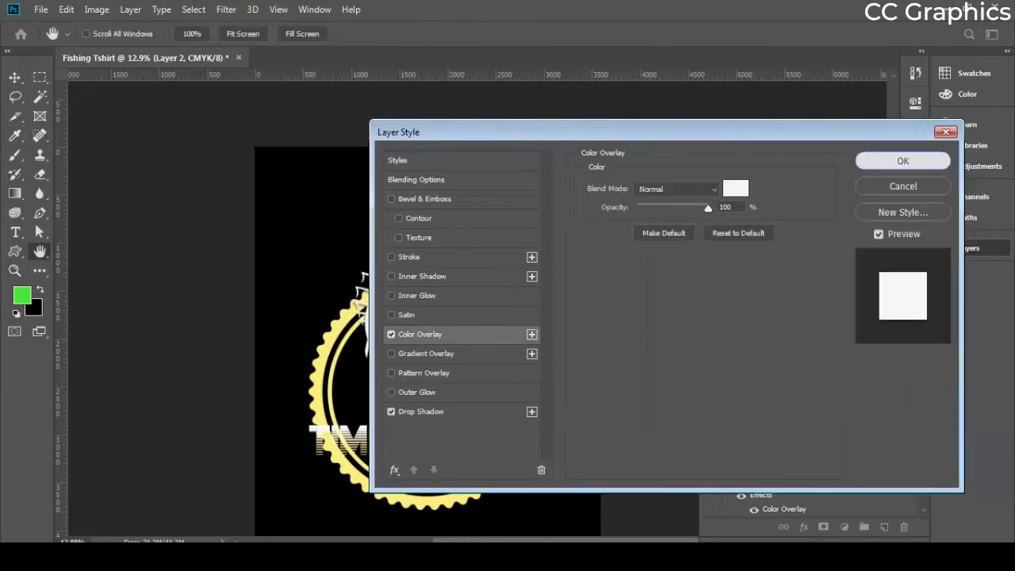
click(902, 160)
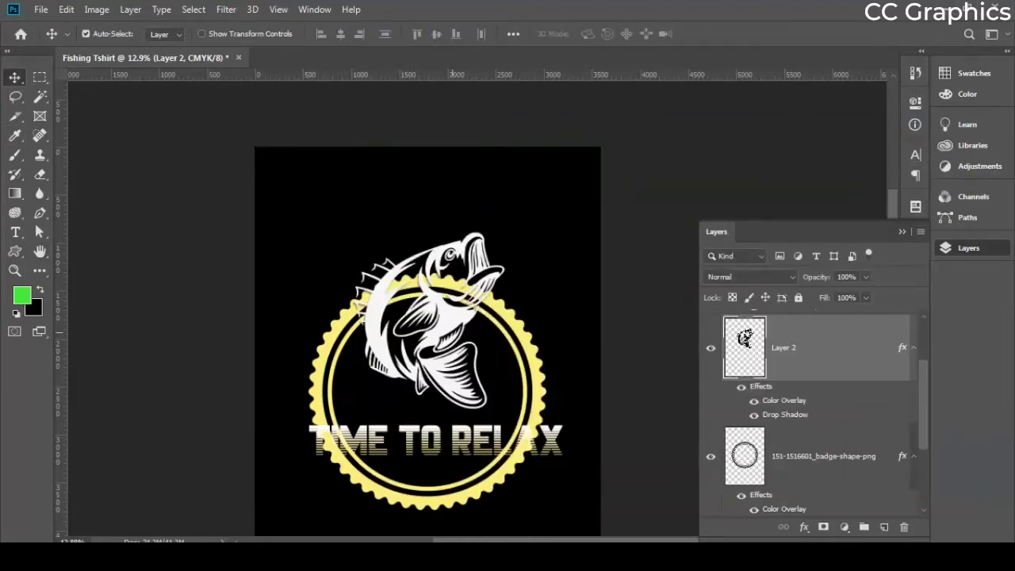
Place the fish inside the badge ring and move the TIME TO RELAX text above the badge
drag(432, 341, 419, 406)
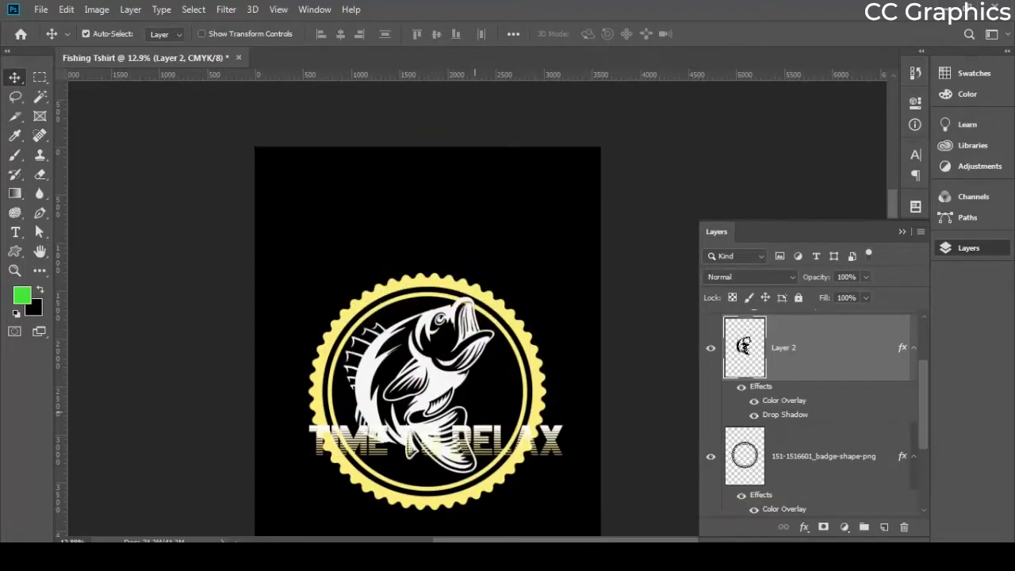
drag(432, 440, 427, 244)
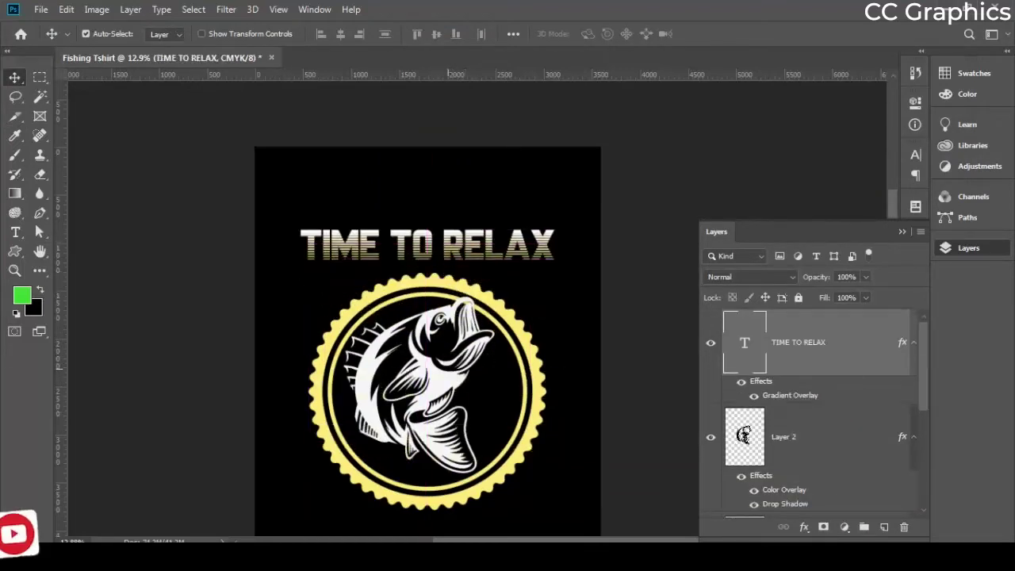
drag(448, 369, 448, 380)
key(ctrl+z)
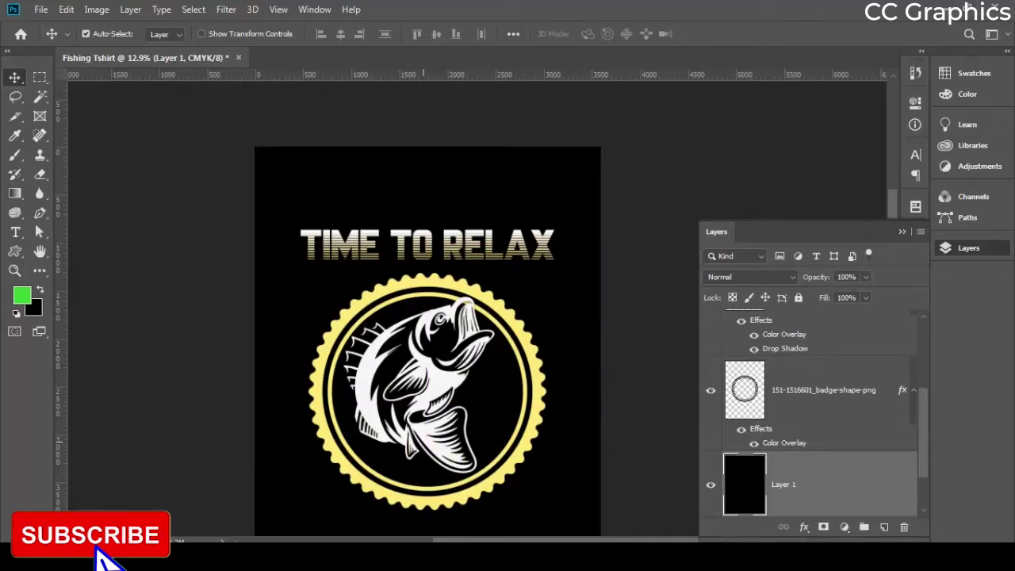
Scale the fish layer down proportionally to about 87% so it fits inside the ring
click(423, 440)
key(ctrl+t)
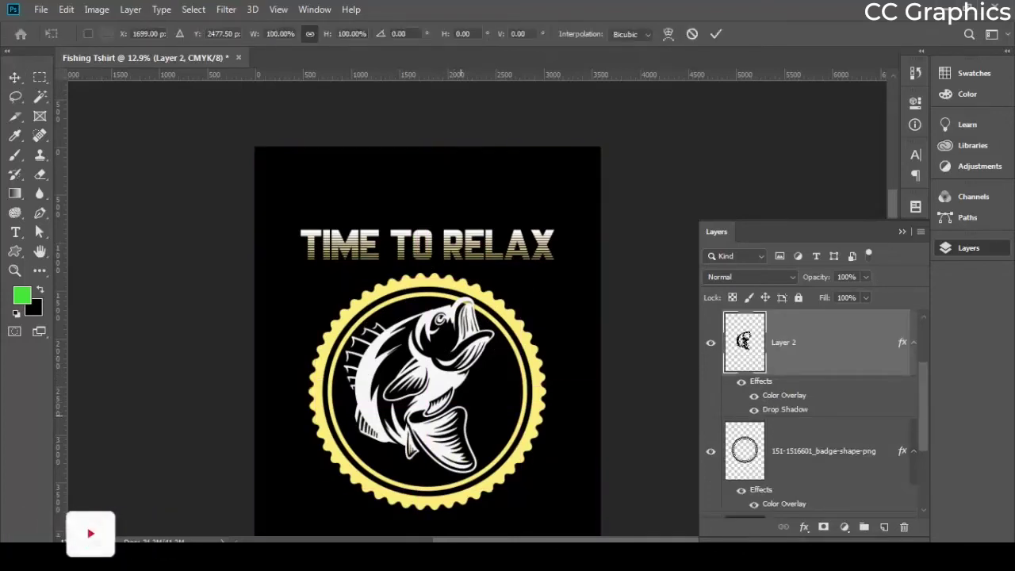
drag(520, 279, 493, 306)
key(Return)
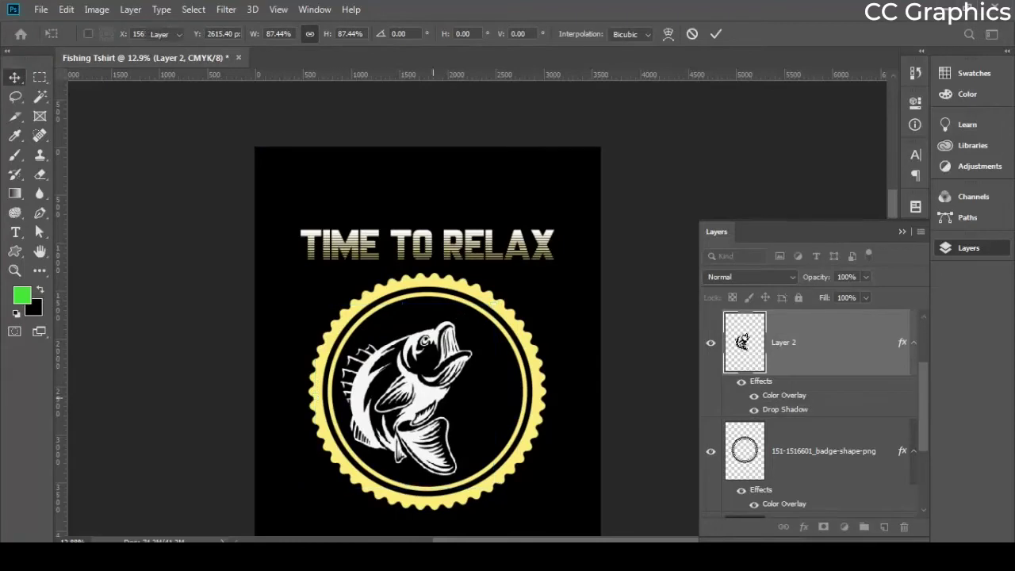
Align the fish and badge layers on their horizontal and vertical centers, then deselect them
shift+click(537, 360)
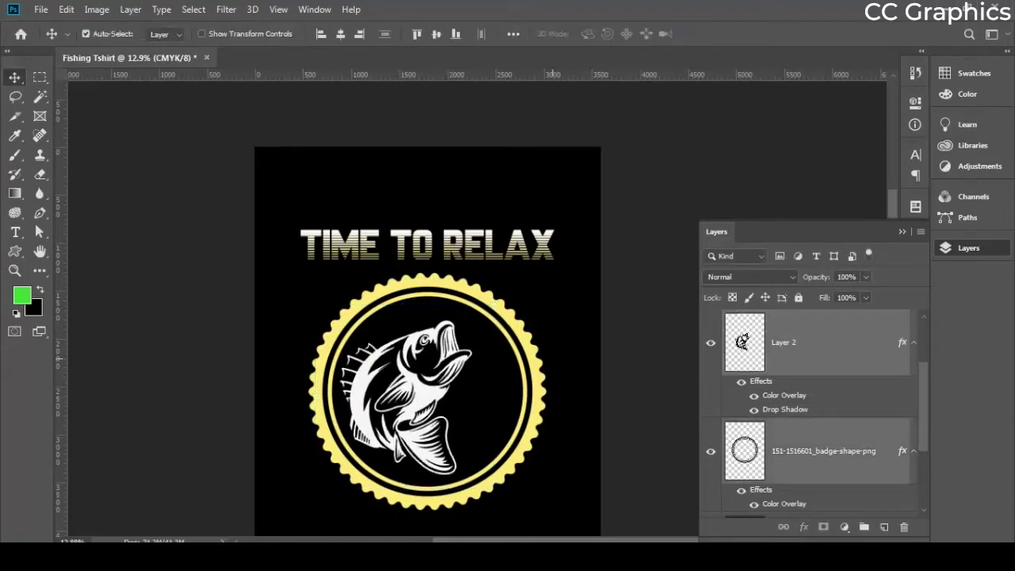
click(340, 33)
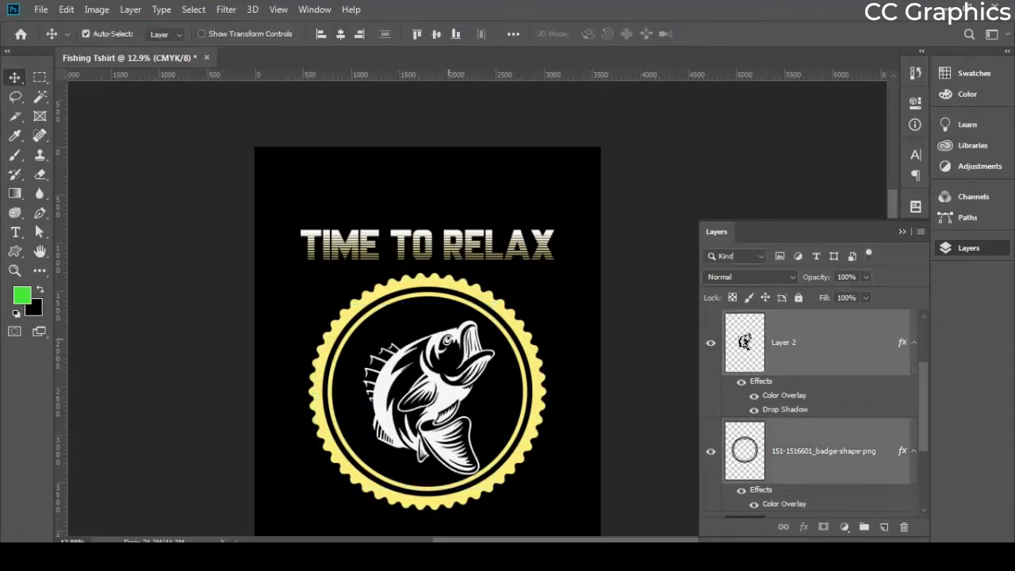
click(436, 33)
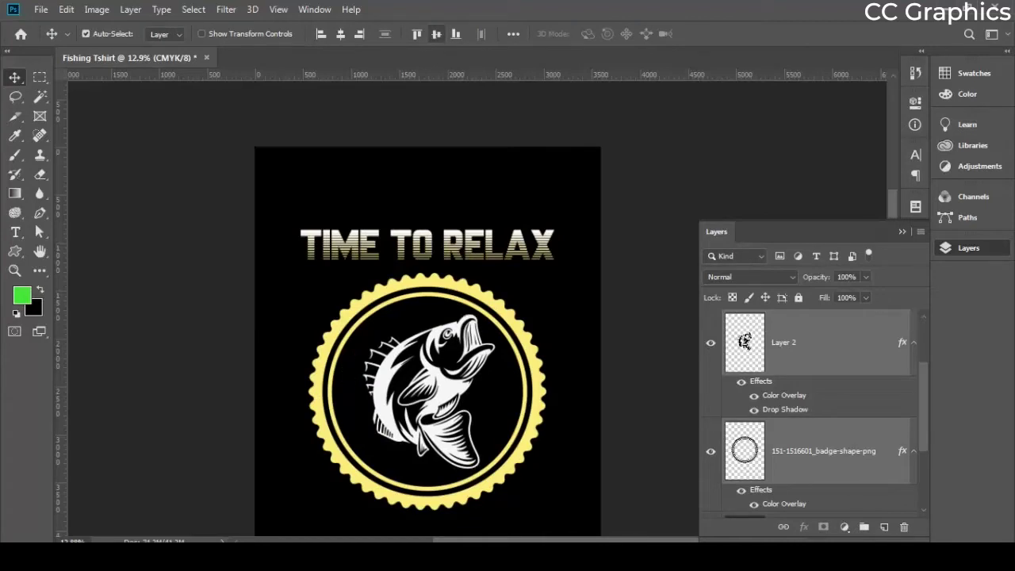
click(501, 374)
scroll(503, 317, down, 1)
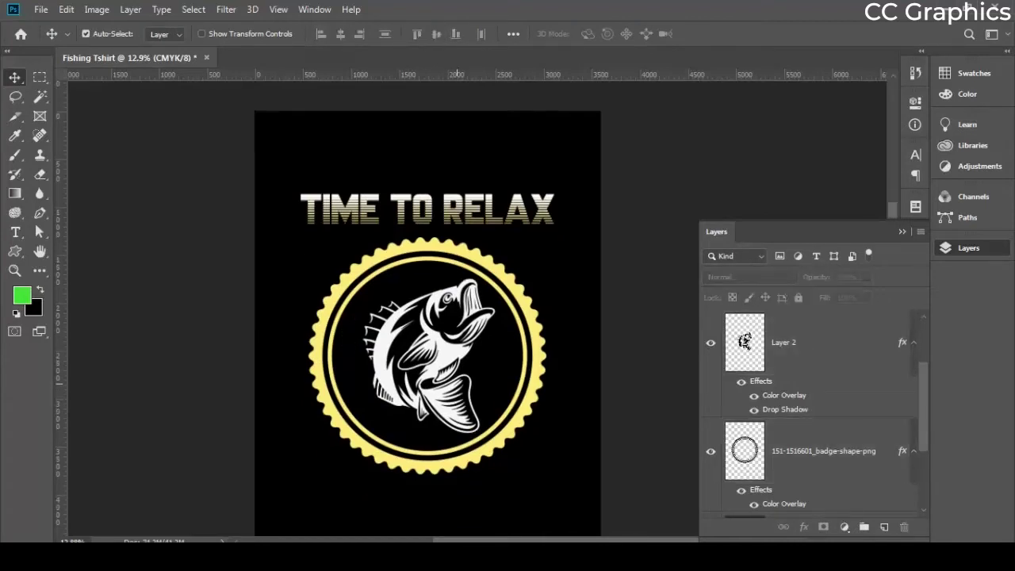
scroll(468, 320, down, 1)
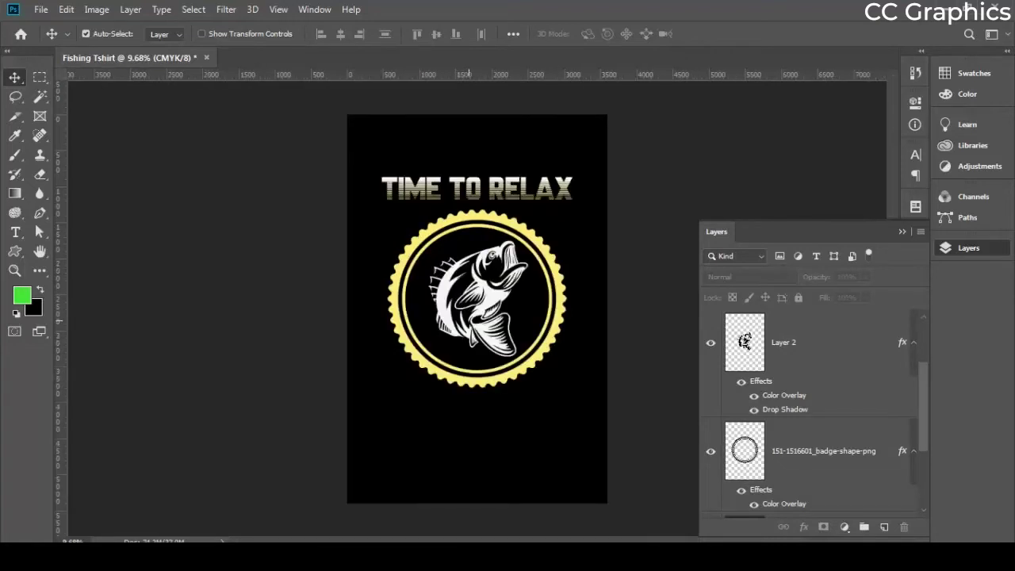
scroll(511, 311, up, 1)
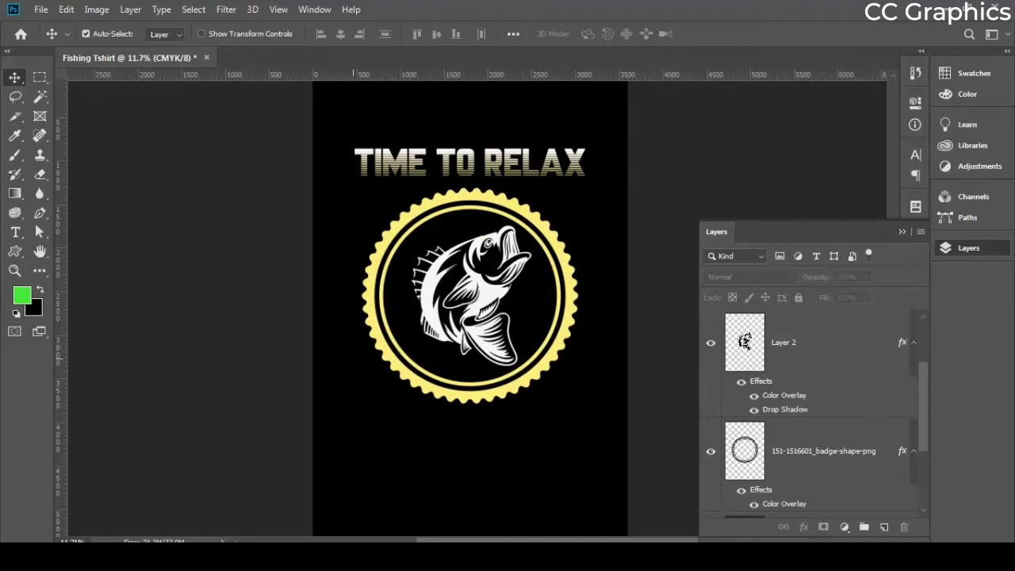
scroll(359, 403, down, 3)
scroll(487, 330, up, 2)
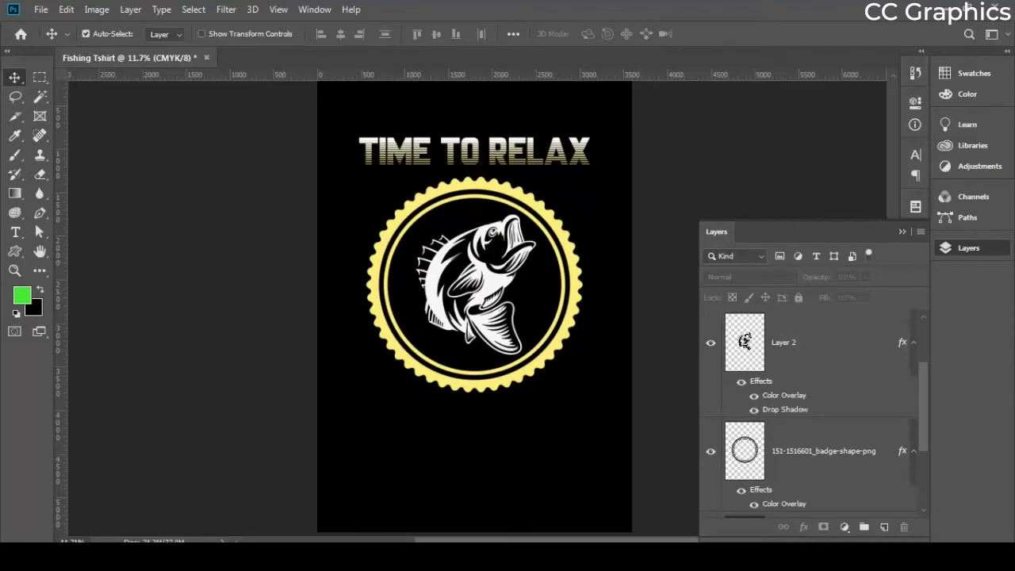
Copy RIVER FISHING CLUB from the sticky note and place it as a new text layer centred below the badge
click(301, 557)
drag(904, 356, 779, 356)
key(ctrl+c)
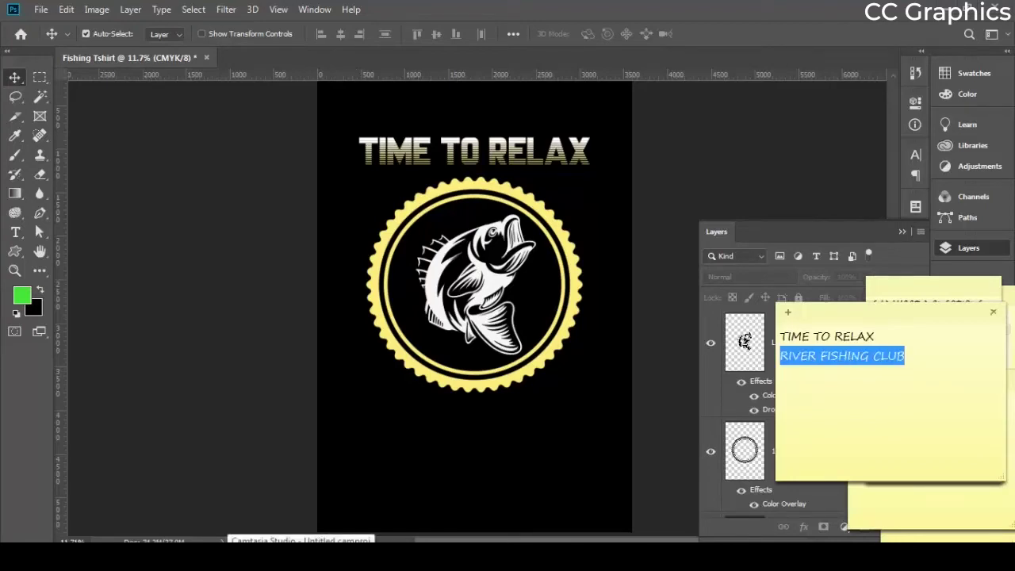
key(alt+Tab)
key(t)
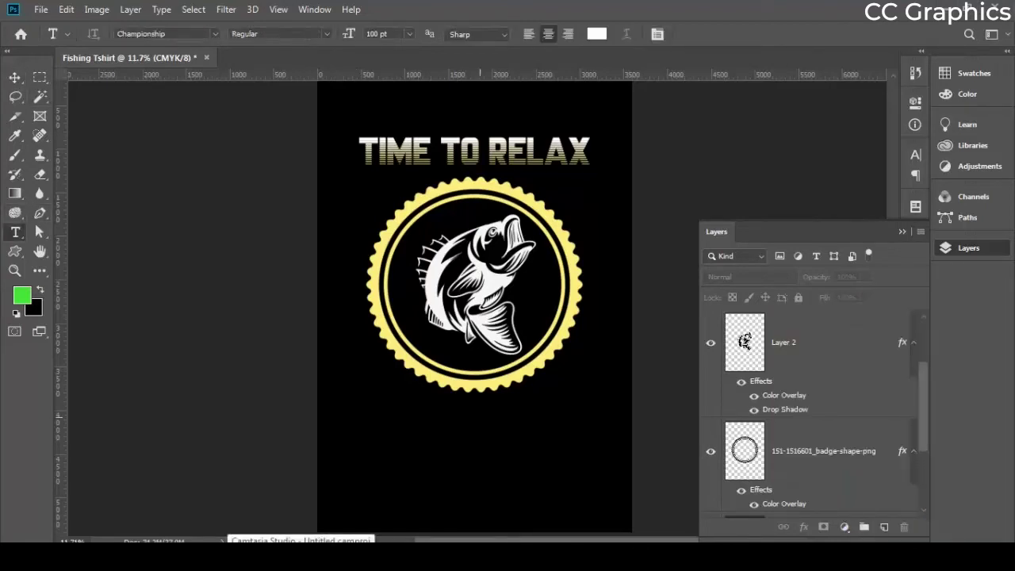
click(379, 447)
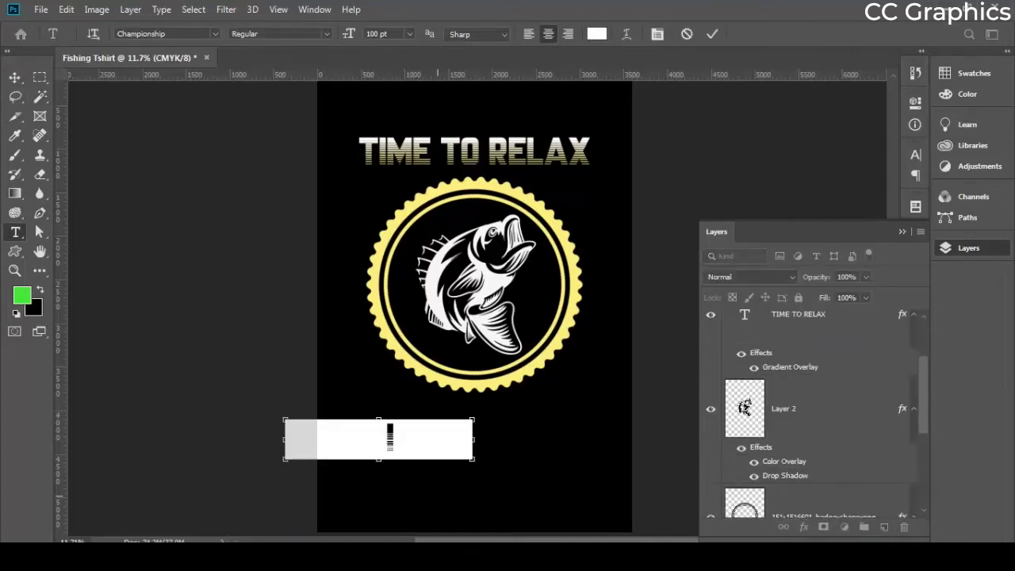
key(ctrl+v)
drag(378, 448, 466, 449)
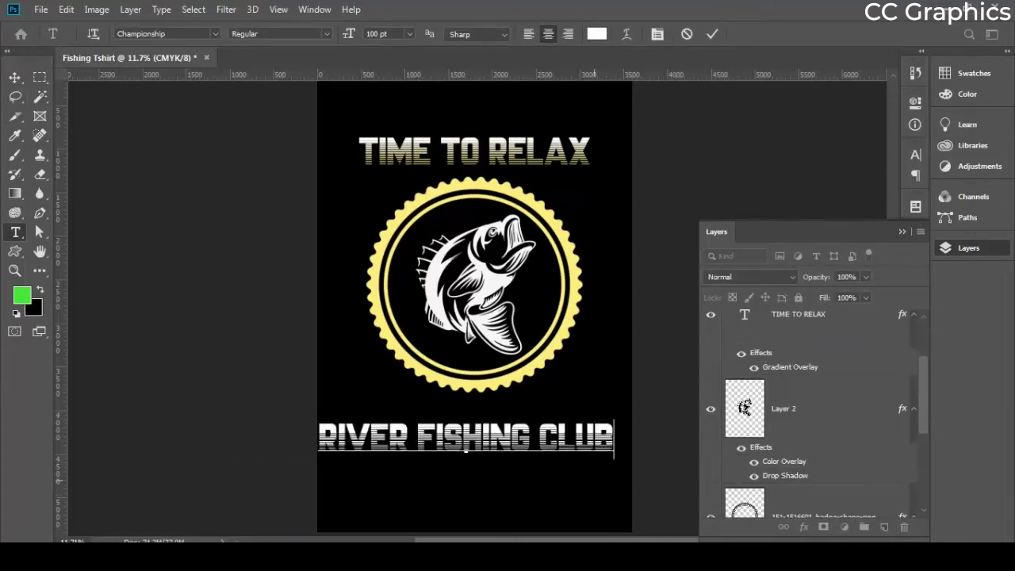
Break the new text into three lines, RIVER, FISHING and CLUB, and shift it slightly up toward the badge
click(417, 440)
key(Return)
scroll(560, 443, down, 2)
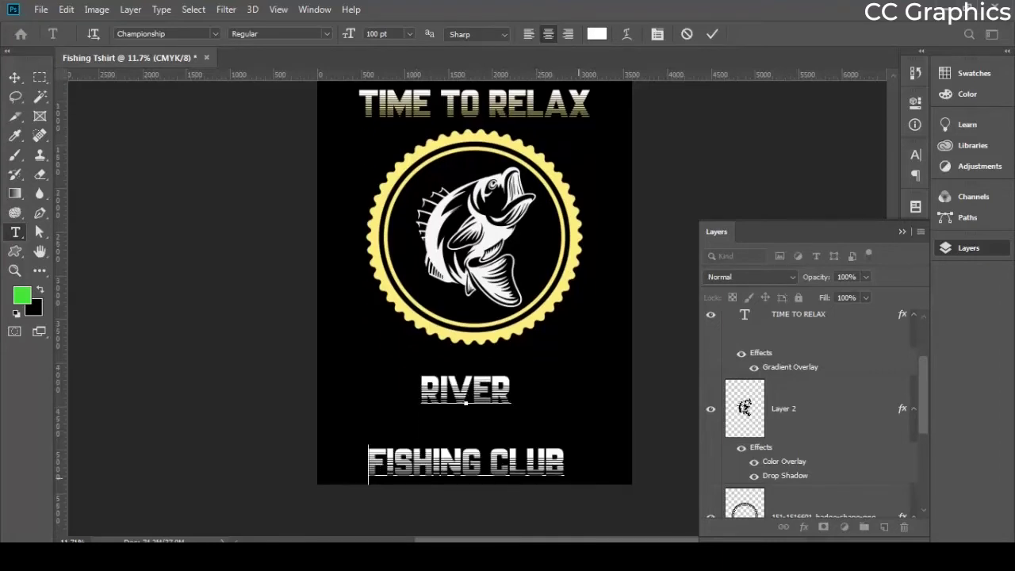
drag(600, 490, 602, 473)
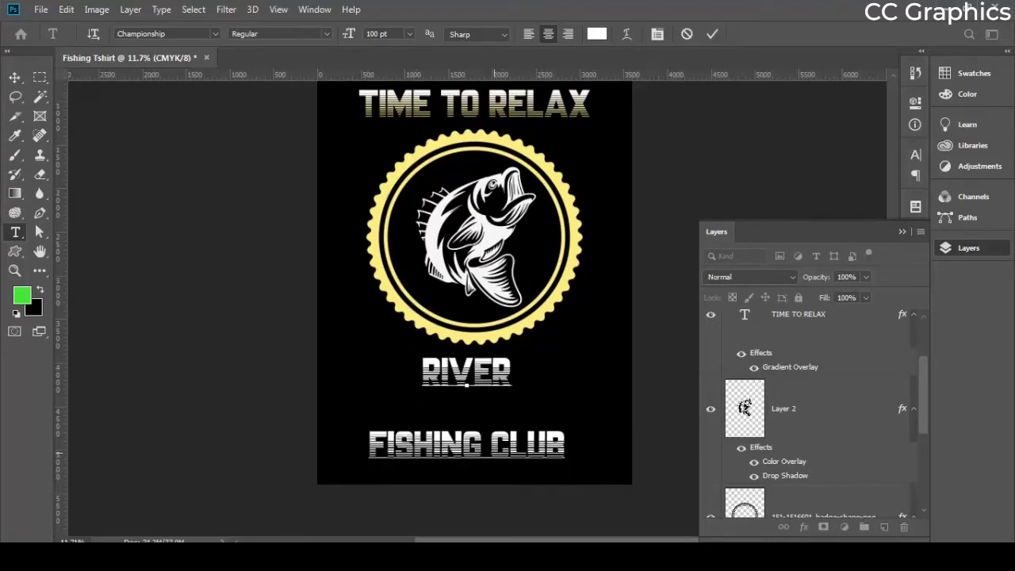
click(493, 446)
key(BackSpace)
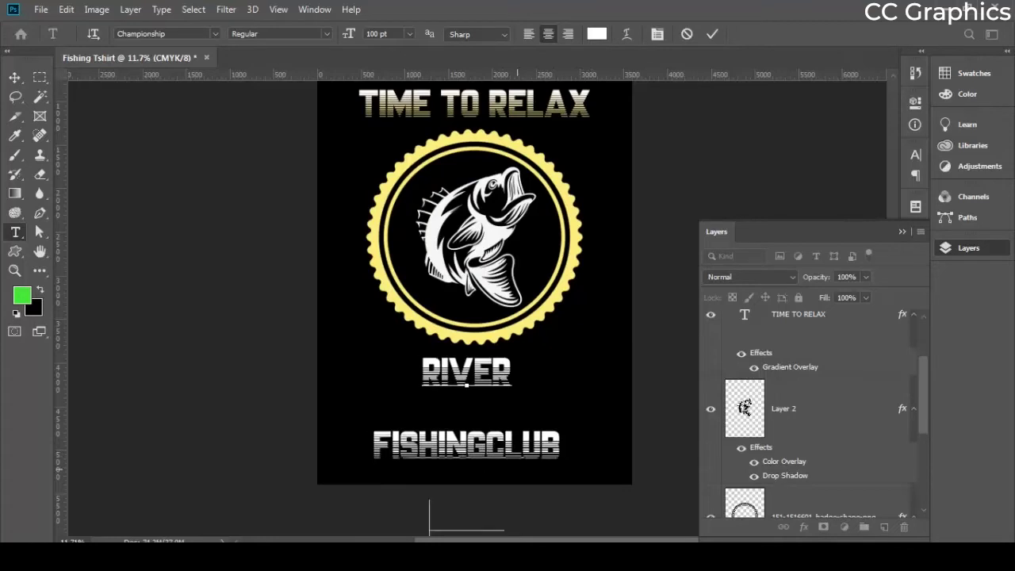
key(Return)
Set the leading of the whole three-line text to 110 pt and commit the text edit
key(ctrl+a)
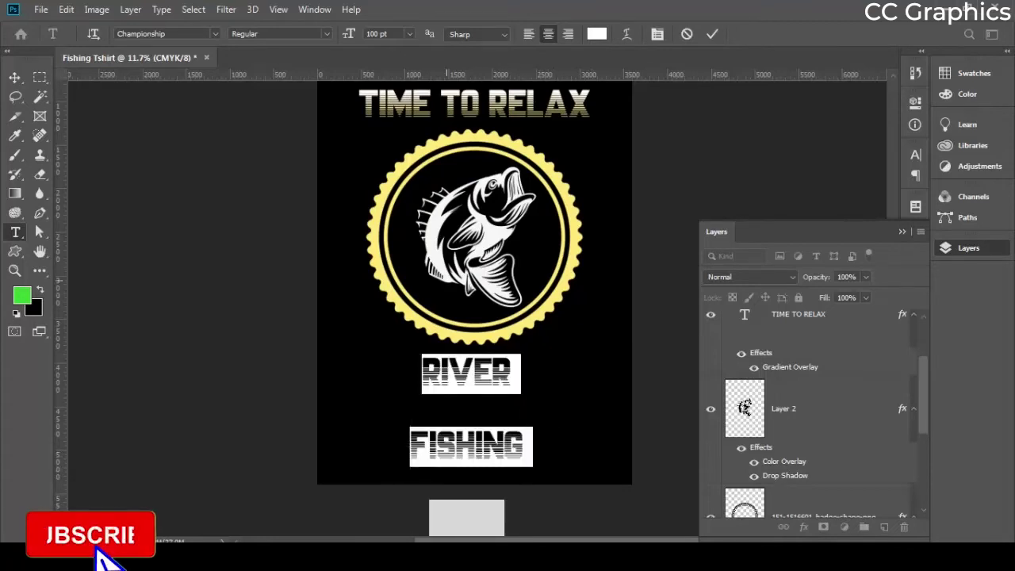
key(ctrl+t)
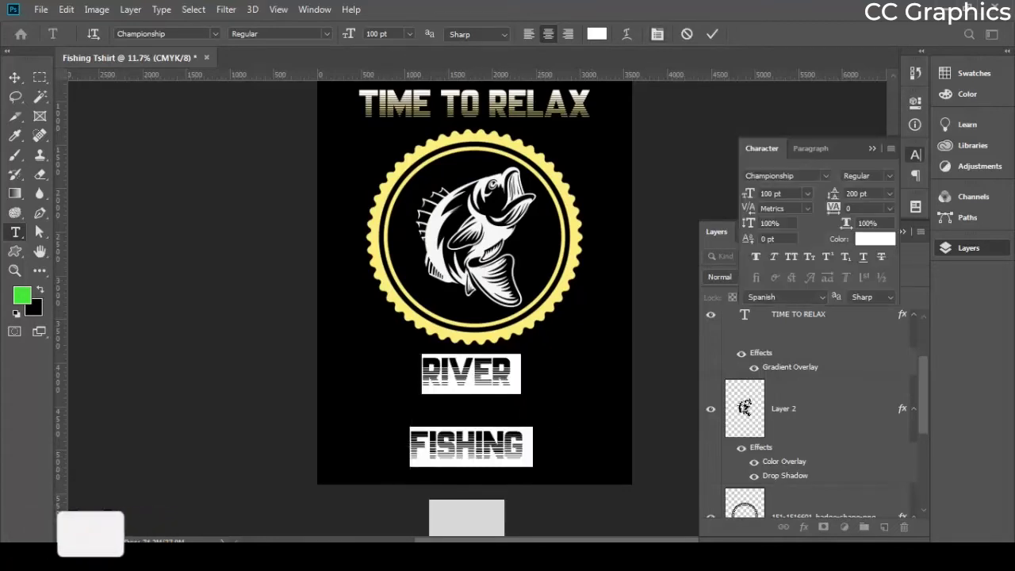
click(773, 193)
key(Tab)
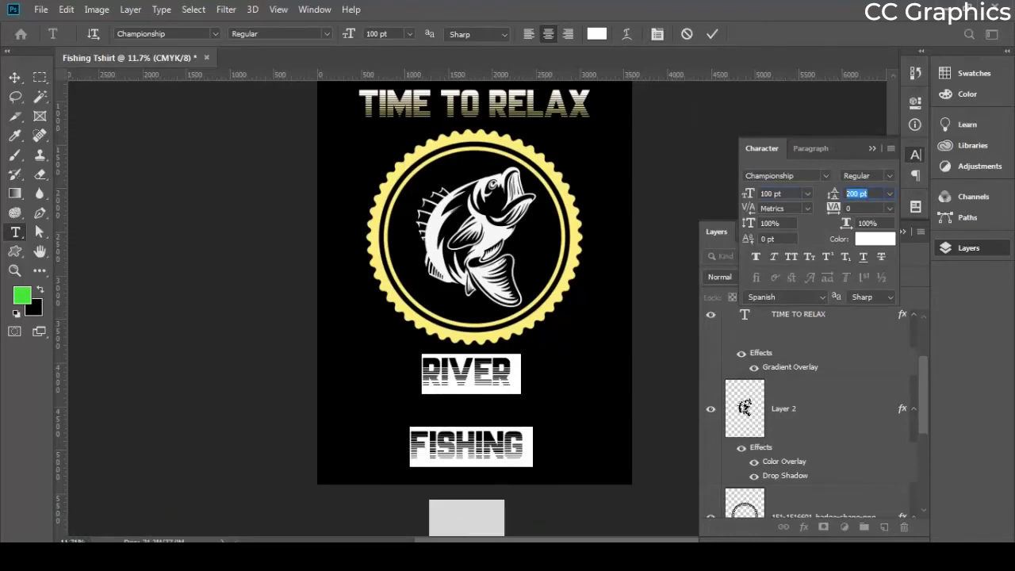
text(110)
key(Return)
click(509, 452)
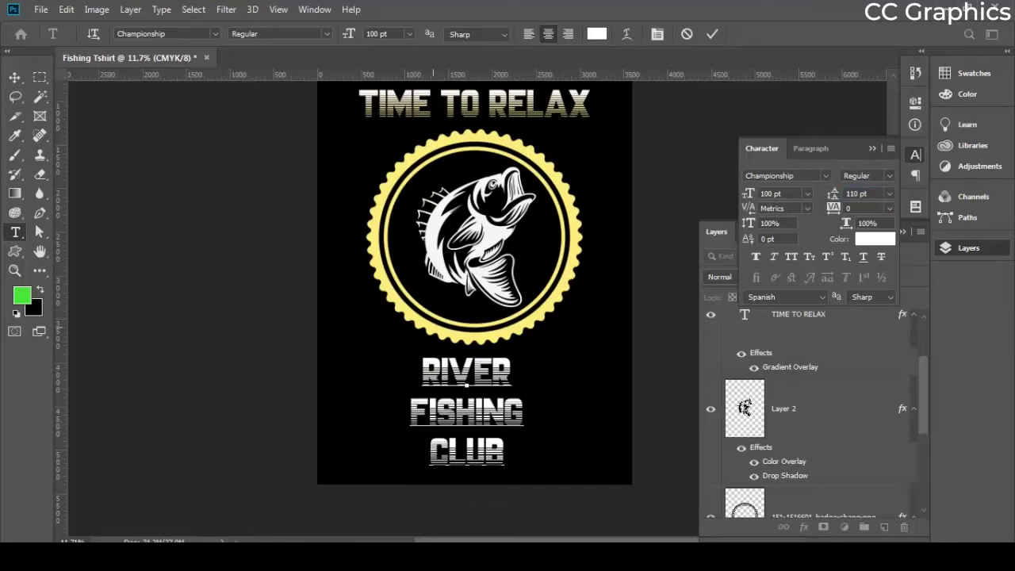
click(14, 77)
key(ctrl+Return)
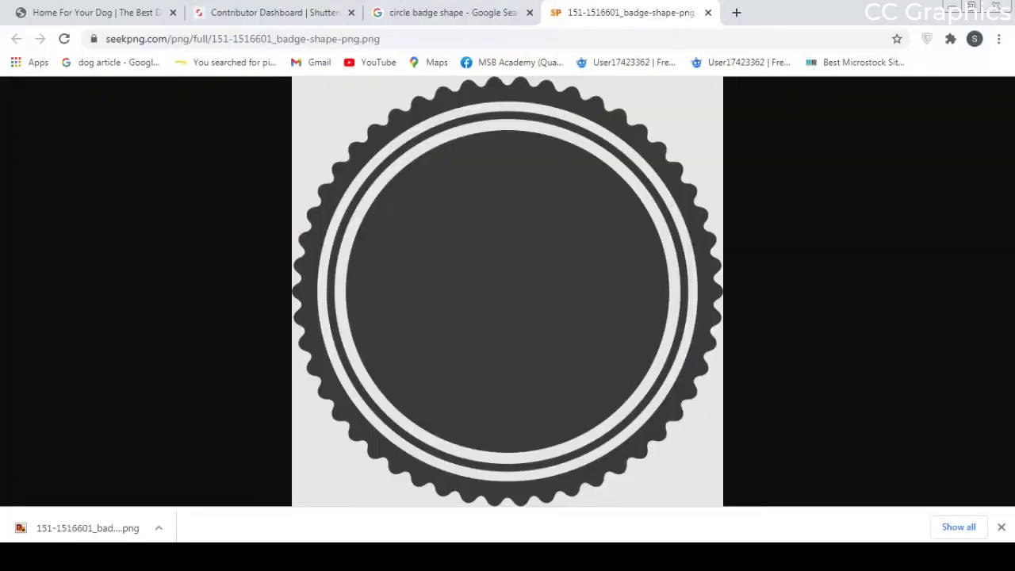
Search the web for "masterplan font" in a new browser tab and open its dafont.com page
click(735, 13)
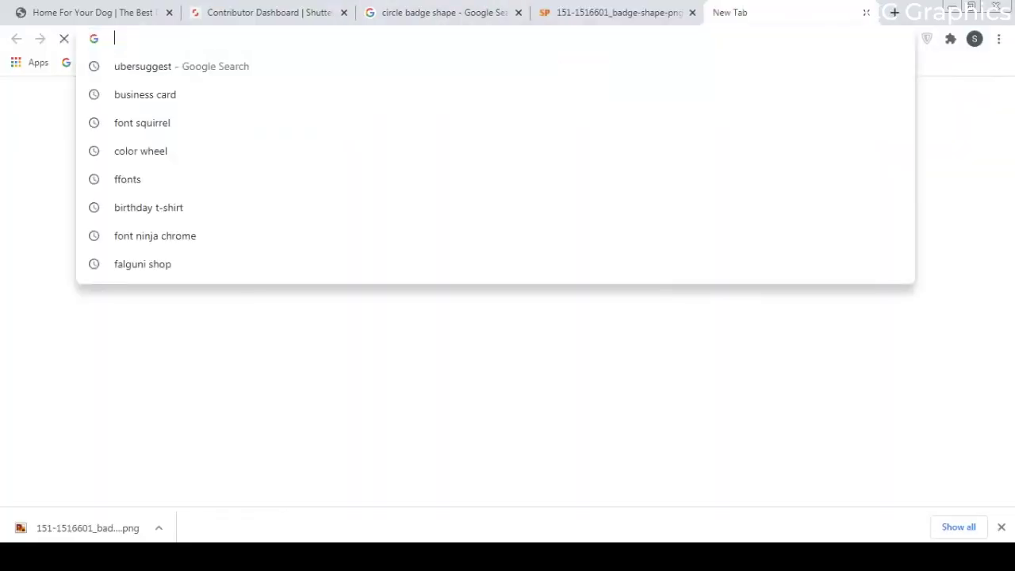
text(master)
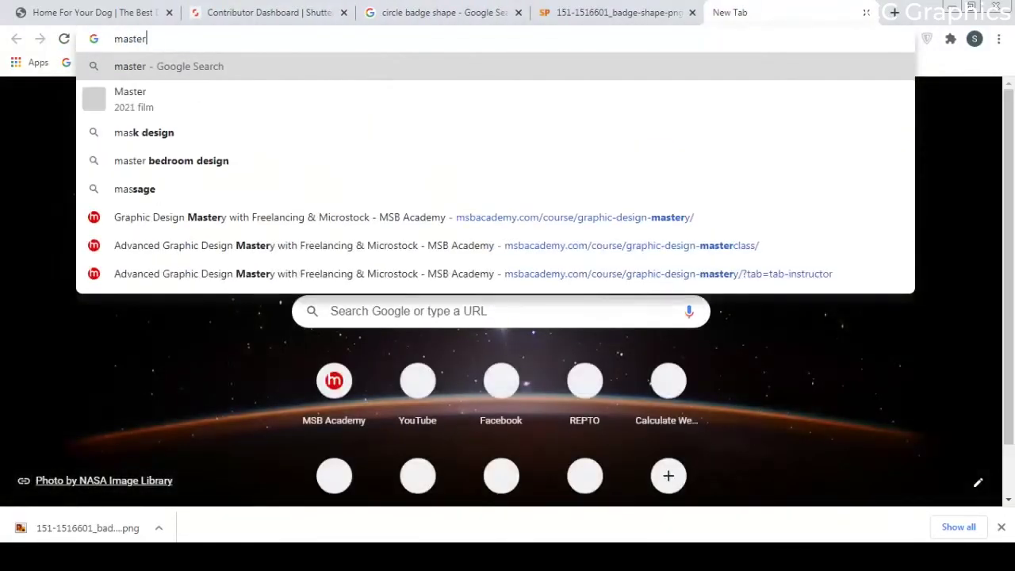
text(plan font)
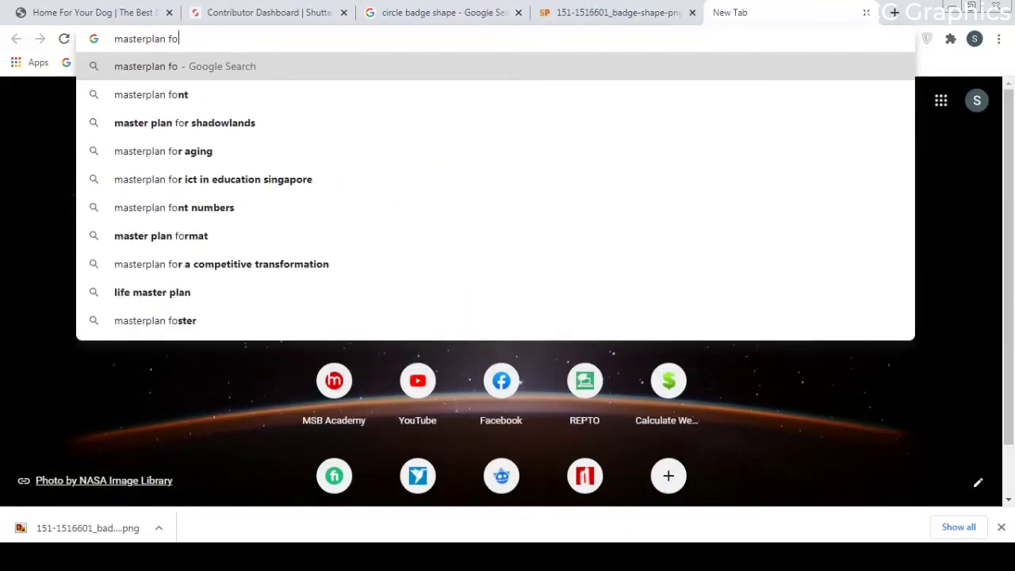
key(Return)
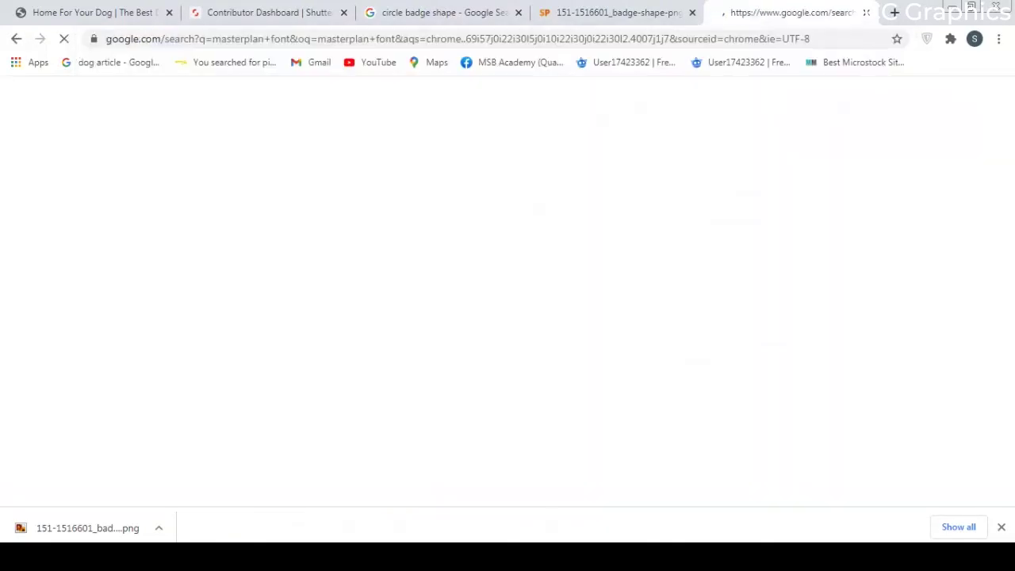
right_click(234, 248)
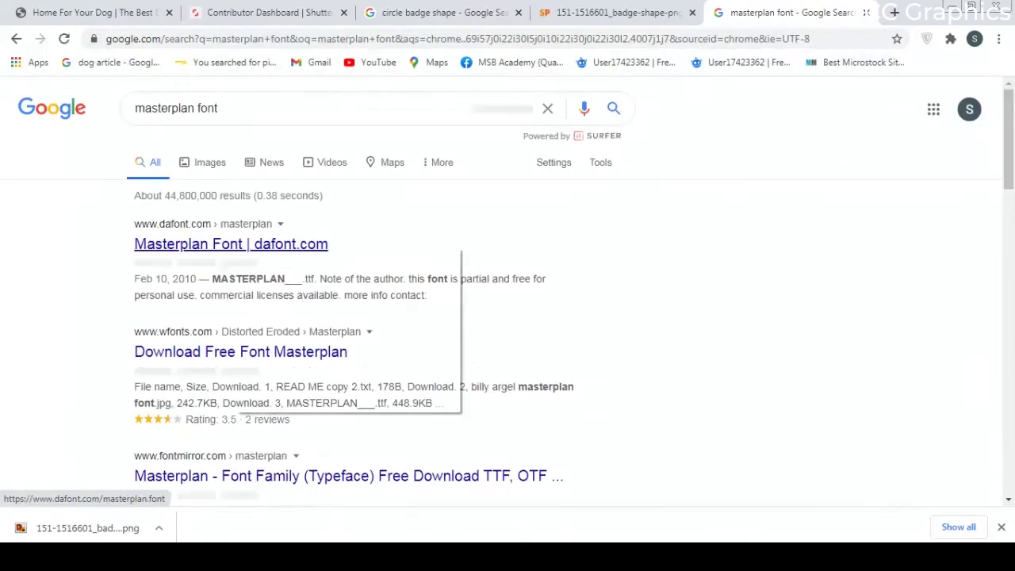
click(302, 257)
key(ctrl+Tab)
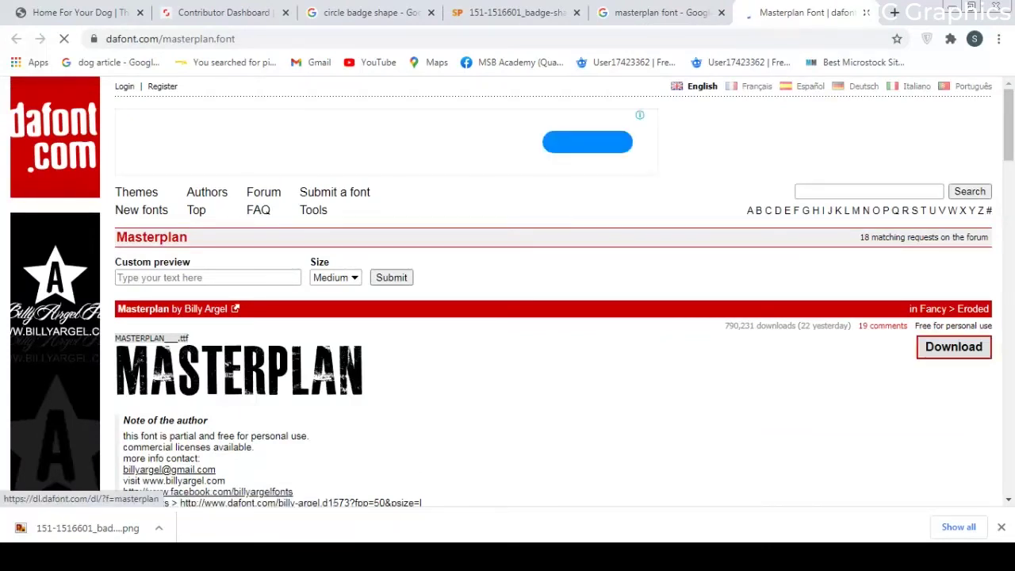
Download masterplan.zip from the dafont page and extract the archive to a masterplan folder inside the Compressed downloads folder
click(953, 346)
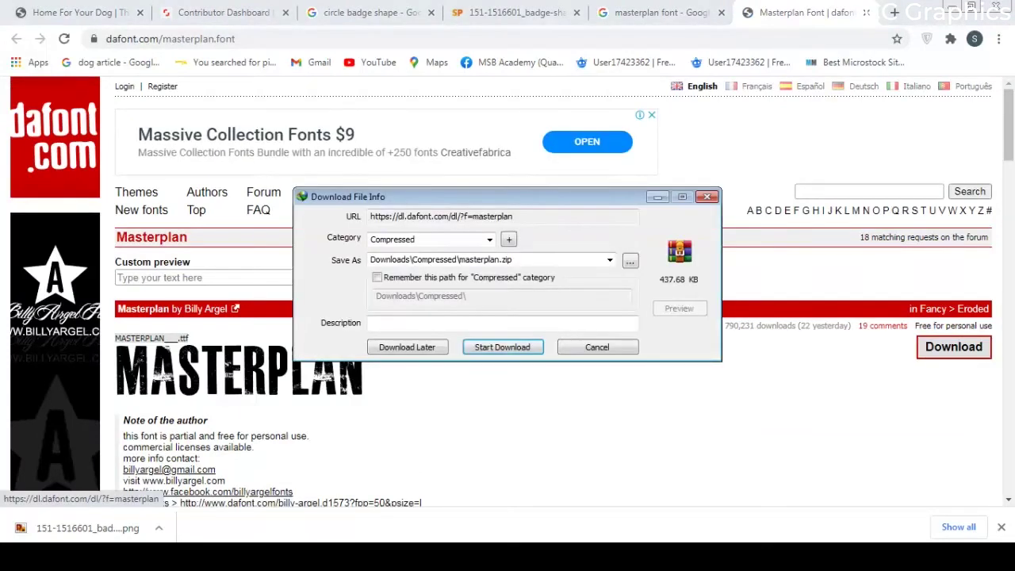
click(502, 347)
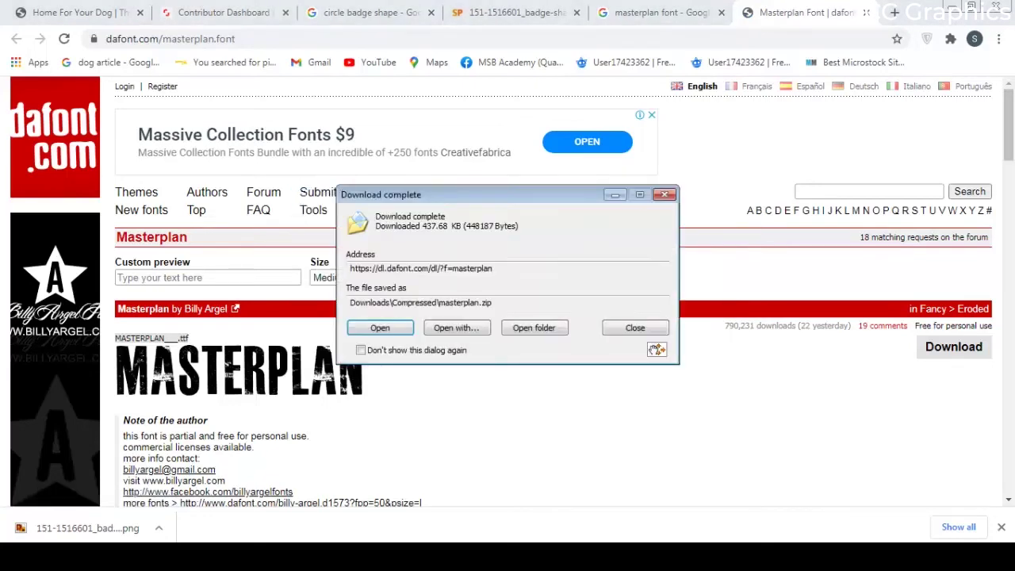
click(534, 327)
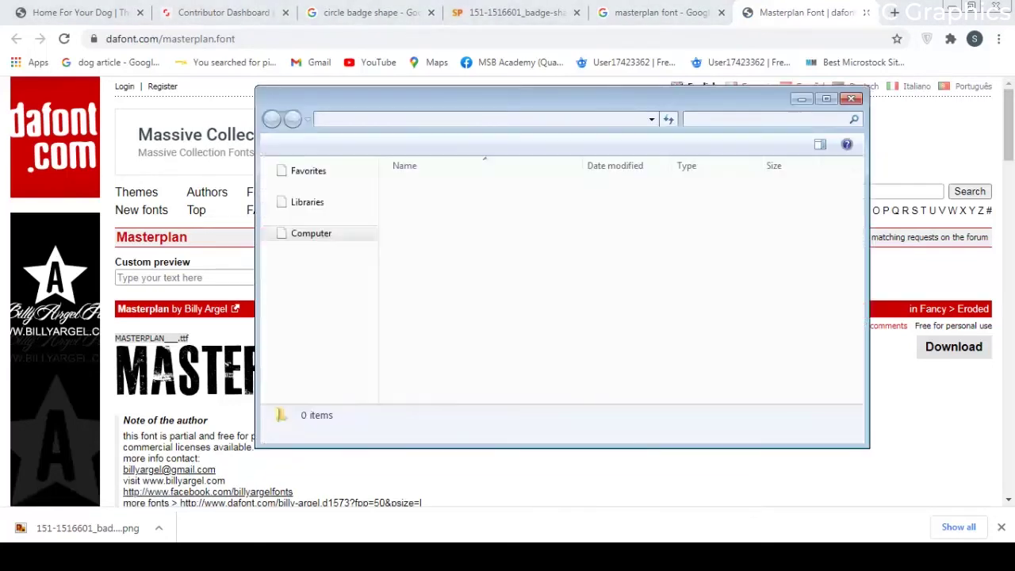
right_click(432, 395)
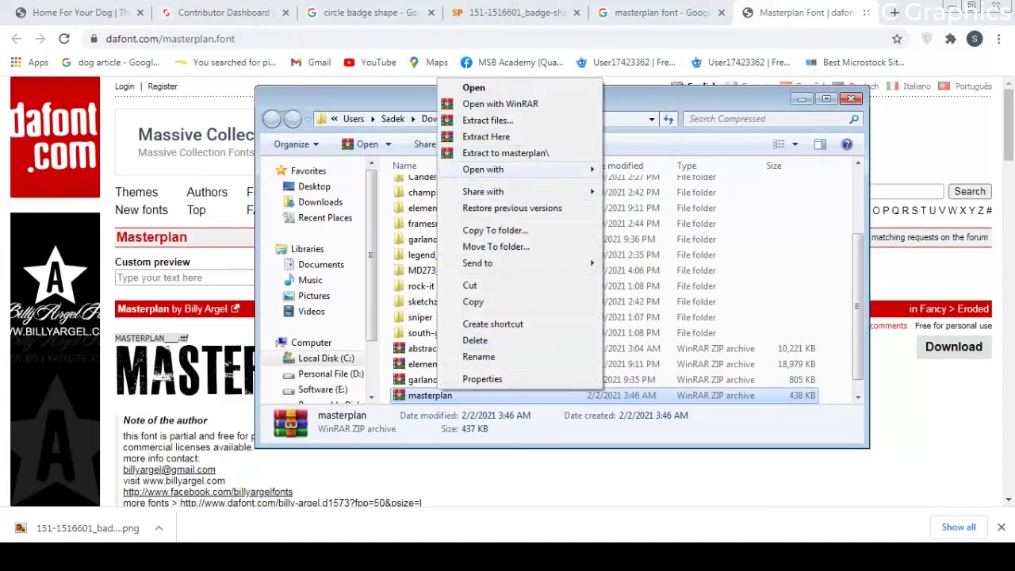
click(501, 120)
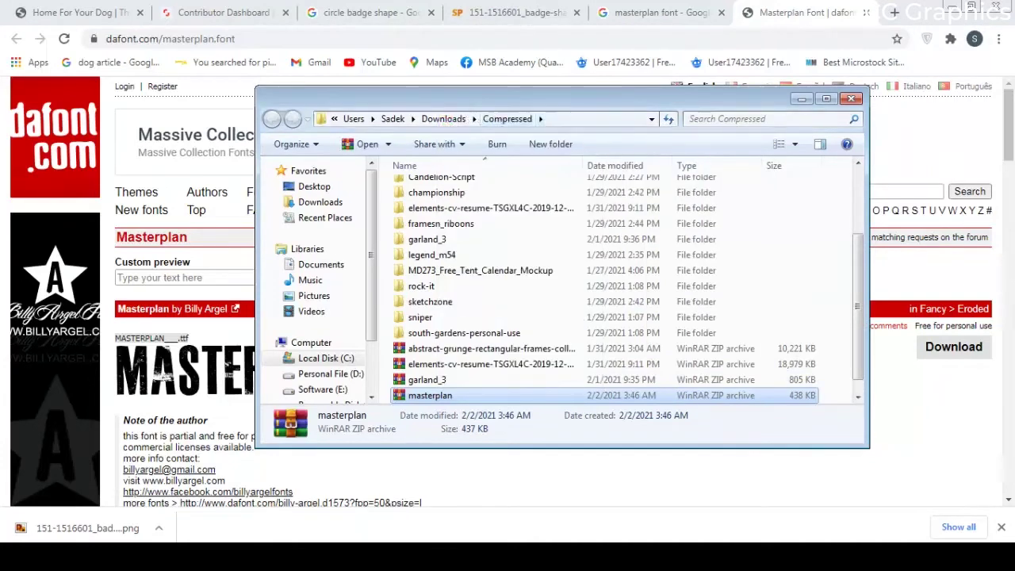
key(Return)
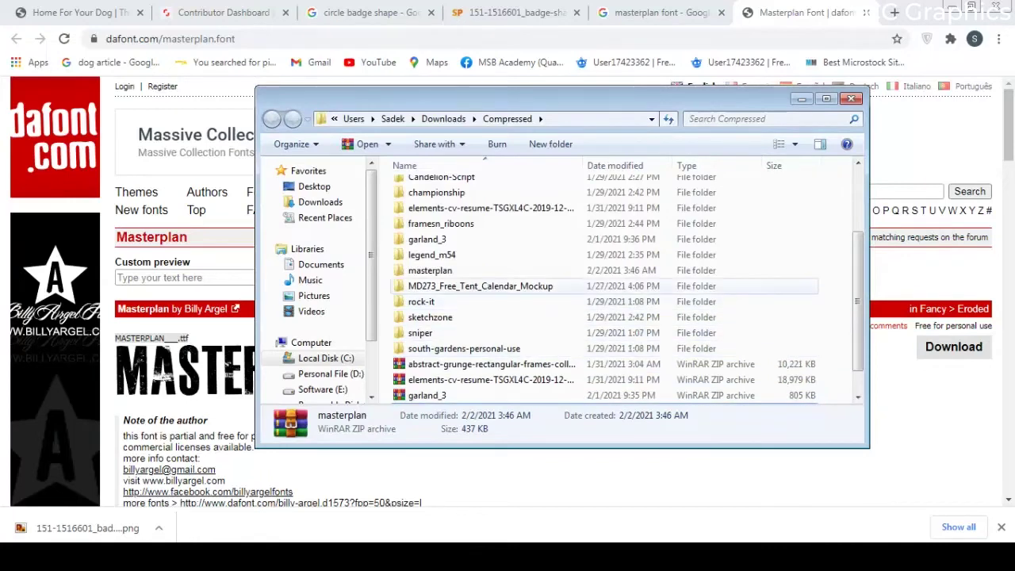
Install the MASTERPLAN TrueType font from the extracted masterplan folder, close its preview and return to the Photoshop document
double_click(444, 270)
click(442, 203)
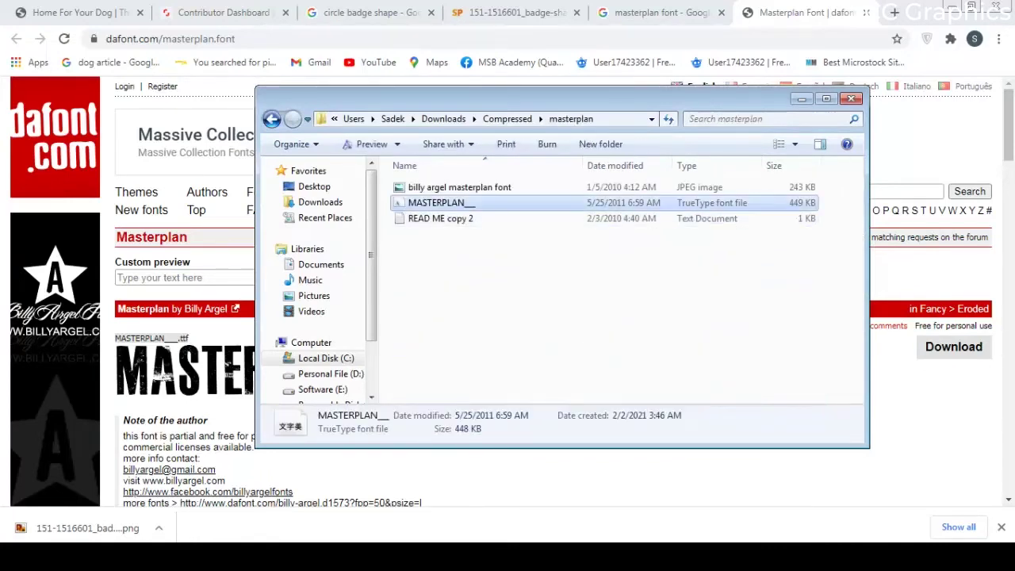
double_click(441, 203)
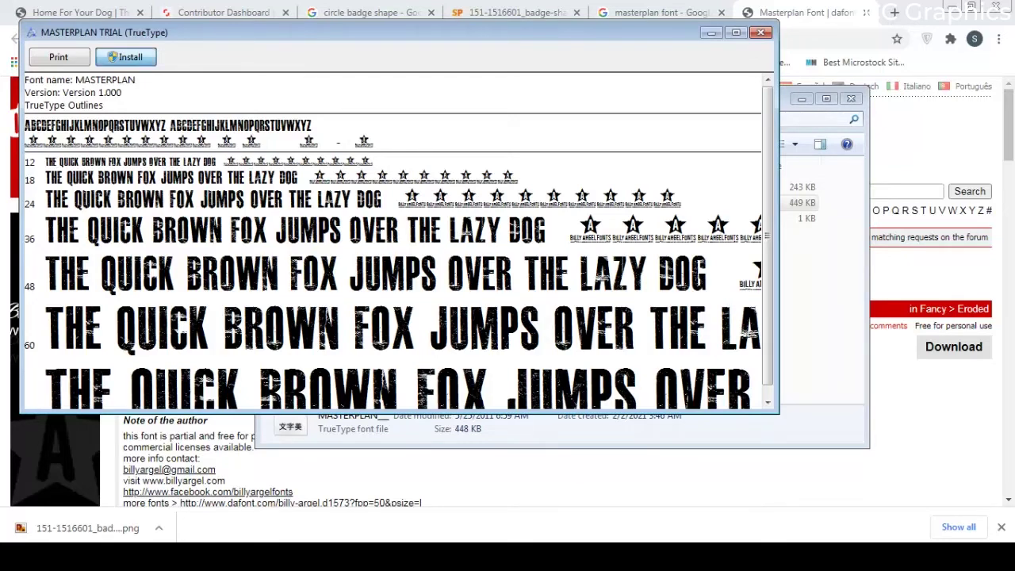
click(126, 57)
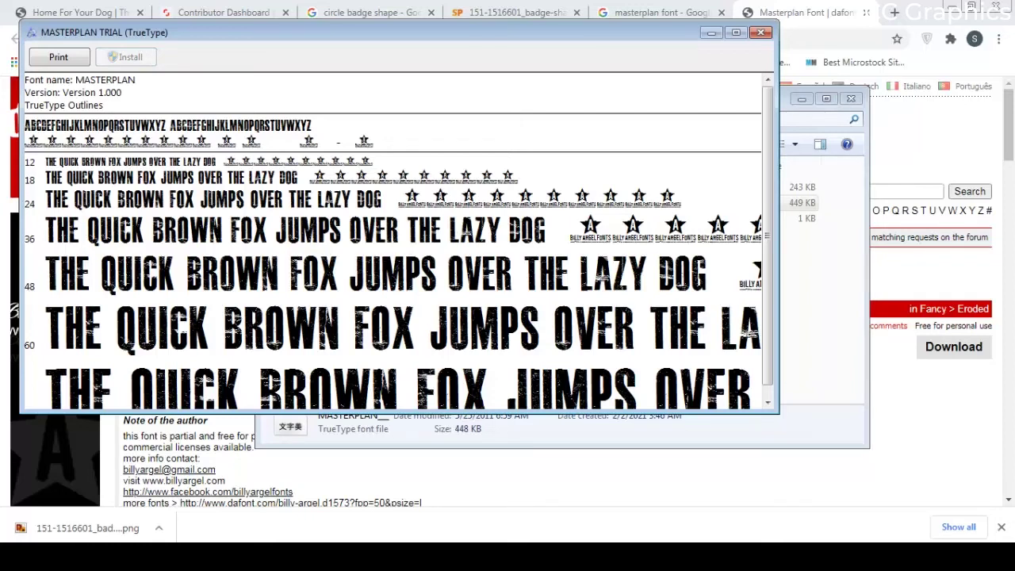
click(761, 31)
right_click(434, 203)
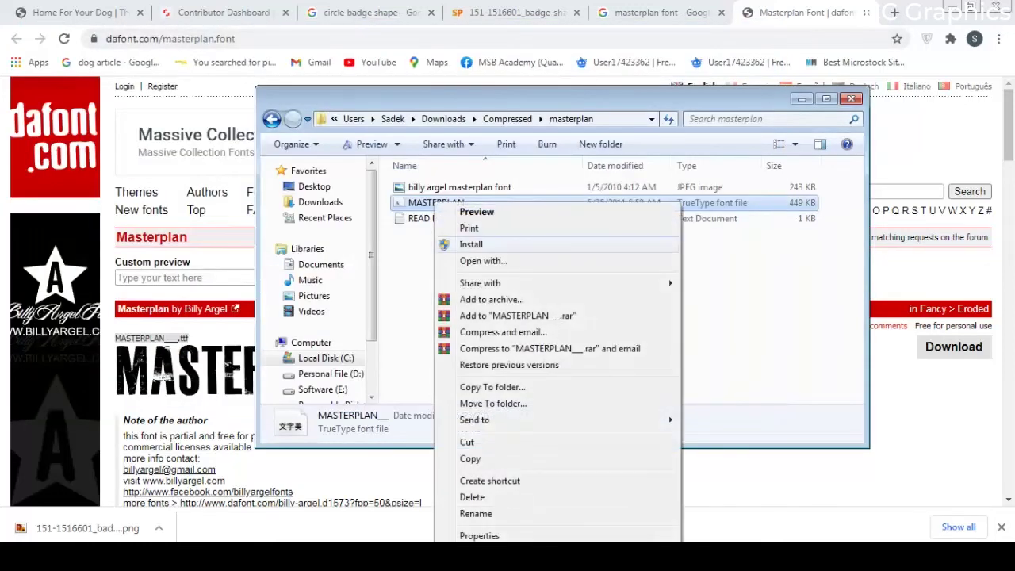
click(414, 291)
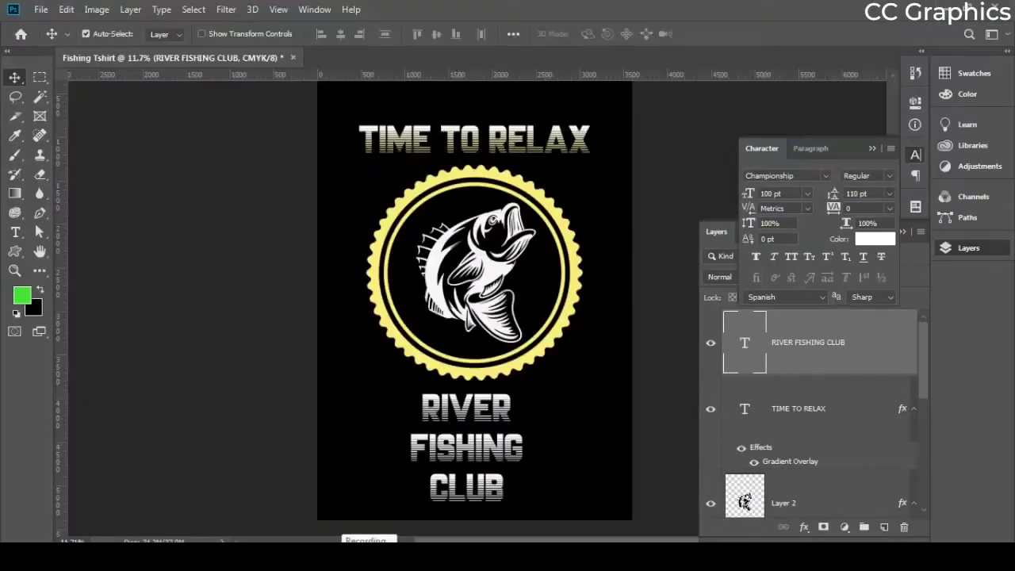
Change the font of the word RIVER in the RIVER FISHING CLUB text layer to MASTERPLAN TRIAL
double_click(744, 343)
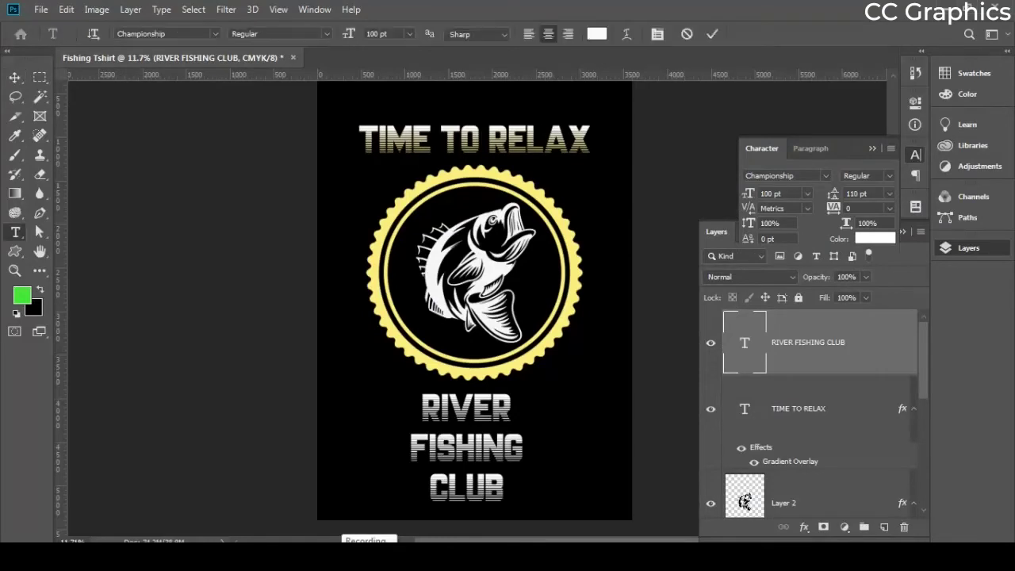
click(514, 419)
drag(515, 419, 401, 413)
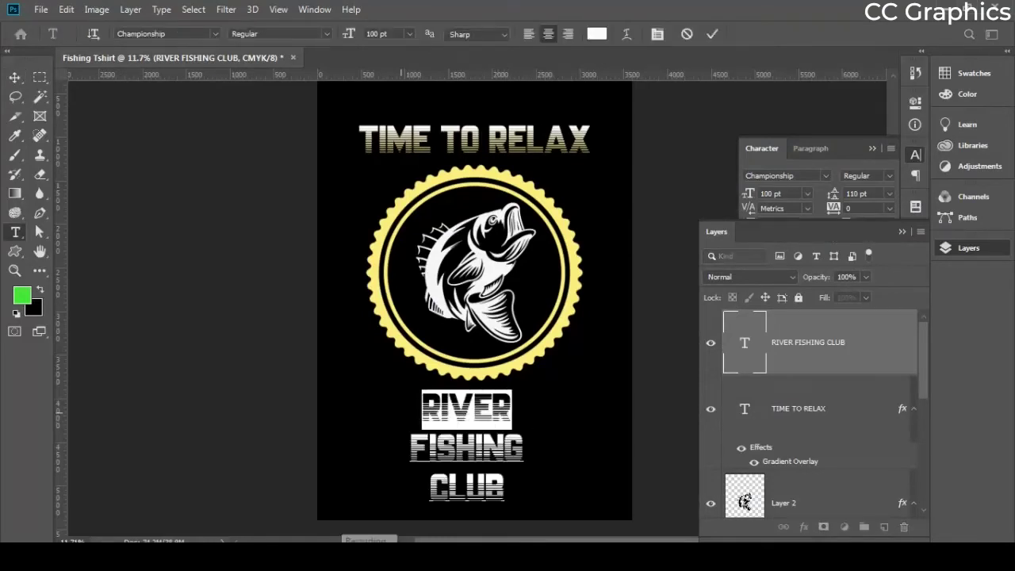
click(143, 34)
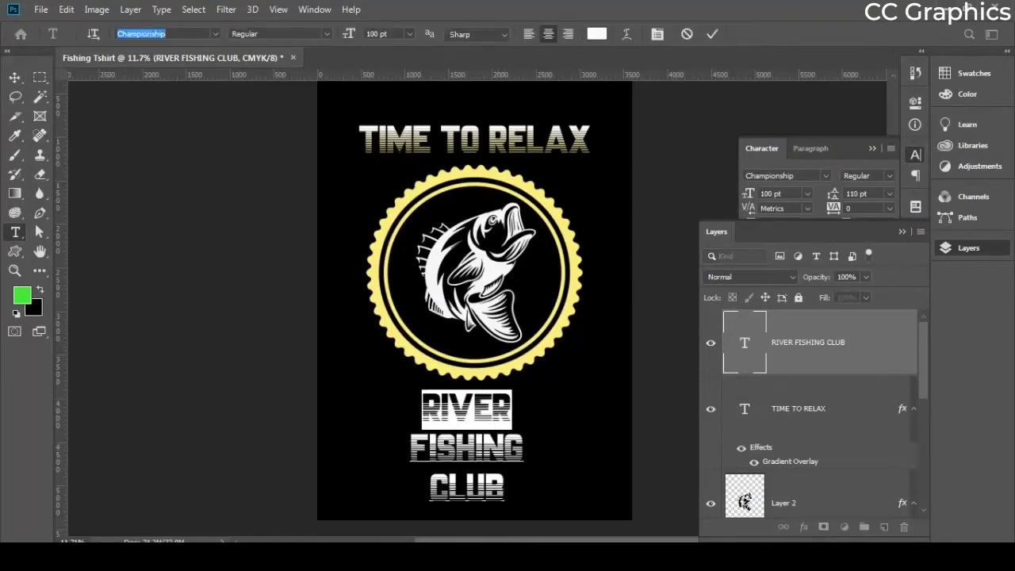
text(master)
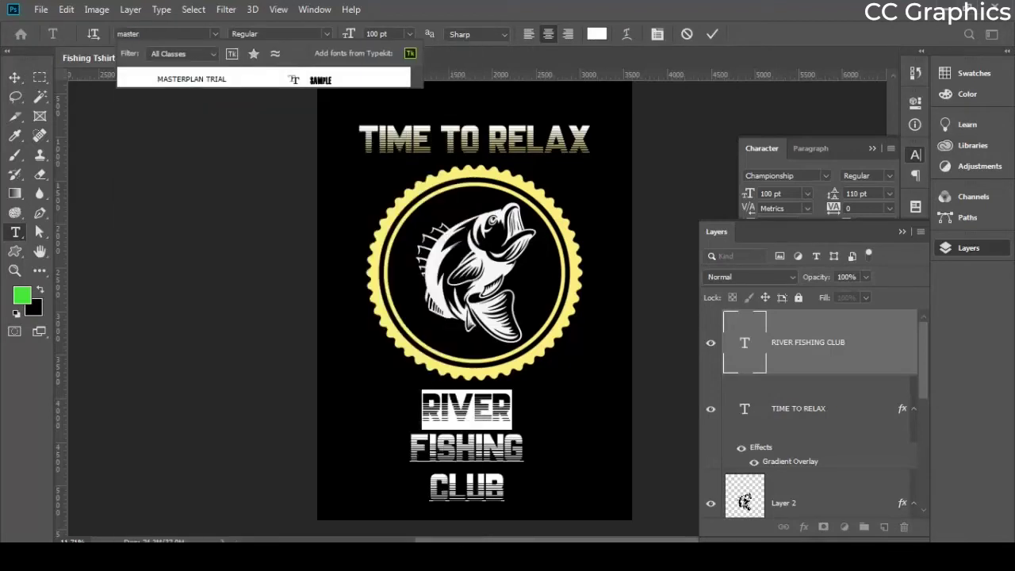
key(Down)
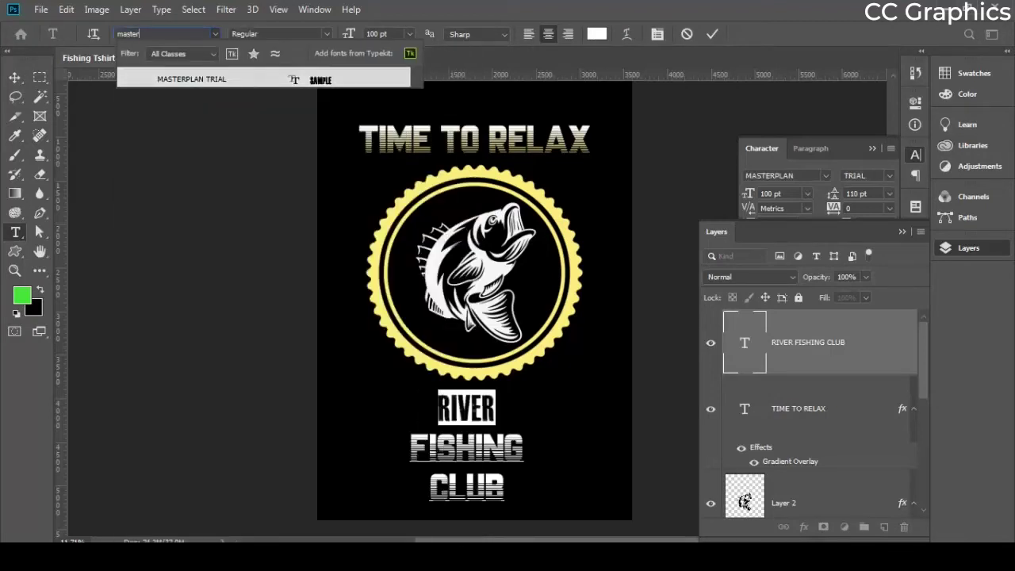
key(Return)
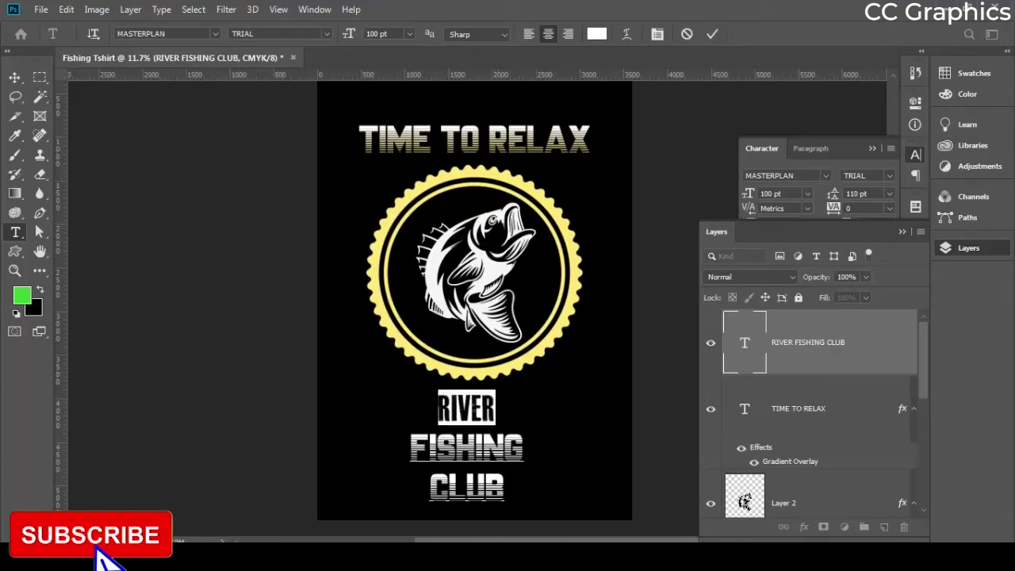
Set the size of the word RIVER to 200 pt and move the text slightly down, clear of the badge
click(379, 34)
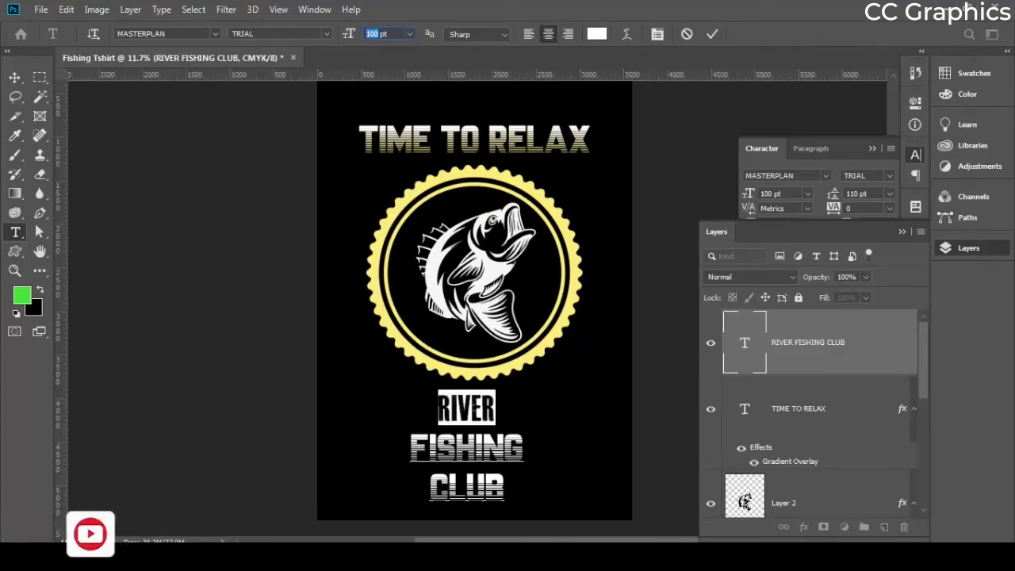
text(200)
key(Return)
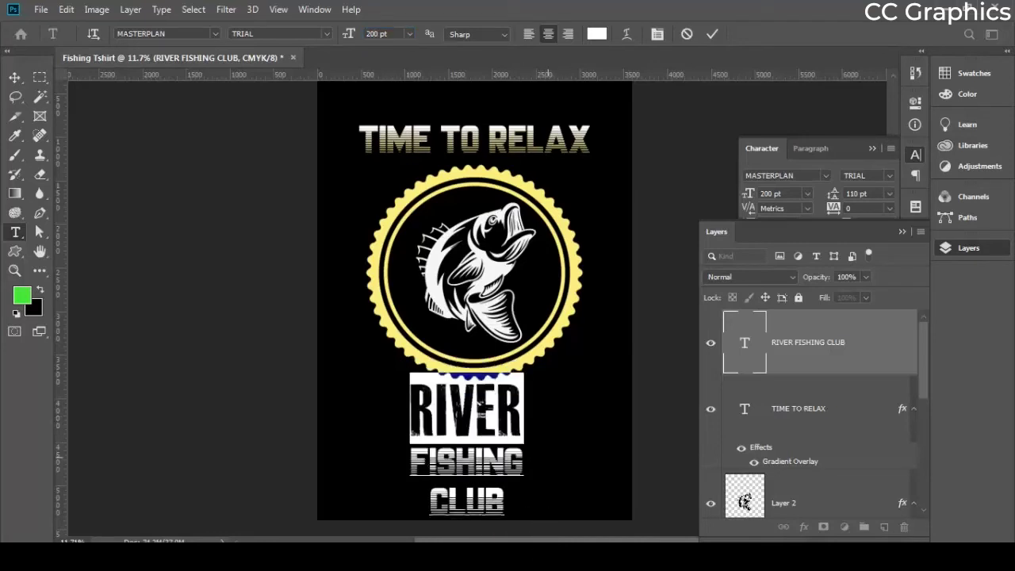
drag(548, 464, 553, 466)
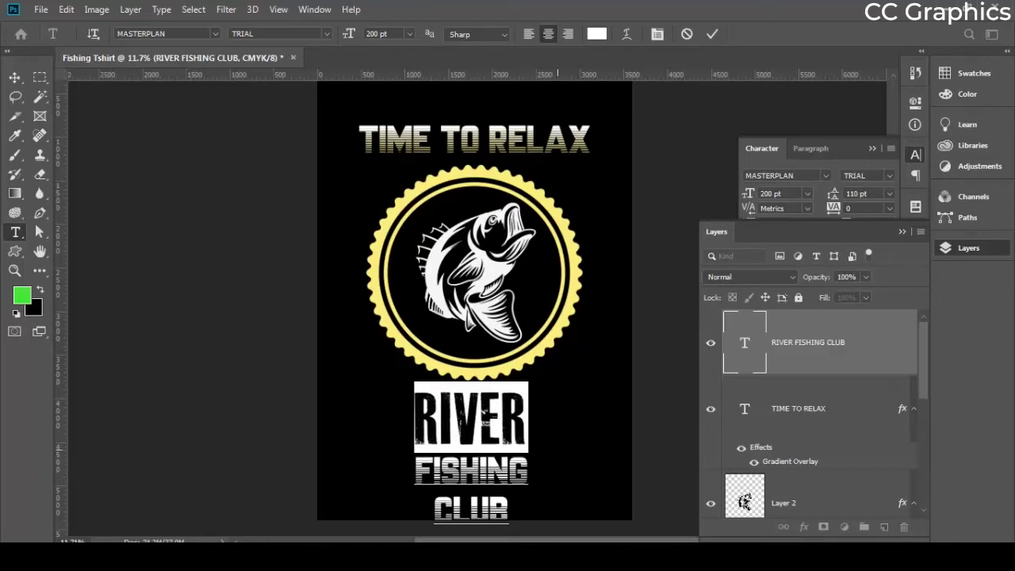
scroll(476, 317, up, 1)
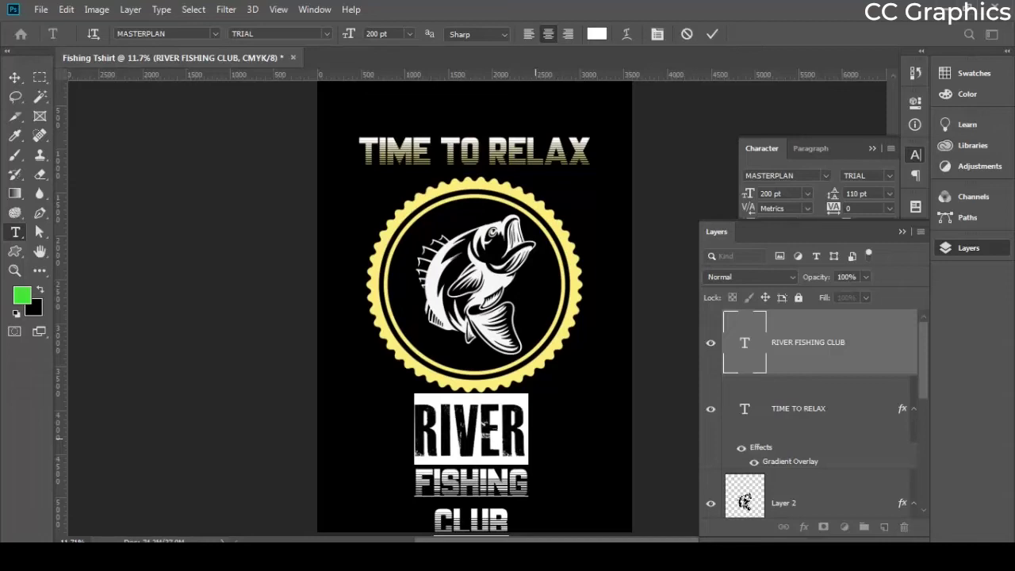
Join FISHING and CLUB on one line below RIVER and commit the text edit
double_click(521, 482)
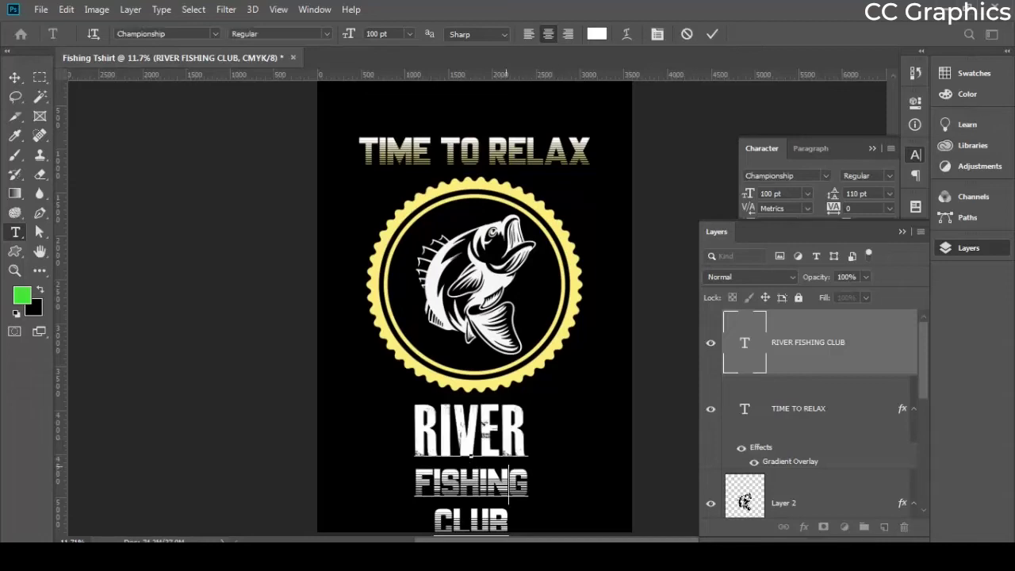
click(512, 490)
key(Delete)
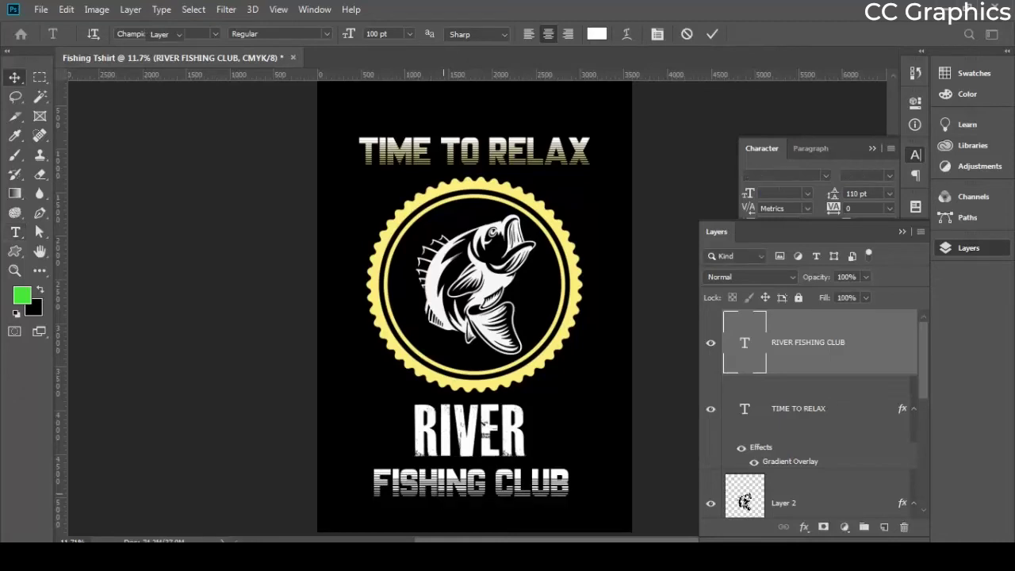
key(ctrl+Return)
Nudge the RIVER FISHING CLUB text slightly right, align it with the badge on their horizontal centers, and deselect both layers
mouse_move(484, 427)
mouse_down()
mouse_move(492, 417)
mouse_move(489, 428)
mouse_up()
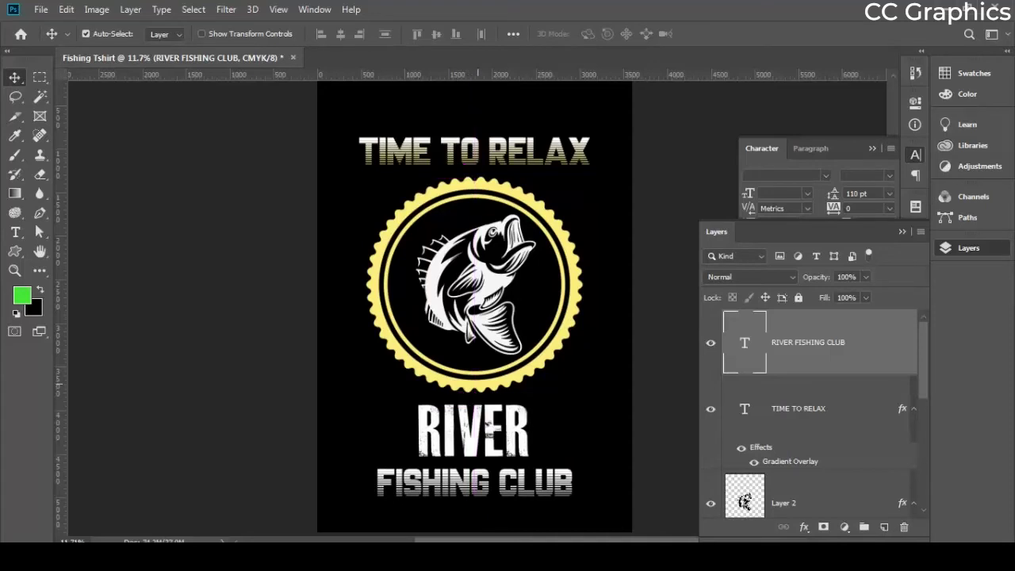
shift+click(480, 388)
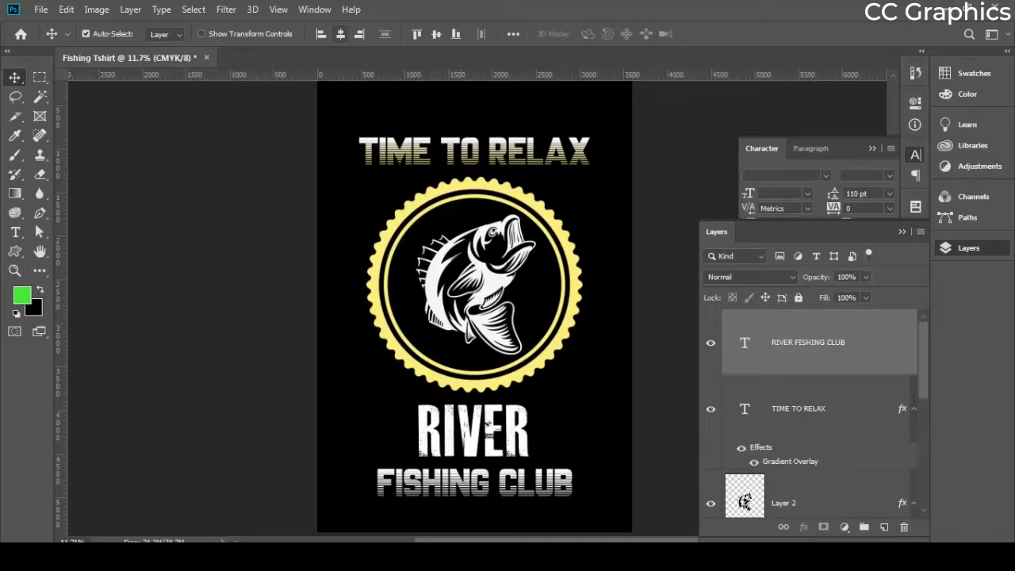
click(340, 34)
click(636, 437)
scroll(481, 508, up, 3)
scroll(432, 476, up, 1)
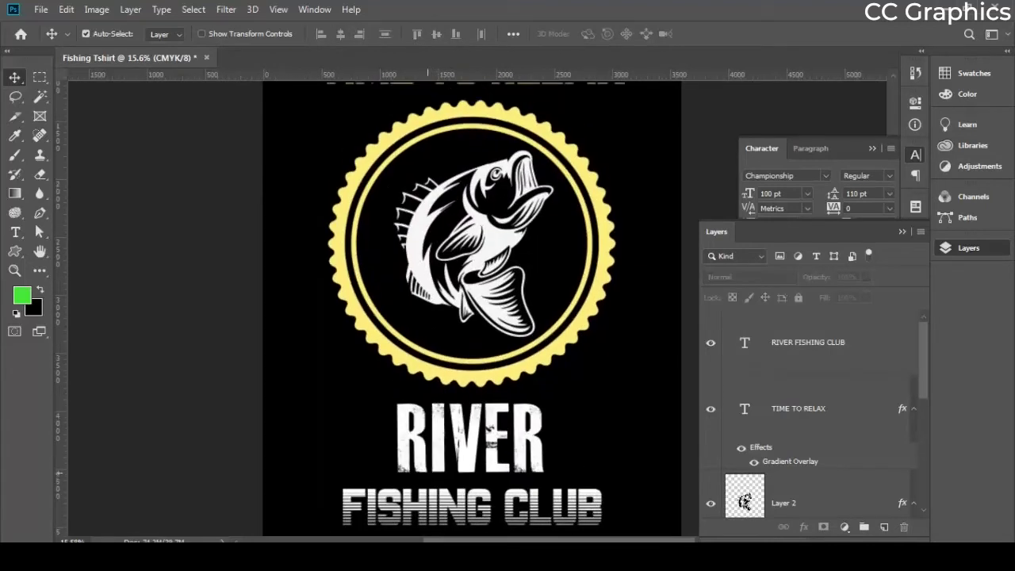
scroll(468, 436, down, 2)
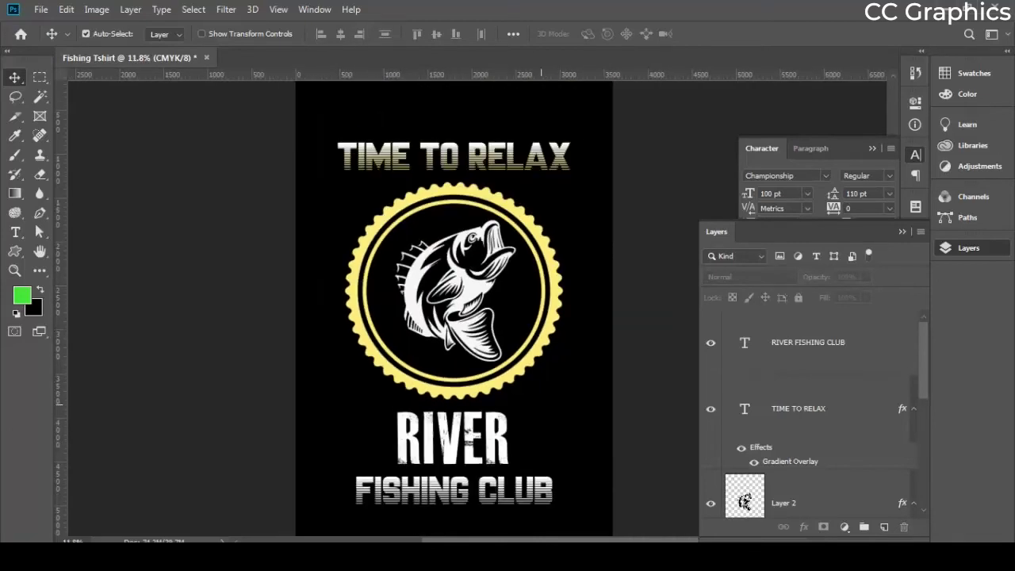
scroll(468, 435, down, 1)
scroll(470, 432, up, 3)
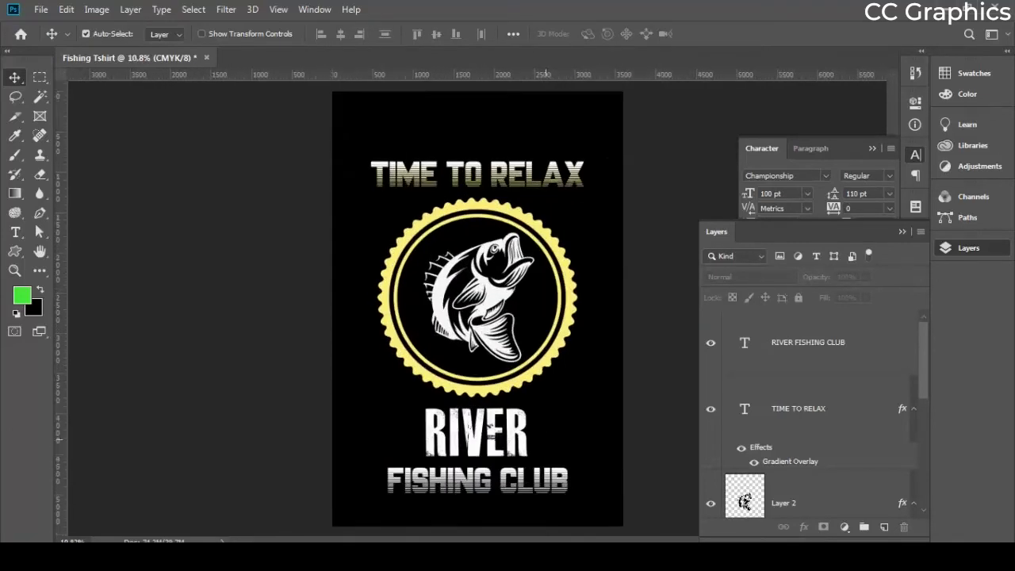
scroll(452, 358, down, 2)
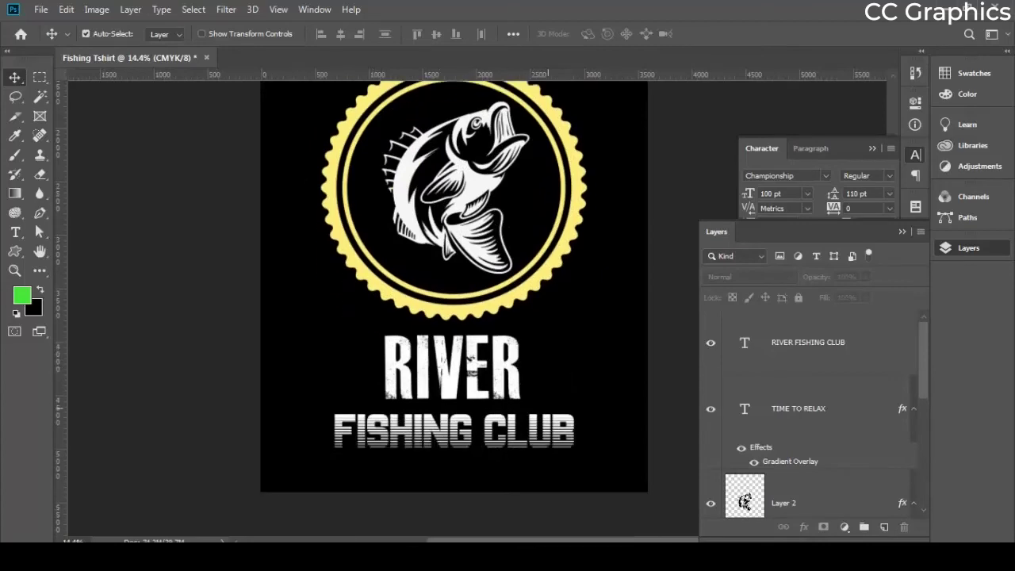
Place a horizontal guide along the top edge of RIVER and vertical guides just outside its right and left ends
scroll(632, 419, up, 6)
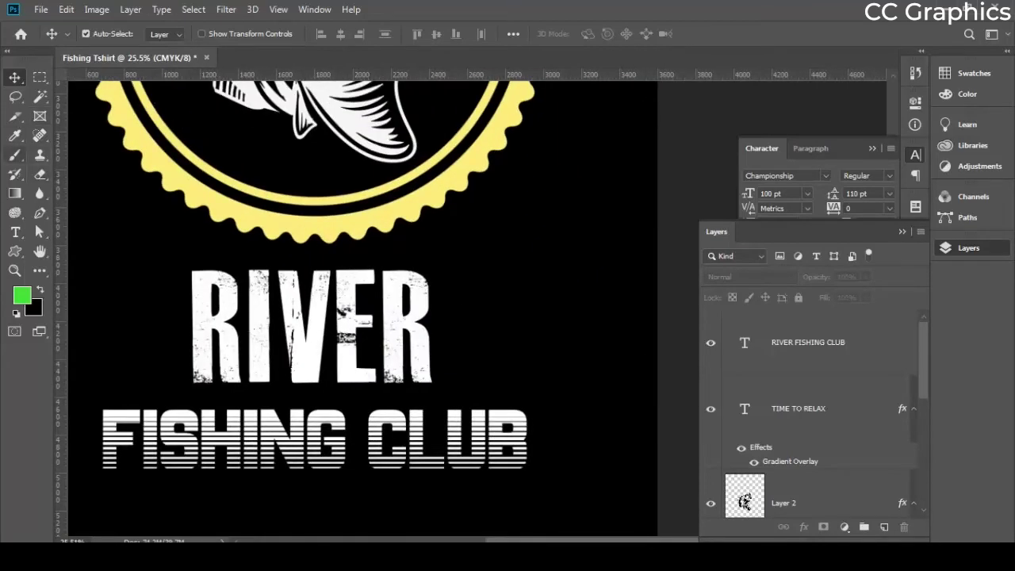
click(40, 212)
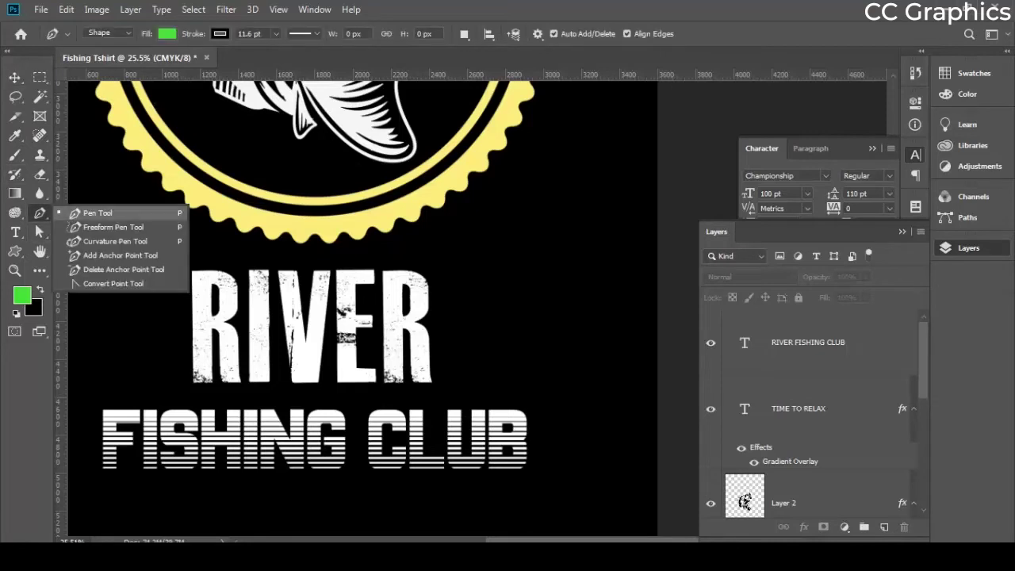
click(98, 213)
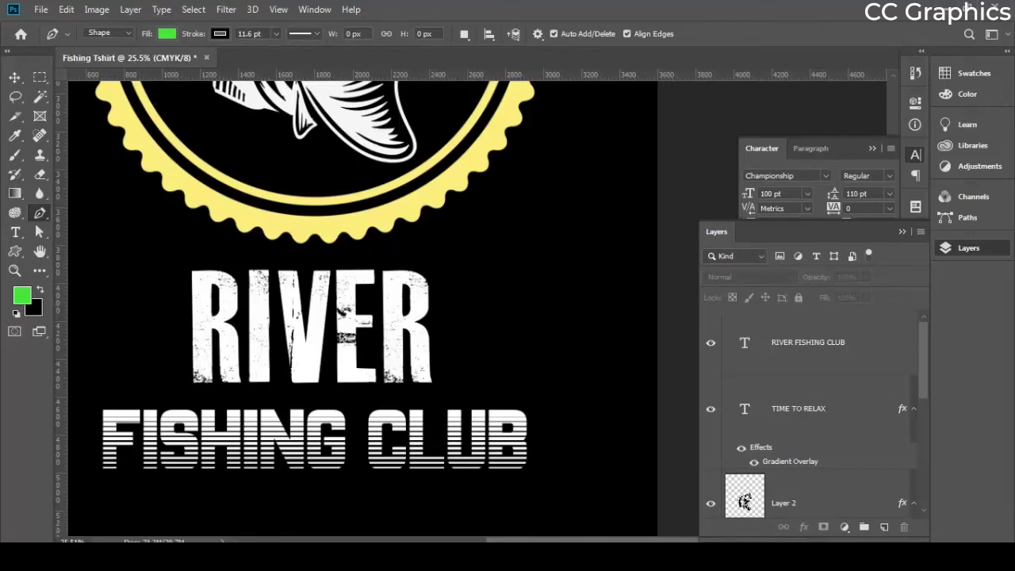
drag(540, 74, 539, 268)
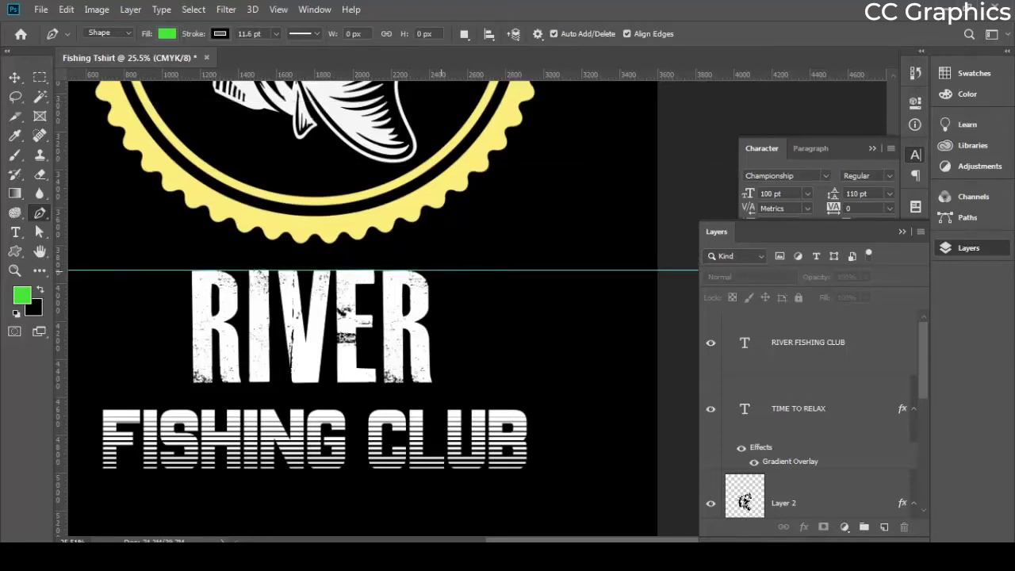
drag(60, 297, 439, 297)
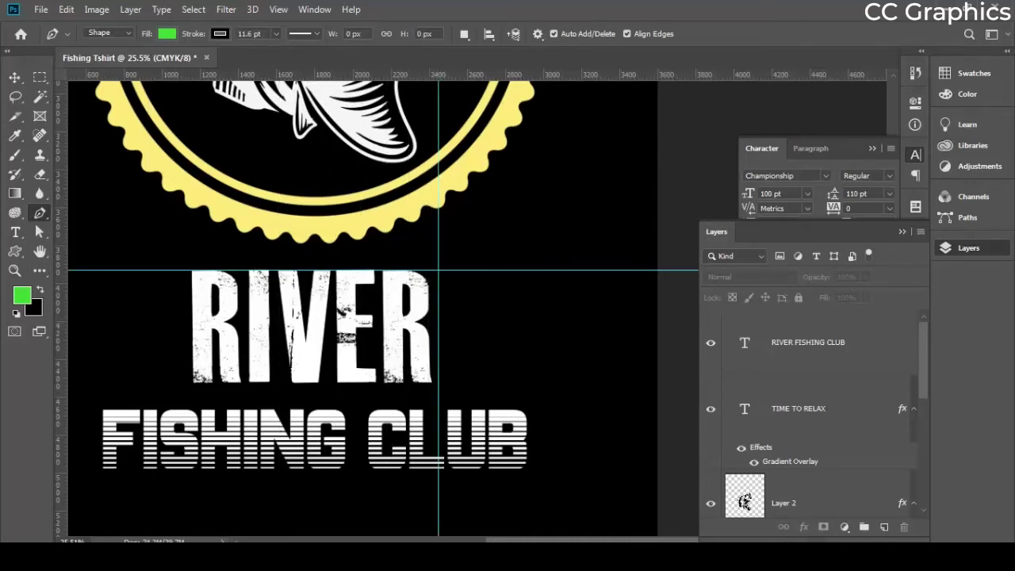
drag(60, 295, 186, 295)
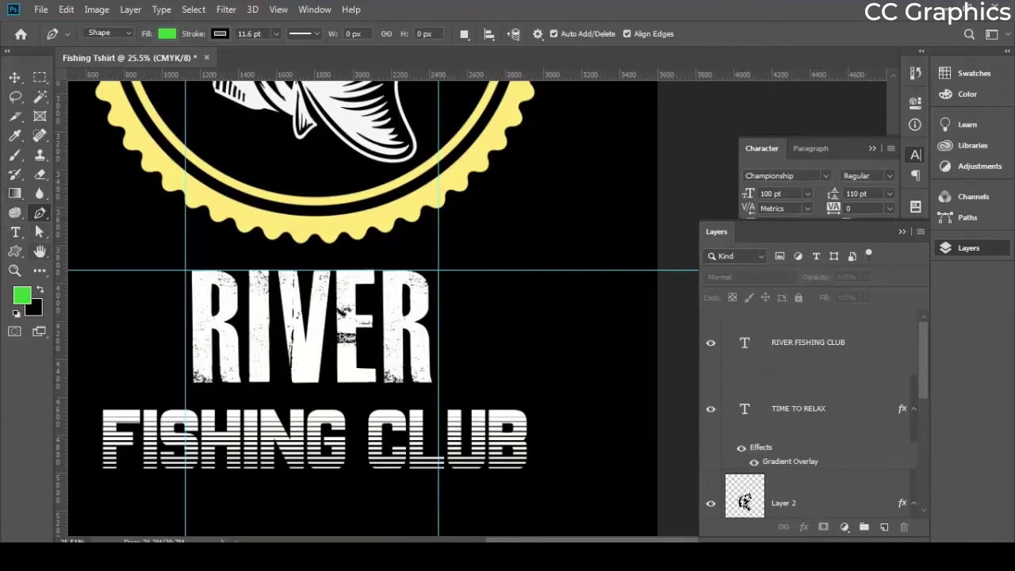
Draw a thin rectangle about 909 by 51 px, starting where the guides cross at the upper right of RIVER
click(15, 250)
right_click(15, 251)
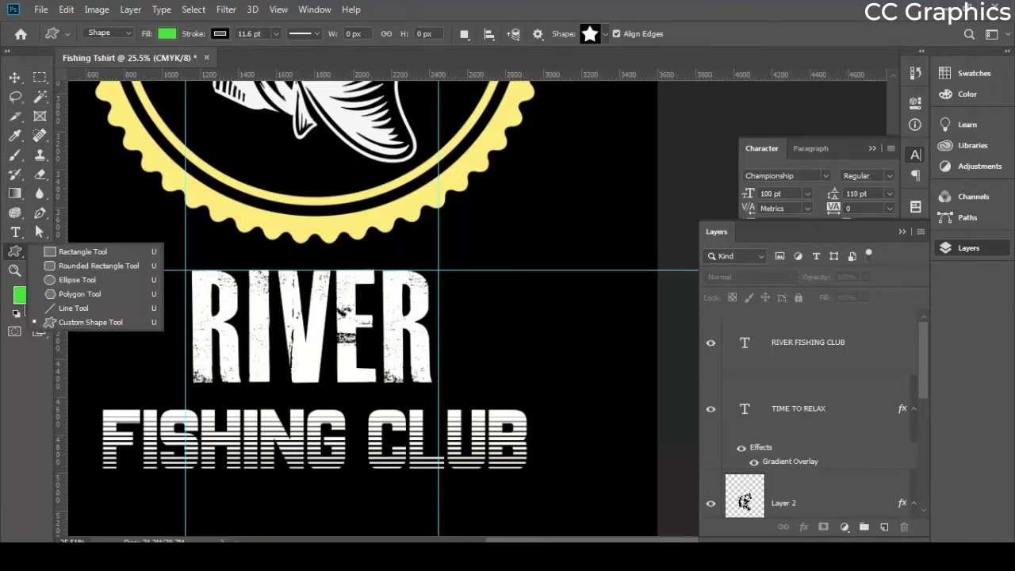
click(79, 248)
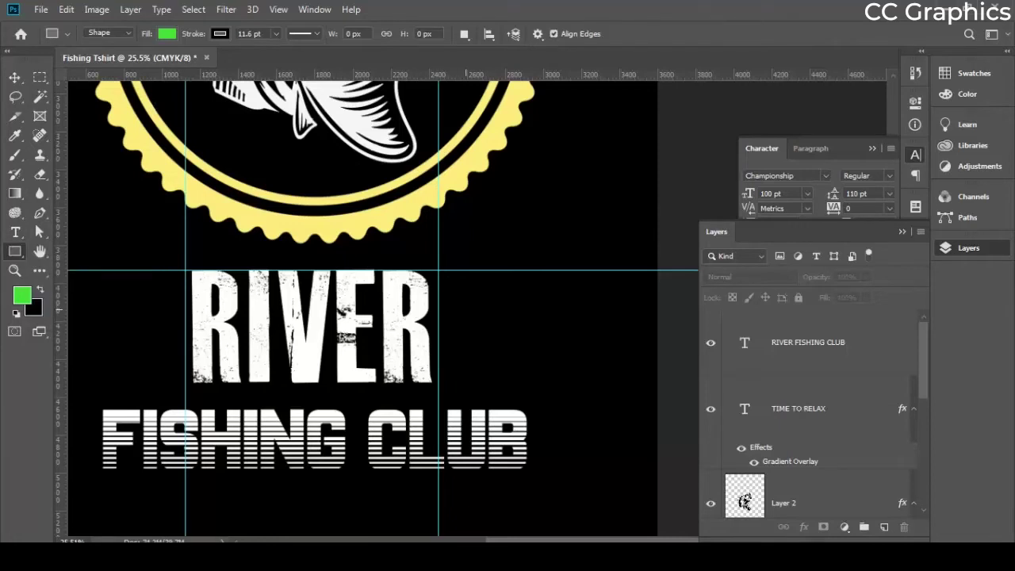
drag(437, 269, 611, 279)
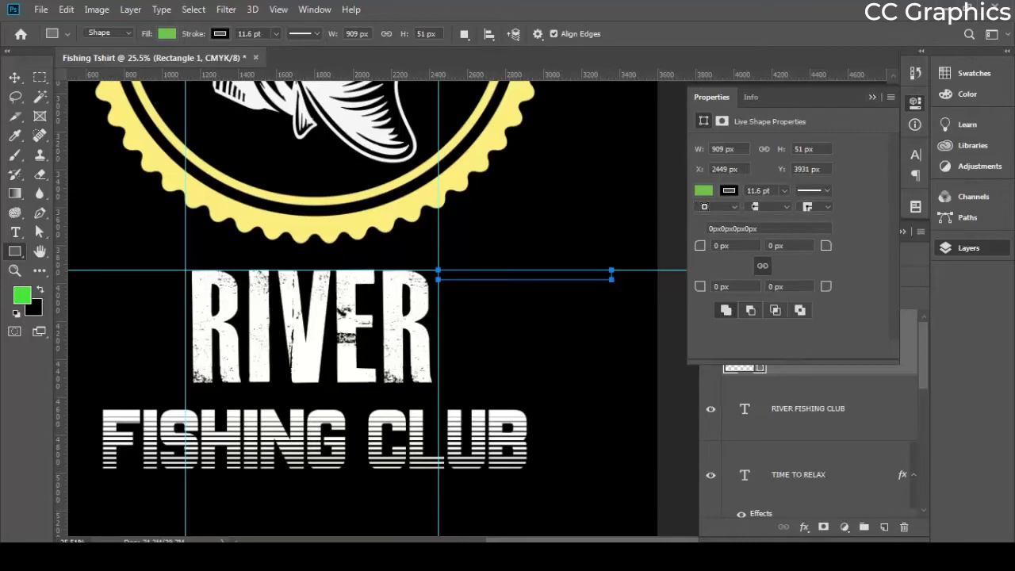
click(872, 97)
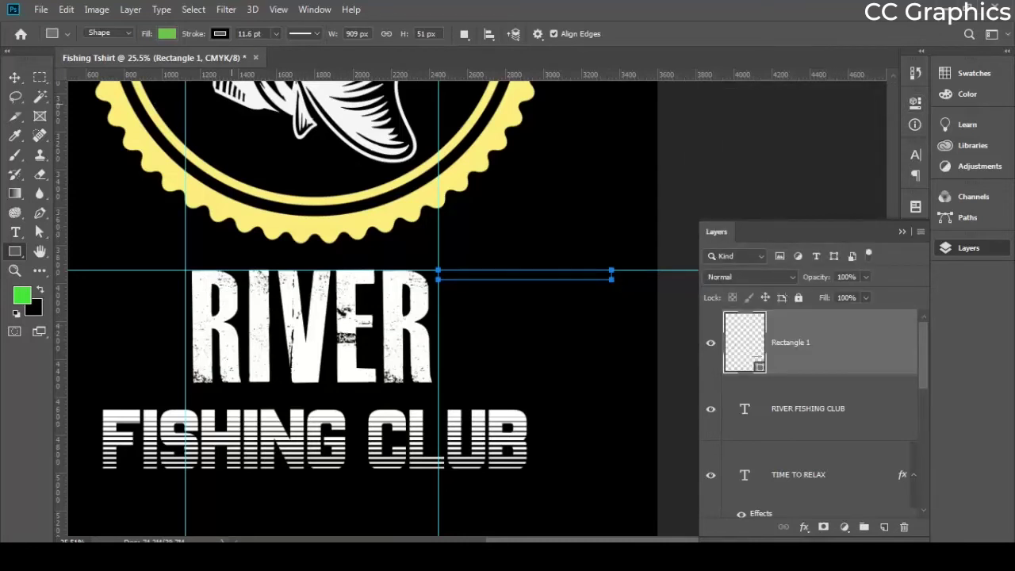
Remove the stroke from the new rectangle so that only its green fill is used
click(220, 33)
click(155, 62)
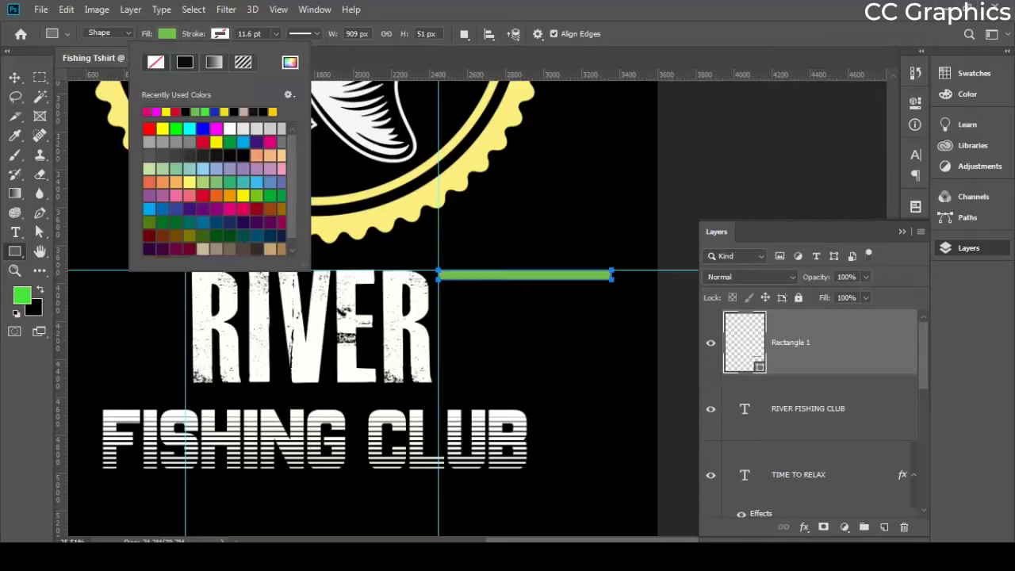
key(Return)
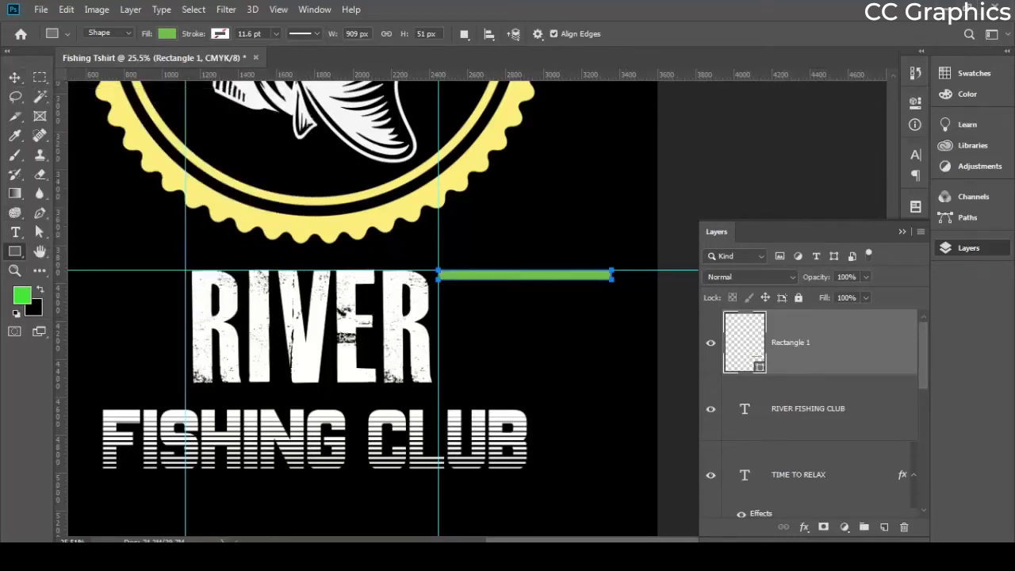
Add an anchor point at the middle of the green rectangle's right edge
click(14, 77)
scroll(511, 306, up, 5)
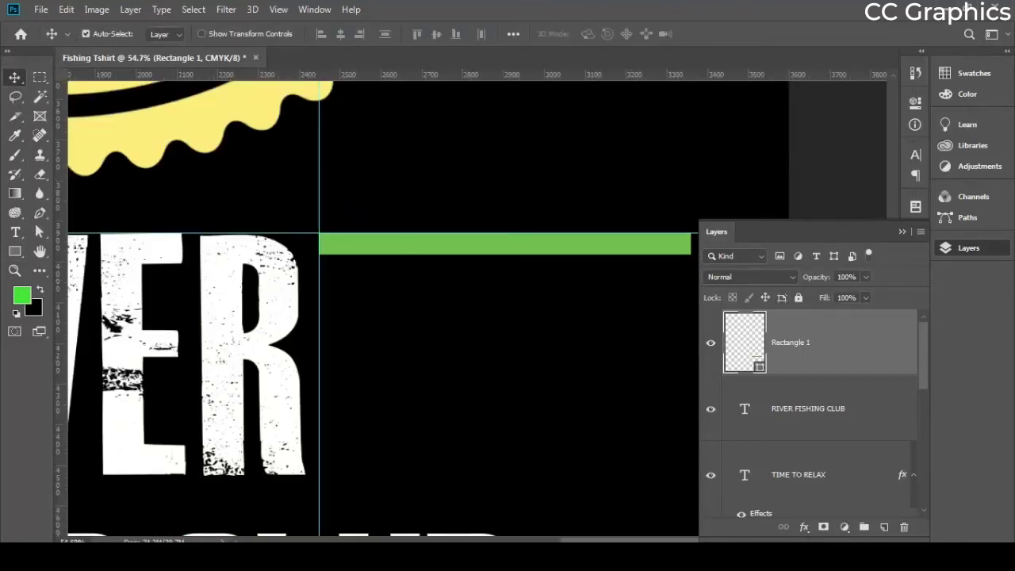
click(901, 232)
scroll(745, 237, up, 6)
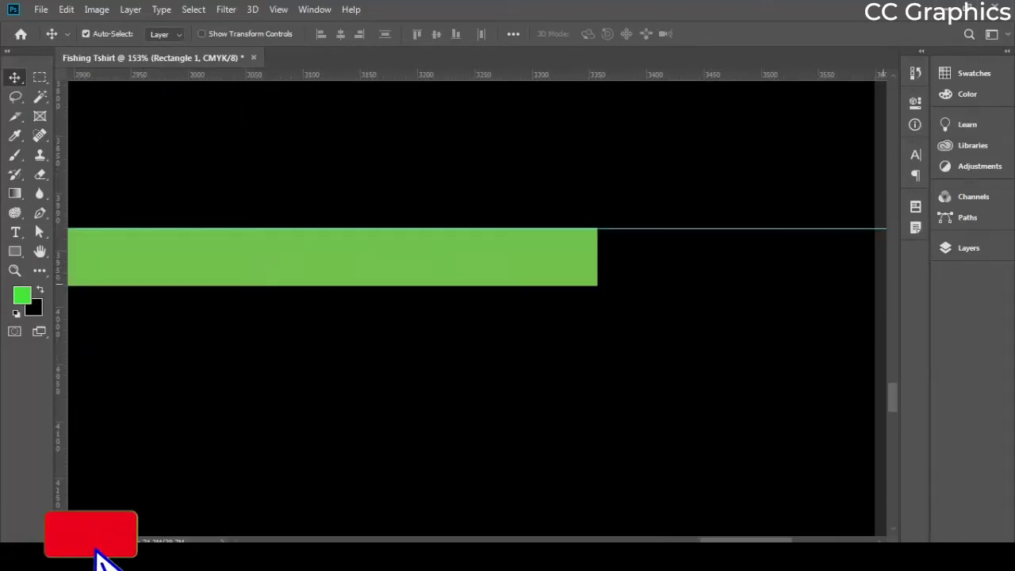
click(968, 248)
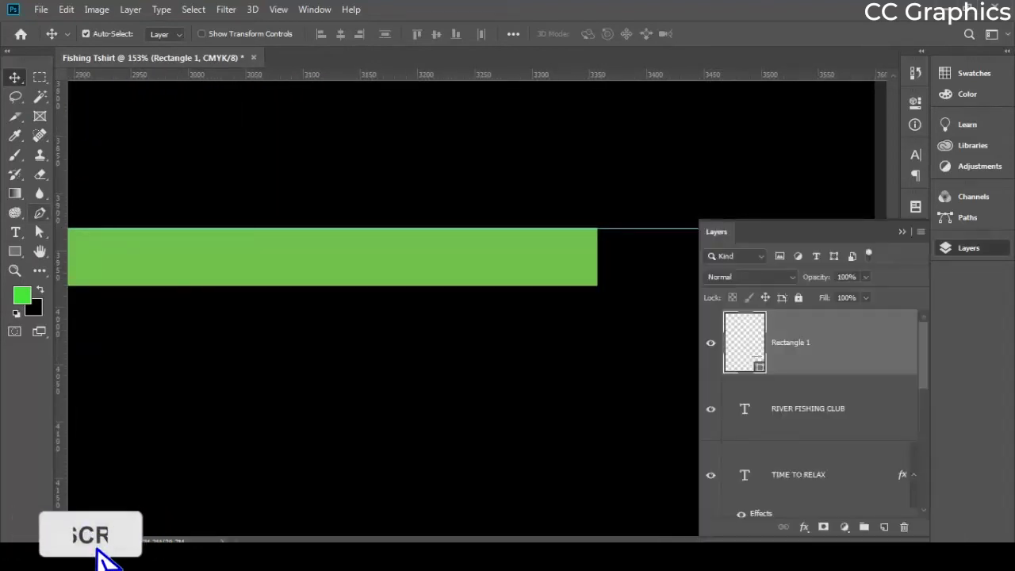
right_click(39, 212)
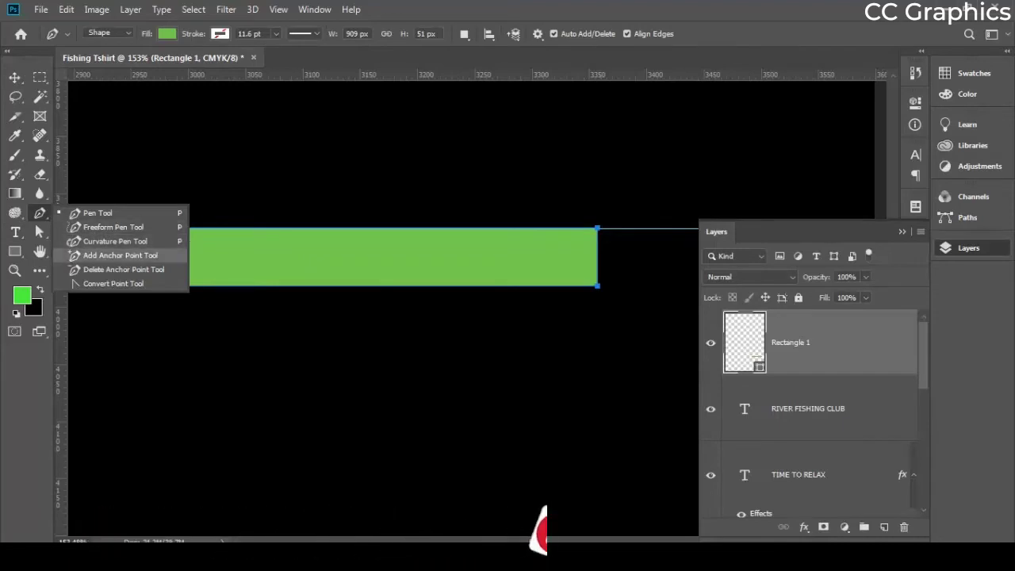
click(119, 254)
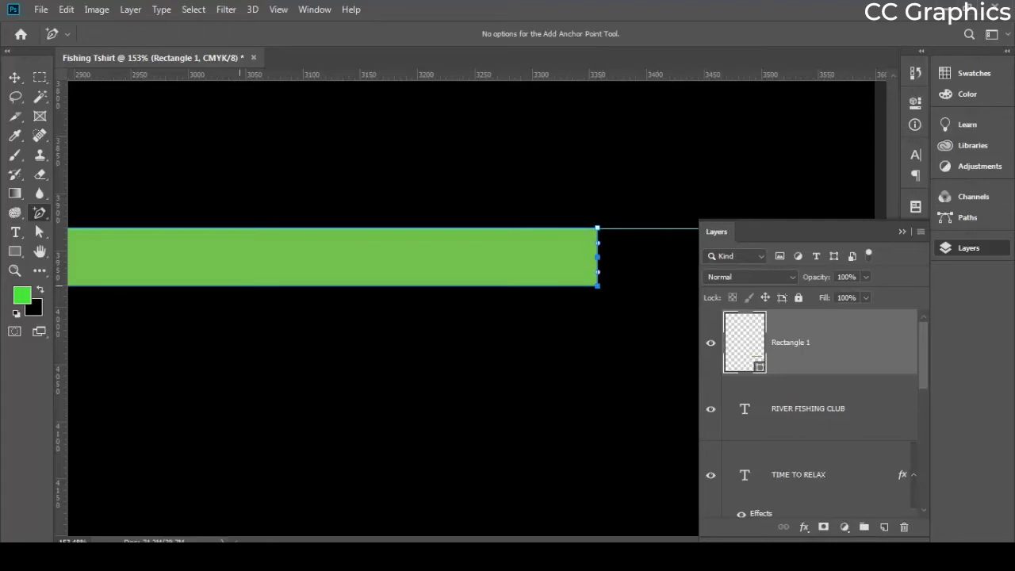
Delete the rectangle's upper right corner point so its top edge slopes to the added middle point
click(39, 231)
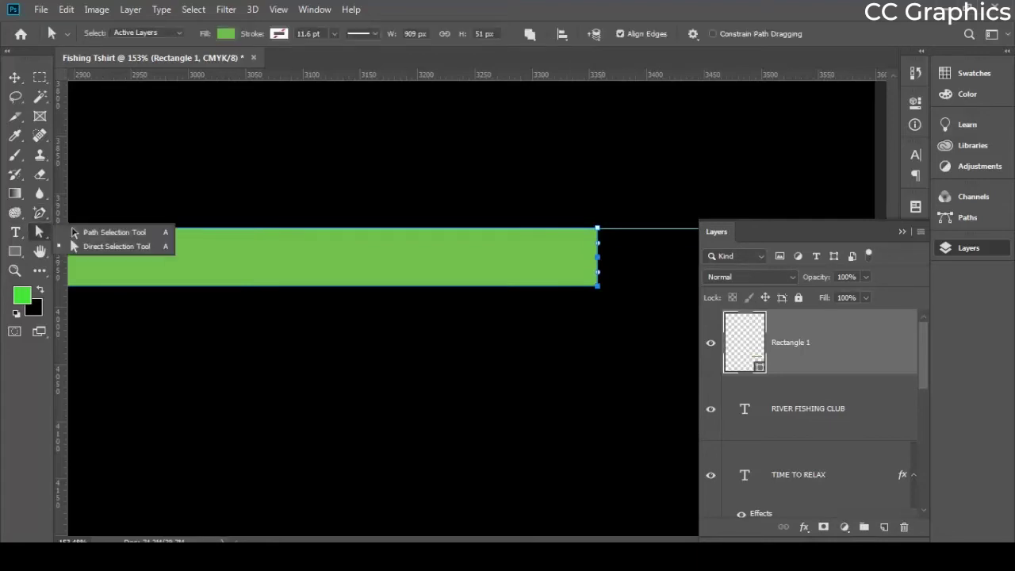
click(74, 232)
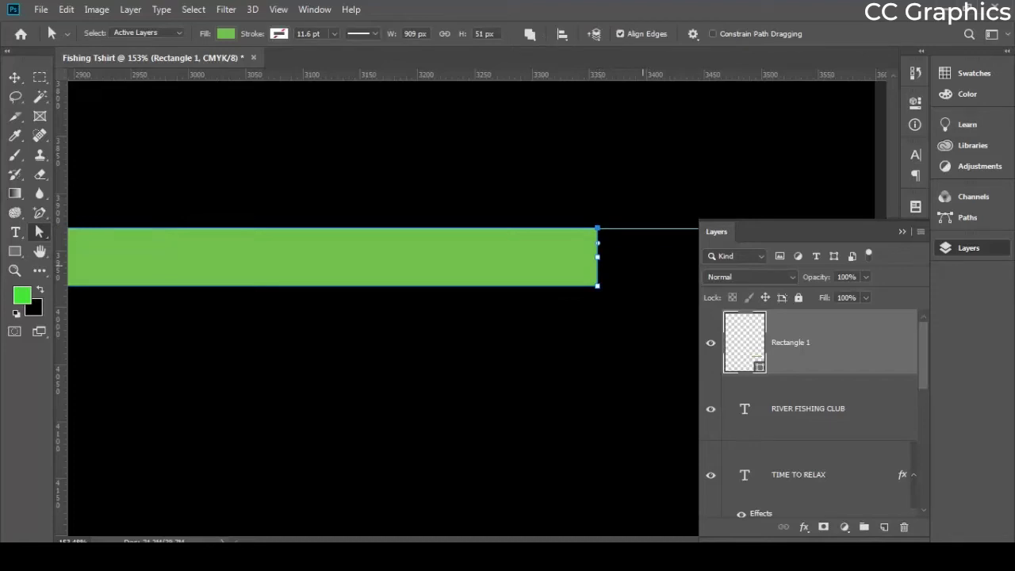
key(Delete)
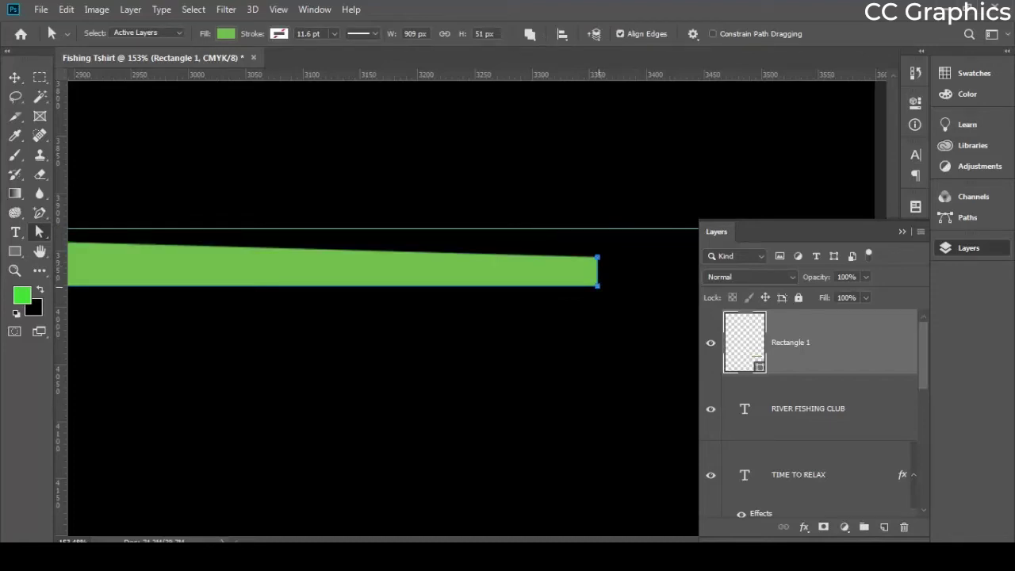
Try to remove the bar's lower right corner with the Delete Anchor Point tool, and undo it
click(597, 285)
right_click(39, 231)
right_click(38, 213)
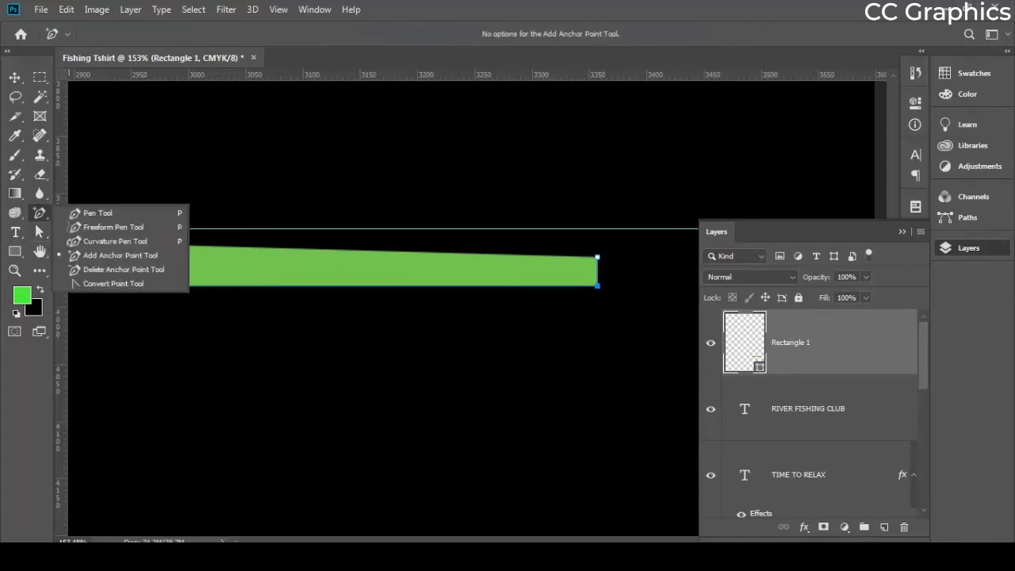
click(123, 268)
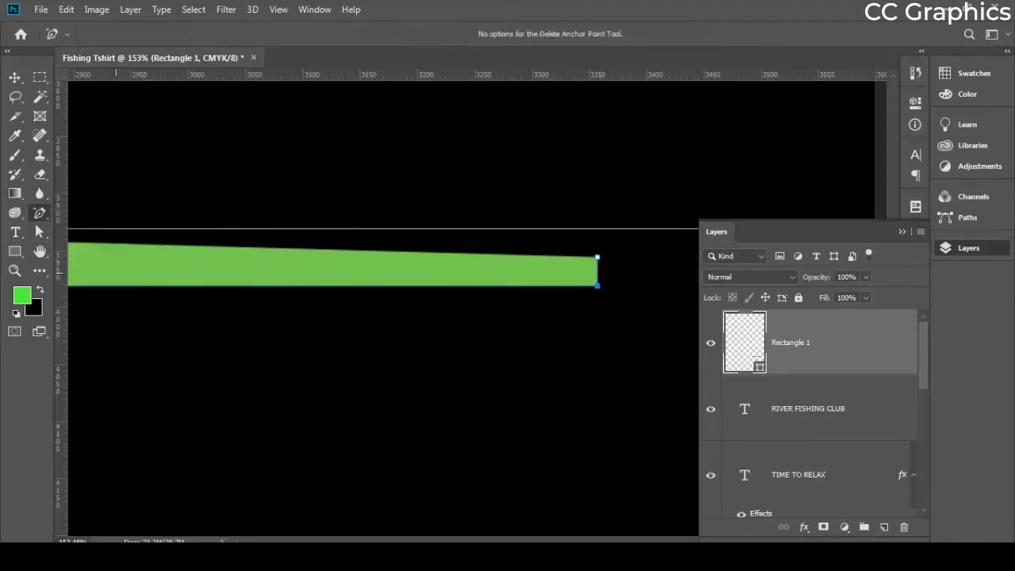
click(597, 286)
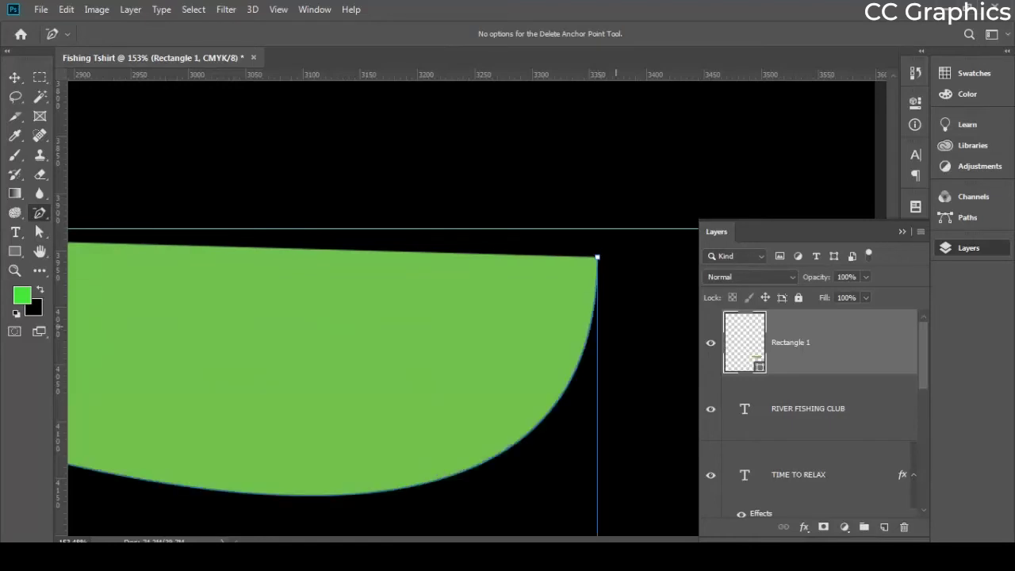
key(ctrl+z)
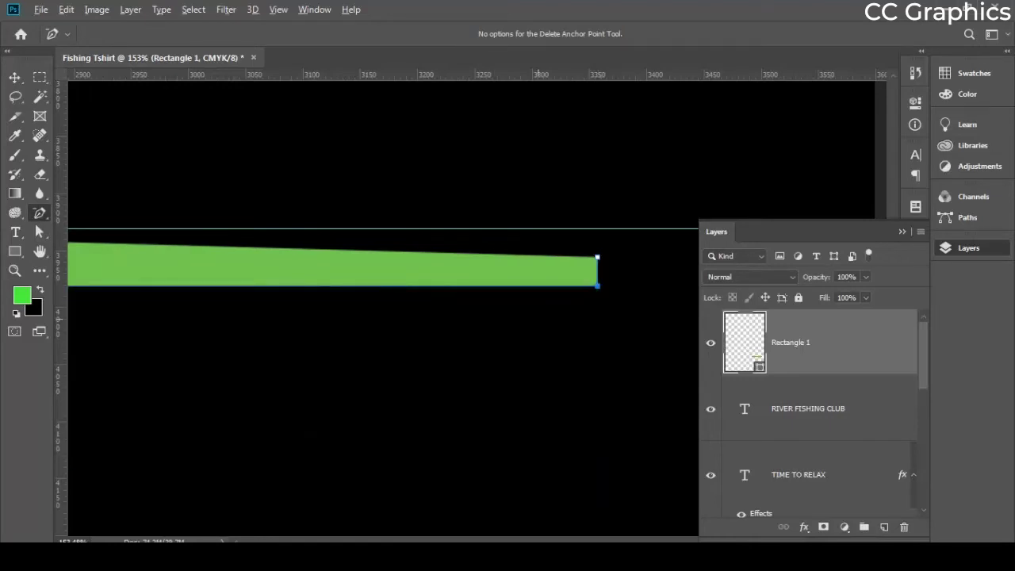
Move the bar's lower right corner point up onto the middle point to taper the right end to a tip
scroll(572, 314, down, 3)
scroll(380, 310, down, 3)
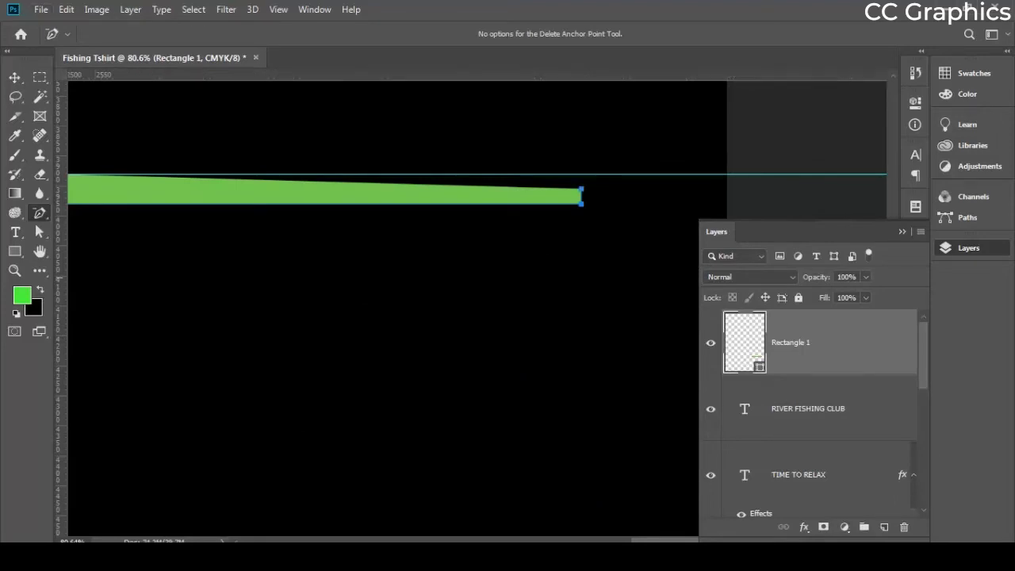
scroll(621, 157, up, 2)
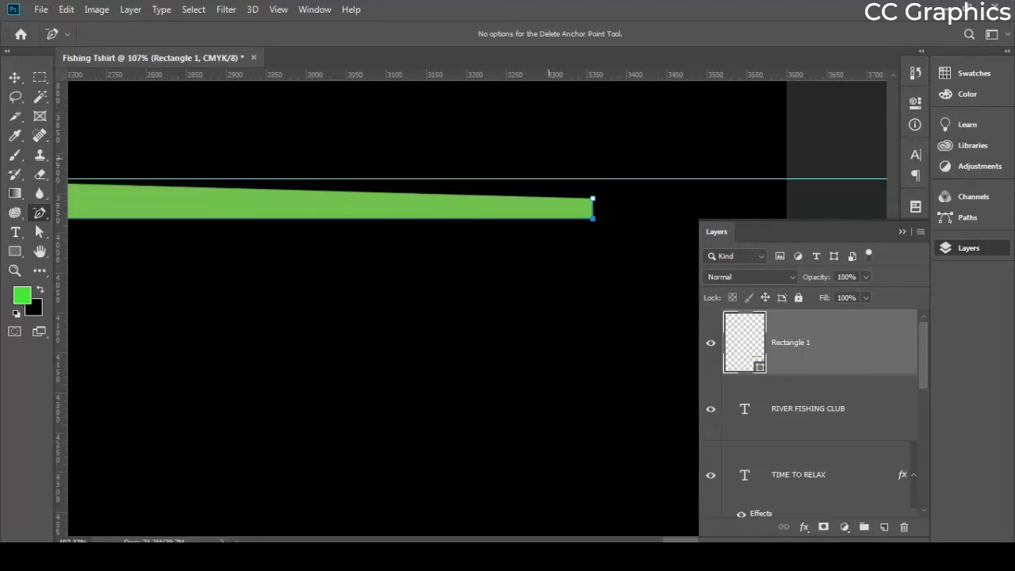
scroll(381, 309, up, 3)
scroll(380, 310, up, 1)
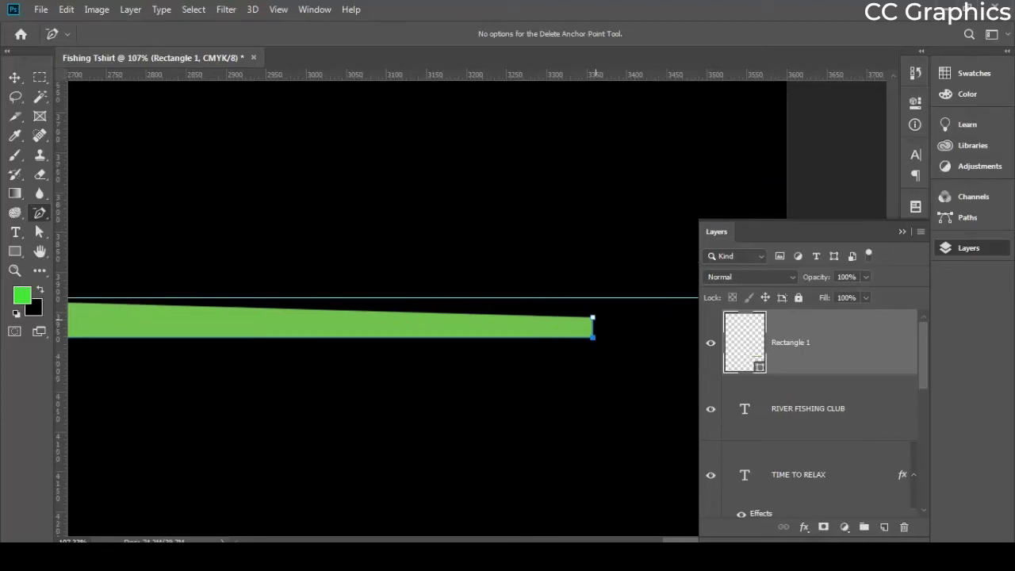
scroll(381, 333, up, 1)
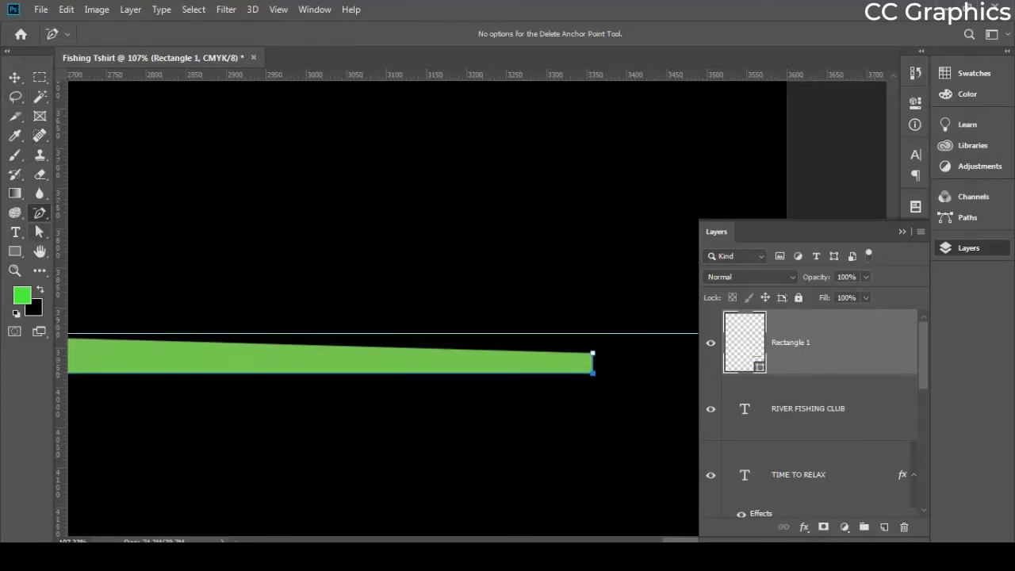
drag(40, 231, 73, 231)
click(73, 231)
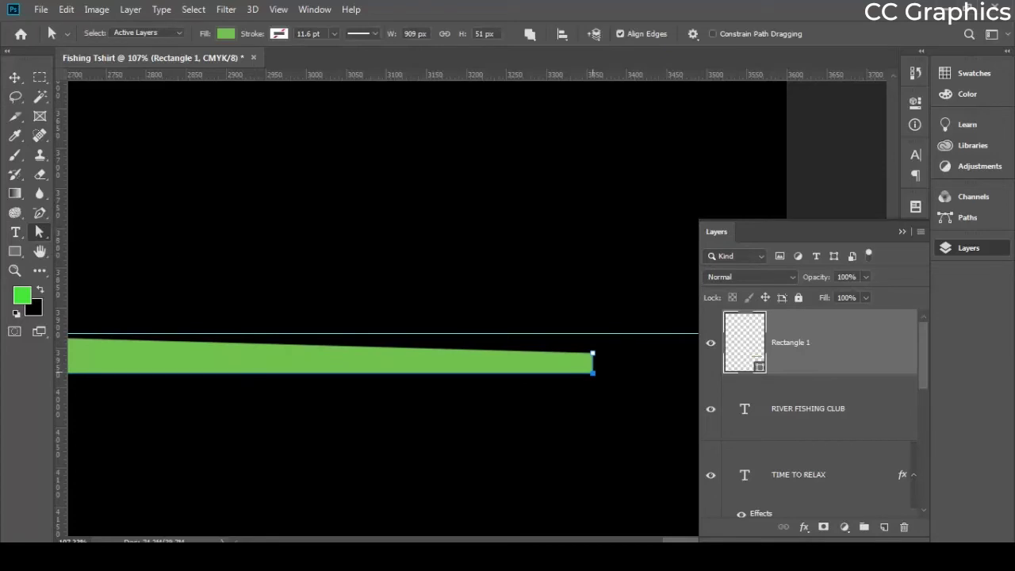
drag(593, 373, 593, 354)
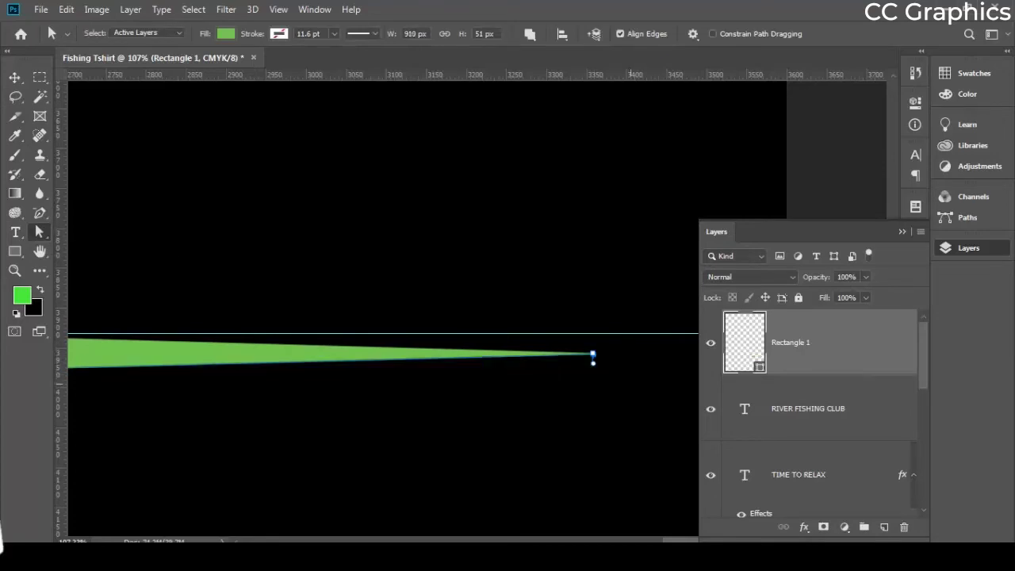
Duplicate the tapered green bar and place the copy directly below the original, flush with the vertical guide
scroll(448, 462, down, 4)
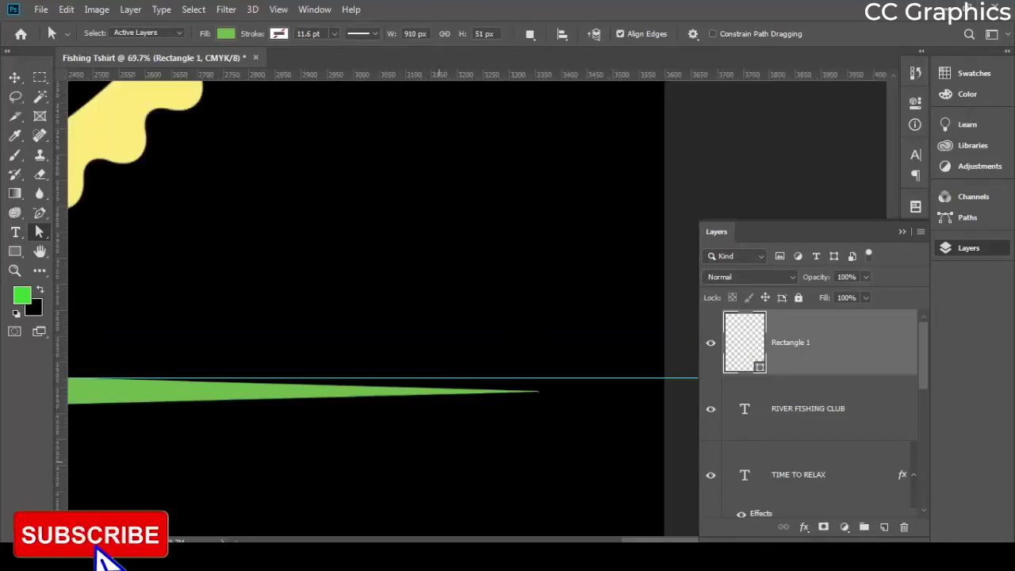
scroll(445, 464, down, 2)
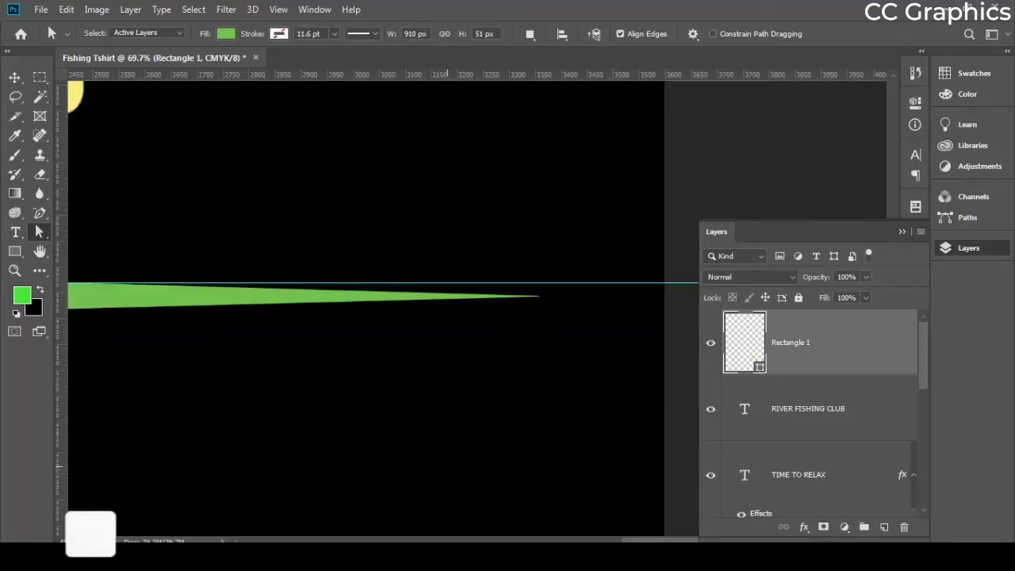
scroll(445, 464, down, 2)
scroll(450, 466, down, 4)
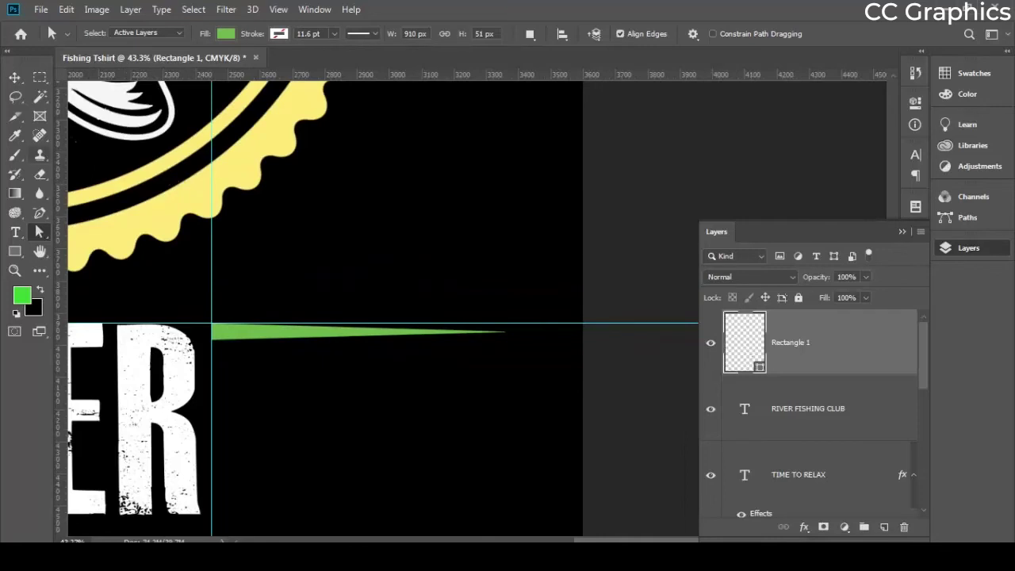
key(v)
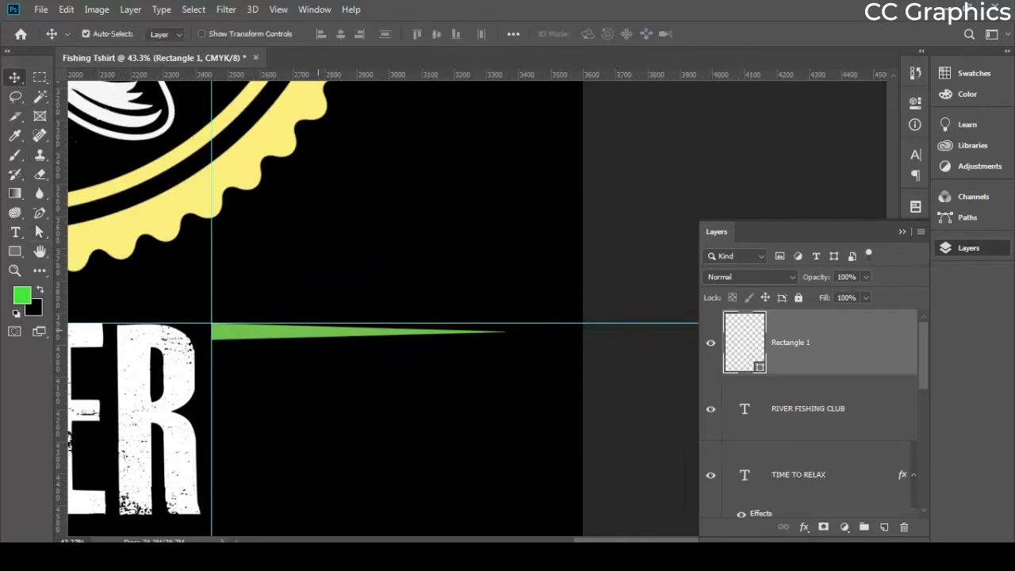
drag(378, 332, 358, 344)
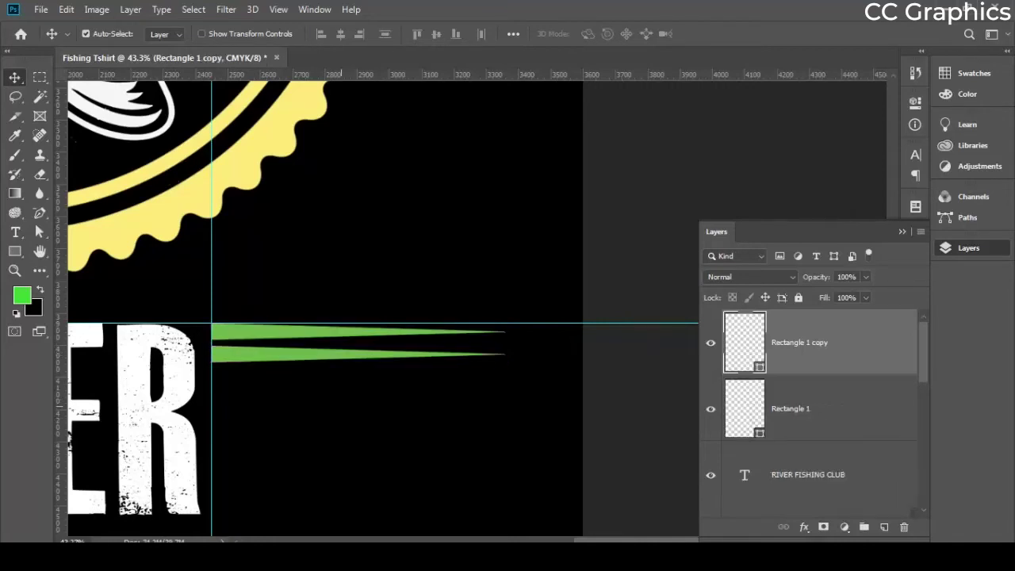
Copy the pair of tapered green bars straight down three times, stacking eight bars that reach the base of RIVER
key(ctrl)
click(710, 408)
click(710, 408)
shift+click(792, 408)
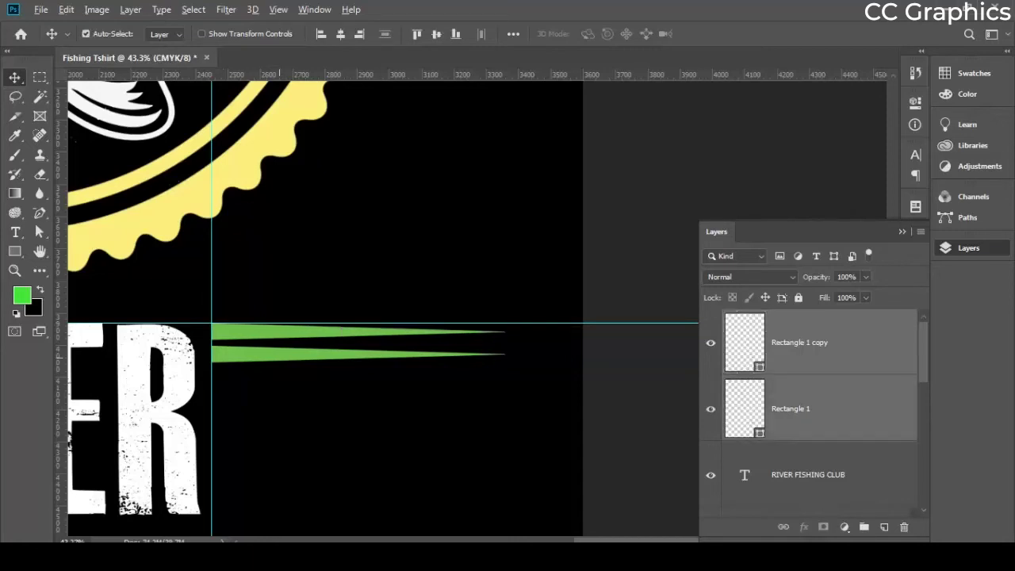
drag(290, 331, 290, 389)
key(ctrl+z)
ctrl+click(801, 409)
drag(290, 333, 290, 429)
scroll(290, 428, down, 3)
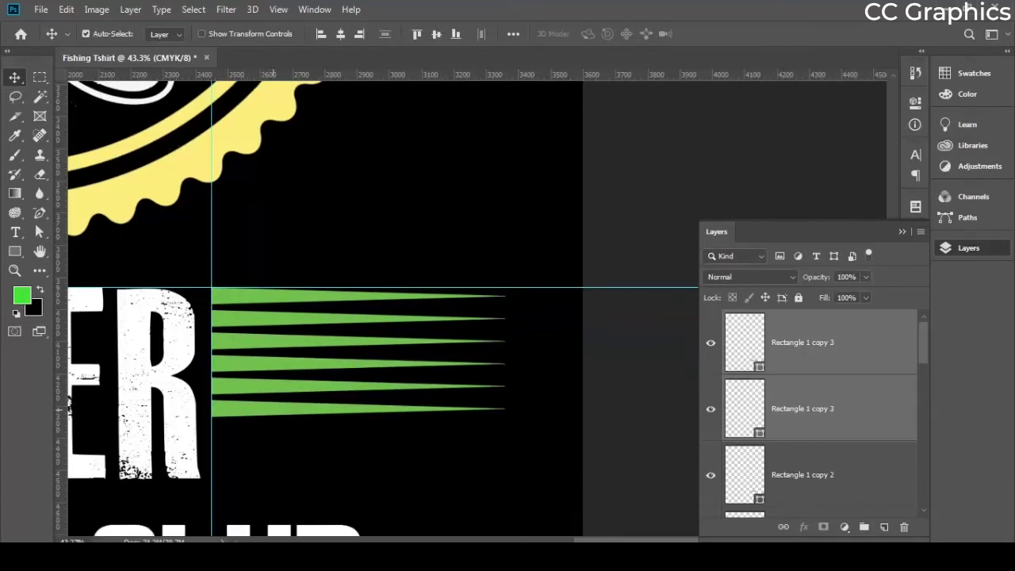
drag(245, 364, 238, 421)
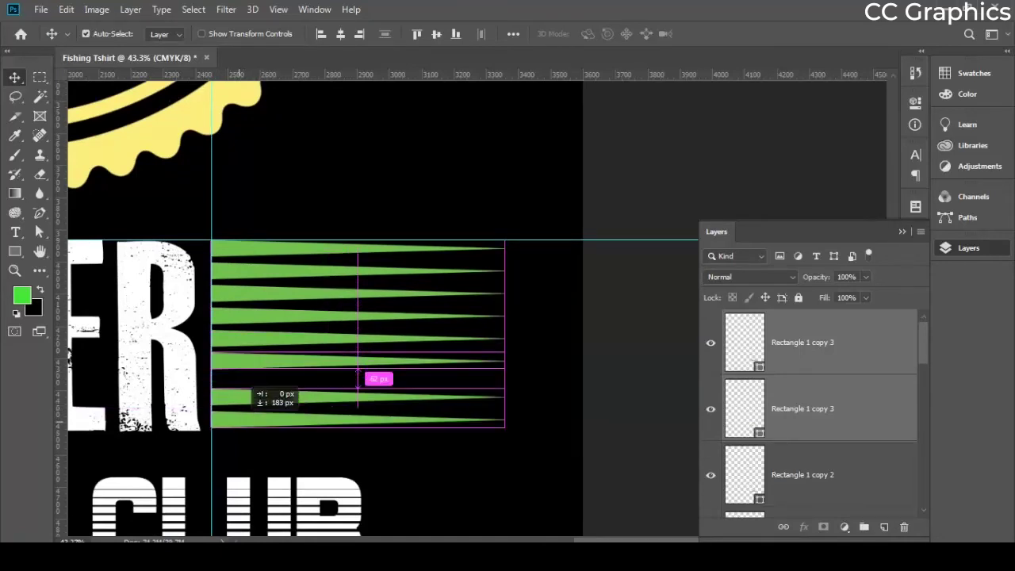
drag(290, 384, 291, 385)
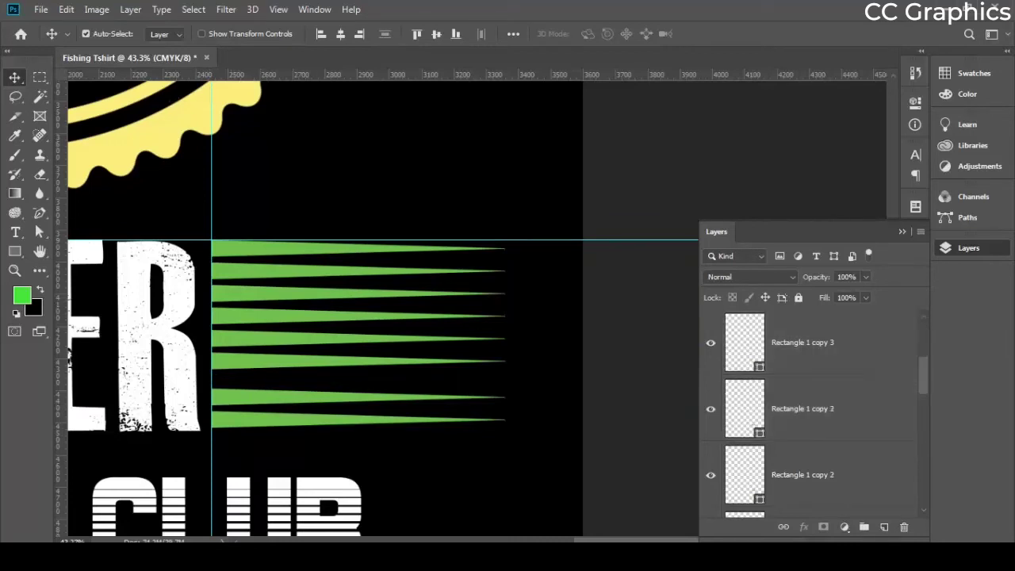
Select all eight green bar layers and distribute their vertical centers evenly
scroll(817, 408, down, 2)
ctrl+click(816, 343)
ctrl+click(817, 409)
ctrl+click(817, 474)
scroll(816, 408, down, 3)
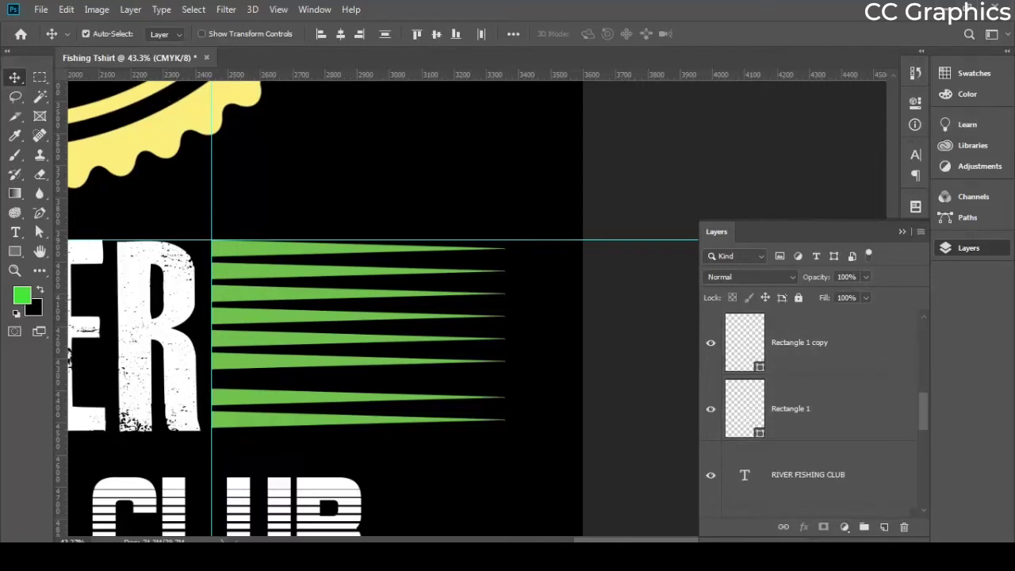
ctrl+click(817, 343)
ctrl+click(817, 409)
scroll(816, 408, up, 2)
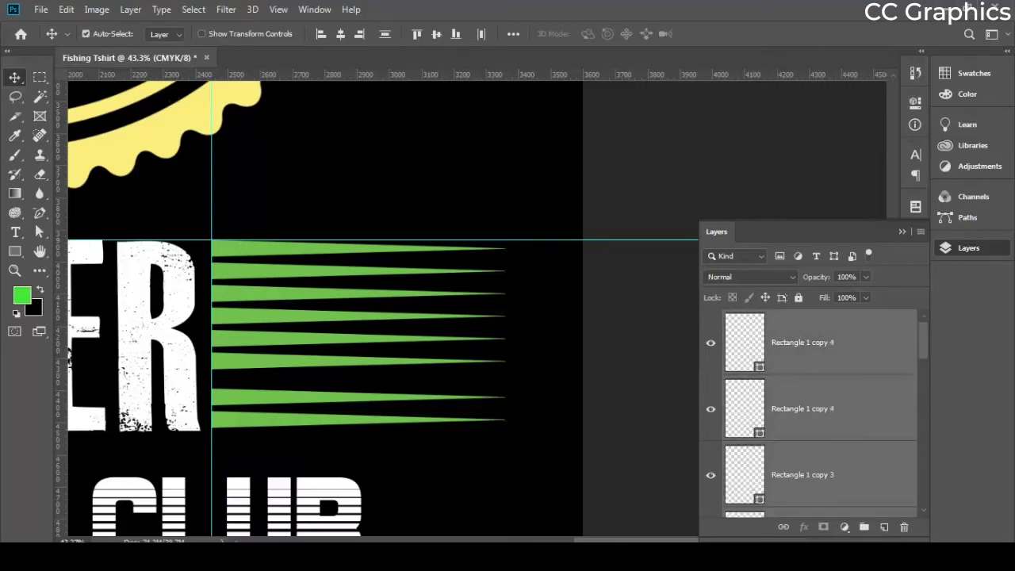
scroll(816, 444, down, 1)
ctrl+click(817, 474)
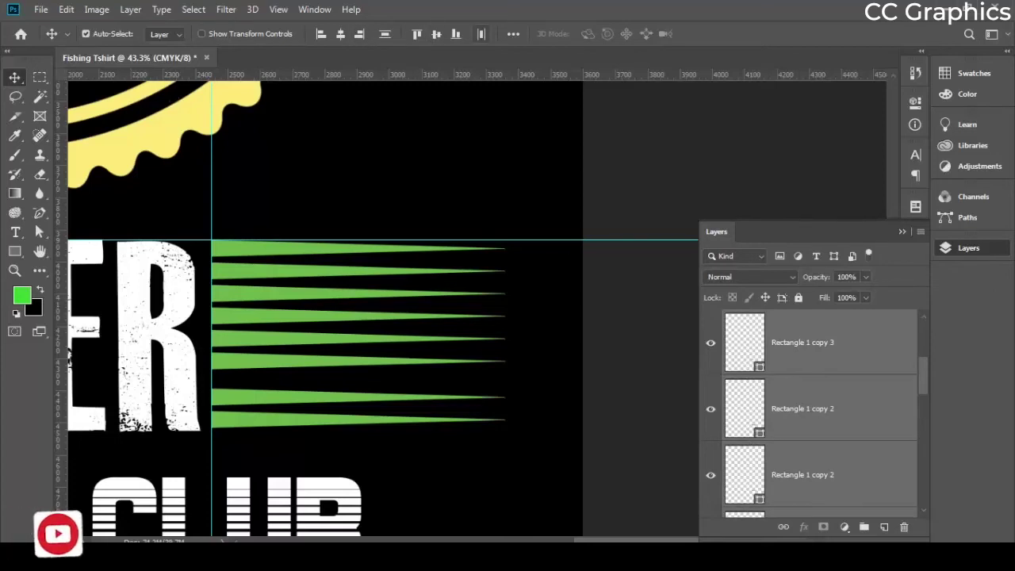
click(513, 34)
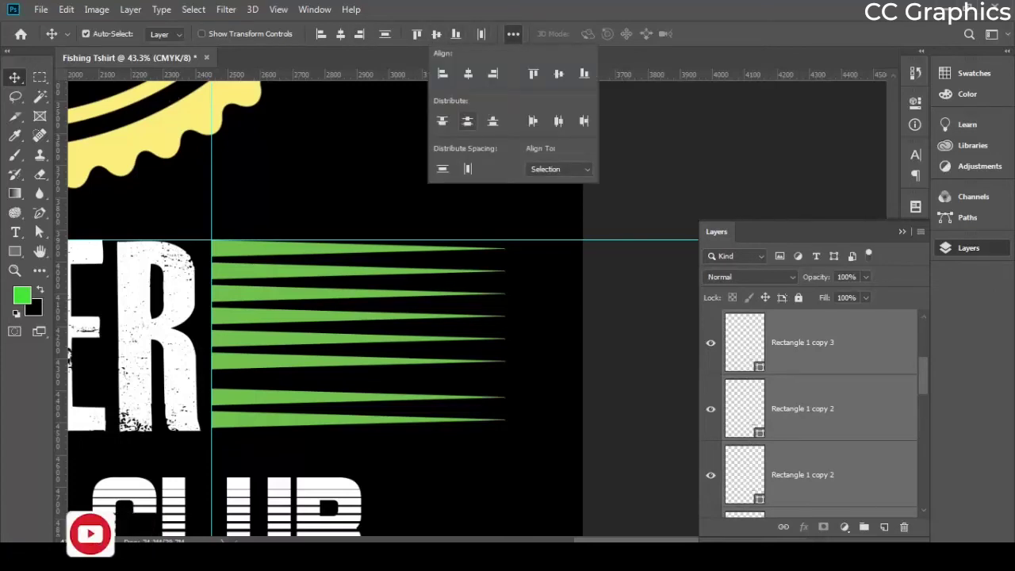
click(468, 121)
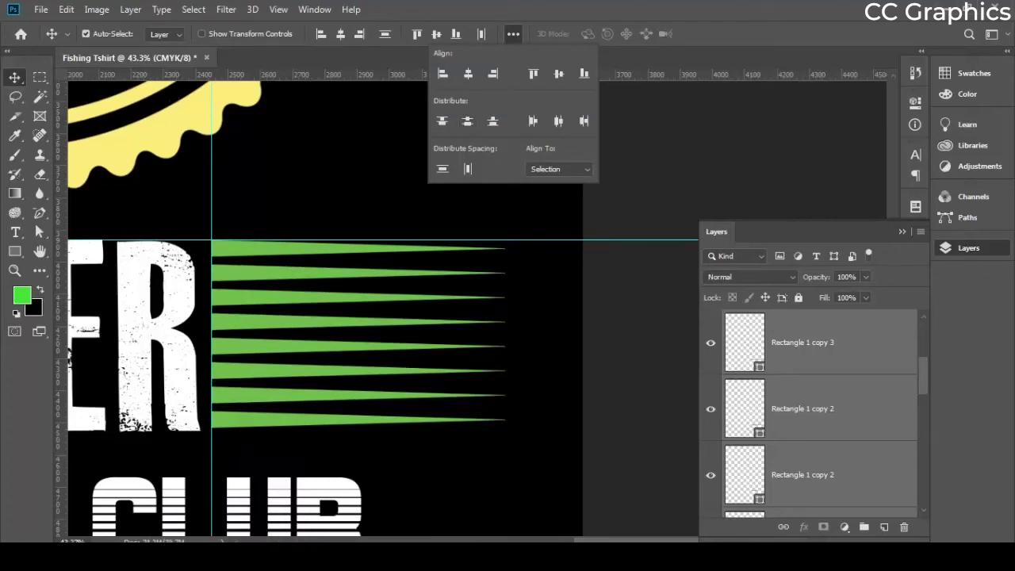
click(513, 34)
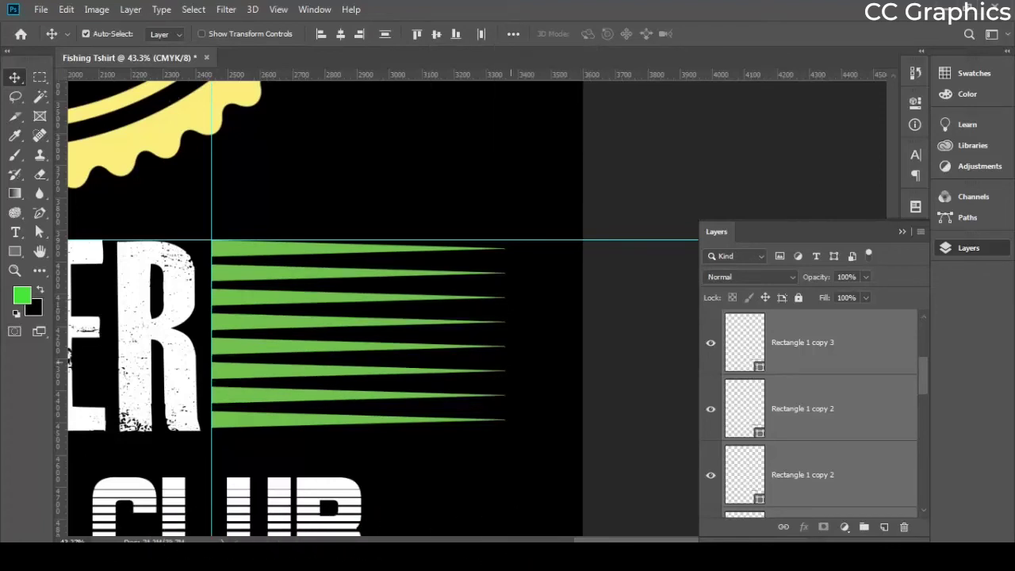
scroll(547, 361, down, 5)
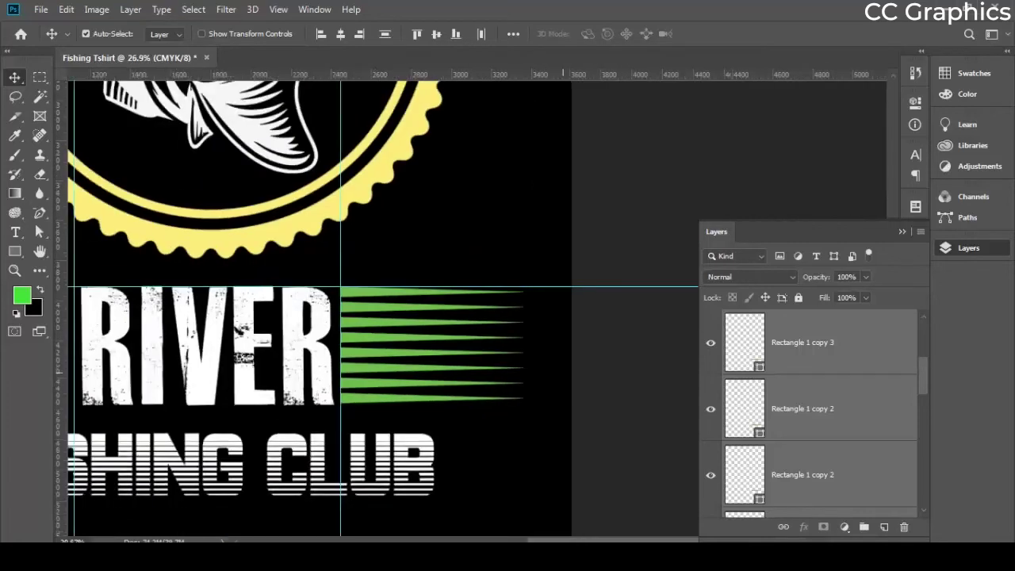
drag(458, 357, 301, 355)
key(ctrl+z)
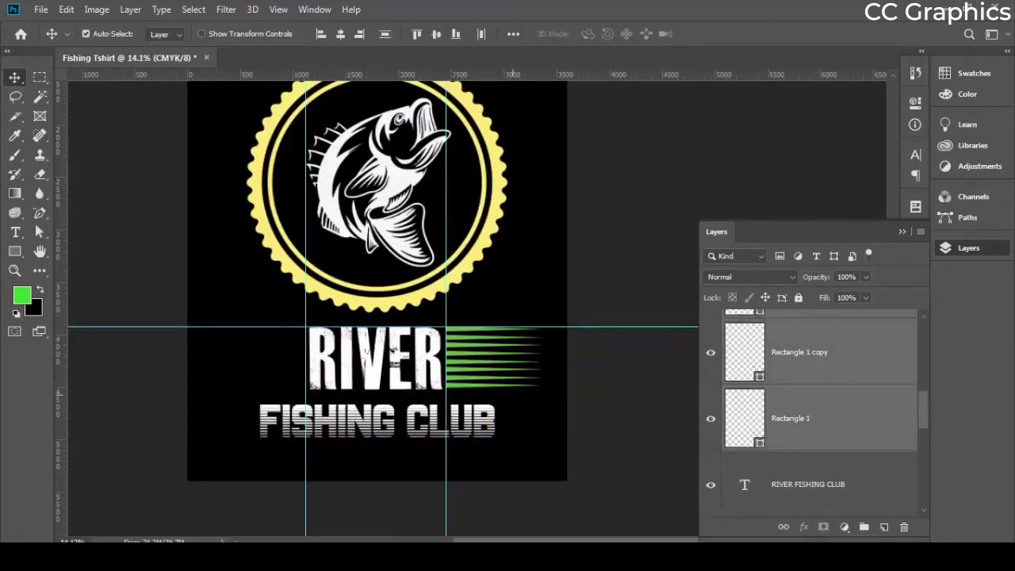
scroll(515, 400, up, 2)
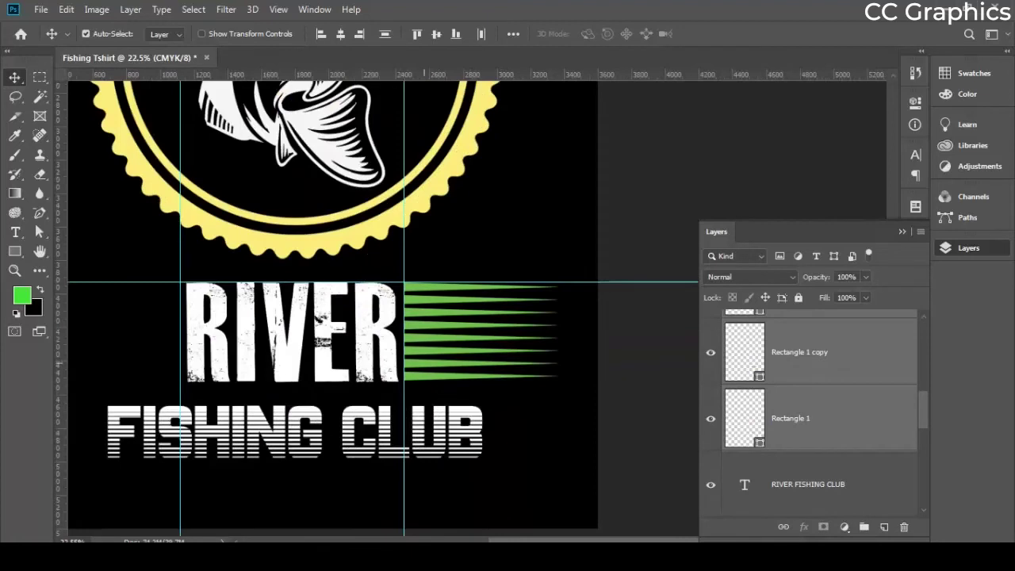
drag(424, 341, 274, 342)
drag(167, 337, 169, 337)
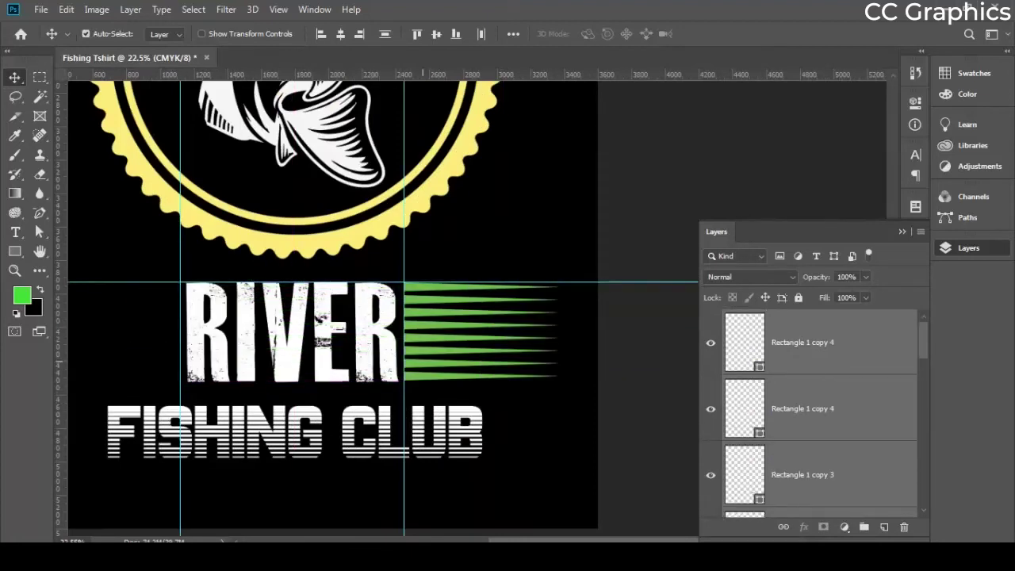
Duplicate the set of eight bars horizontally to the left side of RIVER, level with the originals
drag(422, 362, 90, 361)
scroll(91, 361, down, 1)
scroll(563, 371, down, 4)
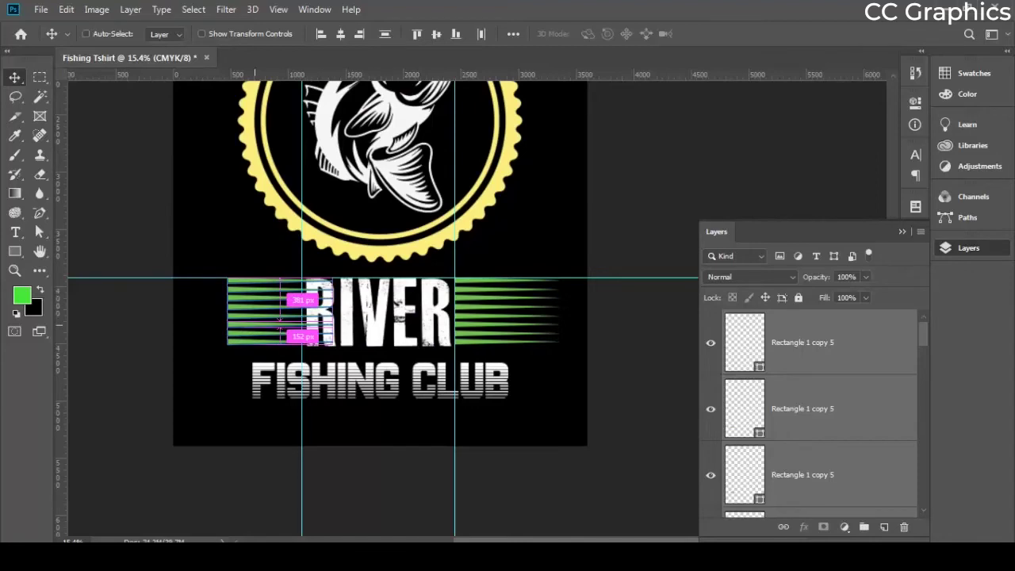
Rotate the copied bars 180° and move them flush against the vertical guide left of RIVER
key(ctrl+t)
right_click(255, 321)
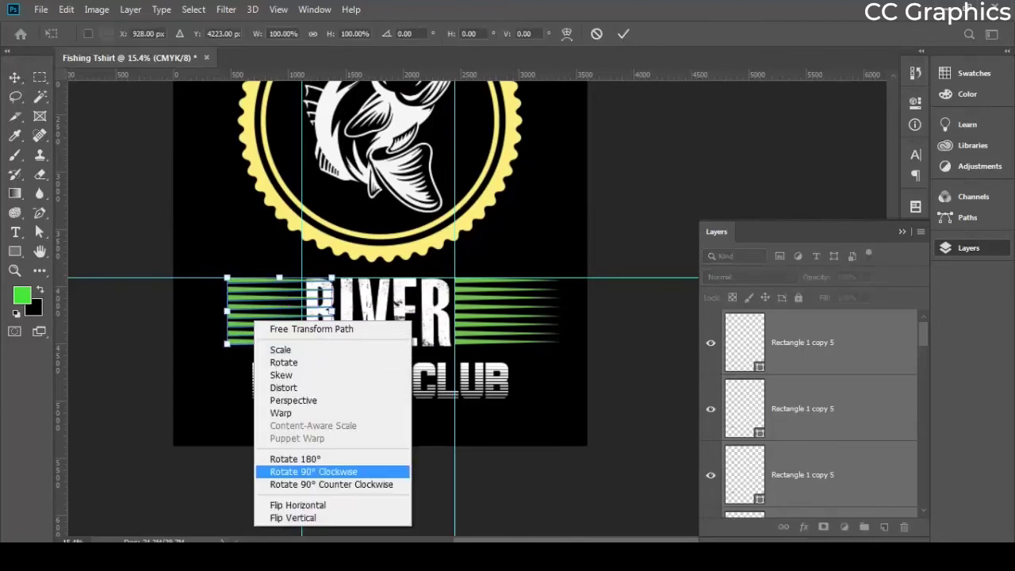
click(294, 458)
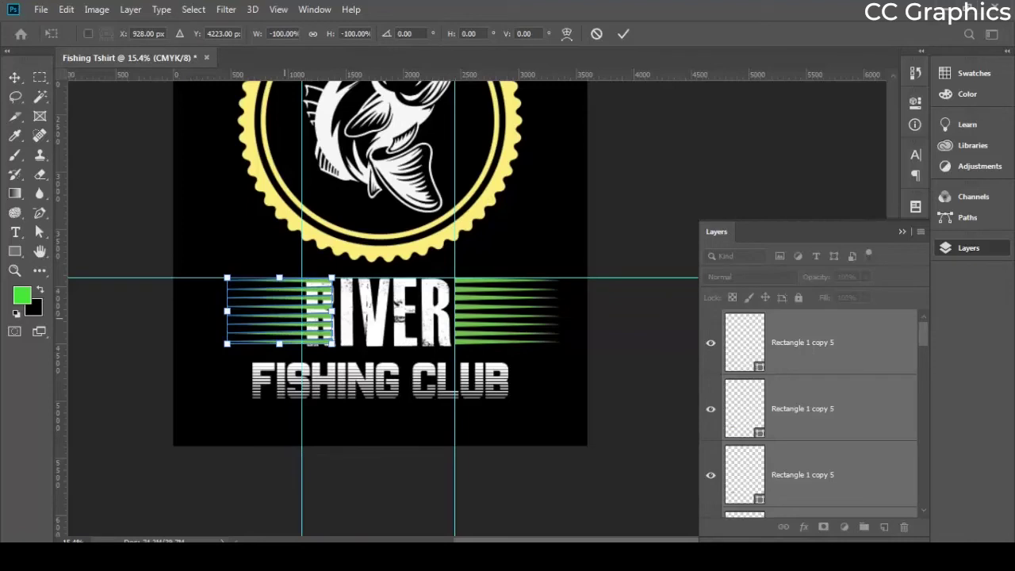
drag(328, 280, 268, 378)
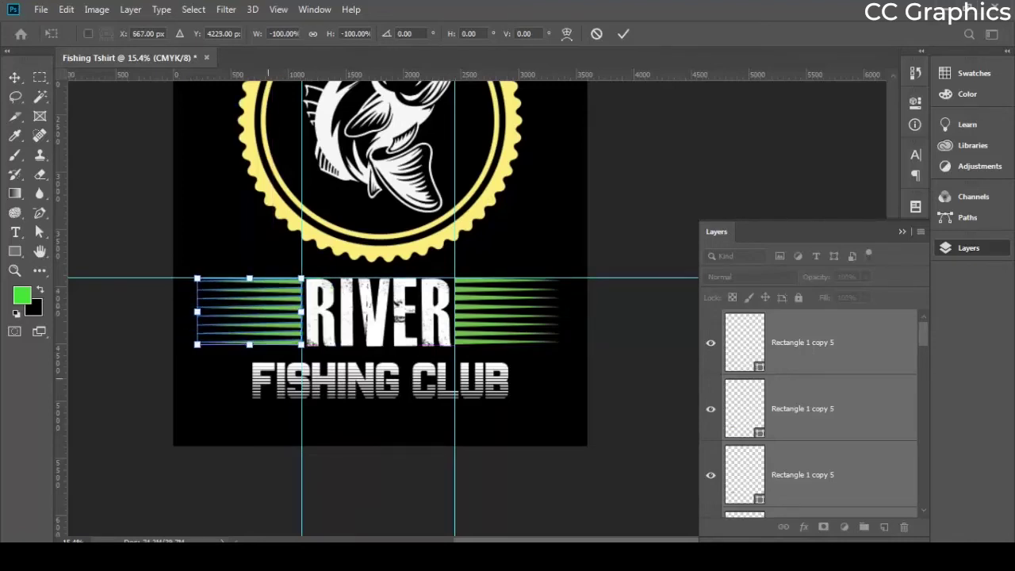
scroll(268, 379, up, 2)
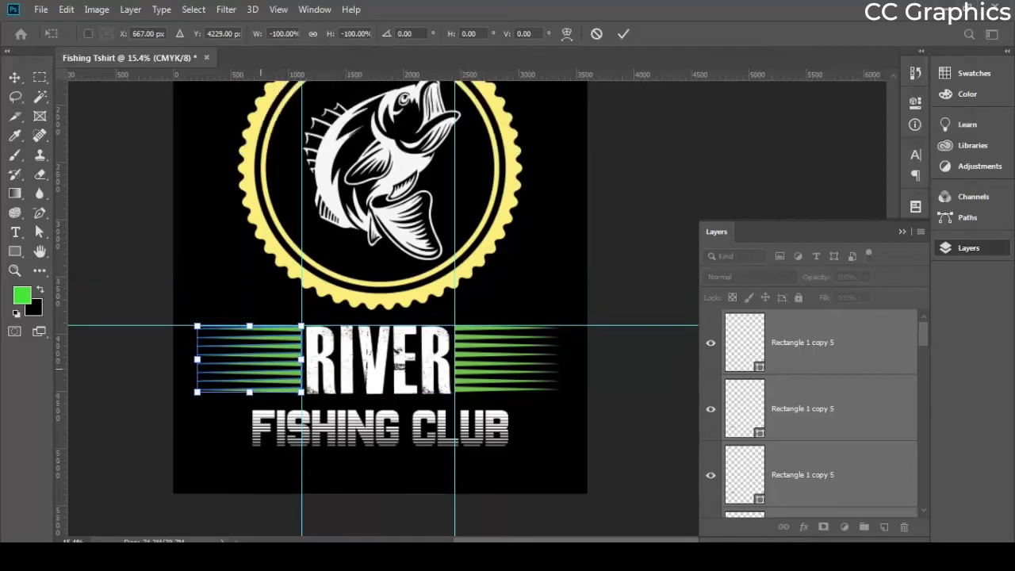
key(Return)
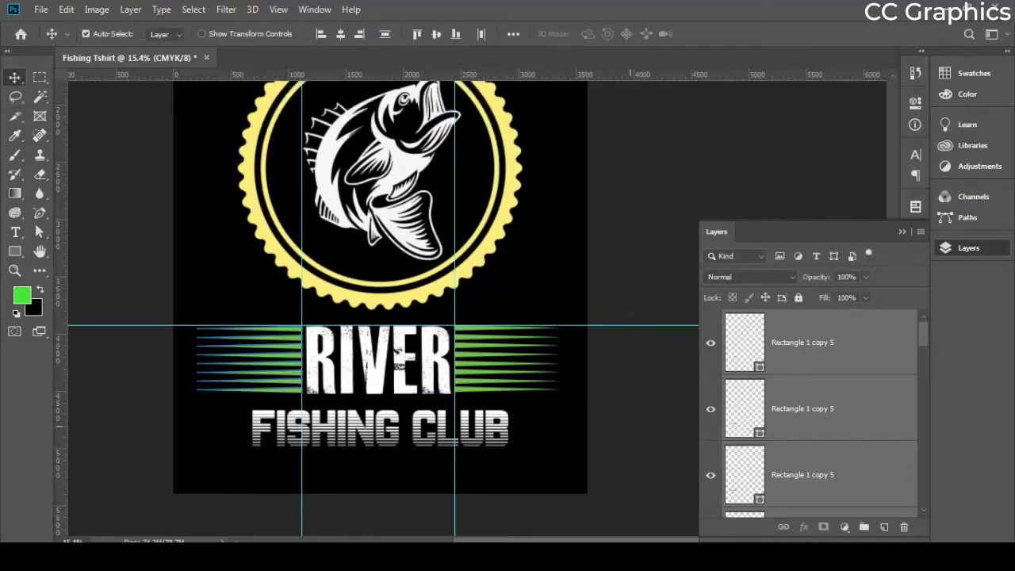
click(630, 427)
Remove both vertical guides beside RIVER from the canvas
scroll(630, 426, down, 3)
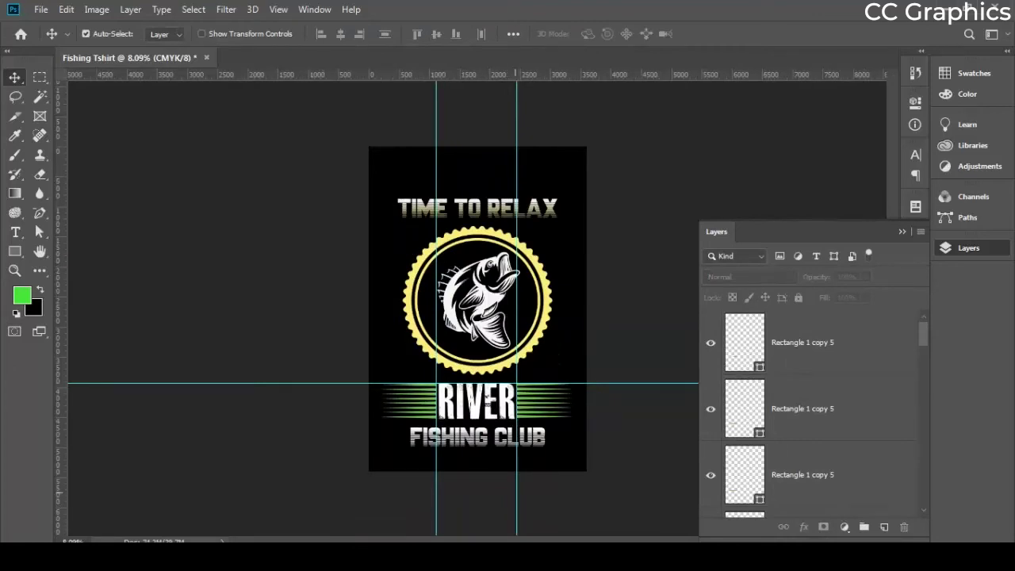
drag(516, 444, 61, 429)
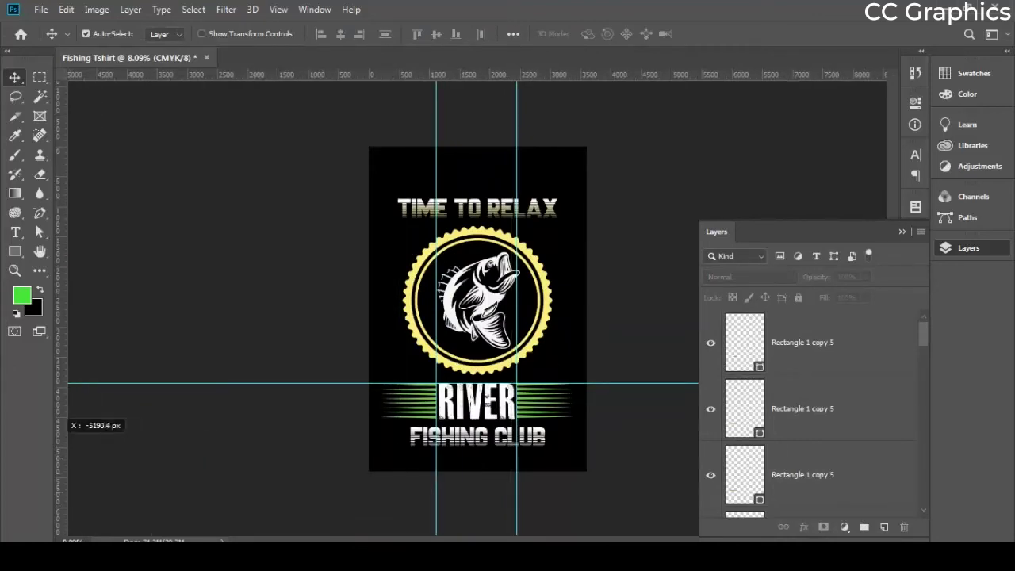
drag(435, 432, 61, 428)
Select the Rectangle 1 copy layers on both sides of RIVER and group them
scroll(555, 387, up, 3)
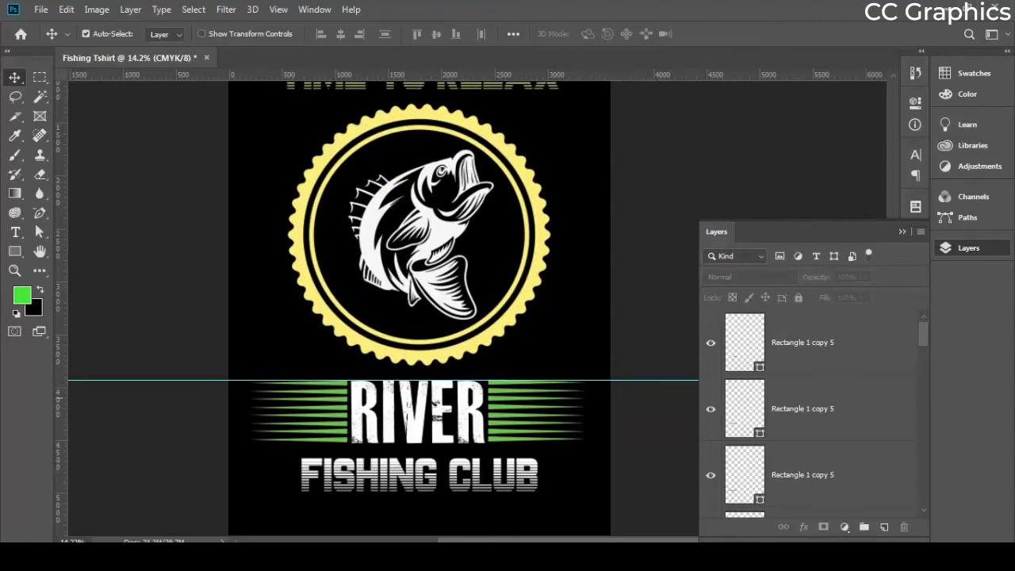
click(833, 342)
ctrl+click(832, 408)
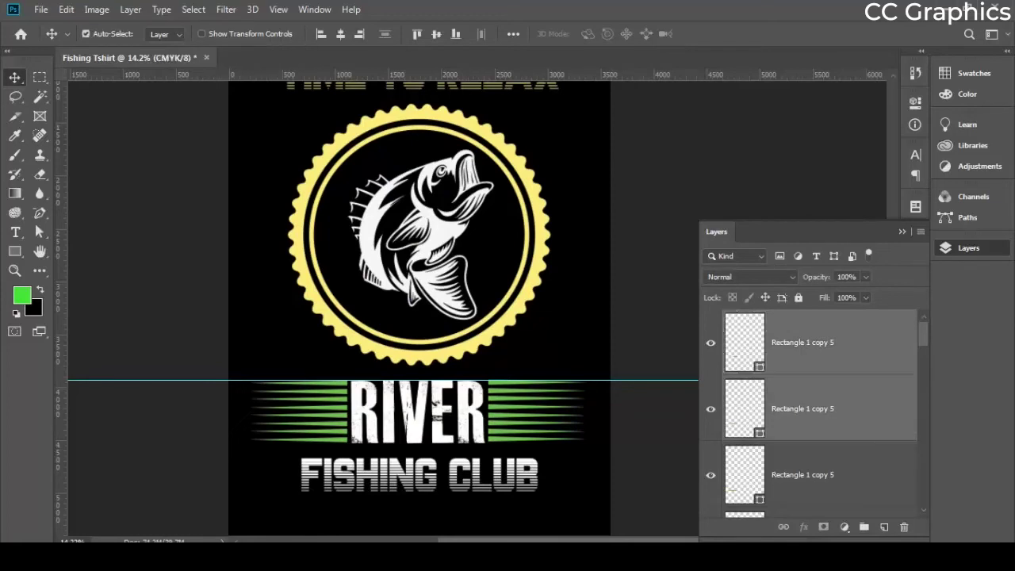
scroll(833, 408, down, 4)
scroll(833, 408, up, 3)
ctrl+click(833, 408)
ctrl+click(833, 475)
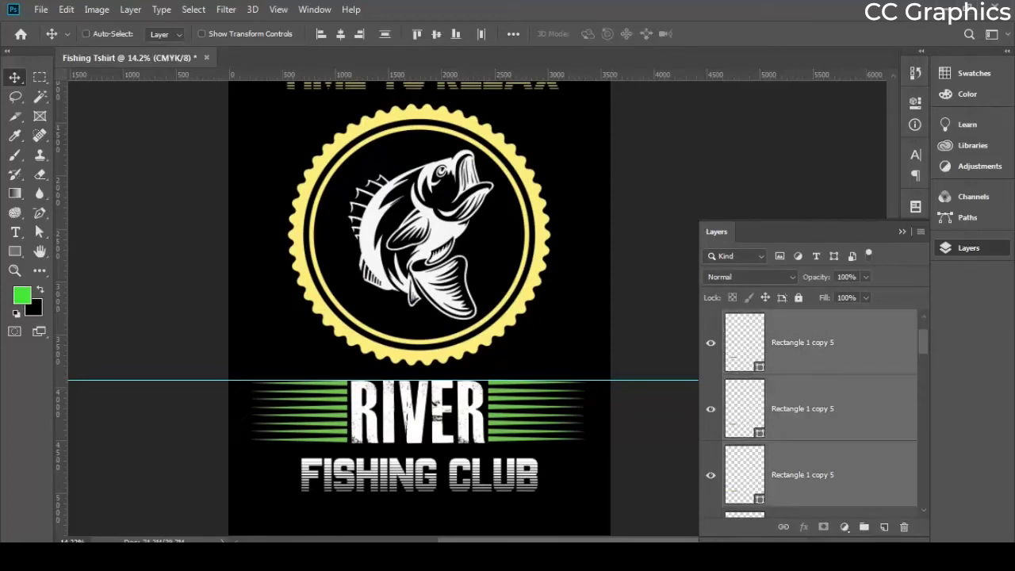
scroll(832, 475, down, 3)
ctrl+click(832, 343)
ctrl+click(832, 408)
ctrl+click(832, 474)
scroll(832, 475, down, 3)
ctrl+click(832, 343)
ctrl+click(832, 408)
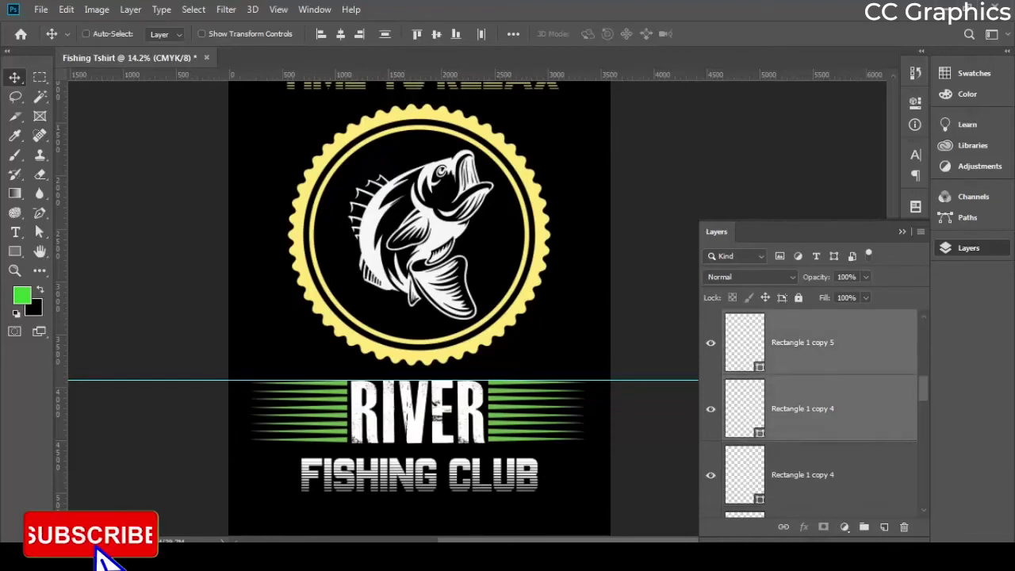
ctrl+click(832, 475)
scroll(832, 475, down, 3)
ctrl+click(832, 343)
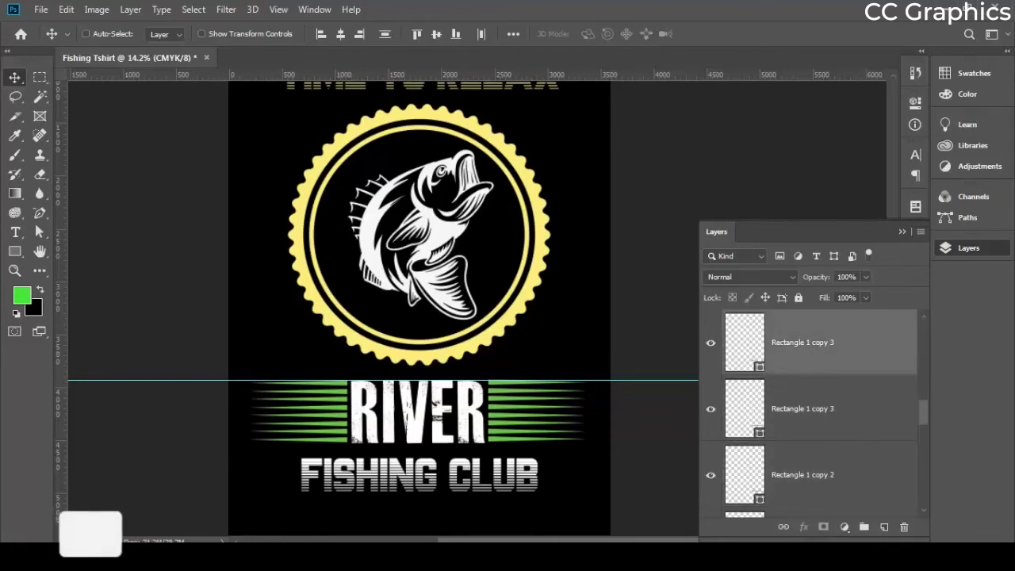
ctrl+click(833, 409)
ctrl+click(832, 475)
scroll(833, 475, down, 3)
ctrl+click(833, 342)
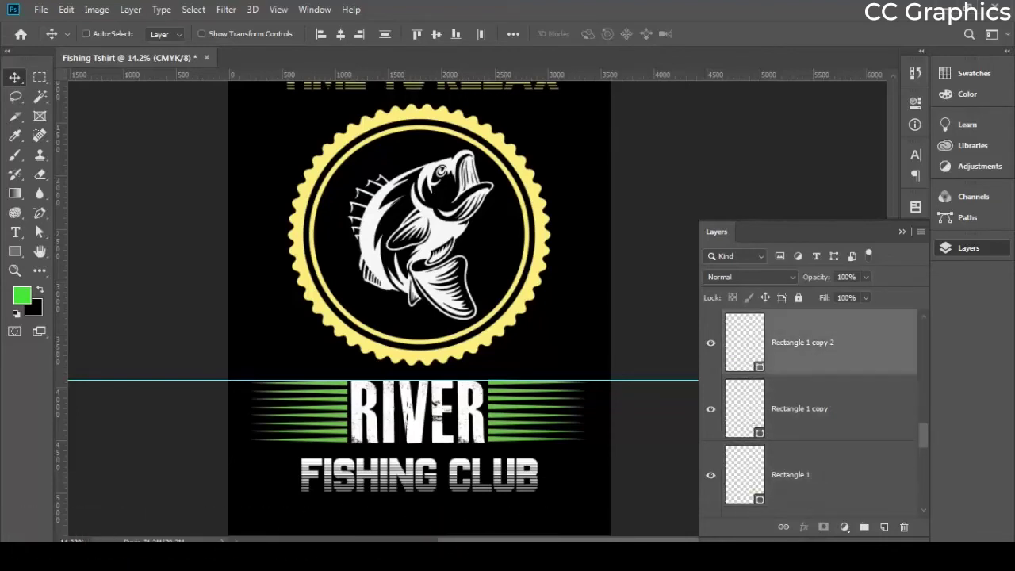
ctrl+click(832, 408)
ctrl+click(832, 475)
scroll(832, 474, up, 6)
scroll(817, 409, up, 2)
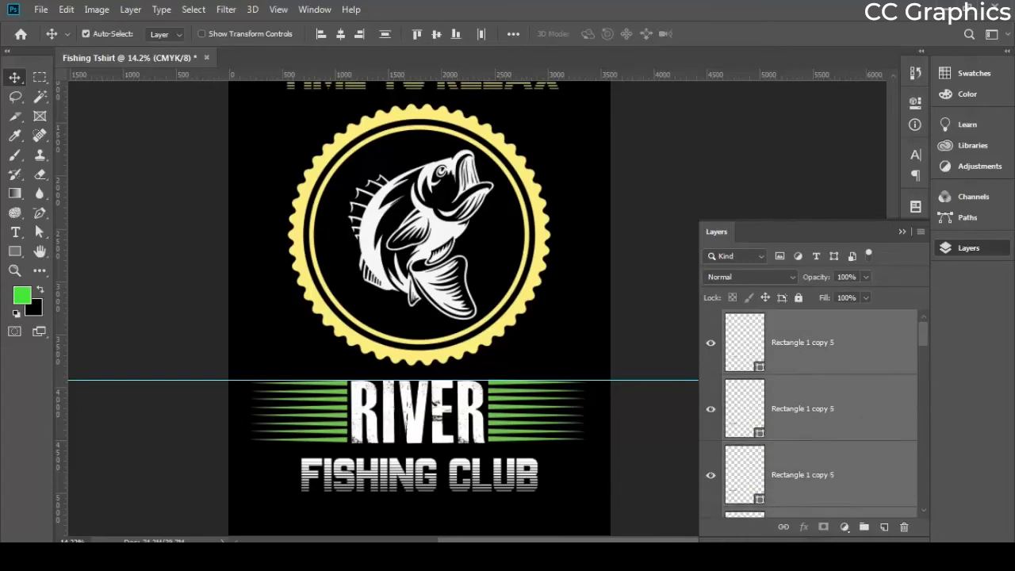
scroll(820, 413, down, 6)
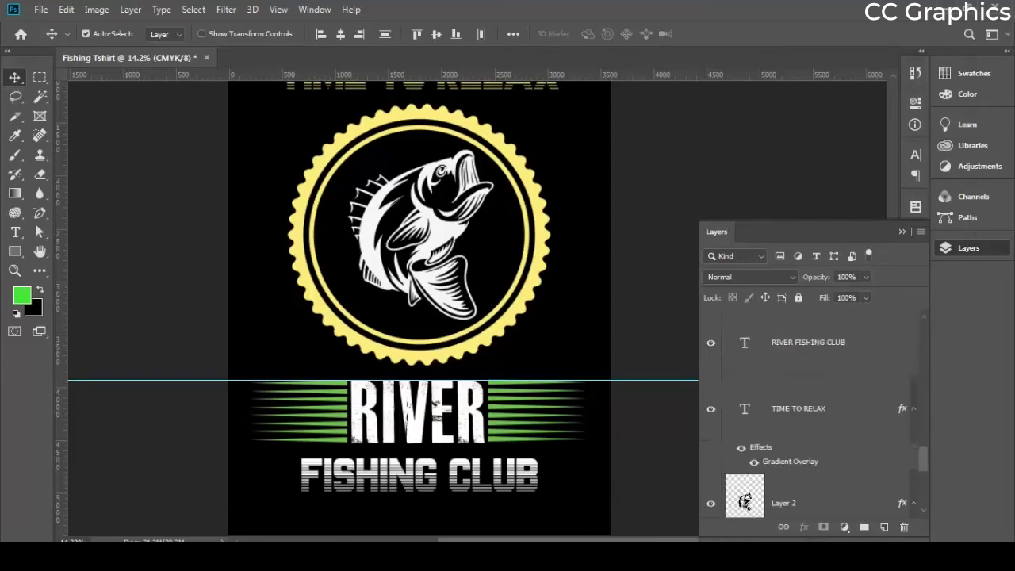
scroll(821, 412, up, 2)
key(ctrl)
key(ctrl+g)
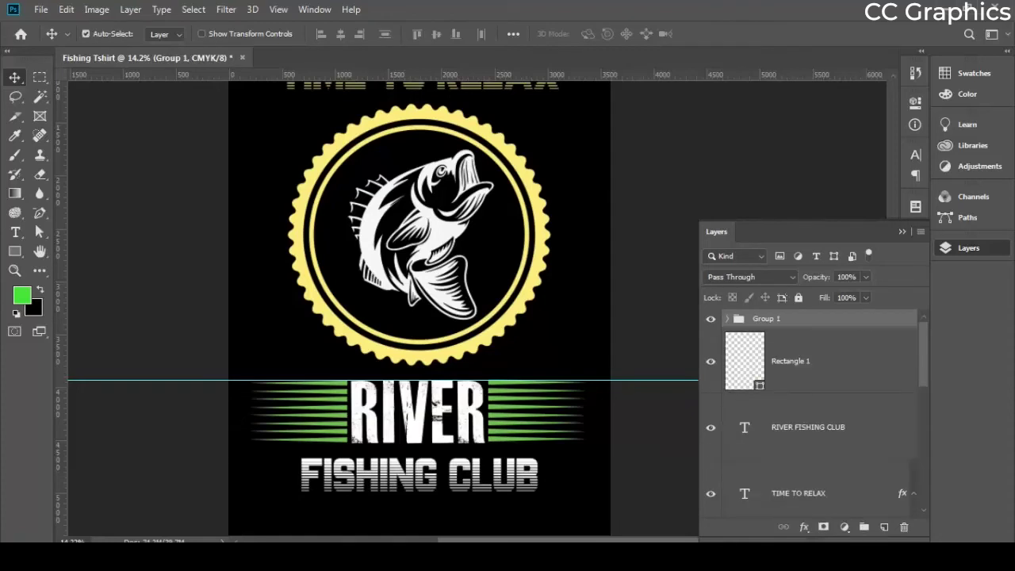
Check the group's contents by toggling its visibility, and move the Rectangle 1 layer into Group 1
click(710, 318)
click(711, 318)
drag(791, 344, 791, 322)
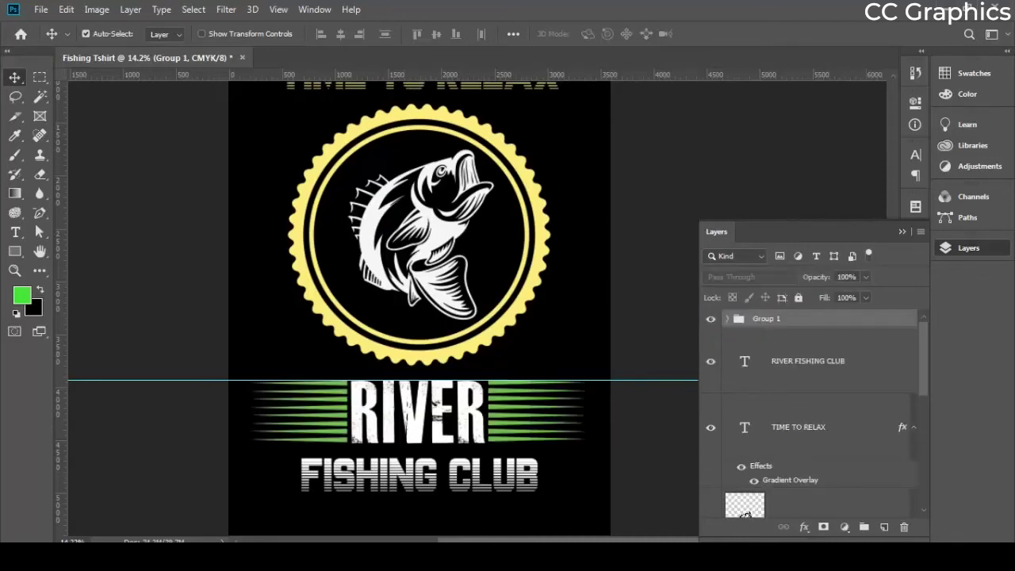
Select a canvas-wide rectangular area around RIVER, center the bar group horizontally within it, and deselect
key(m)
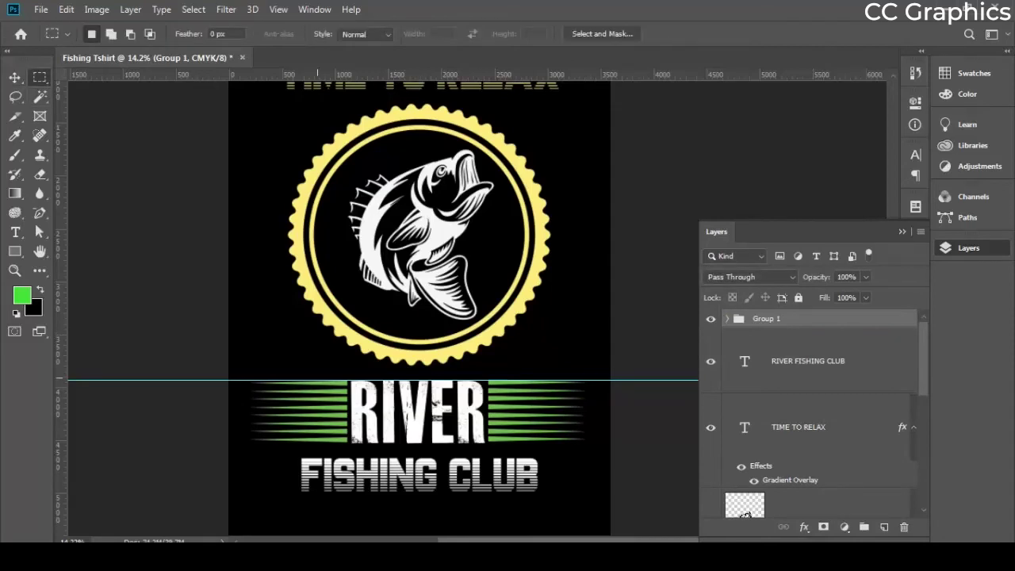
drag(217, 325, 775, 450)
key(v)
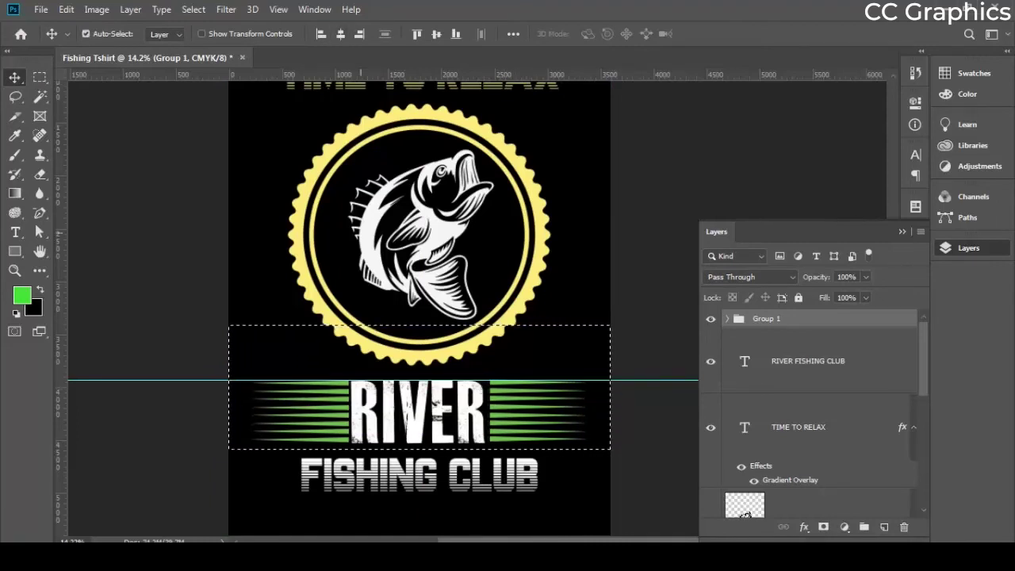
key(ctrl+d)
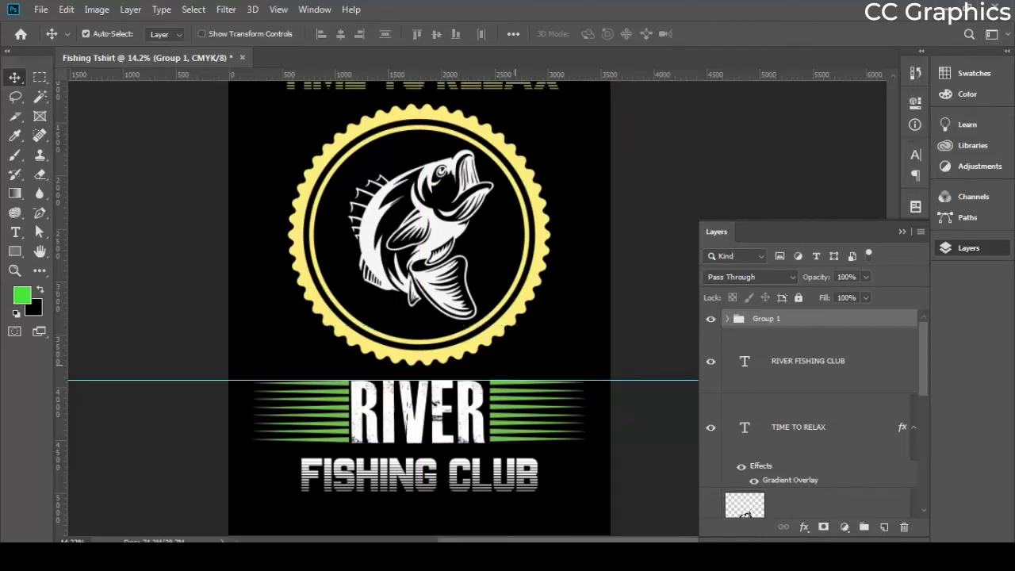
Select the RIVER FISHING CLUB layer, center it horizontally within a canvas-wide rectangular selection around the text, and deselect
click(456, 410)
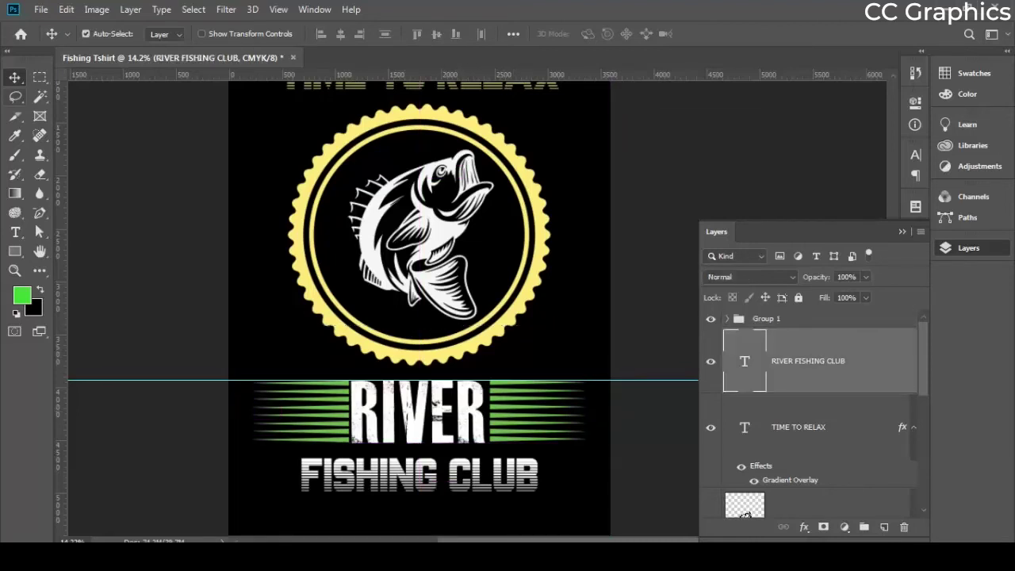
click(40, 77)
drag(229, 312, 708, 495)
drag(609, 496, 609, 511)
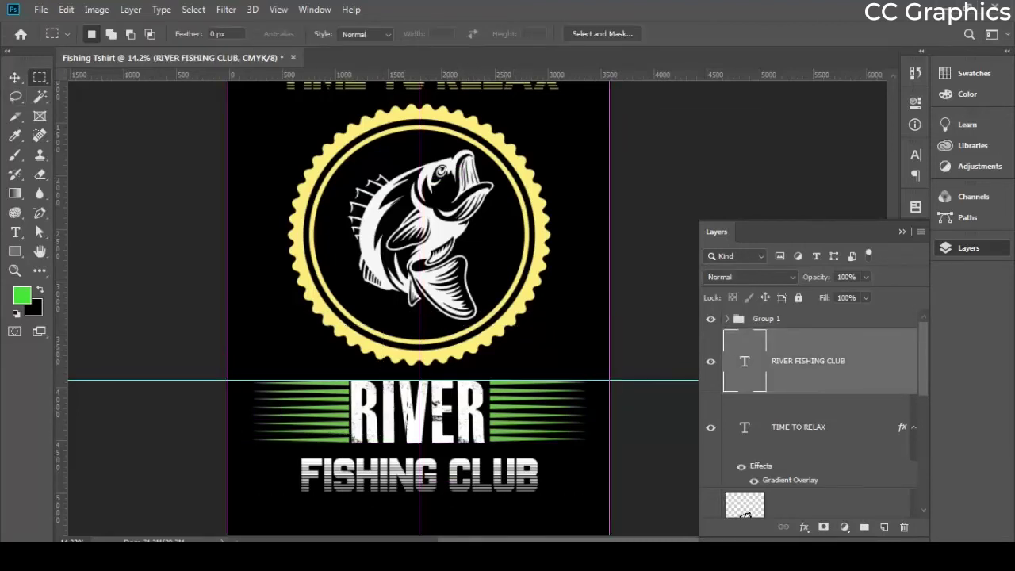
key(v)
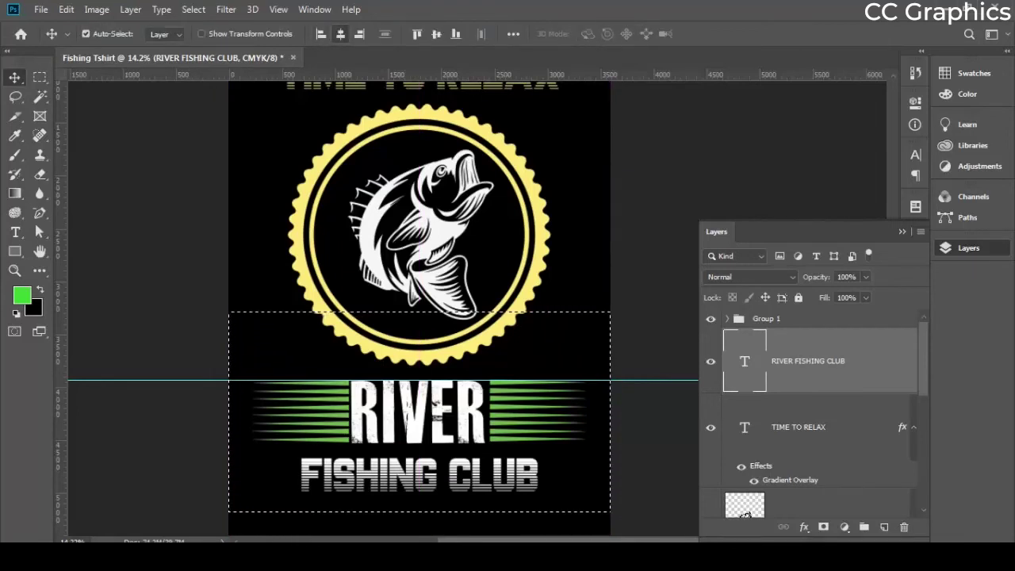
click(340, 33)
key(ctrl+d)
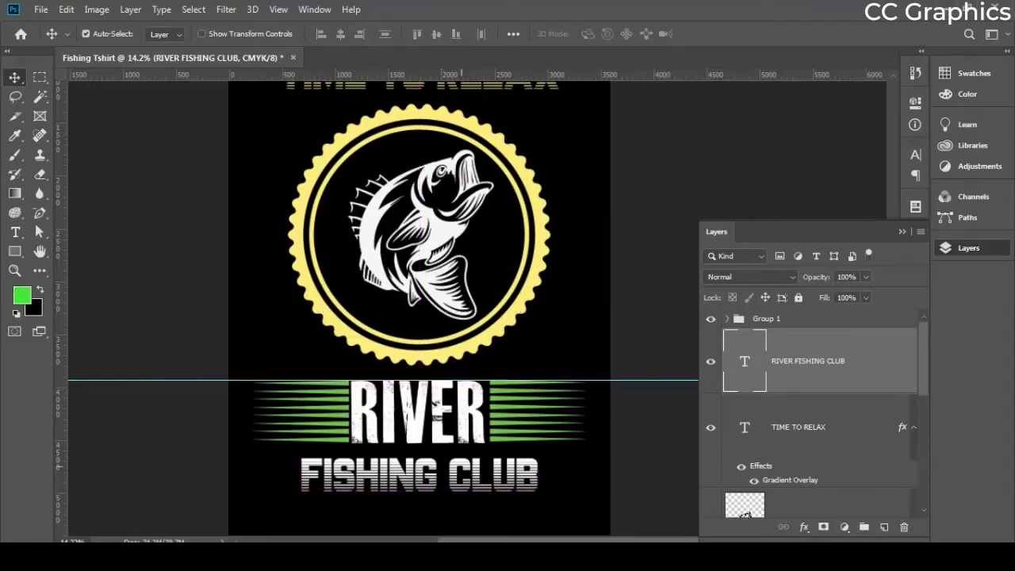
Select the RIVER FISHING CLUB text together with the round badge and align their horizontal centers
click(442, 353)
click(437, 406)
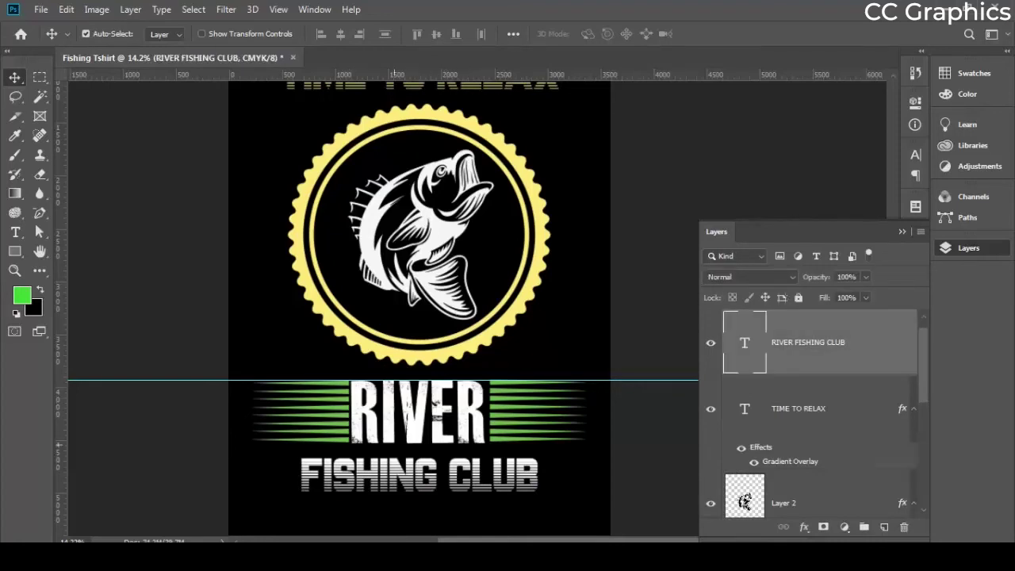
shift+click(453, 343)
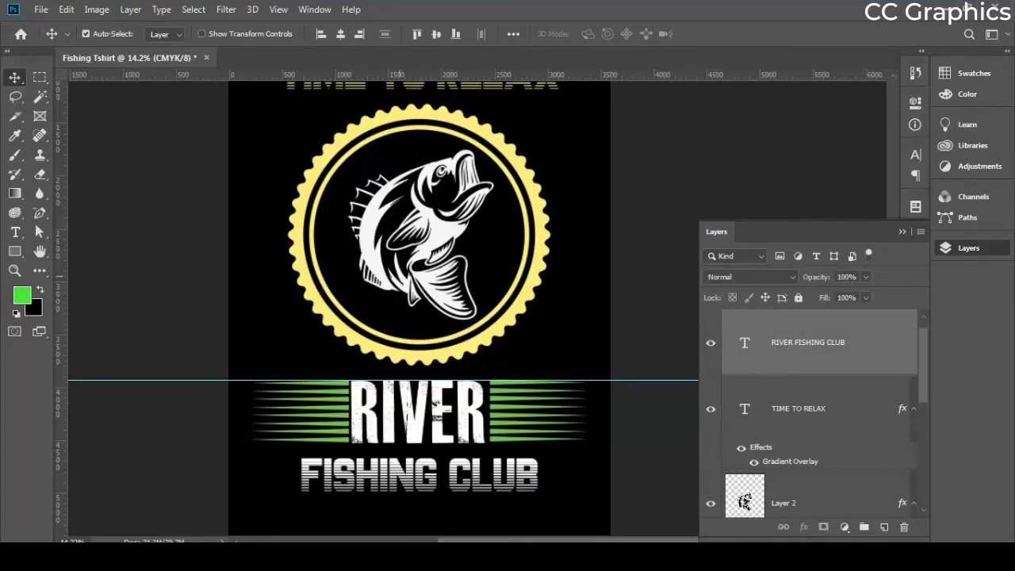
click(340, 34)
click(664, 288)
Examine the alignment and spacing of the badge, the two texts and the green bars across the whole canvas
scroll(371, 483, up, 3)
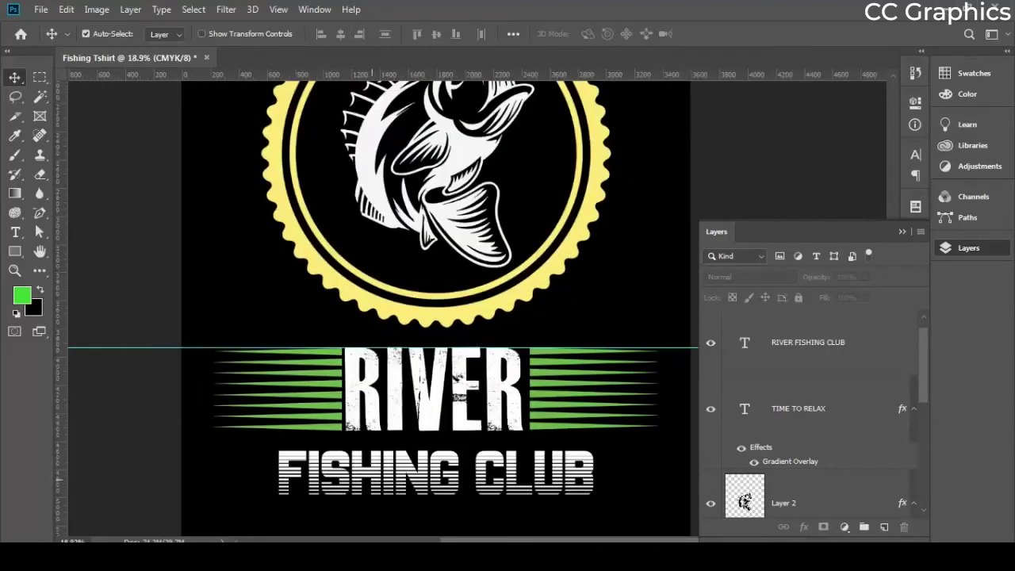
scroll(374, 480, down, 4)
click(396, 471)
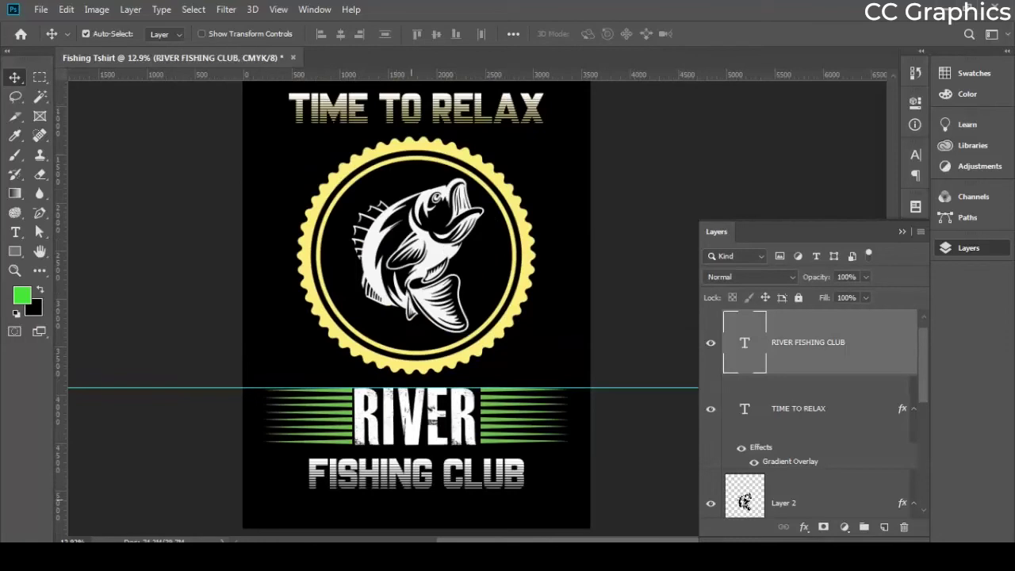
scroll(404, 475, up, 3)
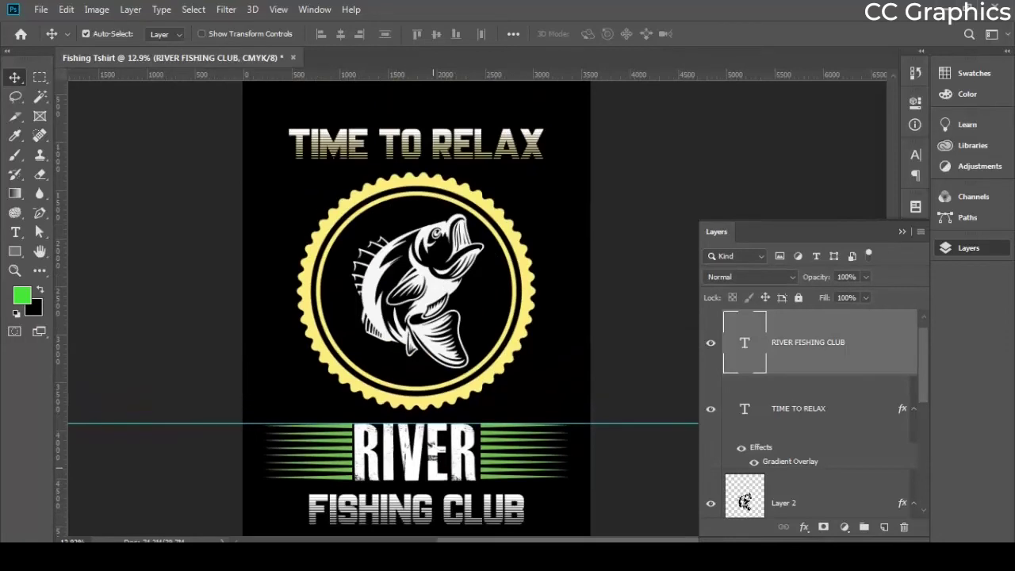
scroll(428, 476, down, 4)
scroll(475, 479, down, 4)
scroll(479, 310, up, 2)
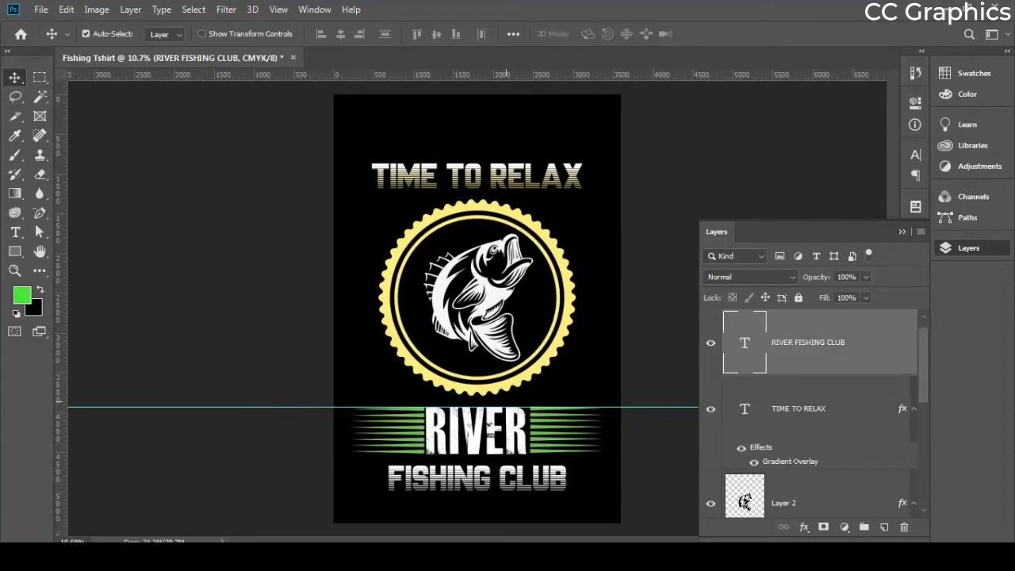
scroll(388, 357, up, 1)
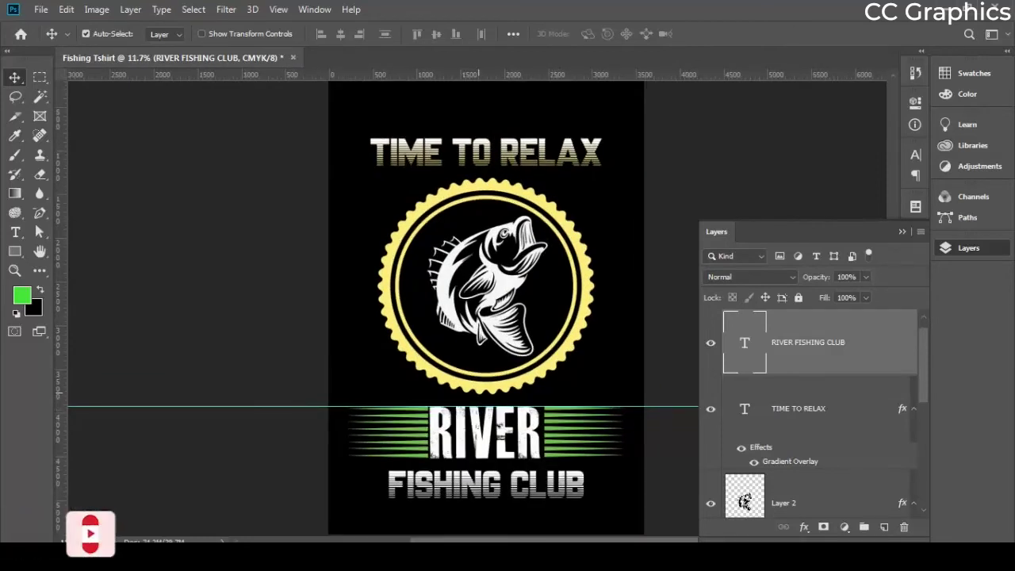
click(469, 153)
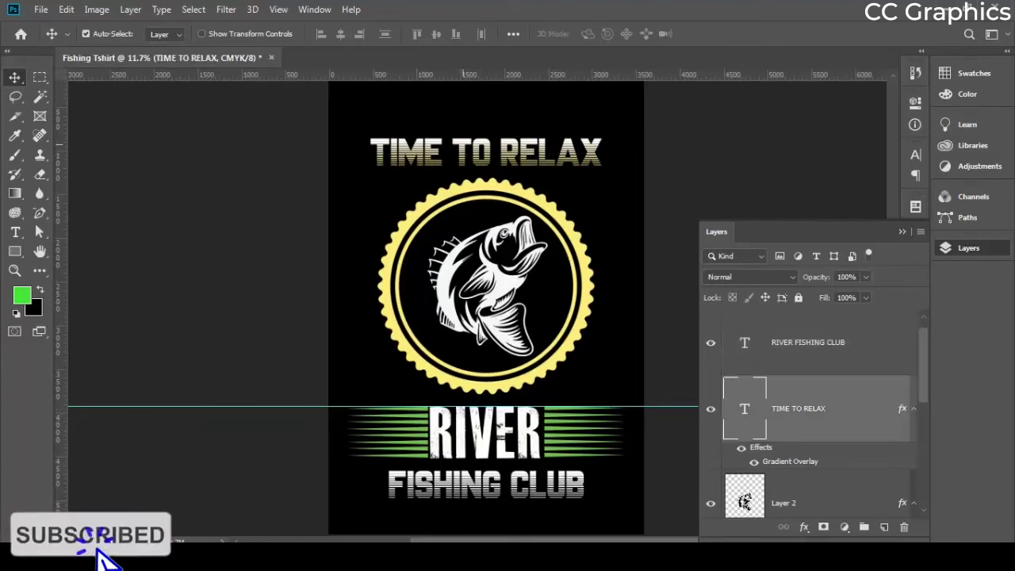
scroll(470, 283, up, 6)
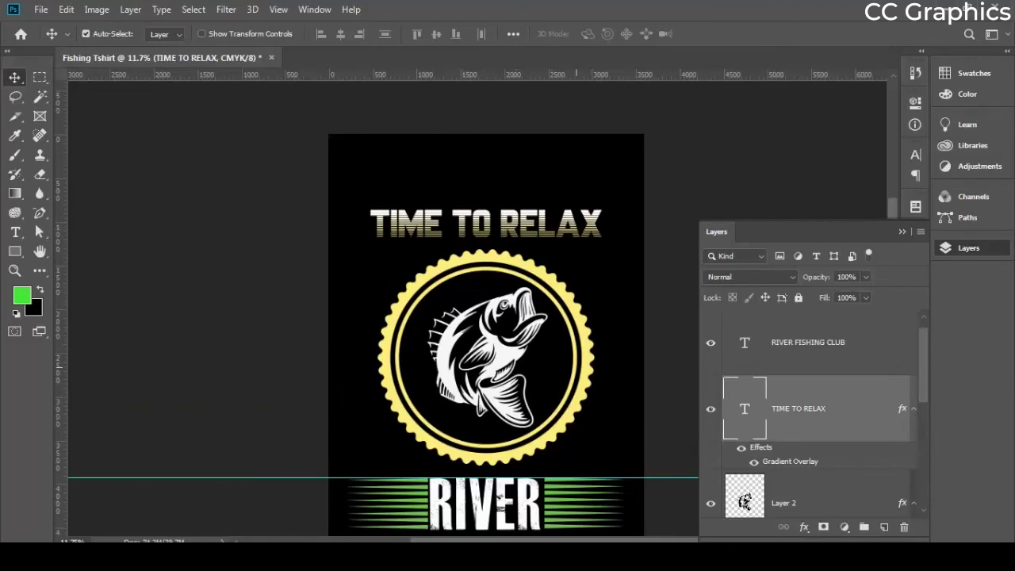
scroll(383, 336, down, 3)
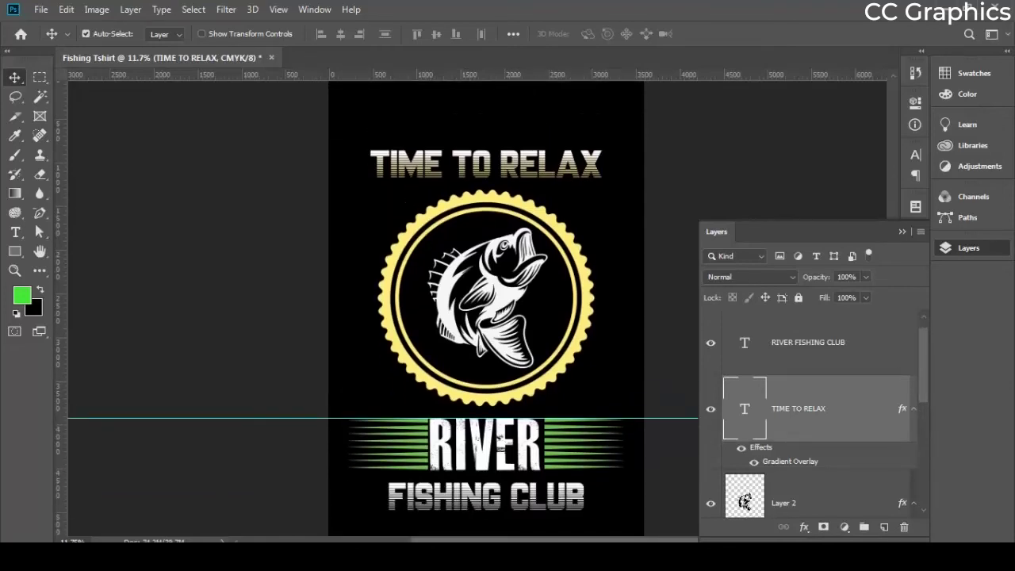
Warp the TIME TO RELAX text with a horizontal Arc at +50% bend and move it down to curve over the badge
double_click(546, 166)
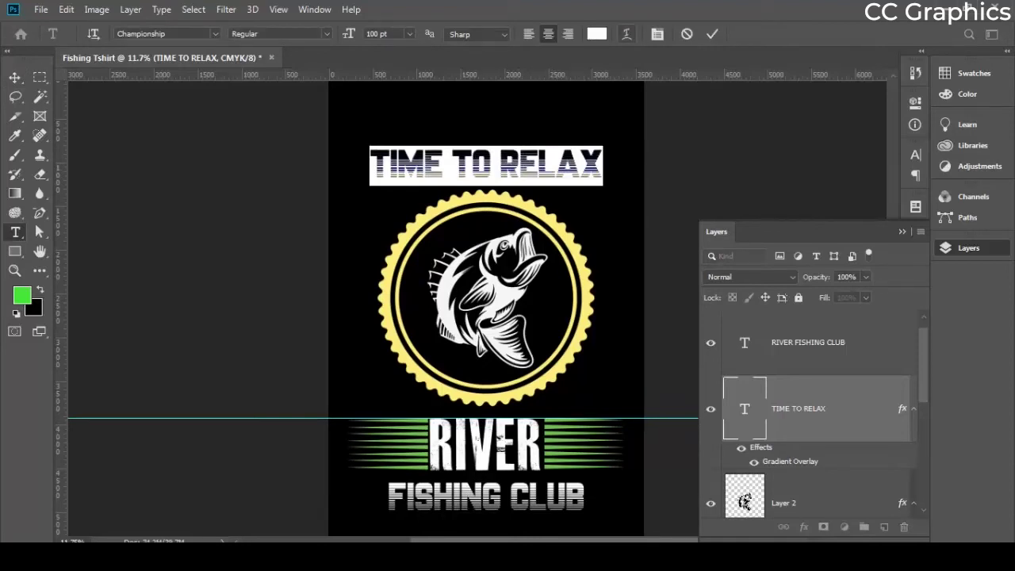
click(626, 33)
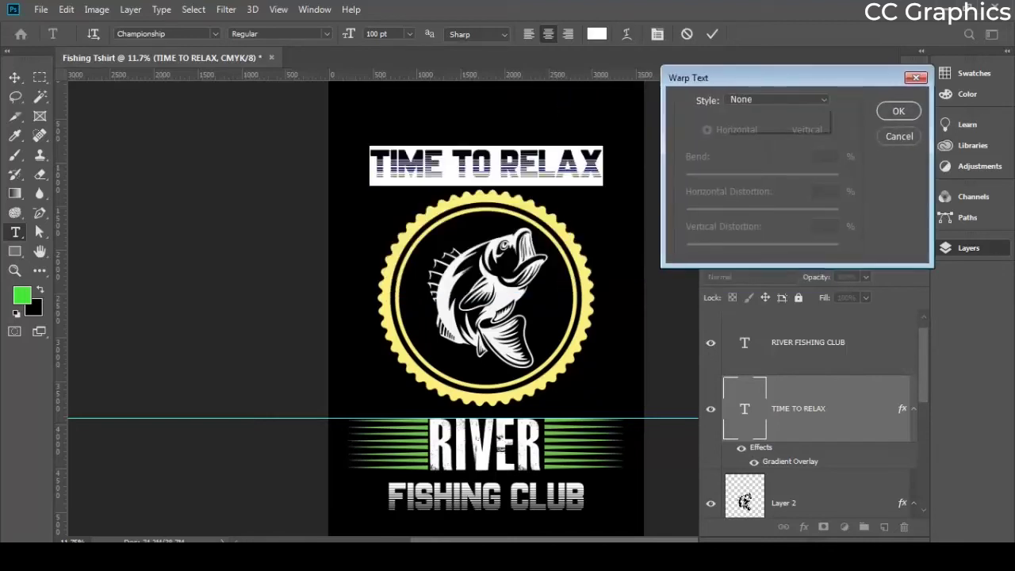
click(777, 100)
click(761, 138)
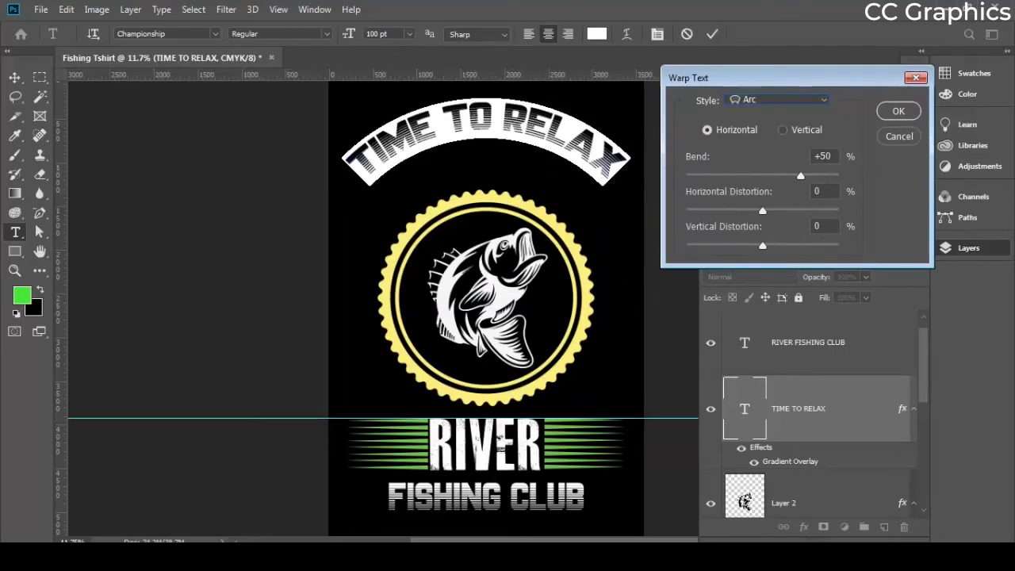
click(899, 111)
drag(622, 203, 621, 245)
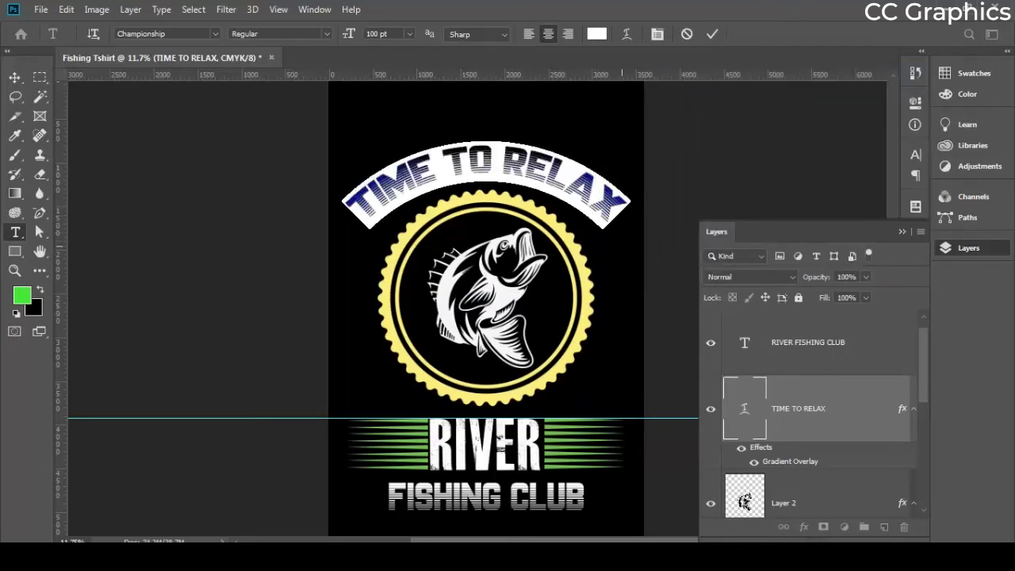
click(14, 77)
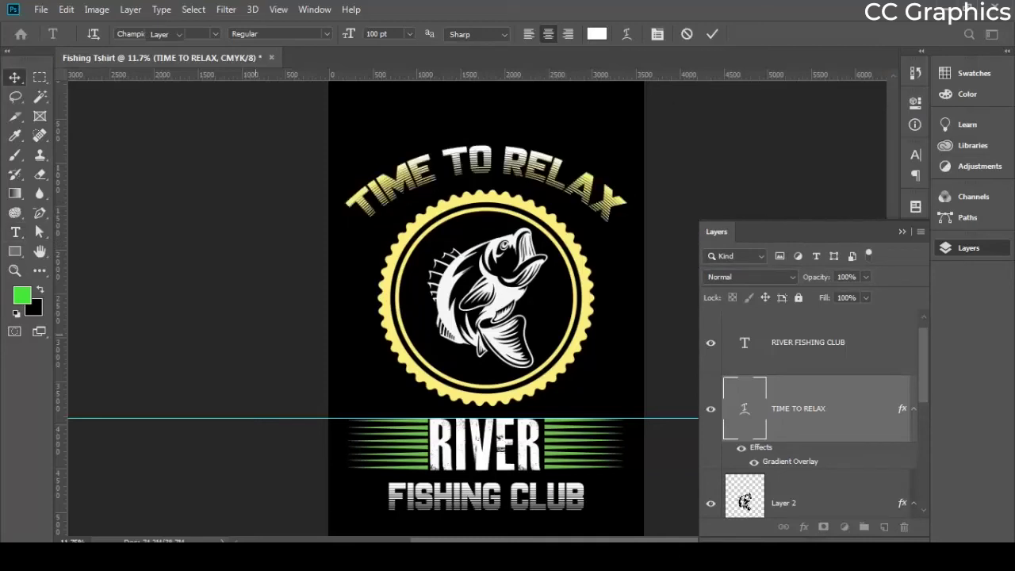
click(255, 335)
Remove the horizontal guide running along the upper edge of RIVER from the canvas
scroll(256, 335, down, 4)
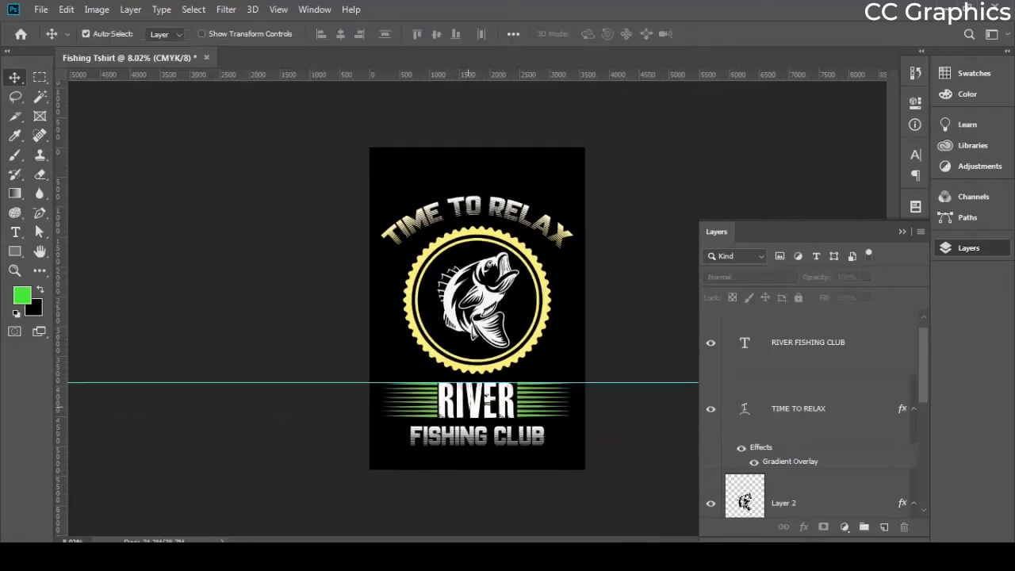
scroll(478, 308, up, 3)
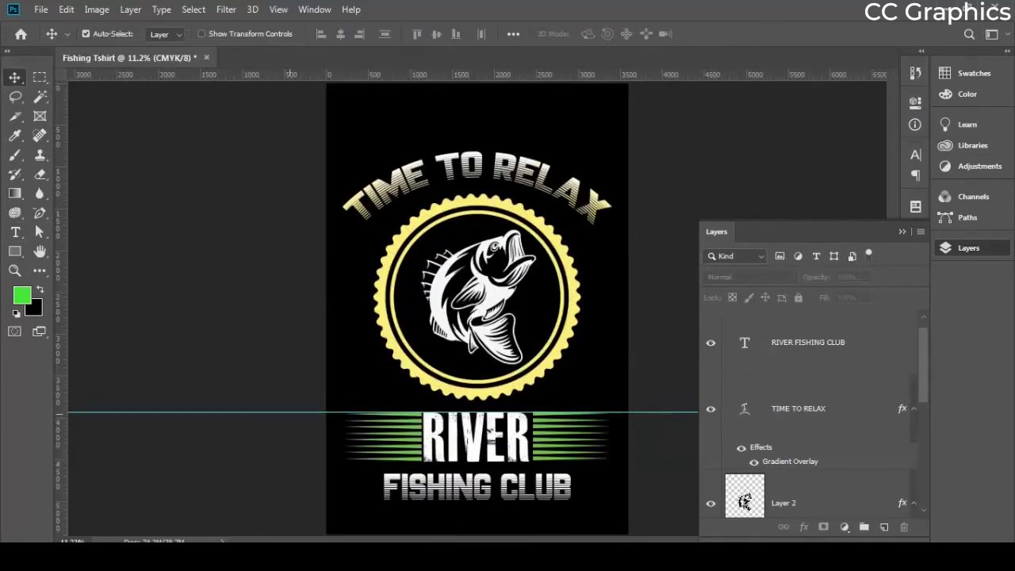
drag(291, 411, 370, 75)
scroll(288, 278, down, 4)
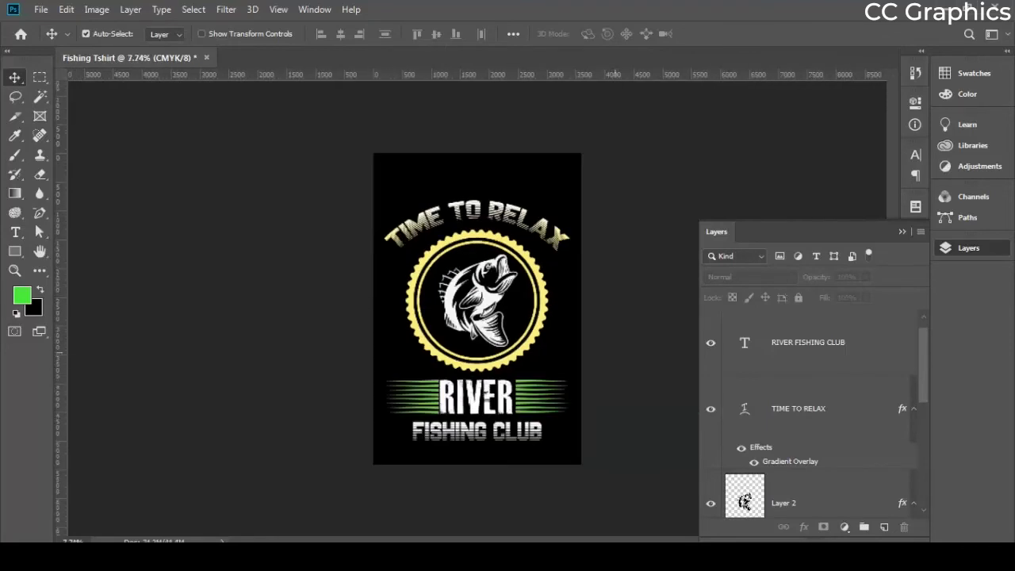
Check the black Layer 1 background by toggling its visibility off and on
scroll(810, 412, up, 1)
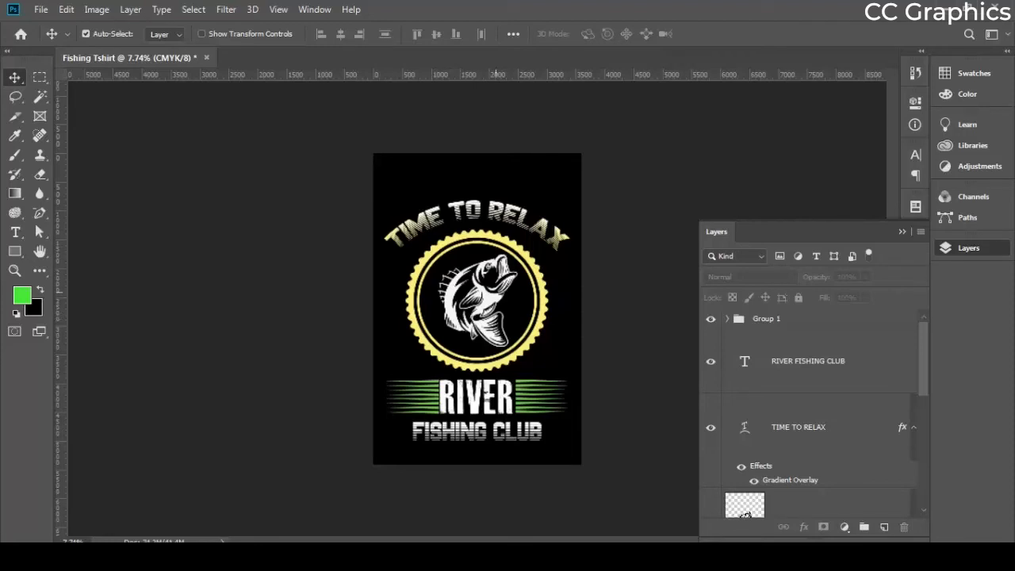
scroll(813, 413, down, 5)
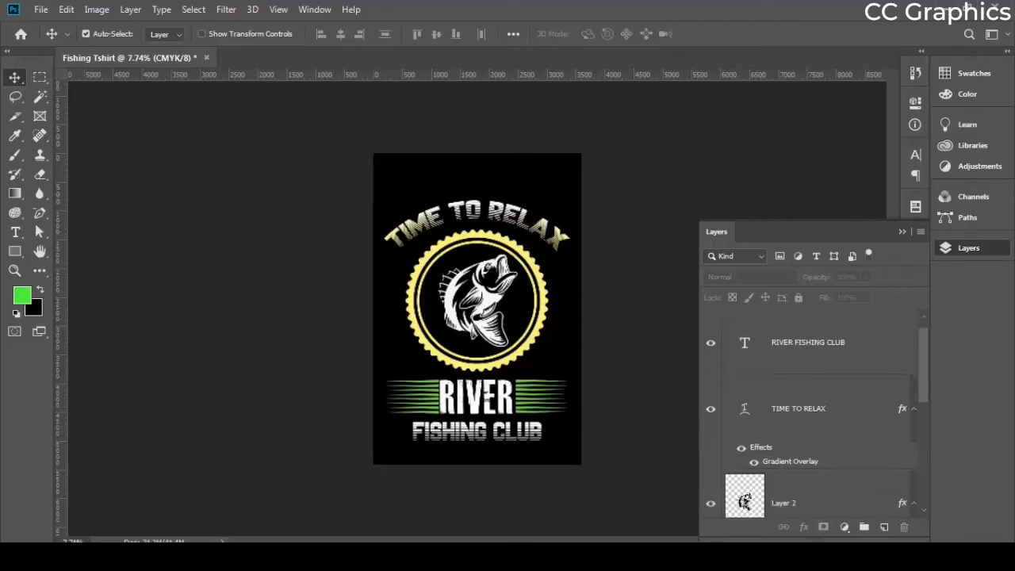
scroll(813, 412, down, 1)
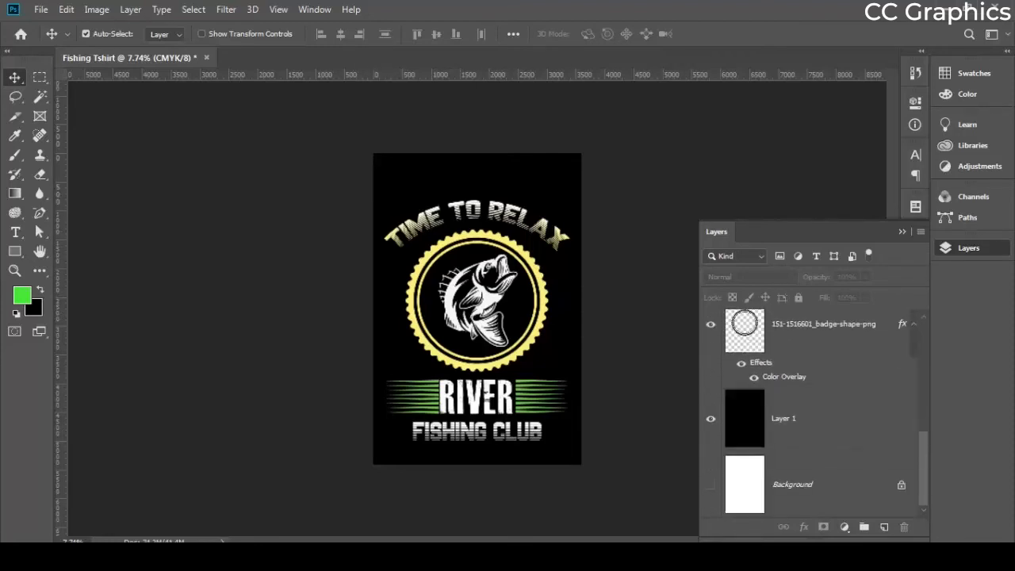
click(711, 418)
click(711, 418)
key(m)
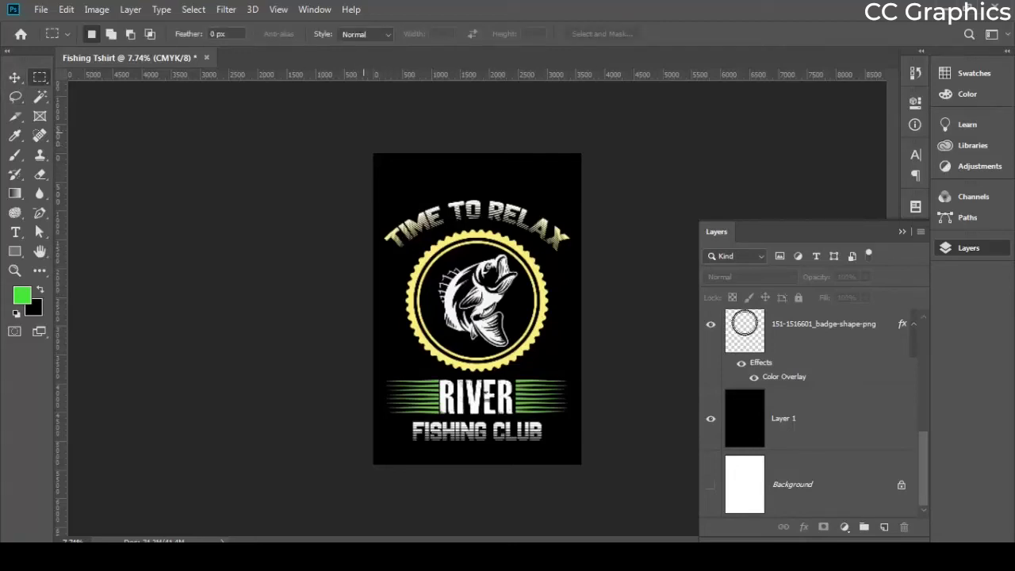
drag(370, 150, 692, 514)
key(ctrl+d)
scroll(808, 412, up, 6)
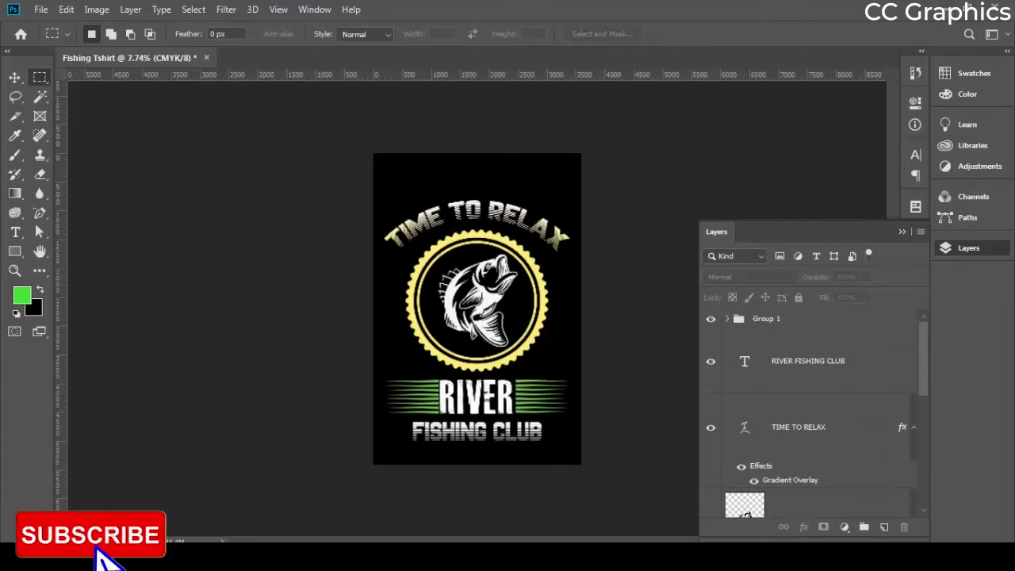
Select the TIME TO RELAX layer, center it horizontally within a canvas-wide rectangular selection over the upper artwork, and deselect
key(v)
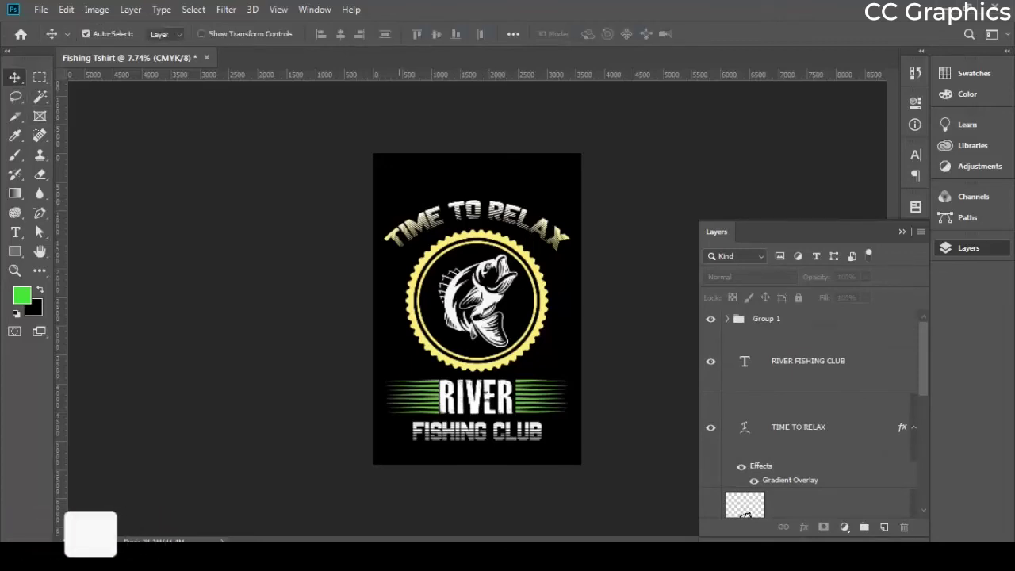
click(458, 211)
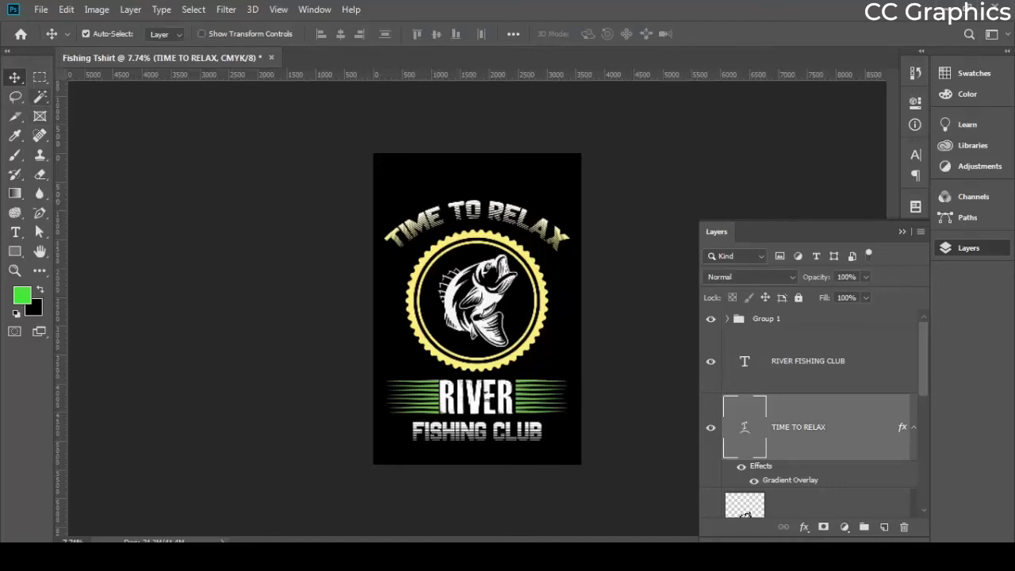
key(m)
drag(372, 153, 581, 297)
click(14, 77)
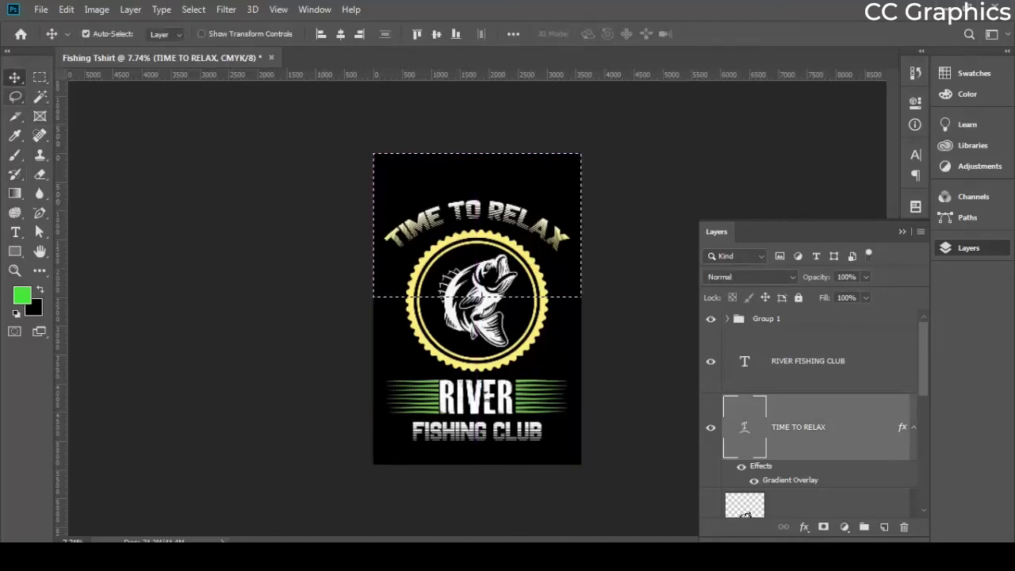
click(340, 34)
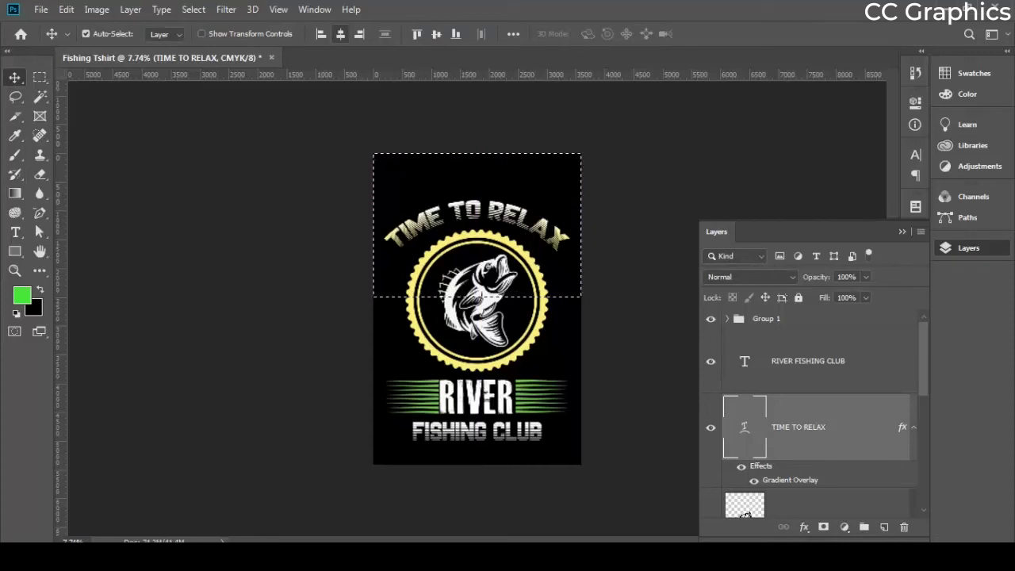
key(ctrl+d)
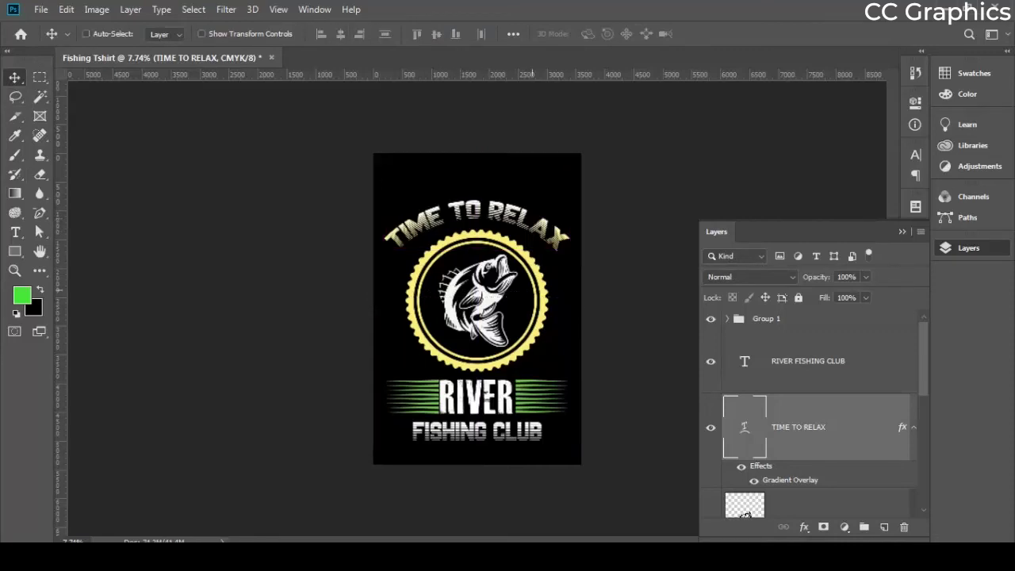
Center the badge shape layer horizontally within a canvas-wide rectangular selection around the artwork, and clear the selection
click(86, 33)
click(476, 397)
click(474, 212)
click(39, 77)
drag(374, 165, 580, 434)
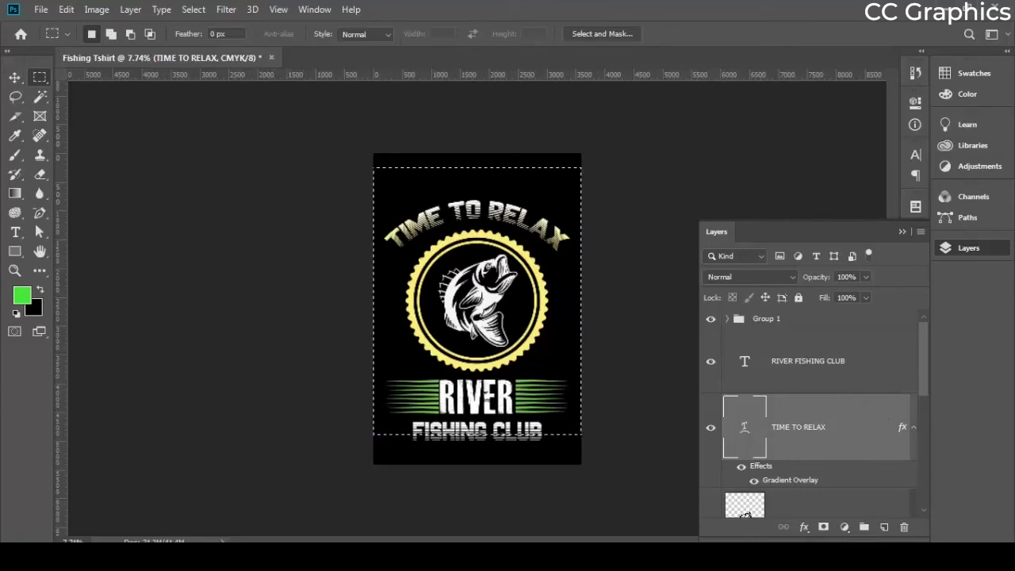
scroll(817, 412, down, 2)
scroll(817, 412, down, 2)
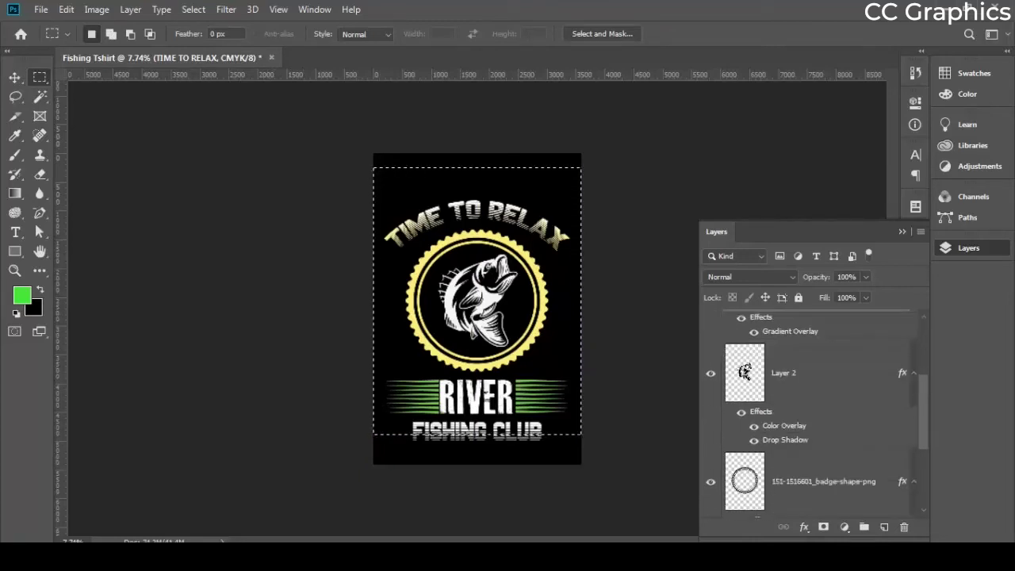
click(825, 482)
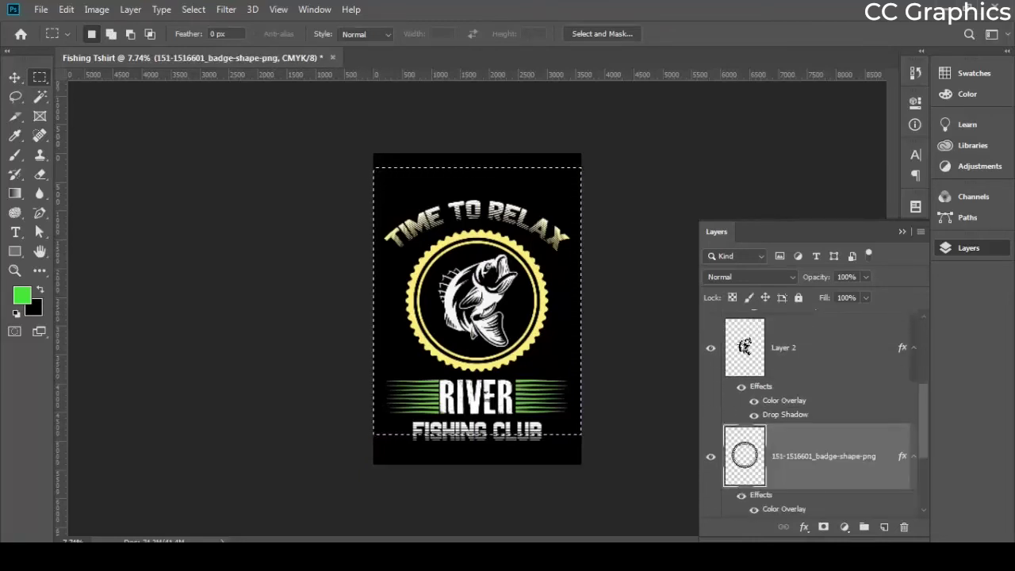
key(v)
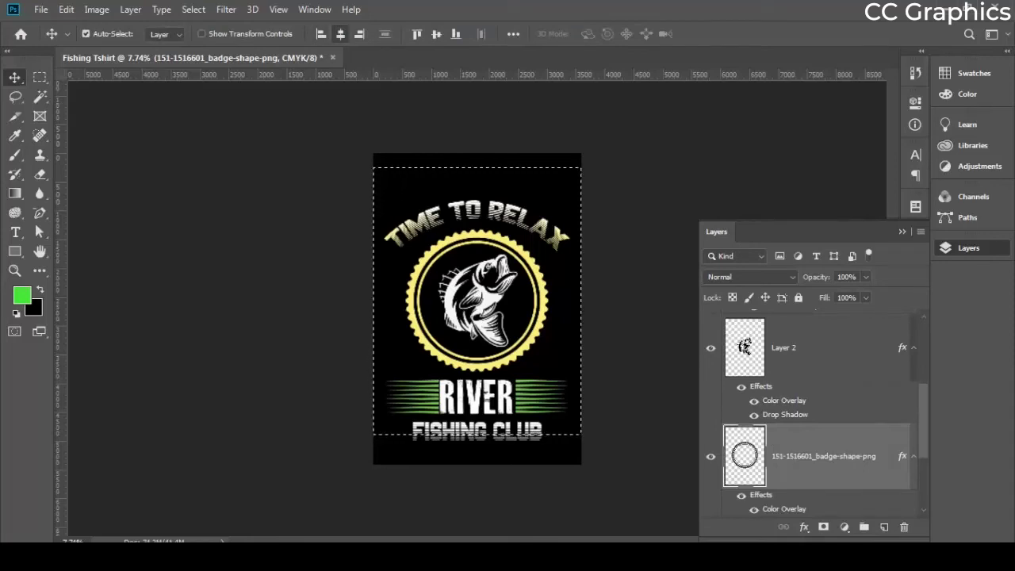
click(284, 276)
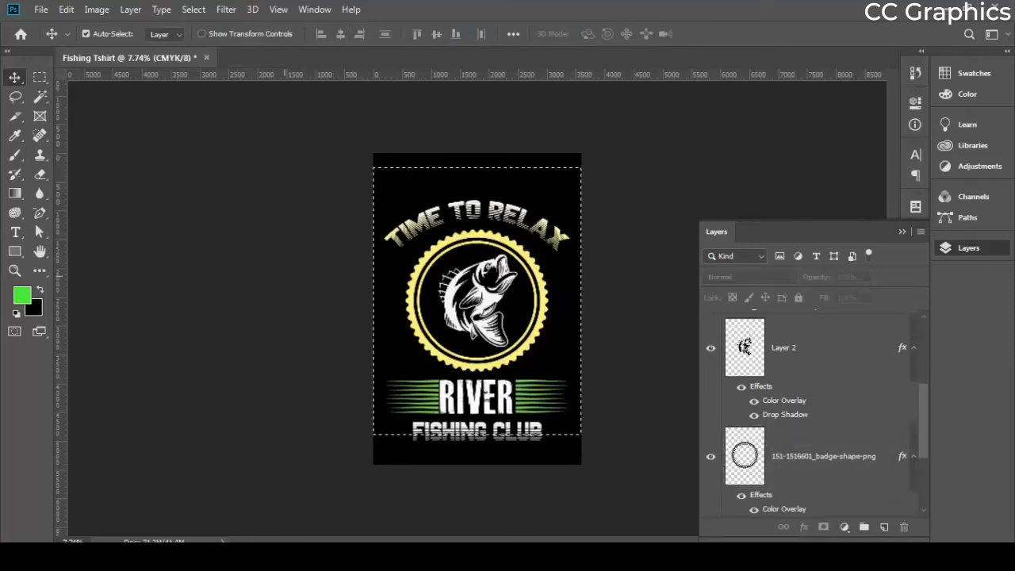
key(ctrl+d)
Select the entire canvas with a rectangular marquee and copy the merged artwork
click(39, 77)
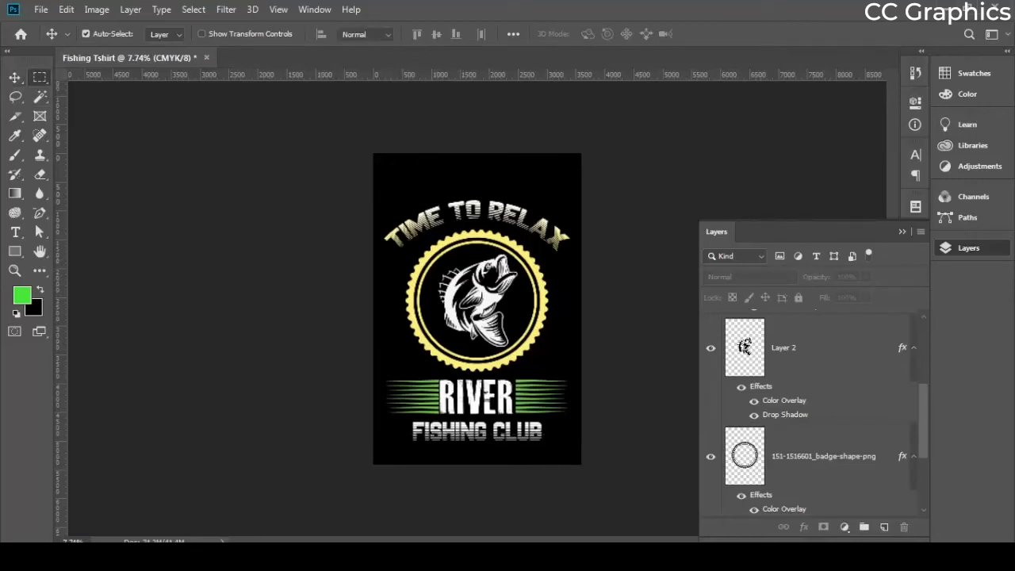
drag(370, 151, 686, 560)
drag(683, 512, 683, 511)
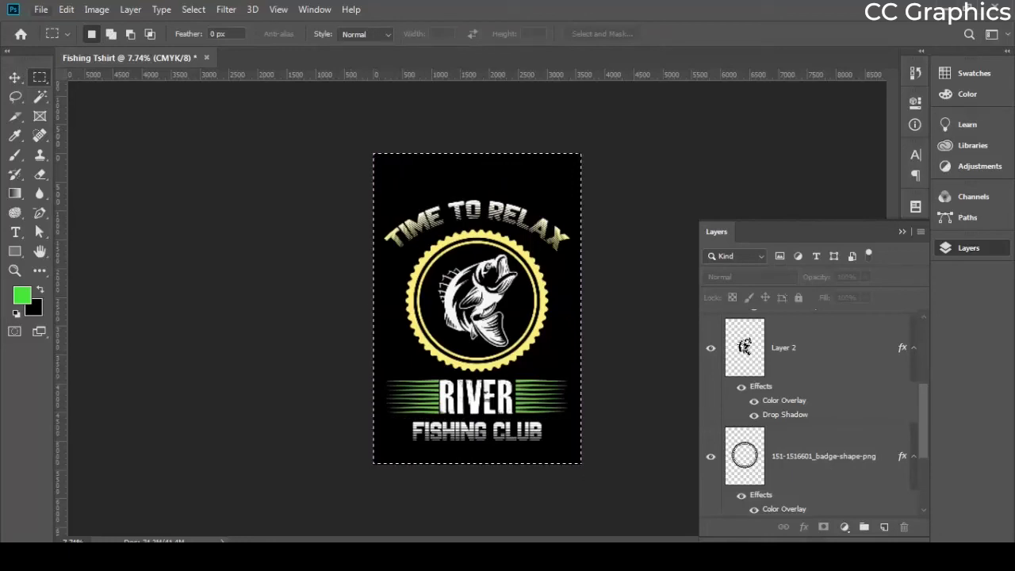
Create a new document of 2000 × 2800 pixels at 300 pixels/inch in RGB Color mode
click(40, 9)
click(52, 26)
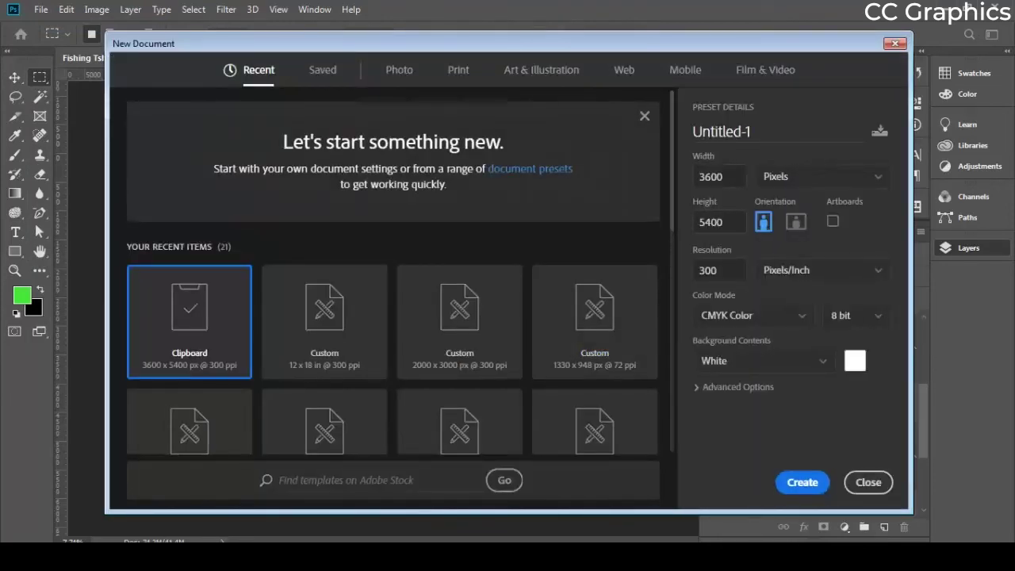
double_click(719, 177)
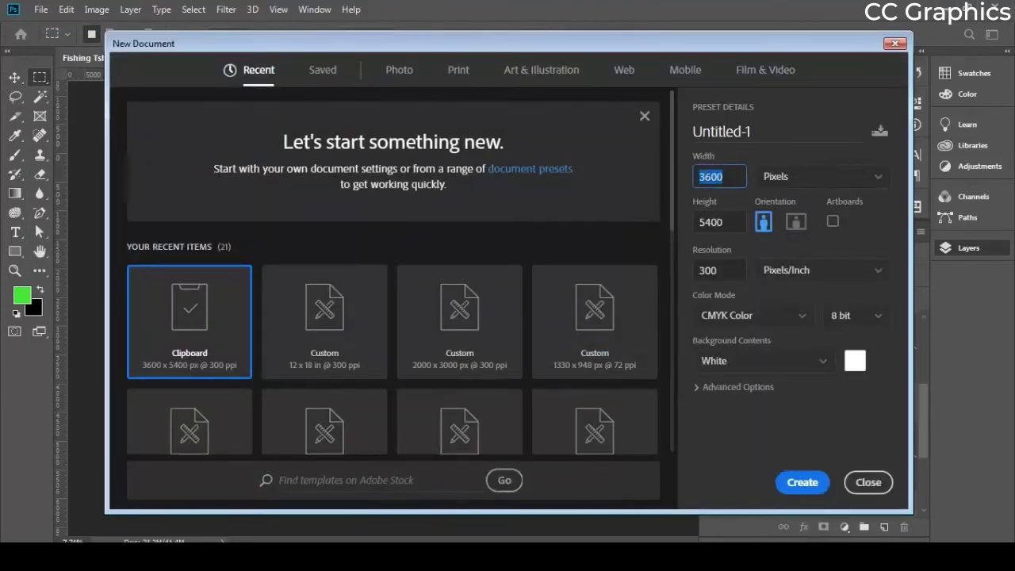
text(2000)
key(Tab)
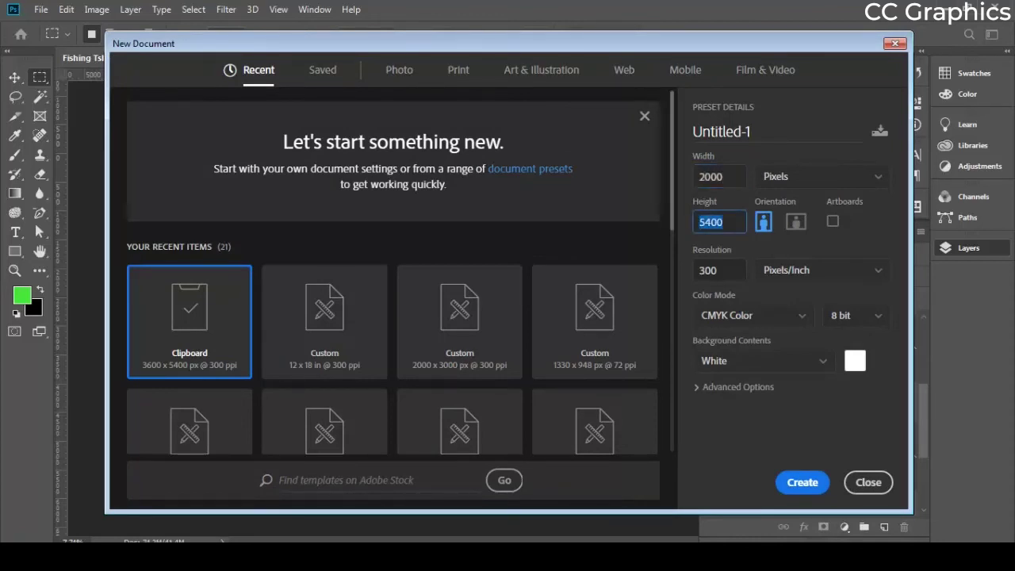
text(2800)
click(753, 315)
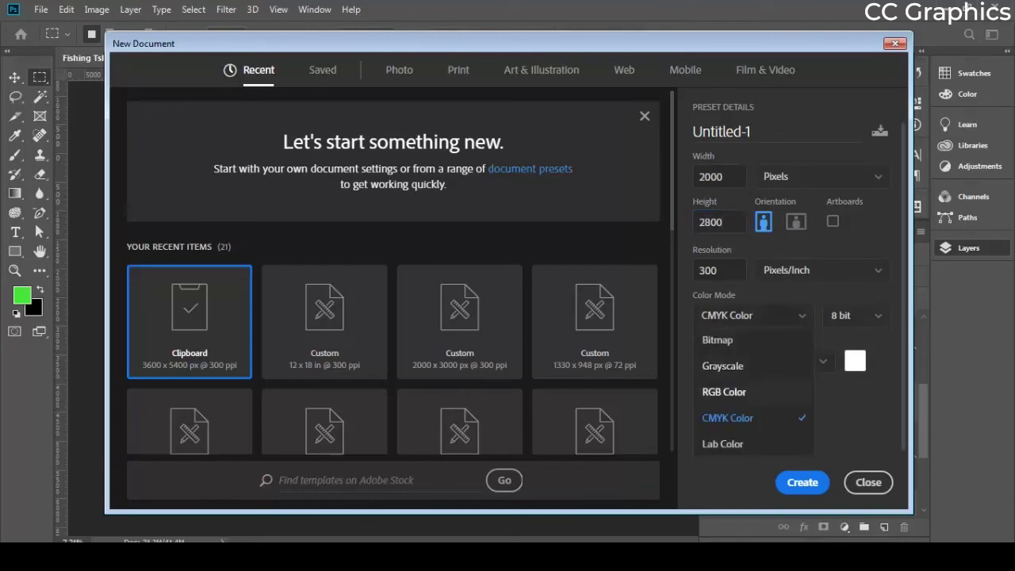
click(724, 392)
click(802, 482)
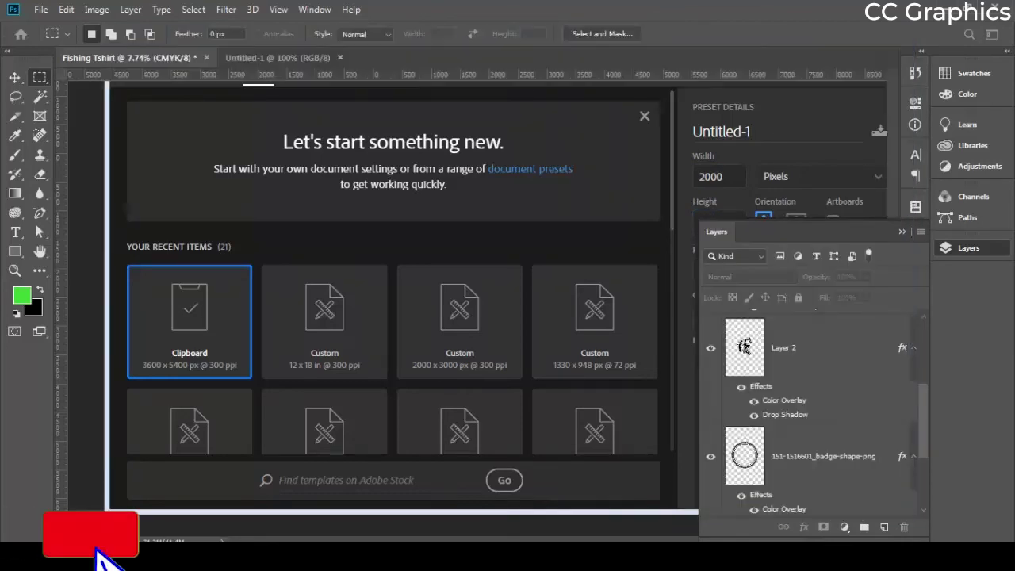
Add a new layer in the new document and paste the copied black-background artwork onto it
click(884, 526)
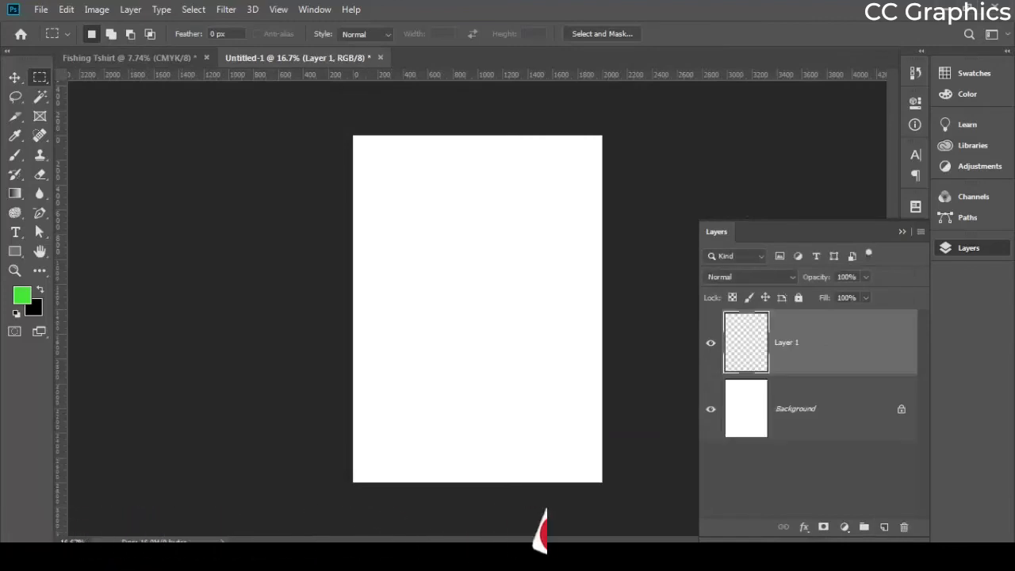
key(ctrl+v)
scroll(389, 397, down, 8)
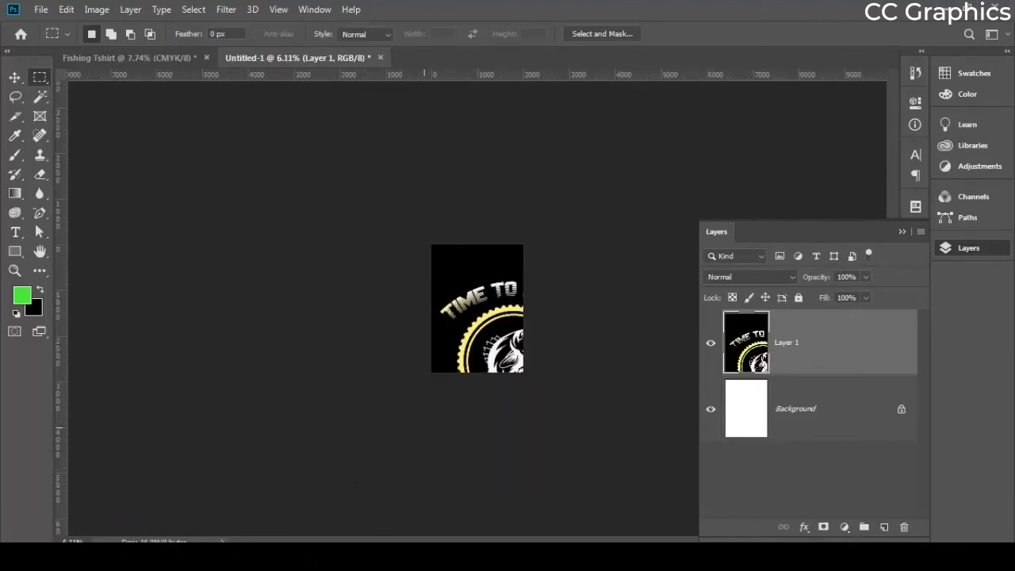
Scale the pasted artwork proportionally to 55.40%, shift it slightly upward, and apply the transform to fill the canvas
key(ctrl+t)
key(ctrl+t)
scroll(478, 311, down, 2)
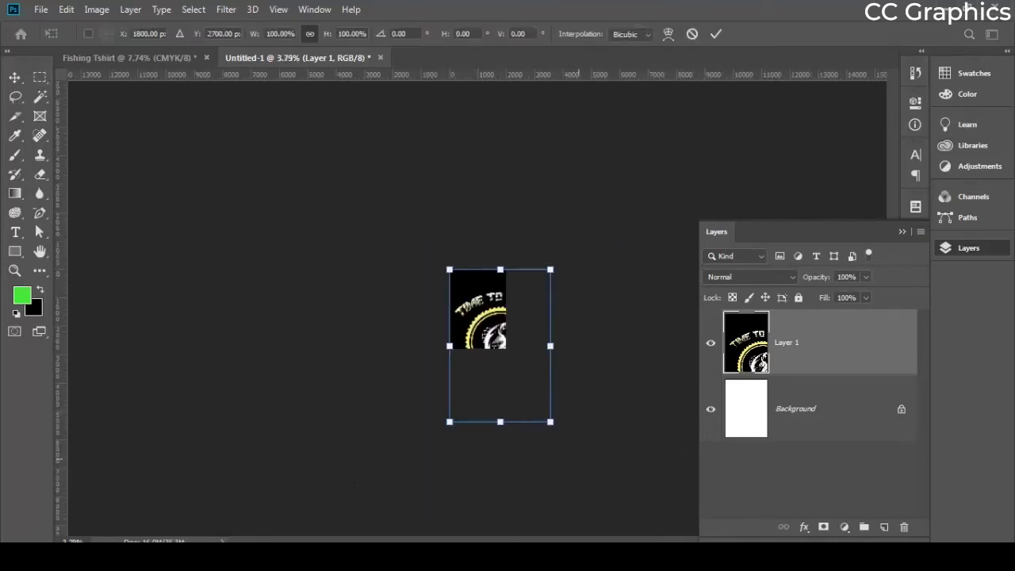
drag(550, 346, 503, 308)
scroll(508, 309, up, 3)
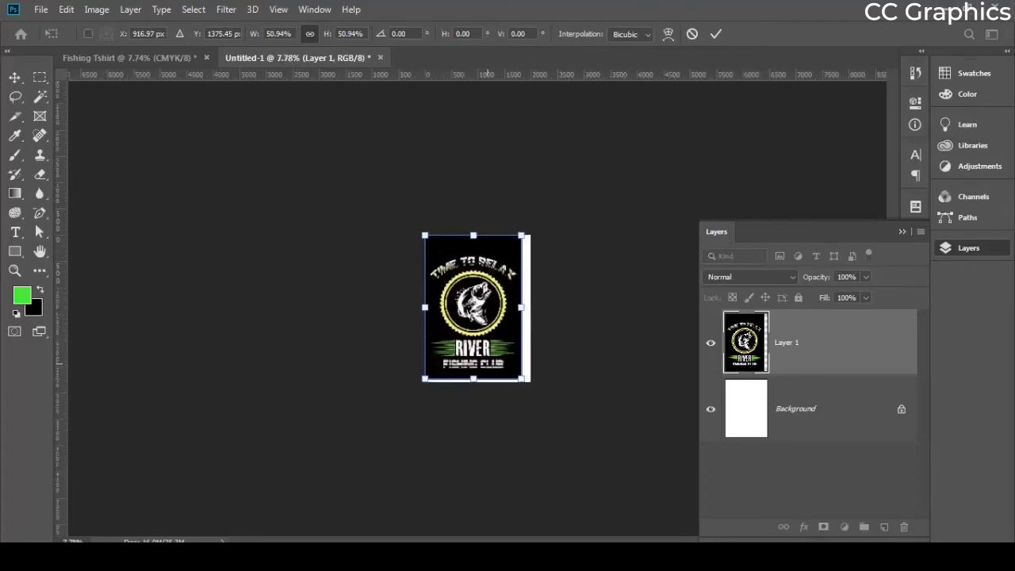
drag(548, 422, 561, 441)
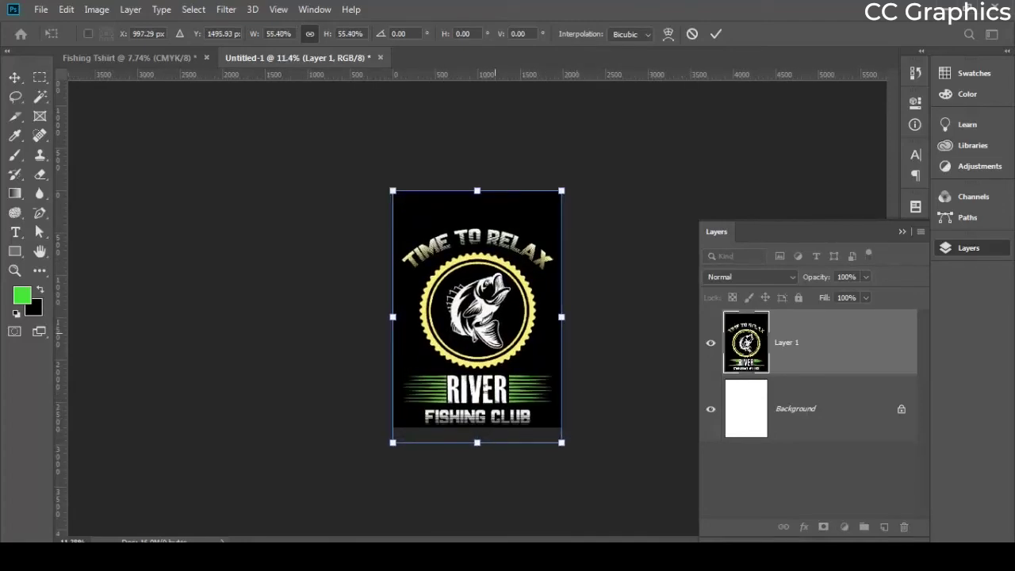
drag(511, 303, 505, 294)
key(Return)
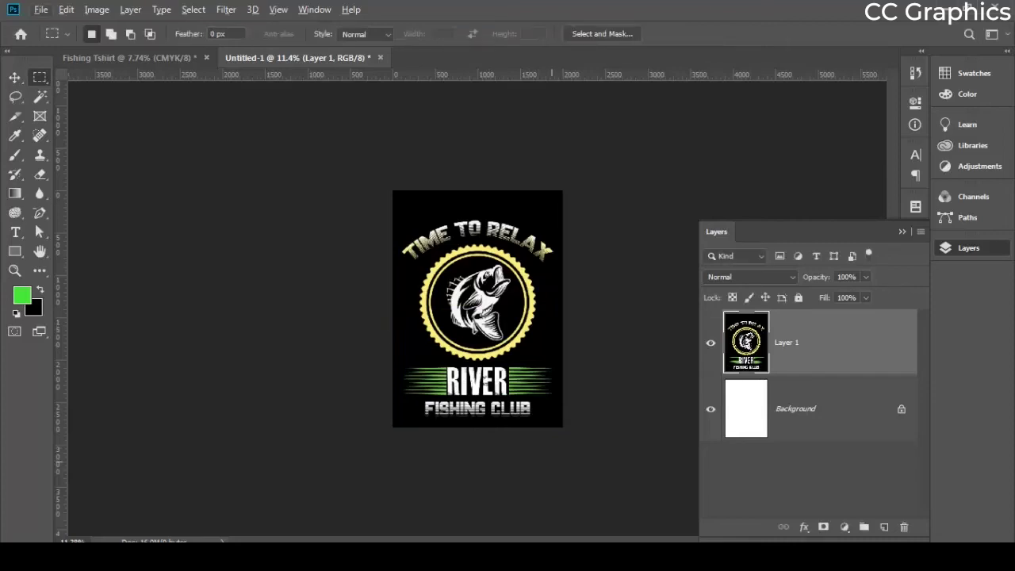
scroll(568, 320, up, 4)
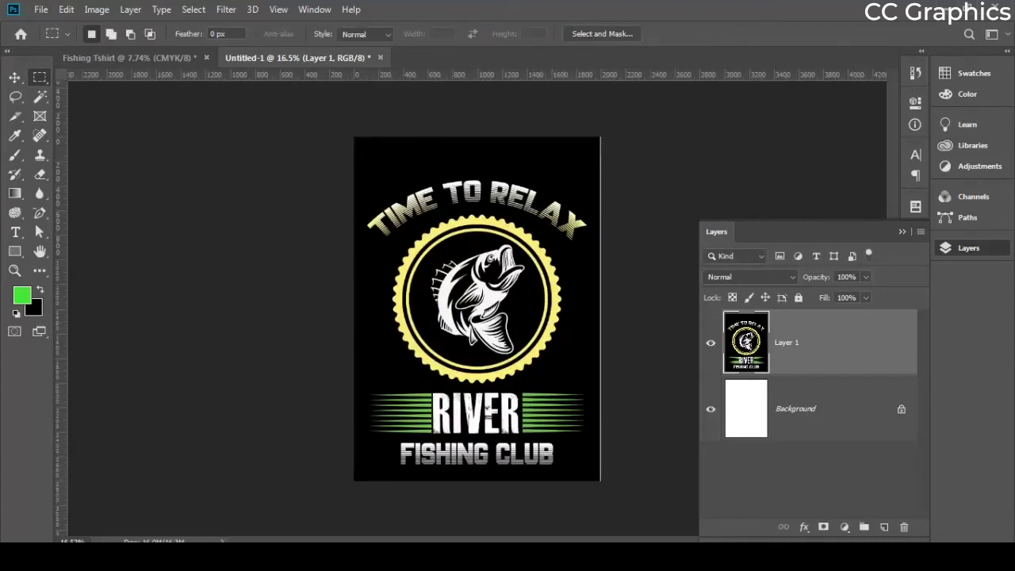
key(v)
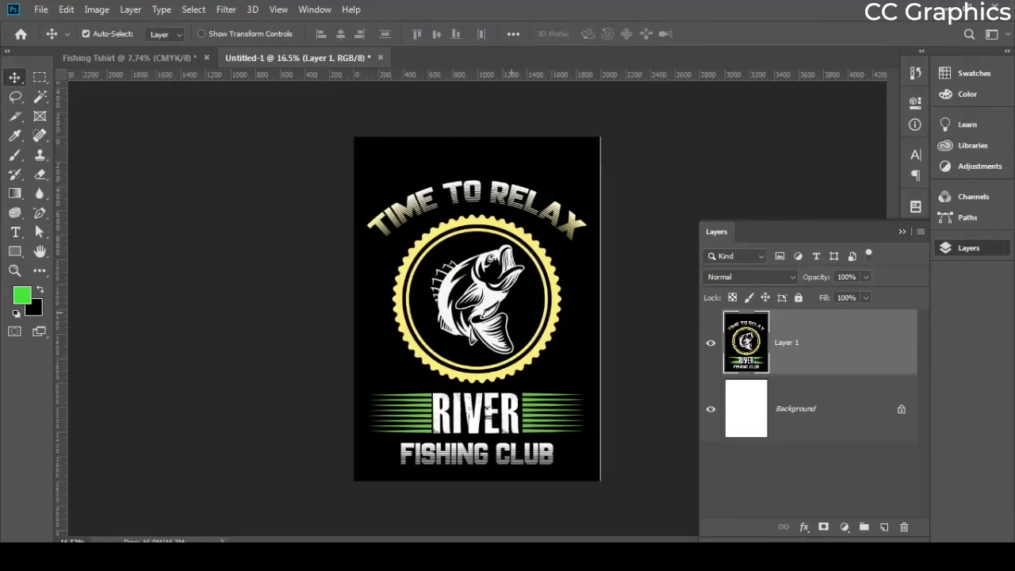
scroll(478, 308, down, 2)
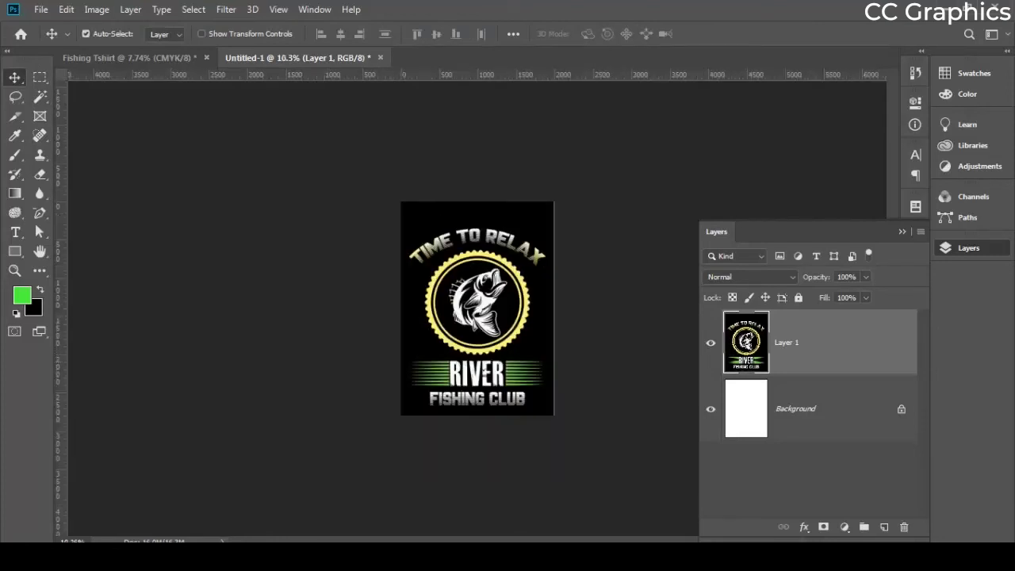
Hide the black Layer 1 in the Fishing Tshirt document and copy the merged transparent artwork
click(129, 58)
scroll(809, 420, down, 2)
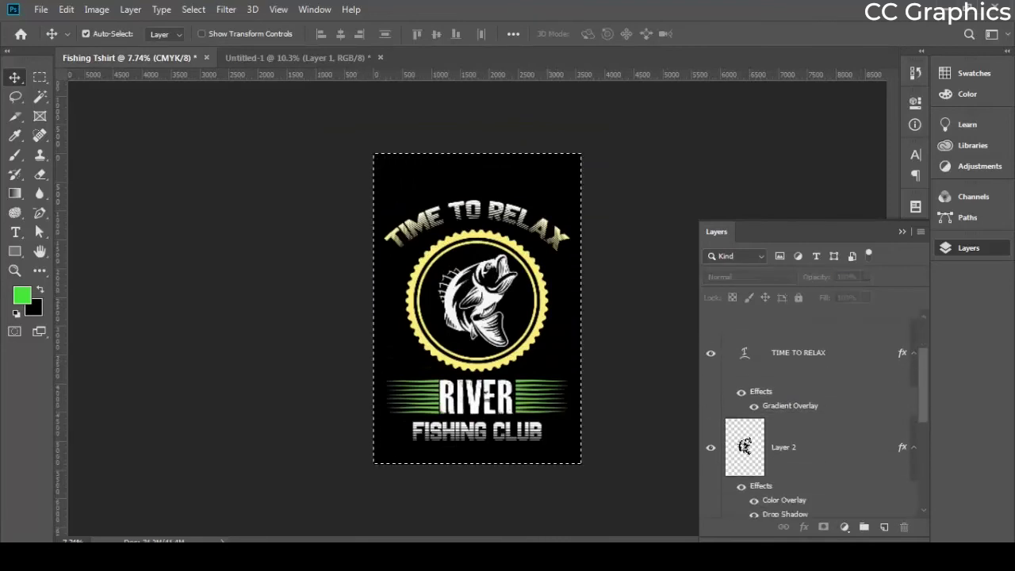
scroll(808, 428, down, 3)
click(711, 445)
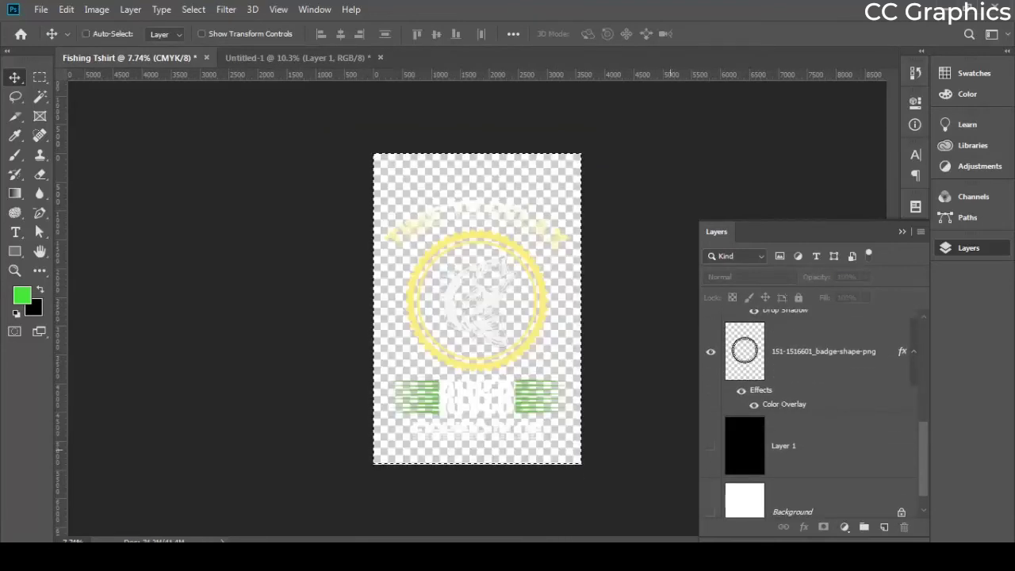
Delete the pasted black-background layer in Untitled-1 and paste the transparent artwork onto a new layer
key(ctrl+Tab)
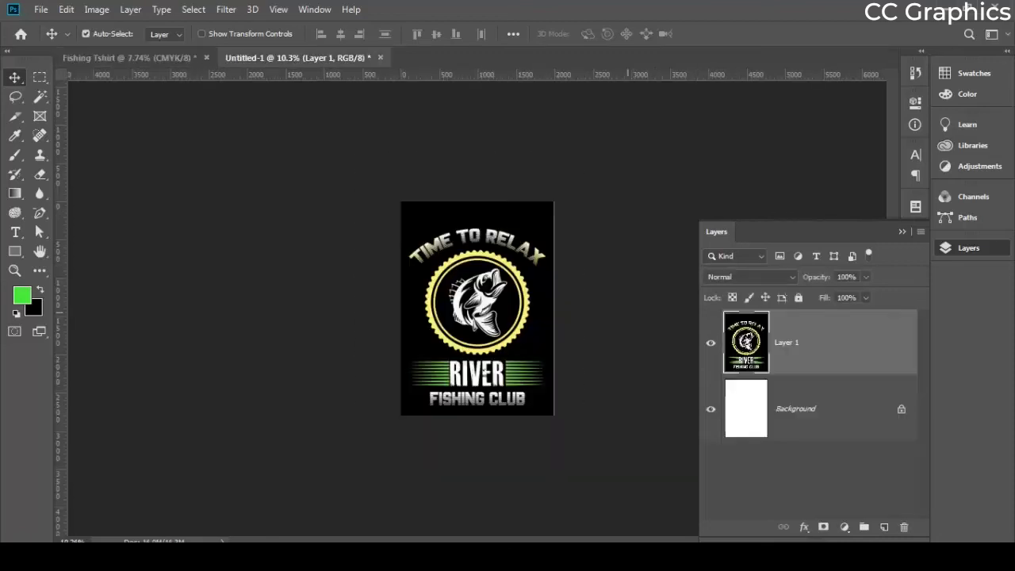
key(Delete)
click(884, 527)
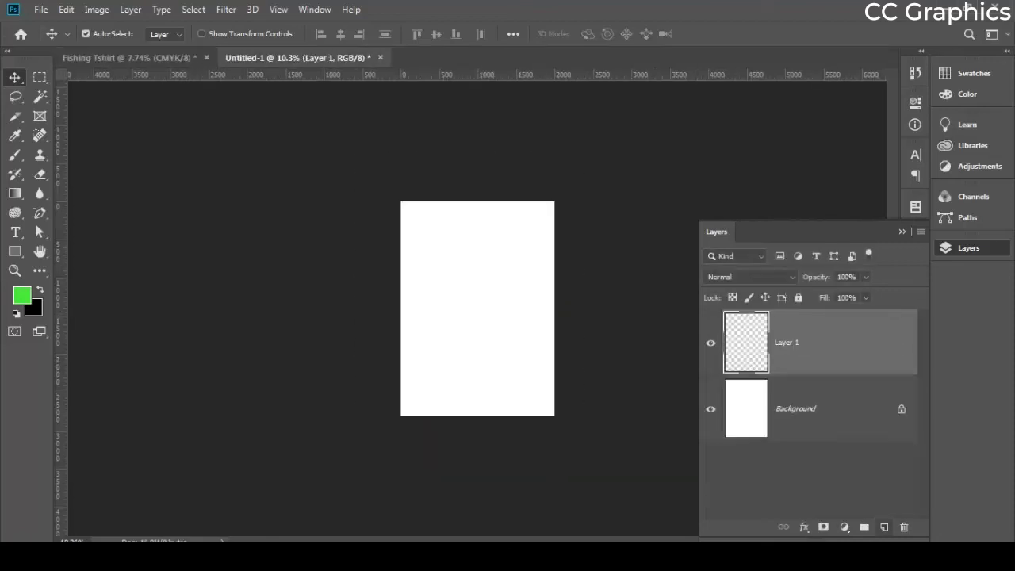
key(ctrl+v)
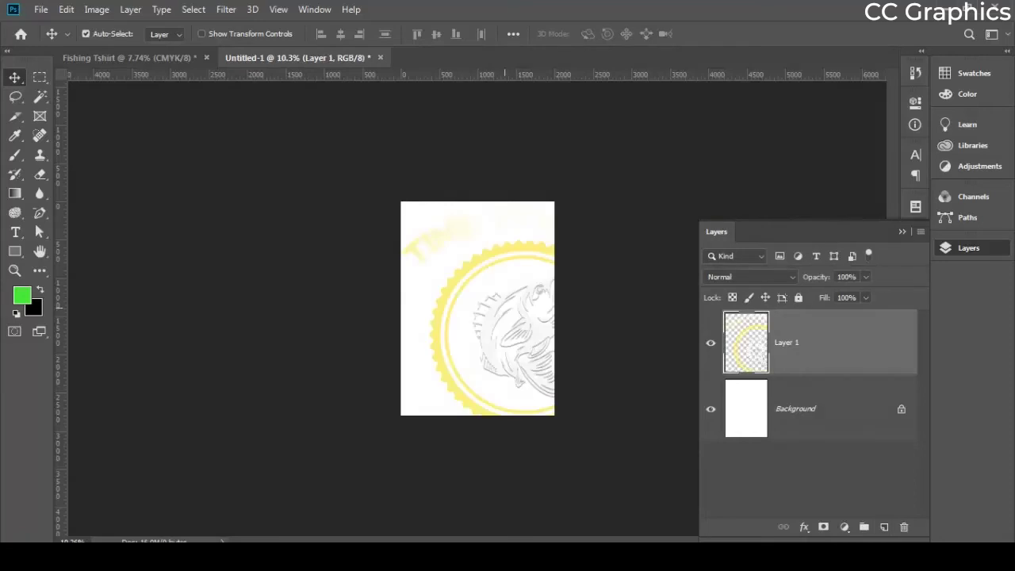
Scale the transparent artwork proportionally to 62.42%, center it on the canvas, and apply the transform
key(ctrl+t)
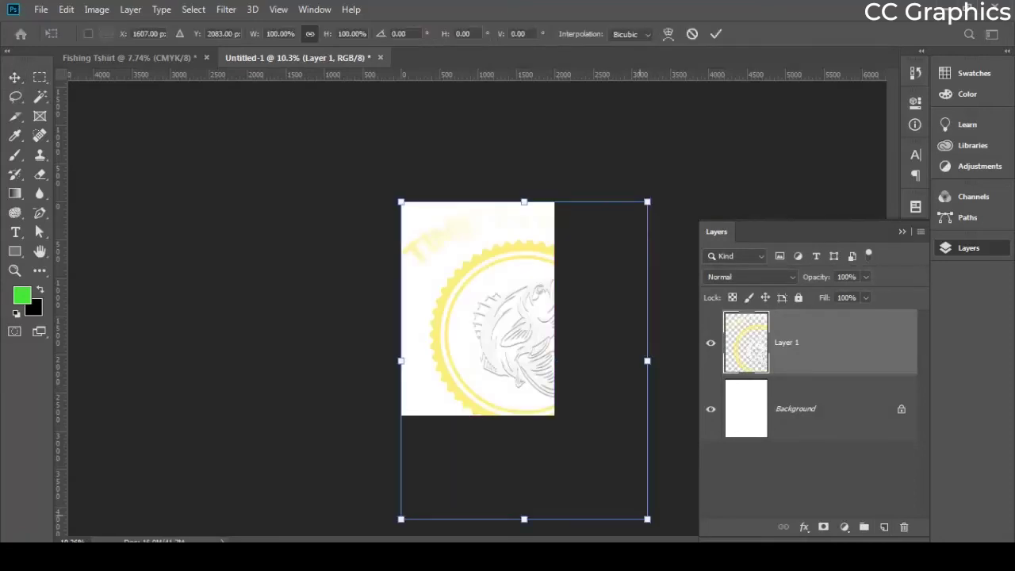
drag(647, 518, 553, 399)
drag(485, 286, 488, 295)
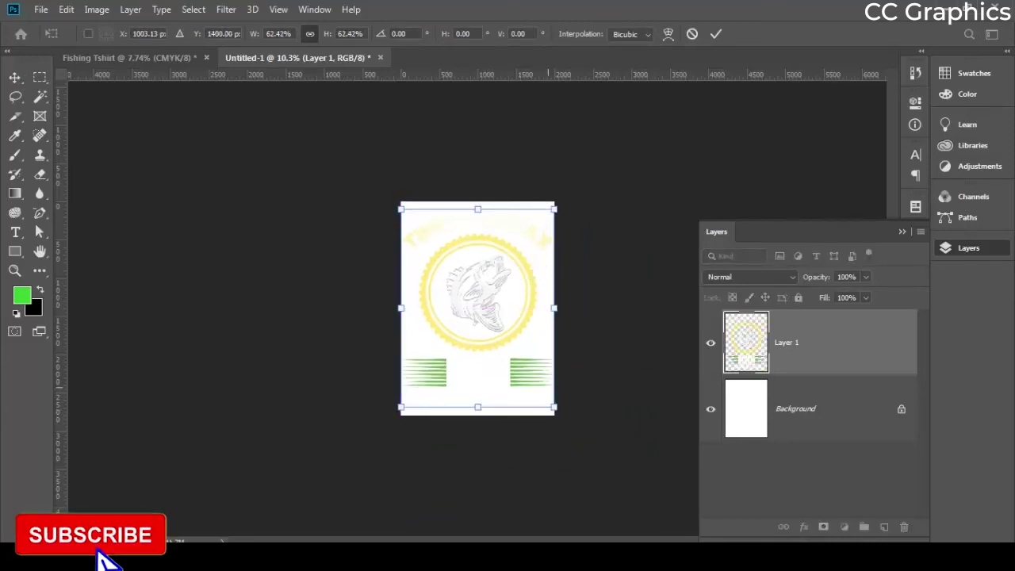
key(Return)
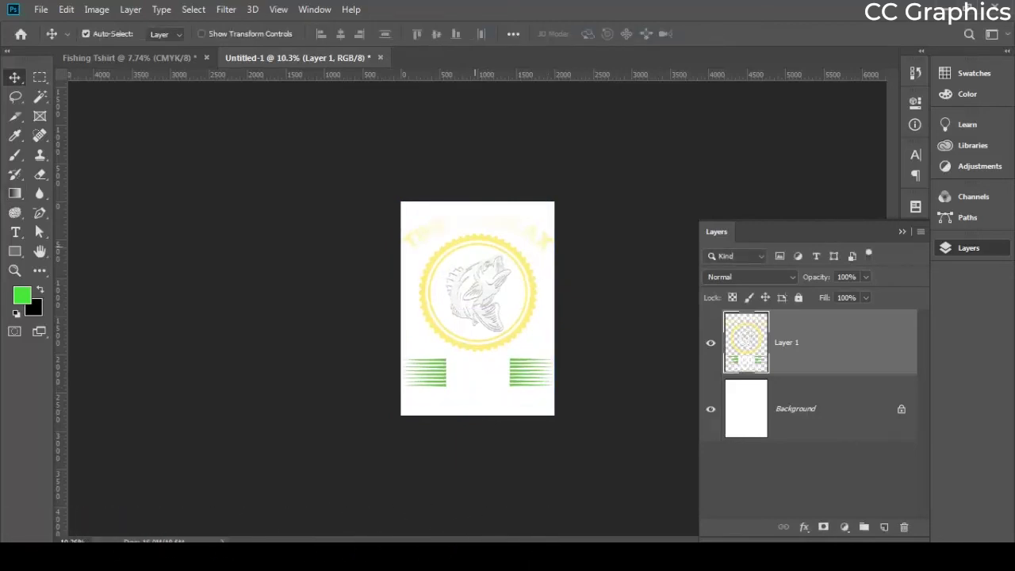
click(41, 10)
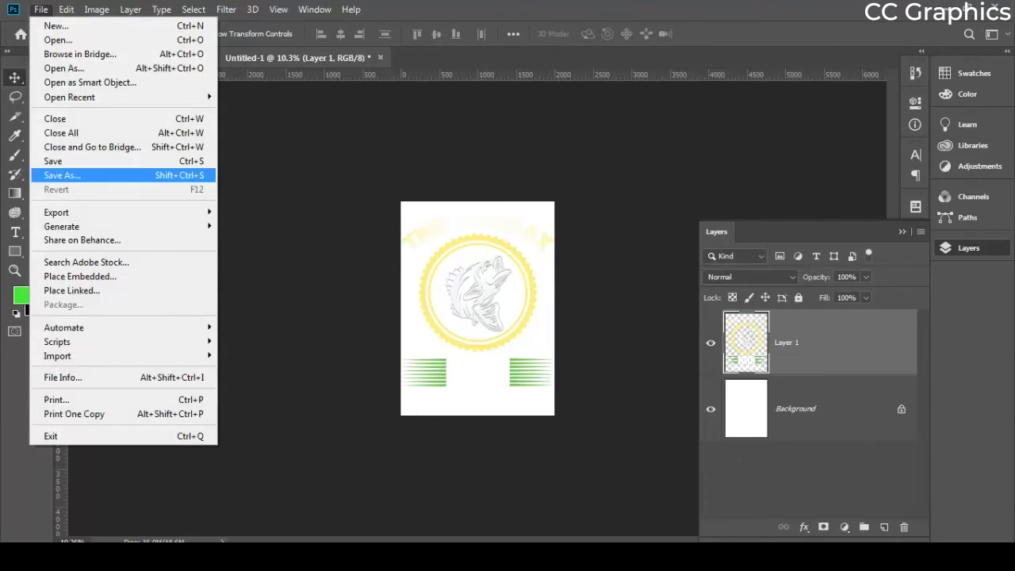
mouse_move(57, 213)
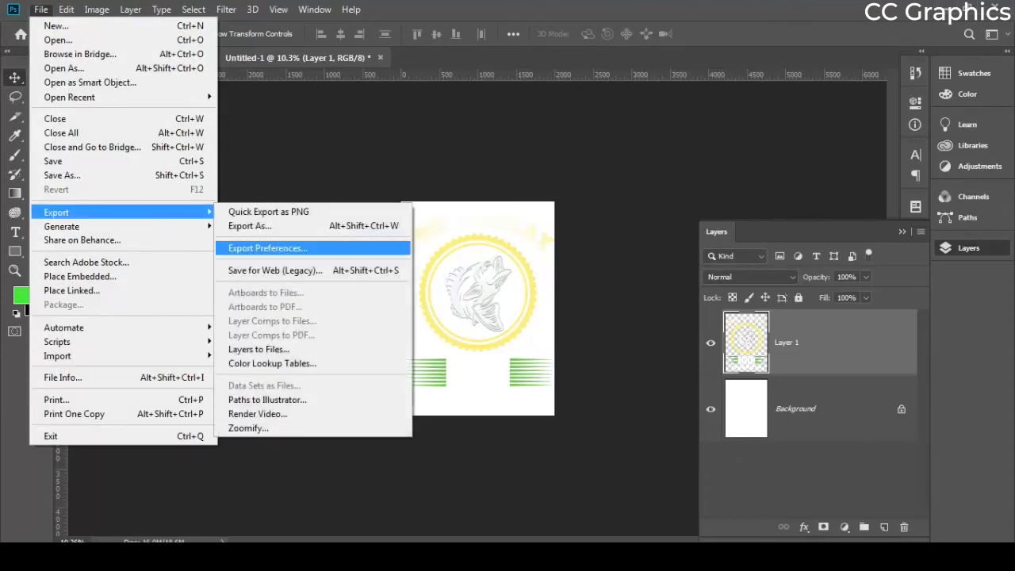
click(80, 175)
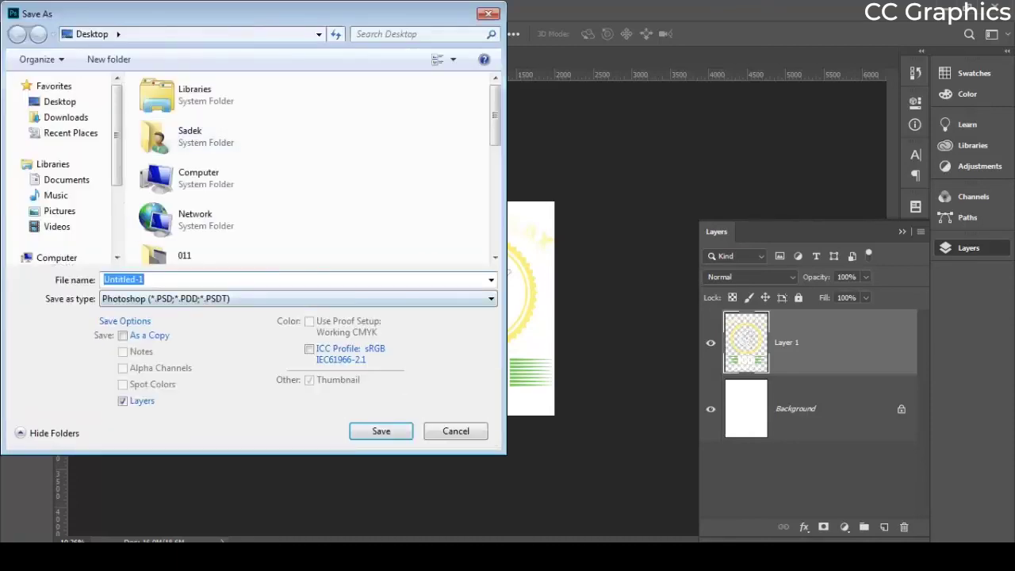
click(208, 299)
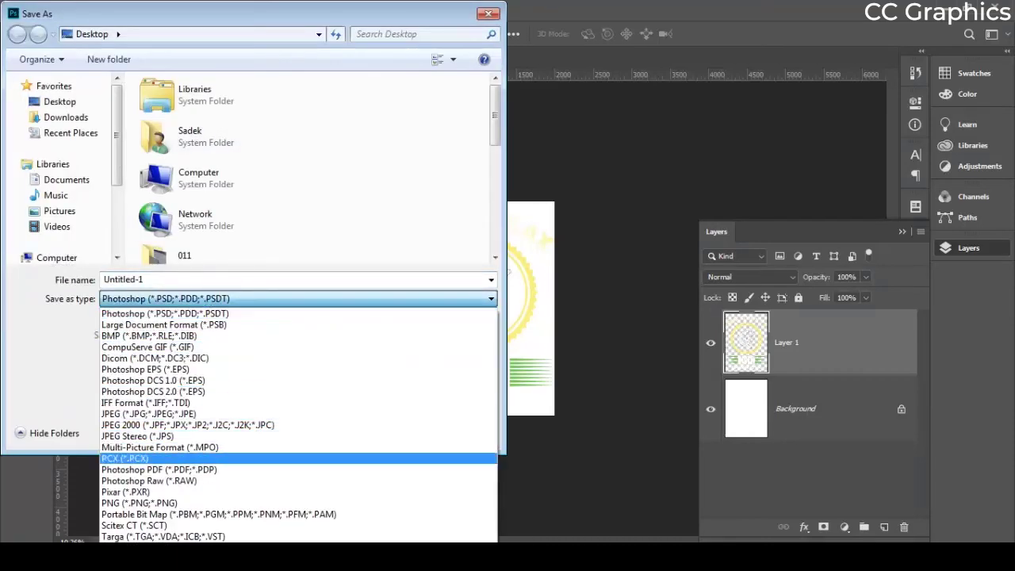
click(166, 313)
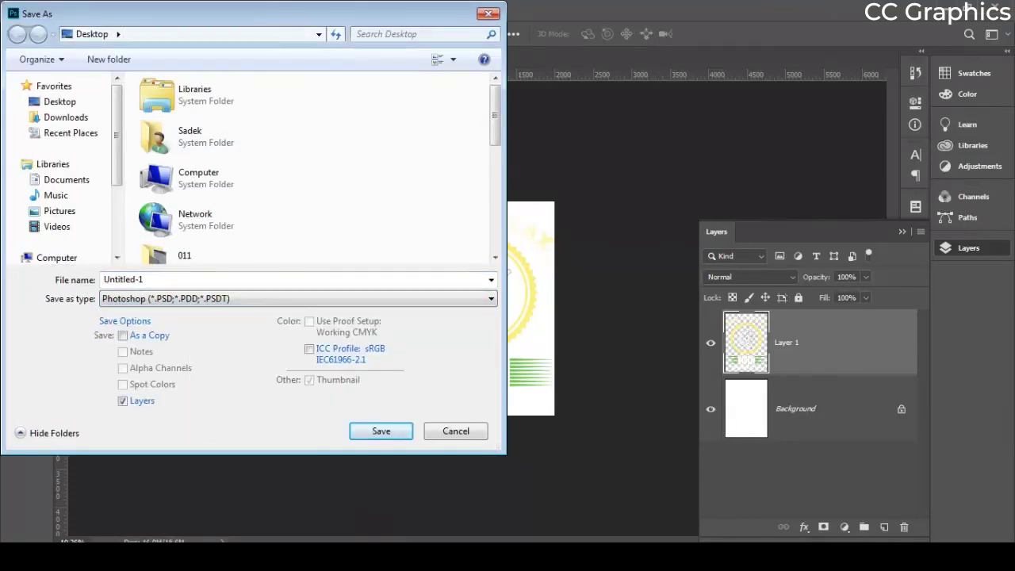
click(488, 14)
click(42, 10)
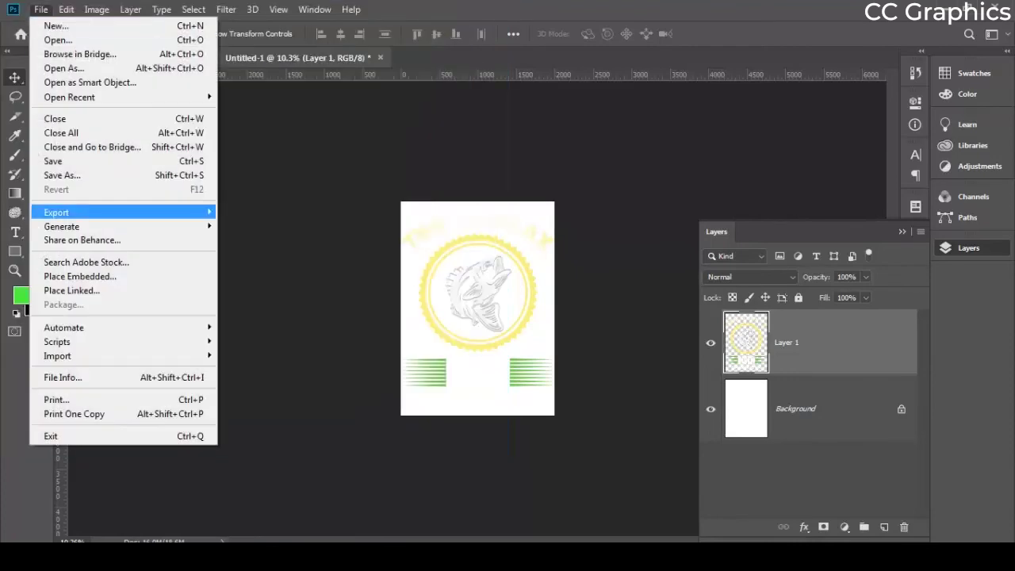
mouse_move(79, 213)
key(Down)
key(Down)
key(Down)
key(Down)
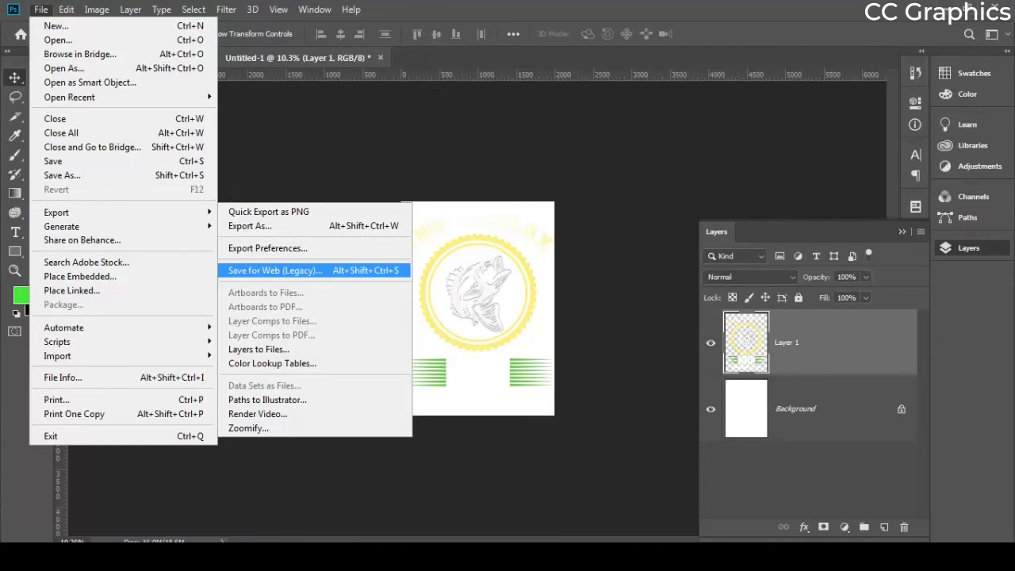
key(Return)
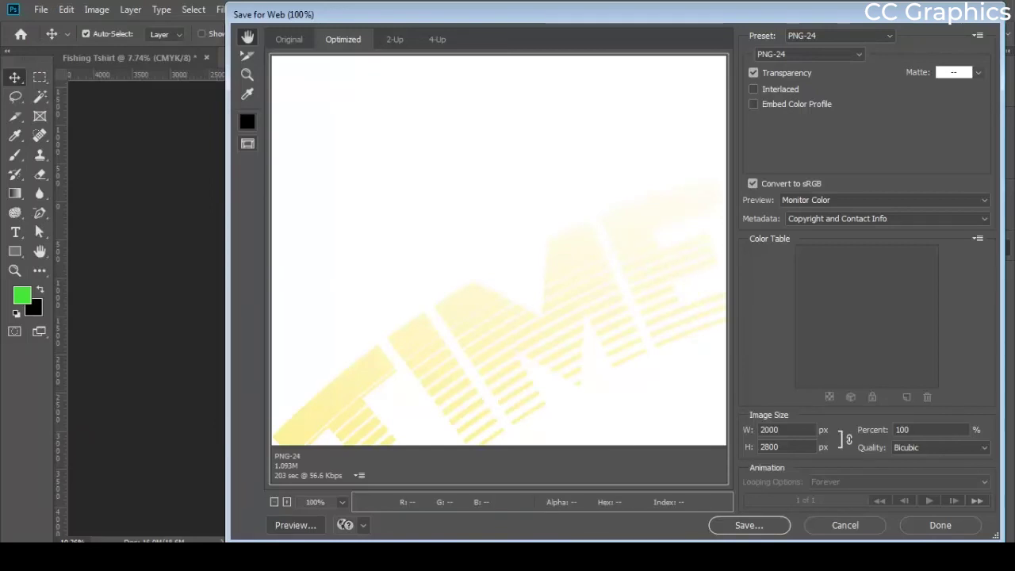
drag(603, 333, 333, 218)
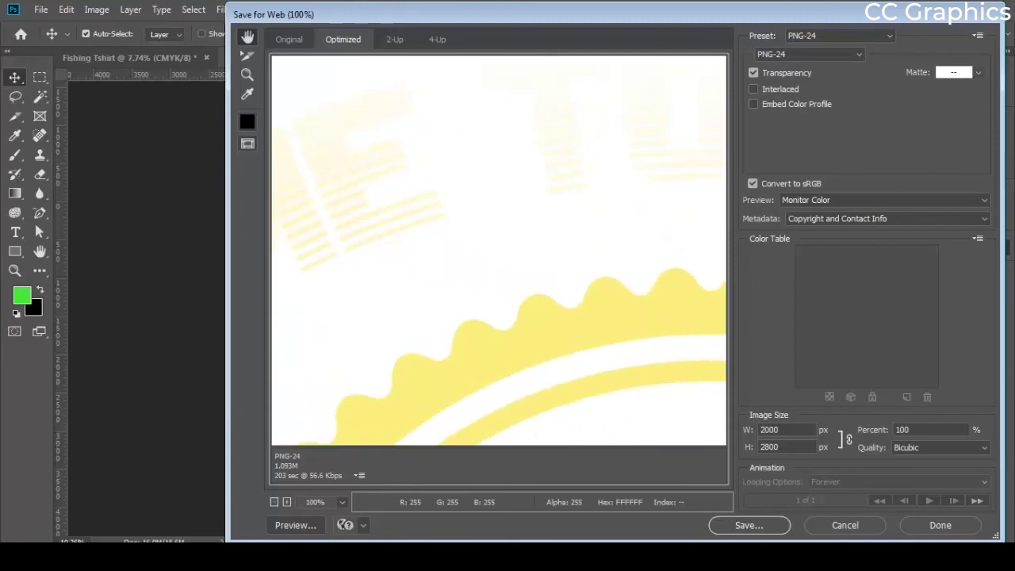
drag(658, 286, 325, 246)
drag(634, 222, 325, 325)
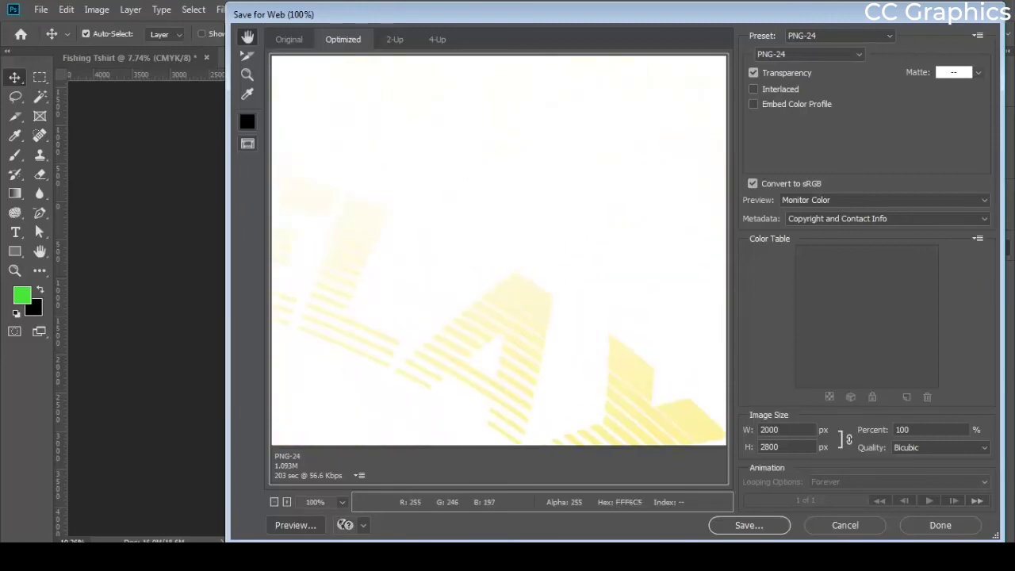
drag(507, 317, 531, 197)
click(809, 54)
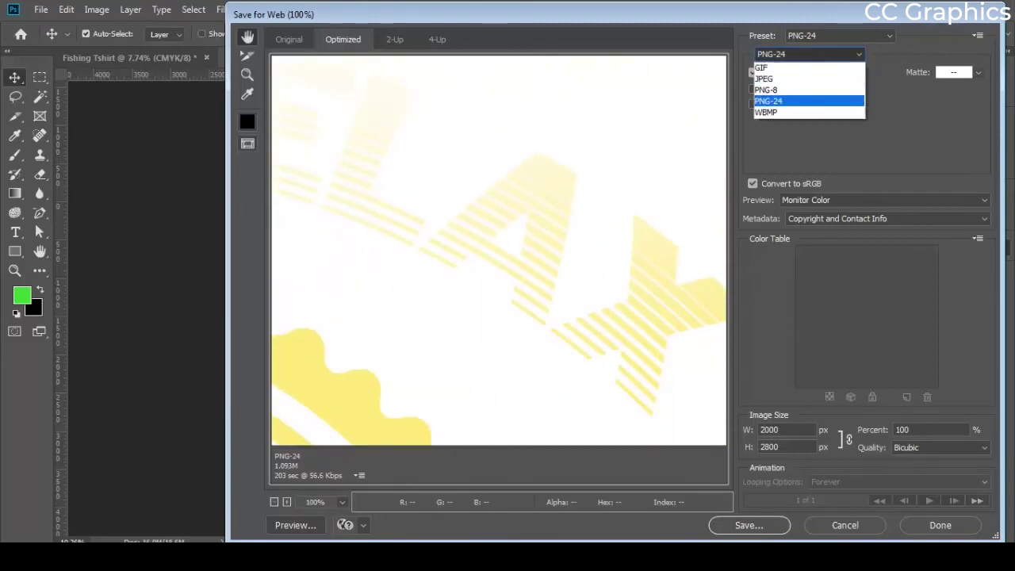
click(792, 101)
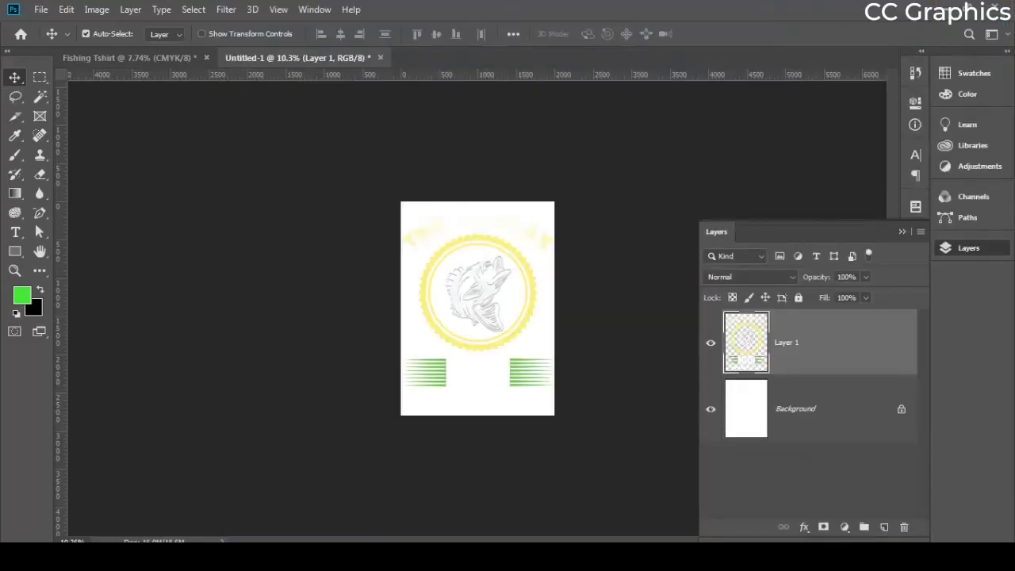
Hide the Background layer of Untitled-1 and open Save for Web (Legacy) for the transparent artwork
click(710, 409)
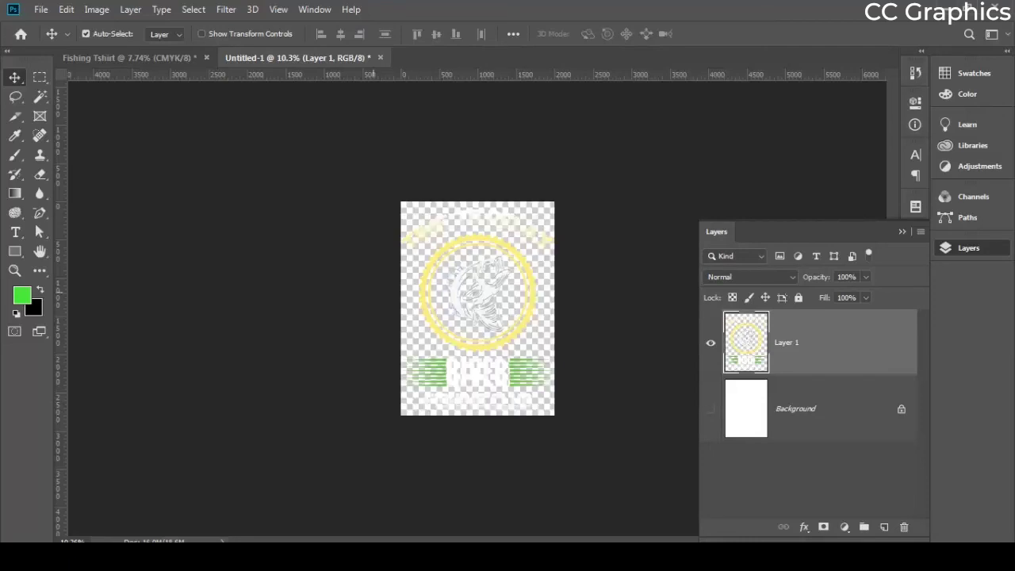
click(40, 9)
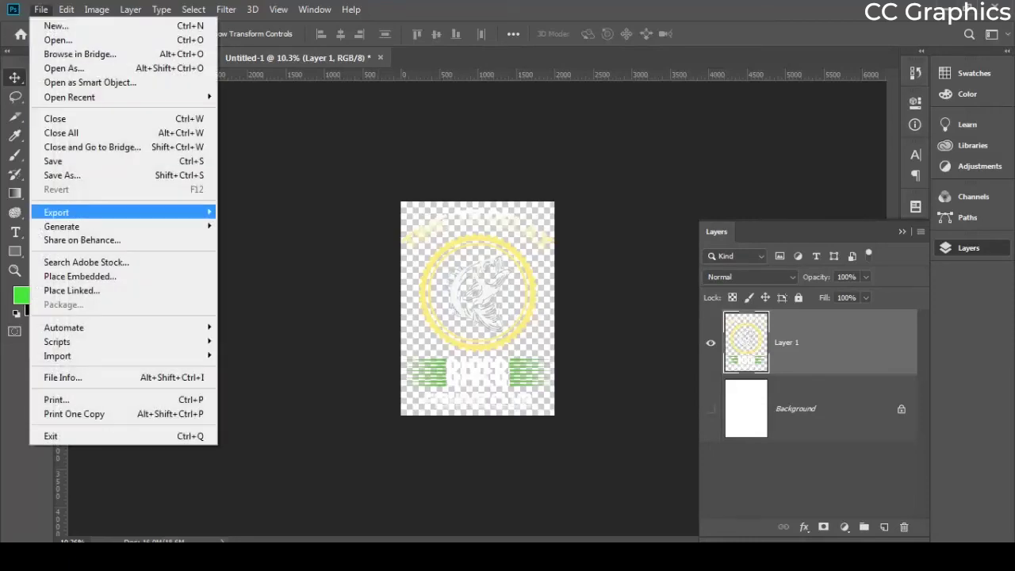
mouse_move(56, 212)
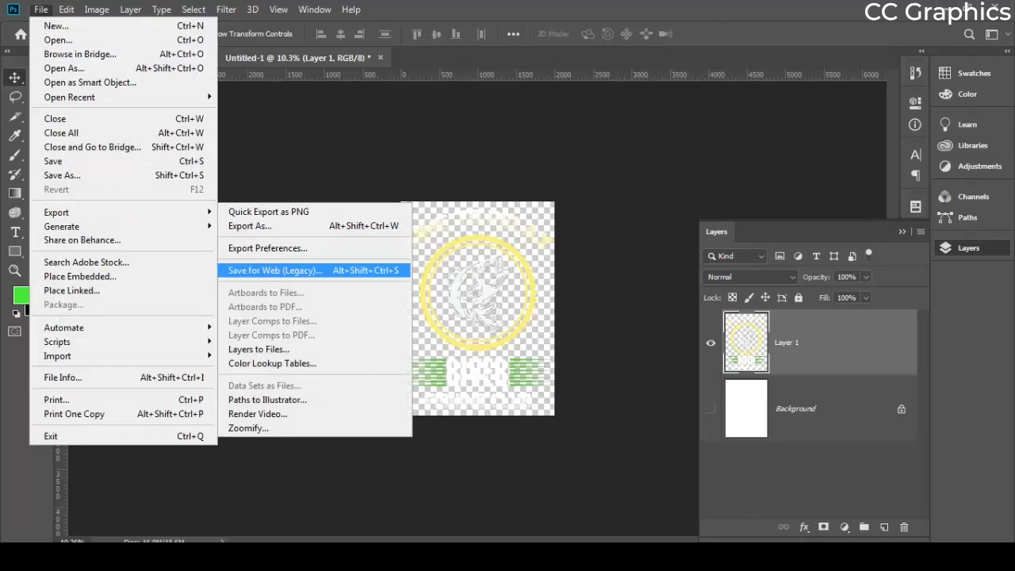
click(275, 270)
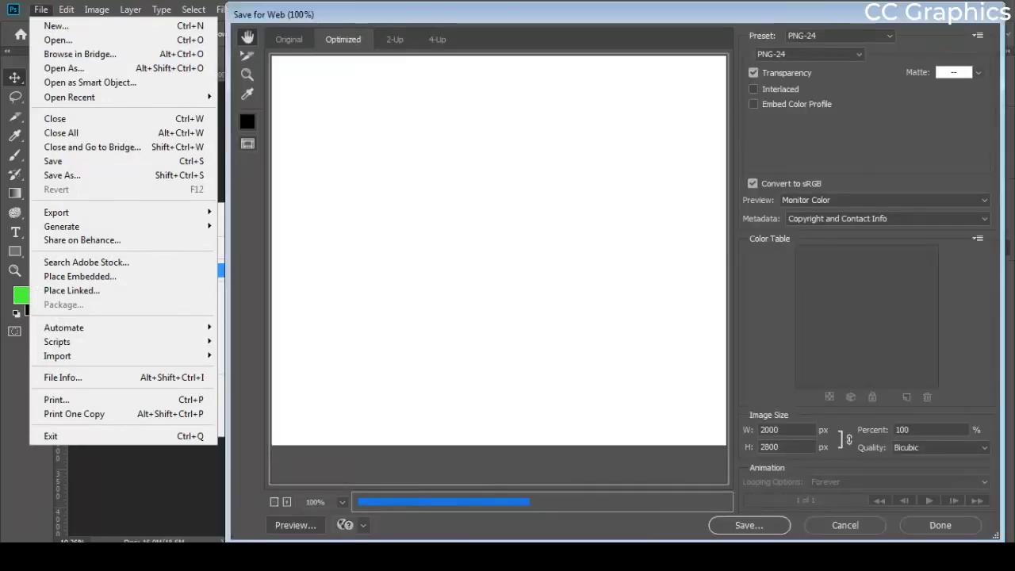
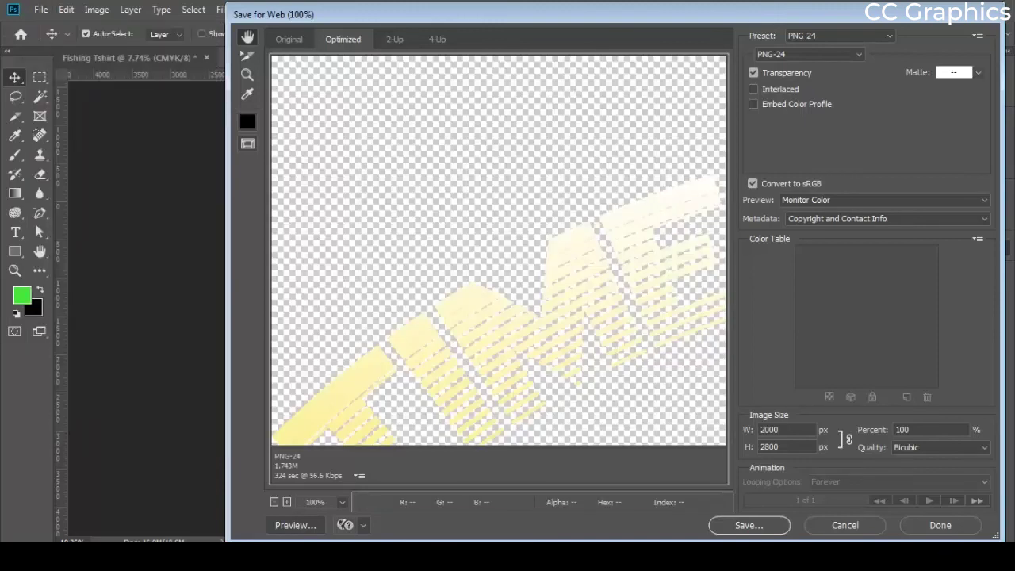
Save the transparent PNG-24 export to the Desktop under the file name "fish tshirt"
click(748, 525)
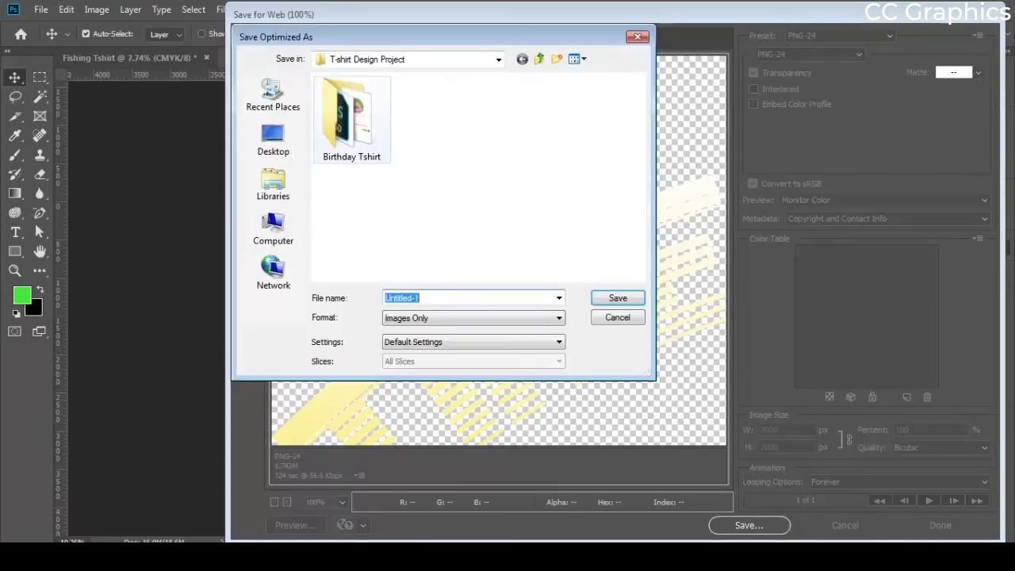
click(273, 139)
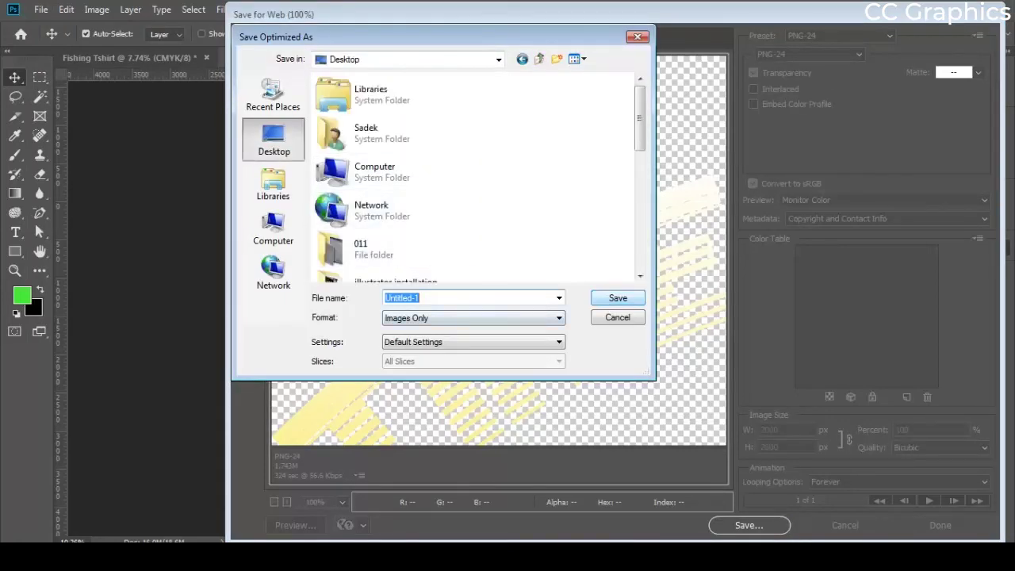
text(f)
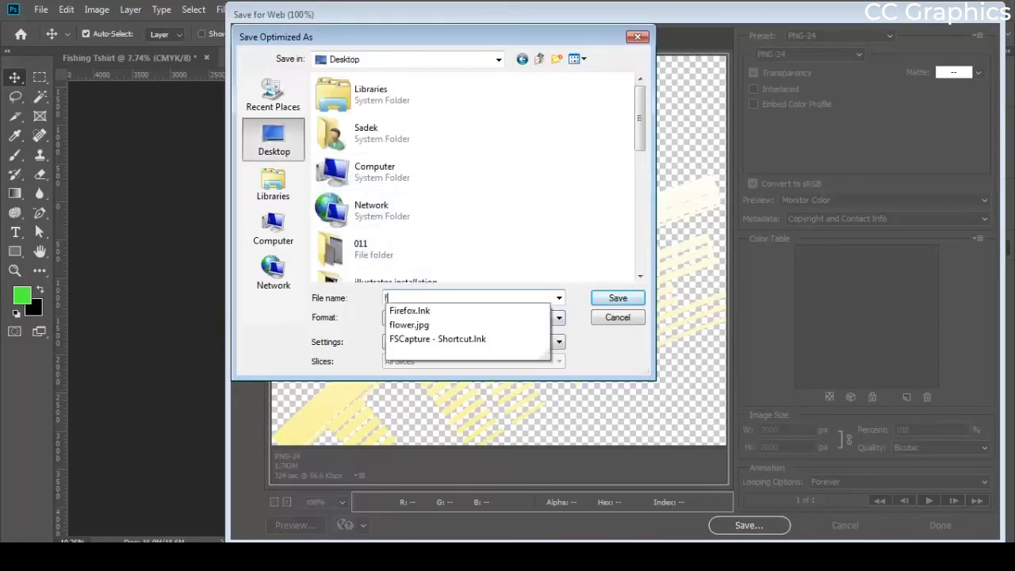
text(ish tshi)
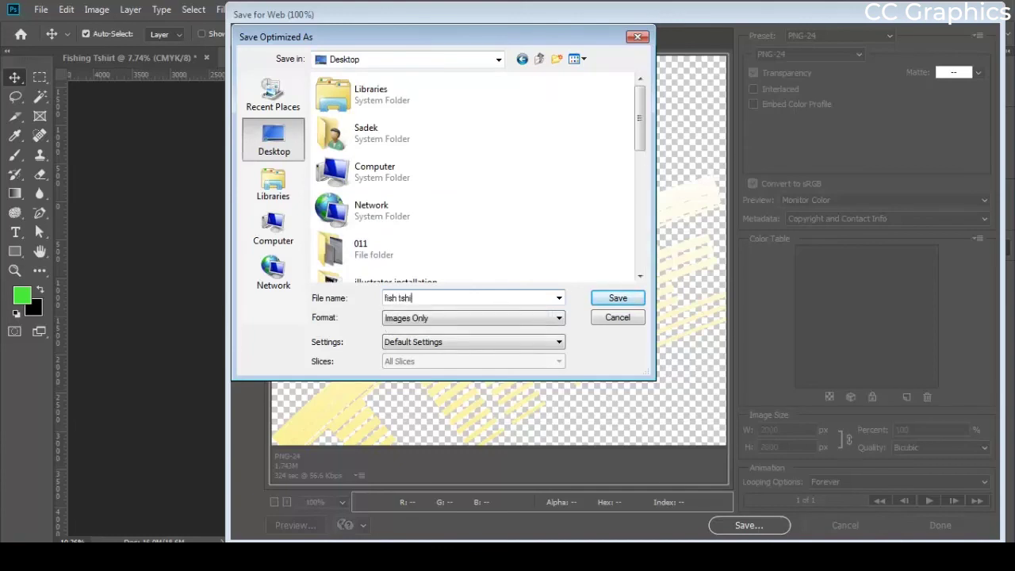
text(rt)
key(Return)
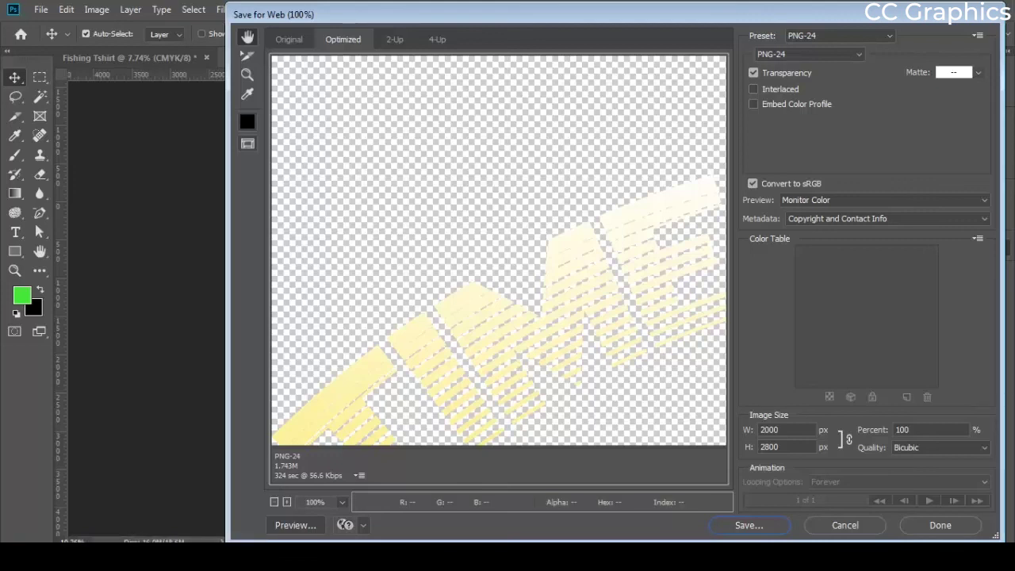
key(Return)
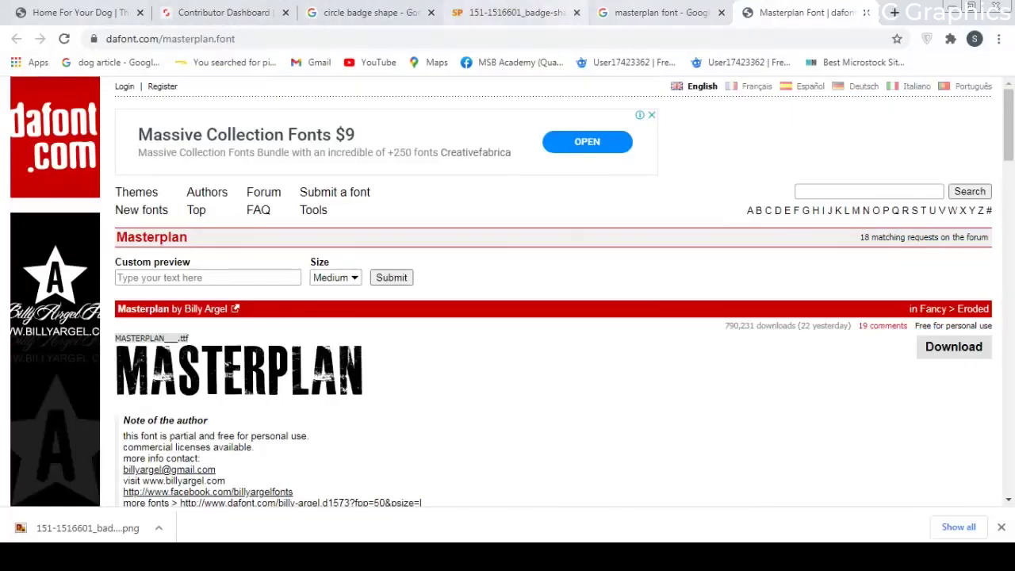
Switch to the browser and run a Google image search for "blank tshirt male"
click(651, 12)
drag(222, 108, 111, 108)
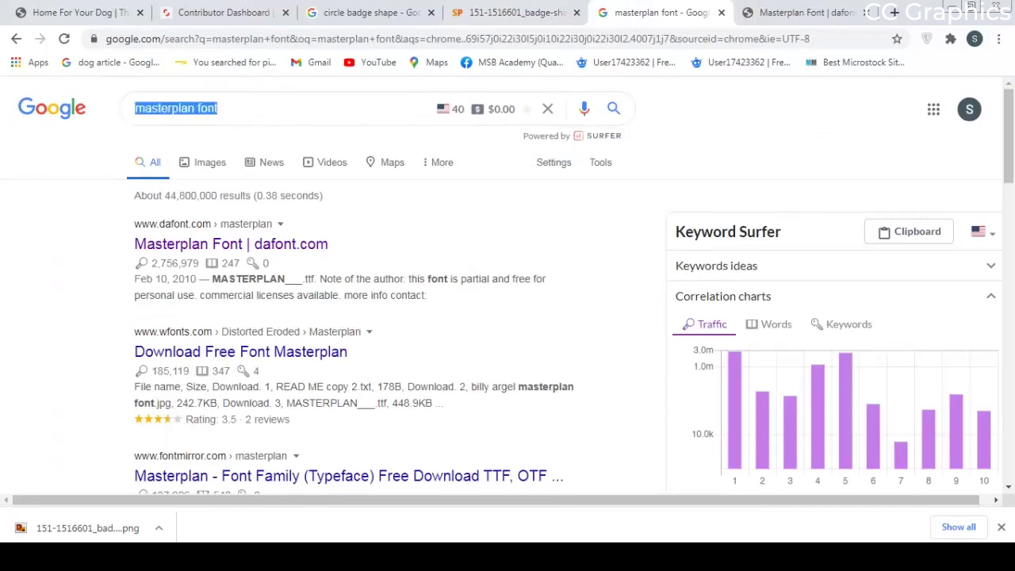
text(b)
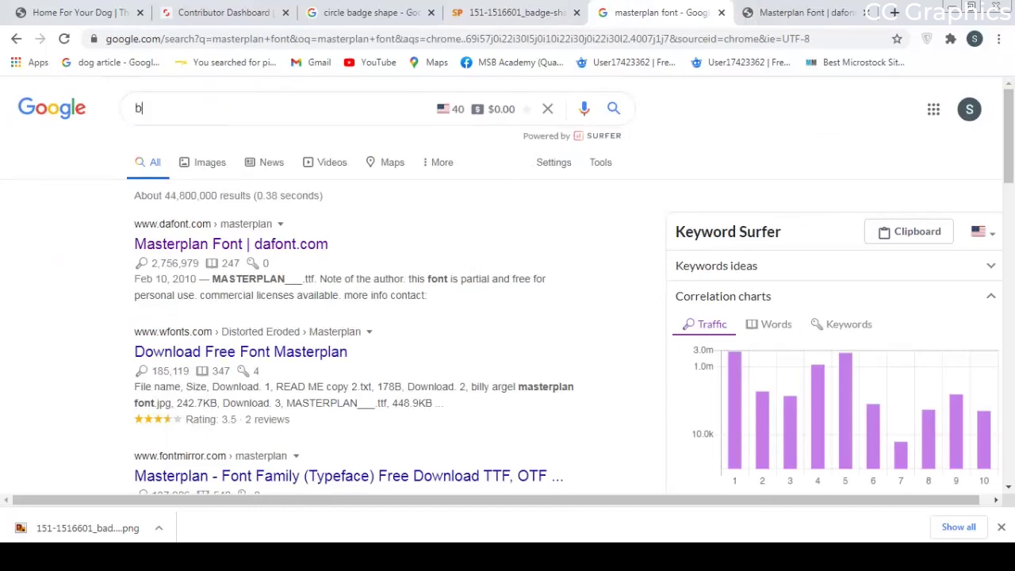
text(lank tshirt )
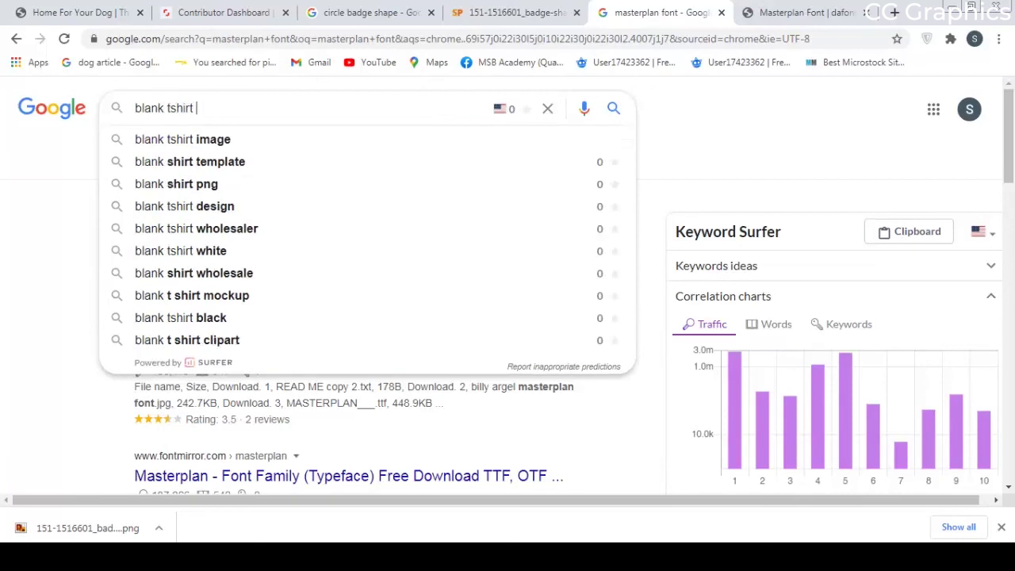
text(male)
key(Return)
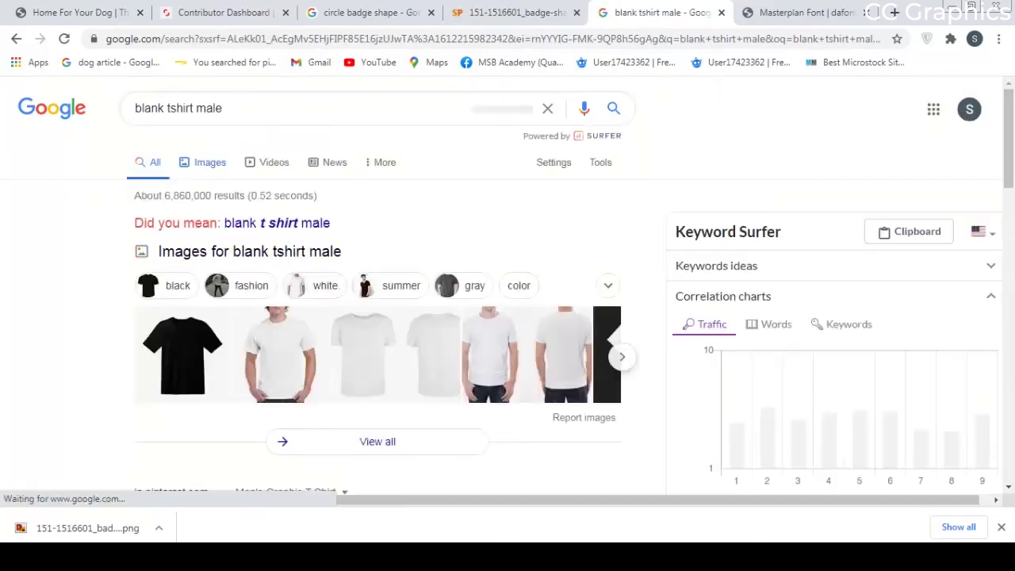
click(209, 163)
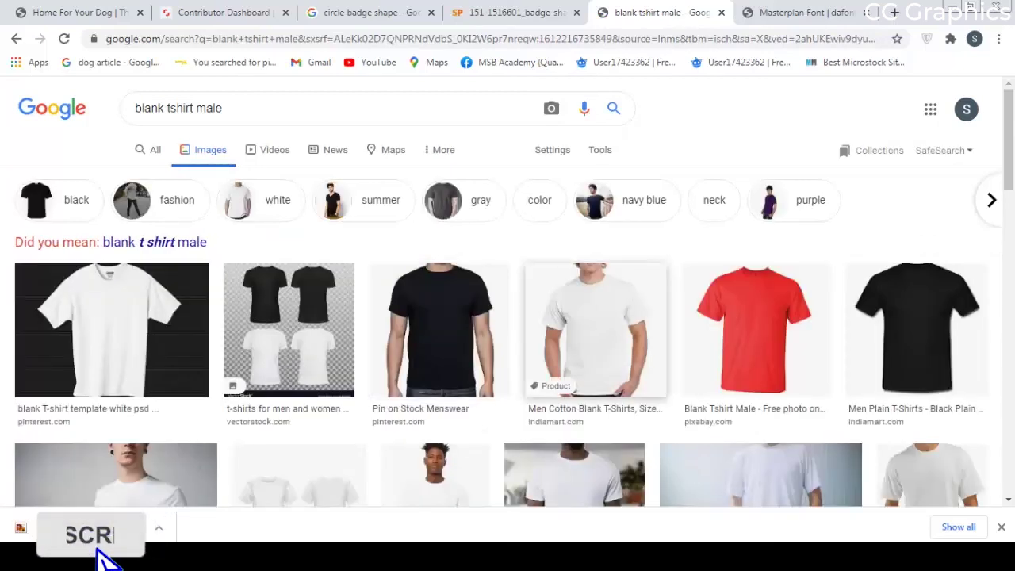
Preview the Pinterest black T-shirt and browse its related images to the Kirkland Men's Crew Neck Black T-Shirts photo from Amazon
click(440, 329)
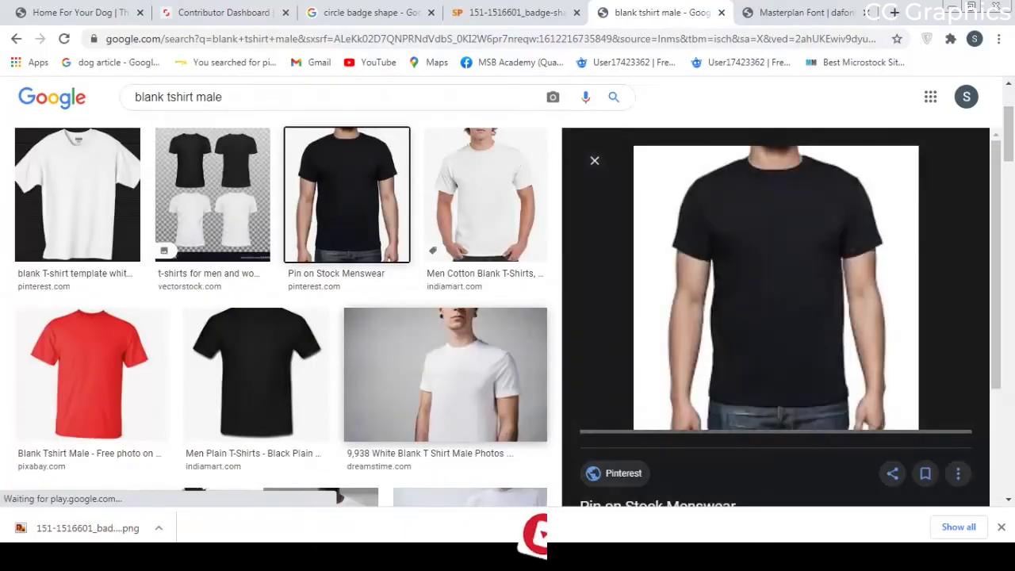
right_click(748, 209)
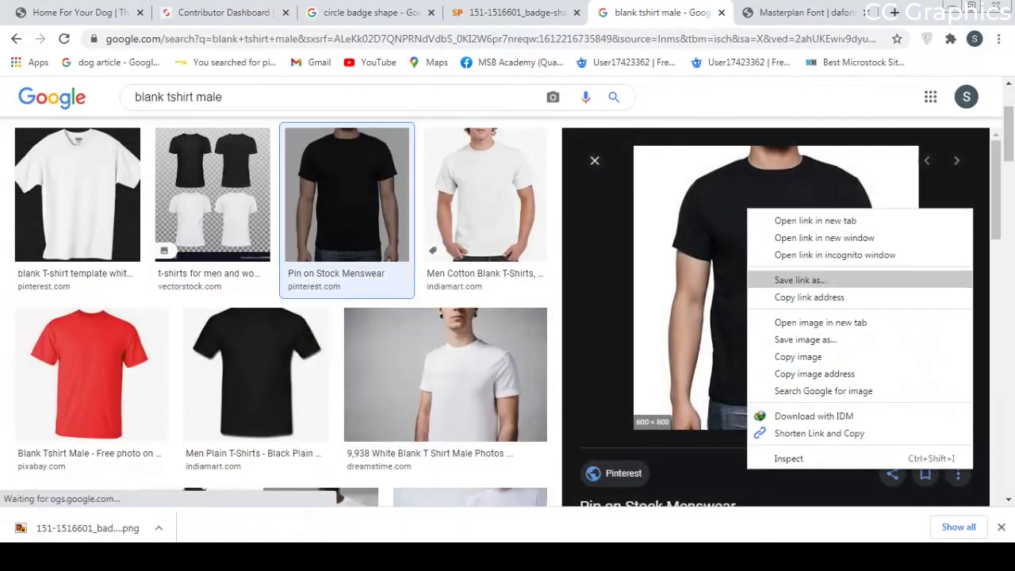
click(798, 356)
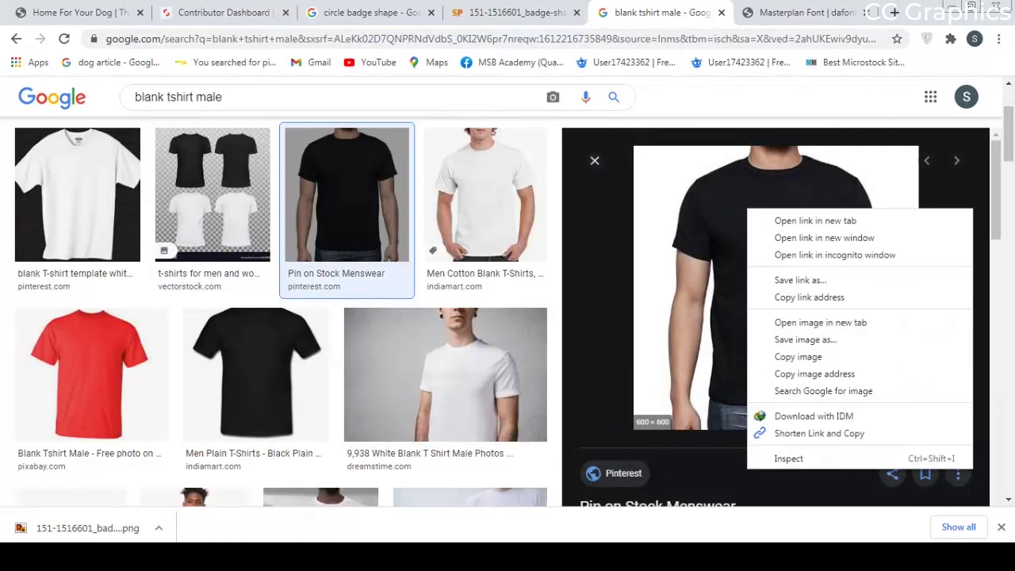
scroll(277, 317, down, 10)
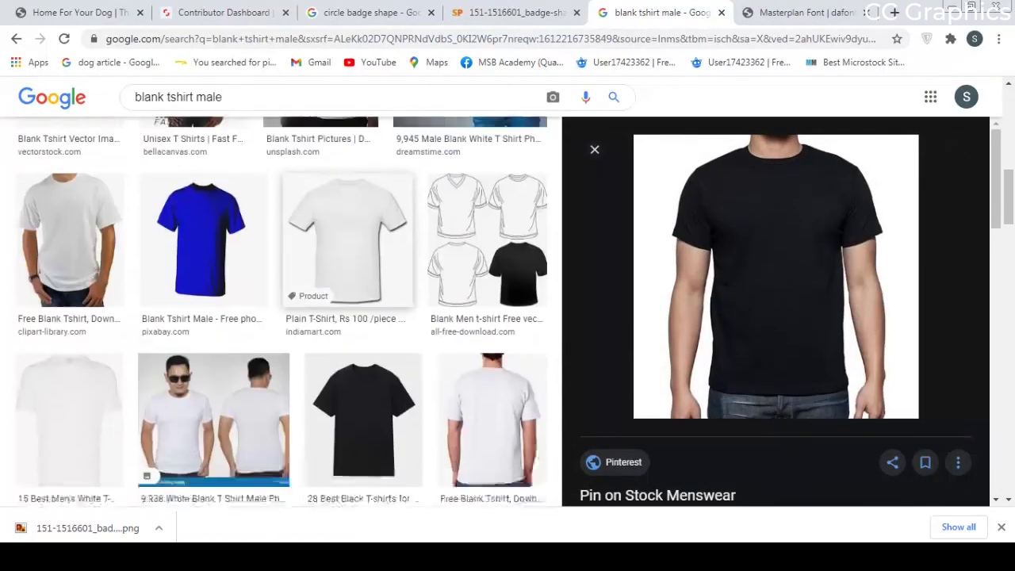
scroll(775, 317, down, 3)
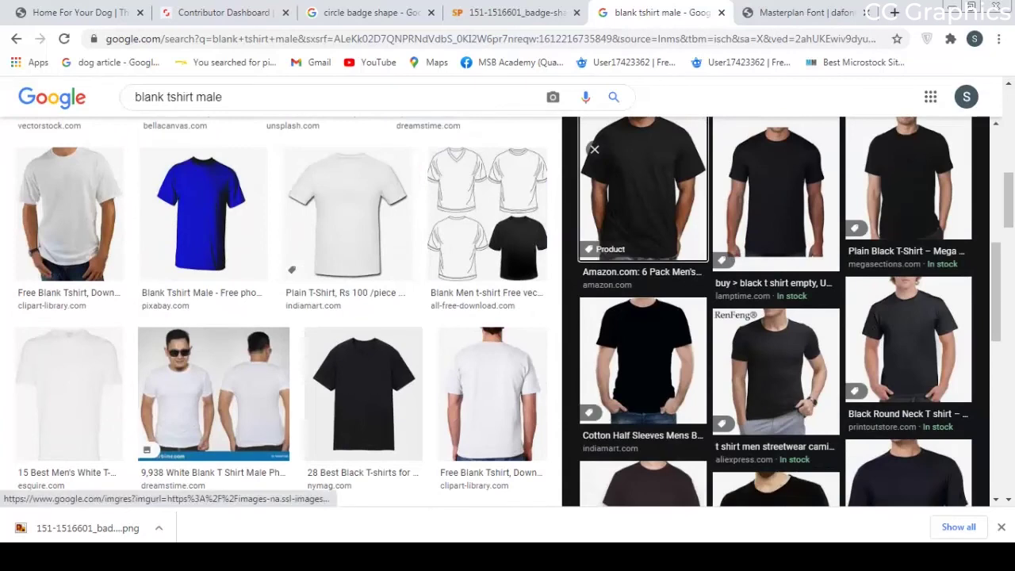
click(640, 190)
scroll(775, 317, down, 4)
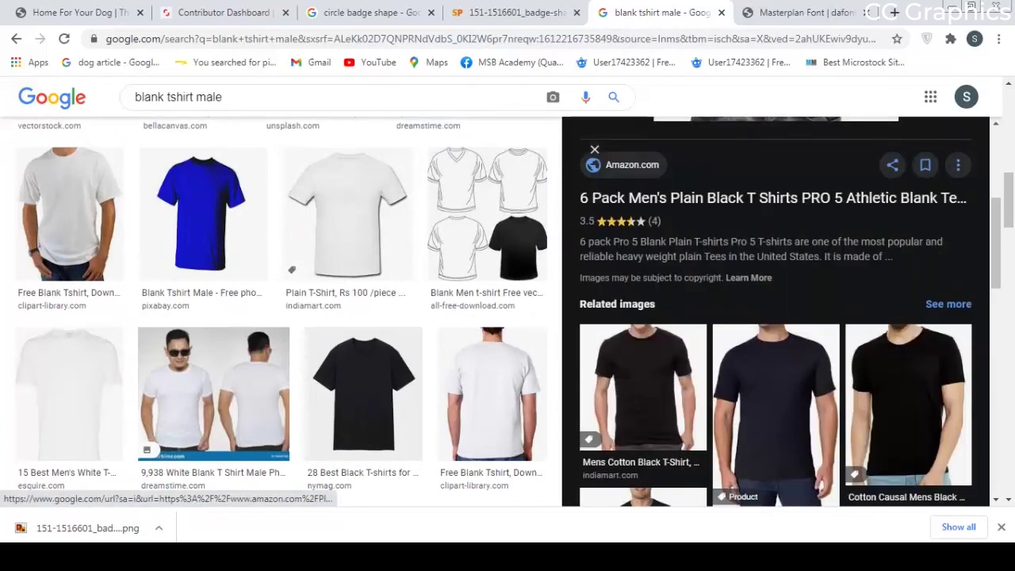
click(775, 388)
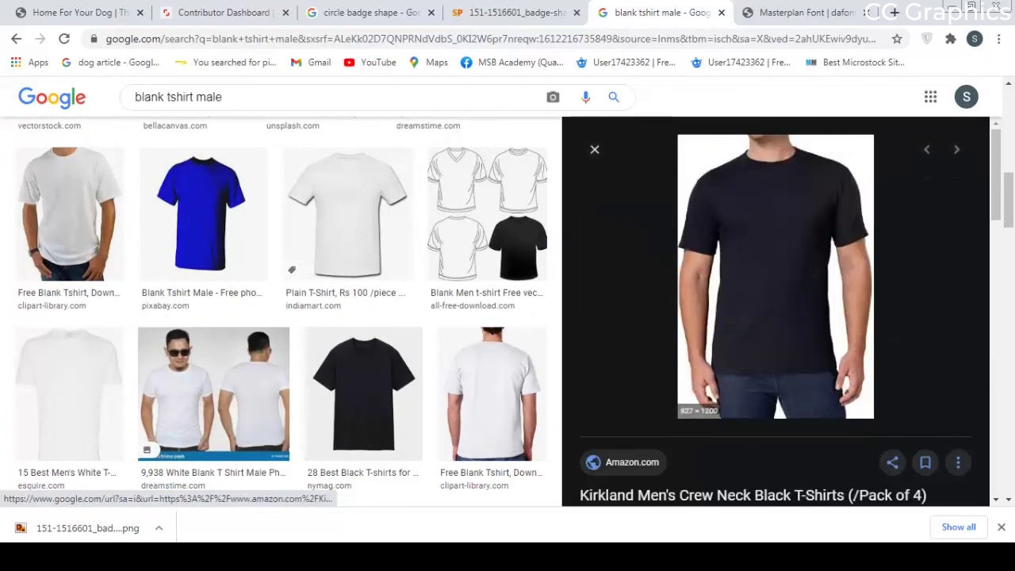
Open the Kirkland black T-shirt photo in its own browser tab and enlarge it to full size
right_click(750, 215)
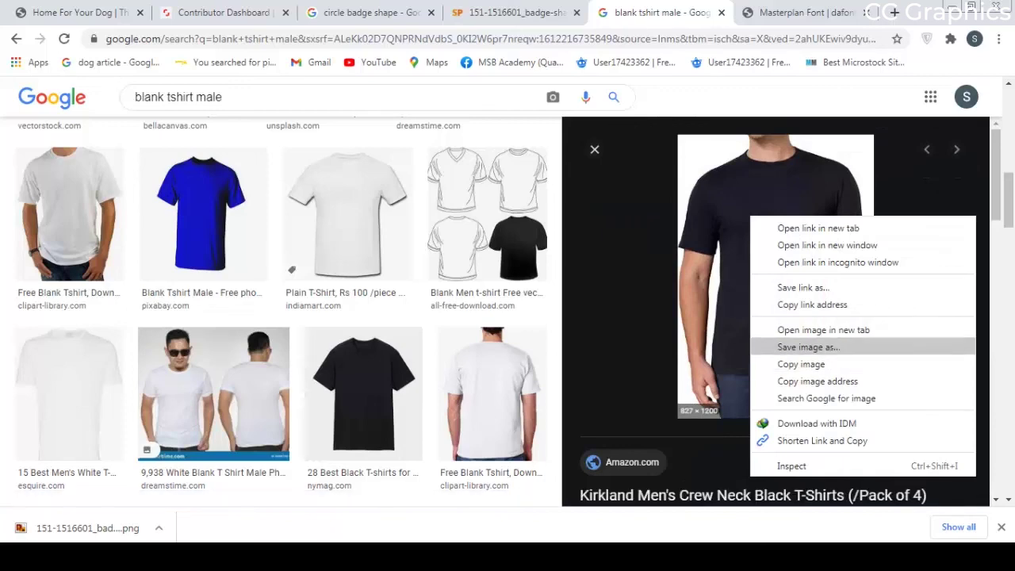
click(823, 329)
click(808, 12)
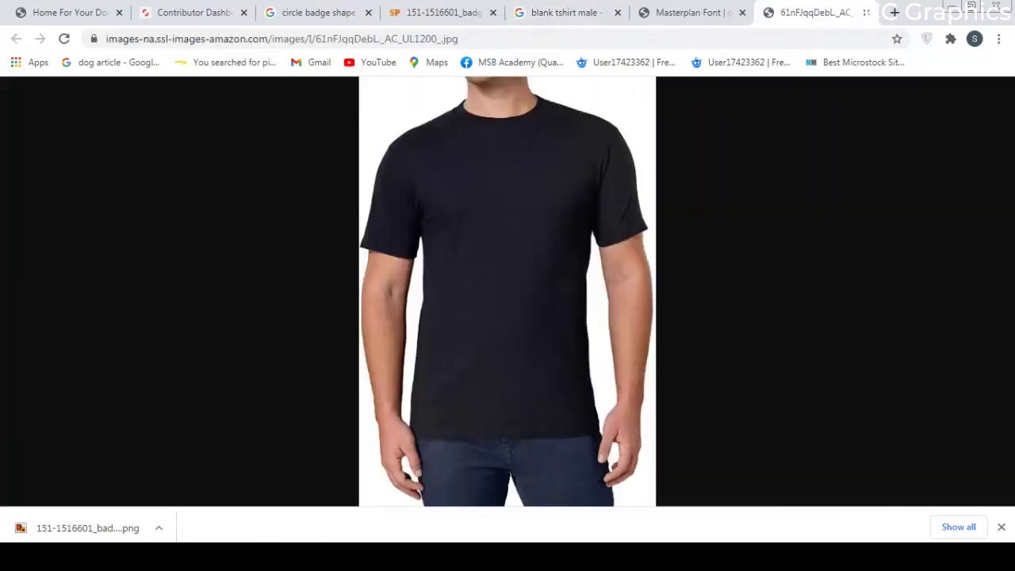
click(499, 246)
right_click(491, 224)
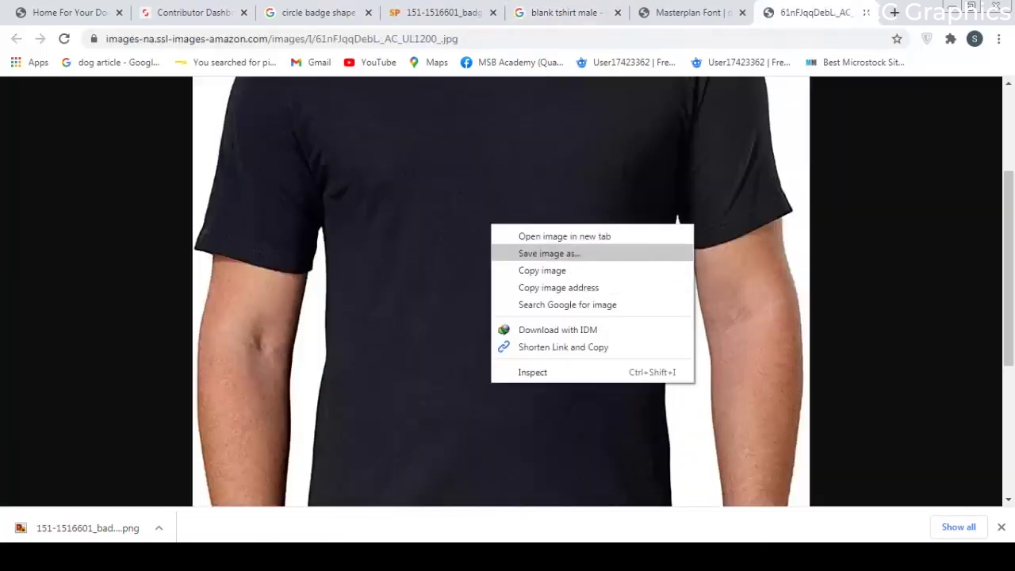
click(548, 253)
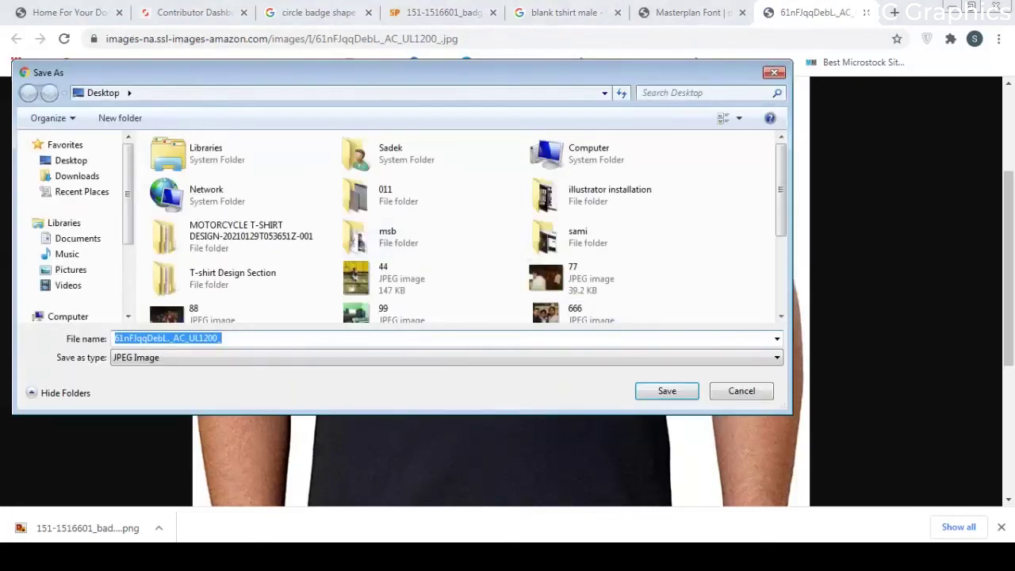
key(Escape)
Copy the full-size black T-shirt photo to the clipboard
right_click(496, 244)
click(547, 291)
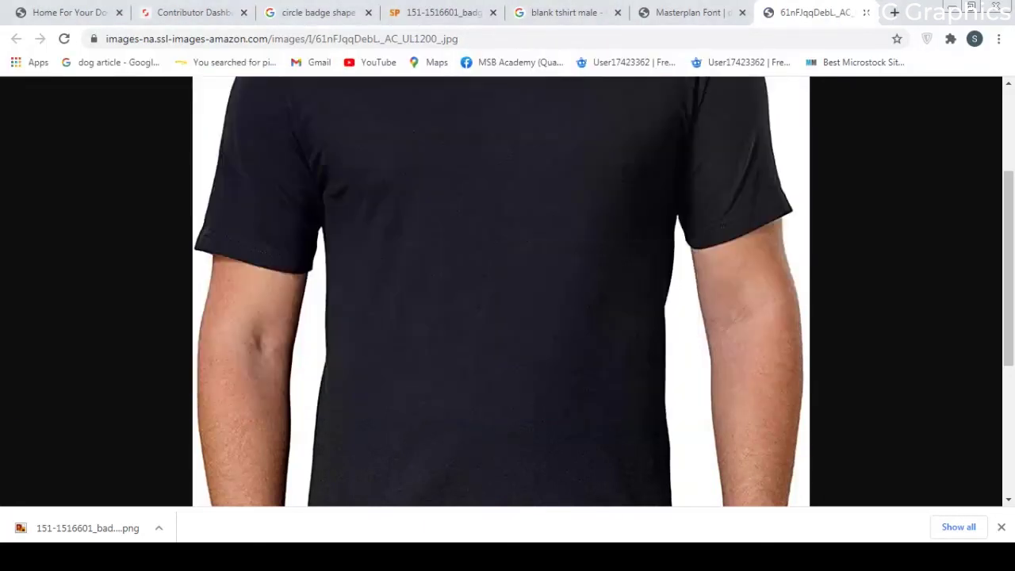
Switch to Photoshop and paste the copied black T-shirt photo onto a new layer above the fishing design
key(alt+Tab)
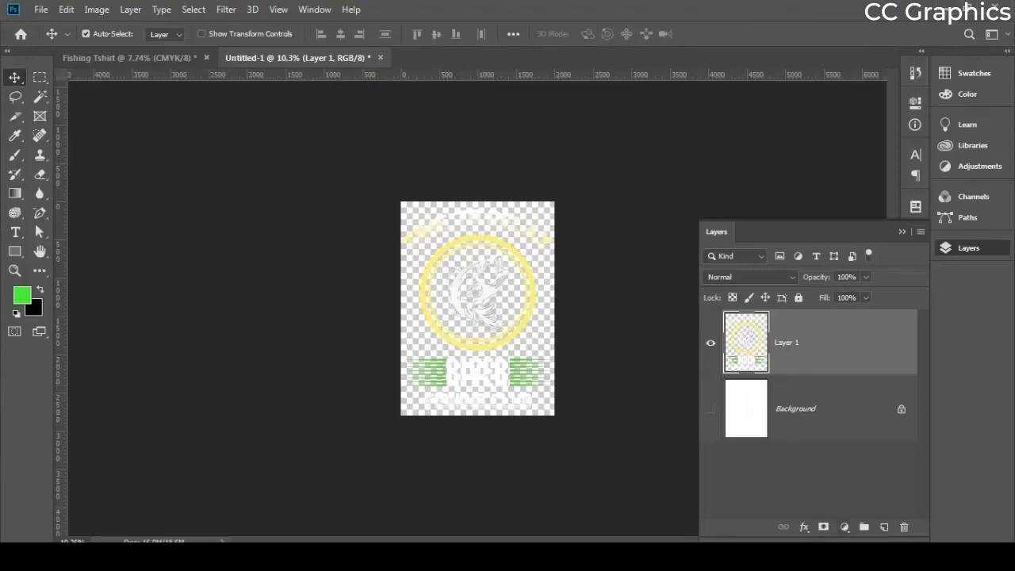
click(884, 527)
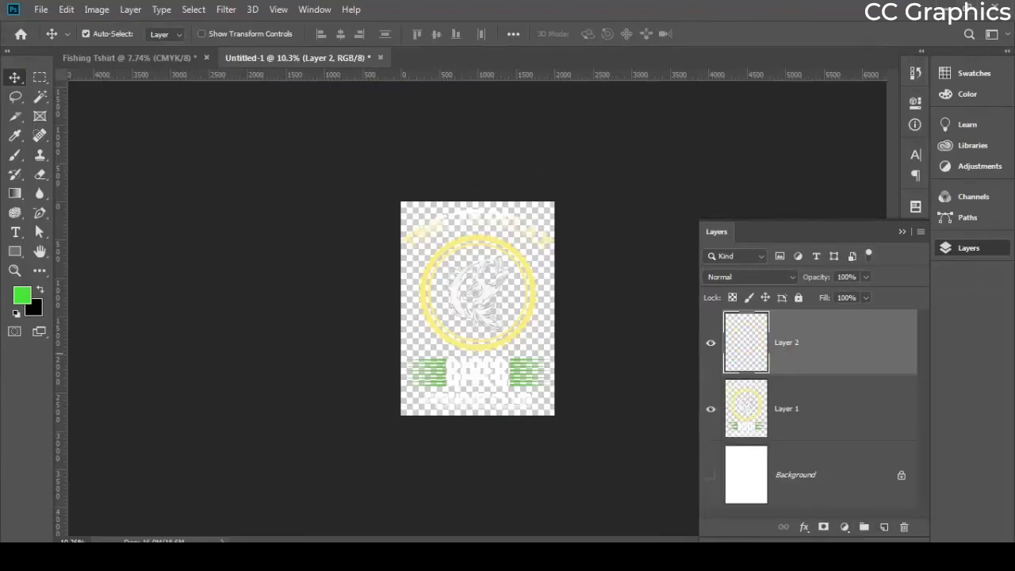
key(ctrl+v)
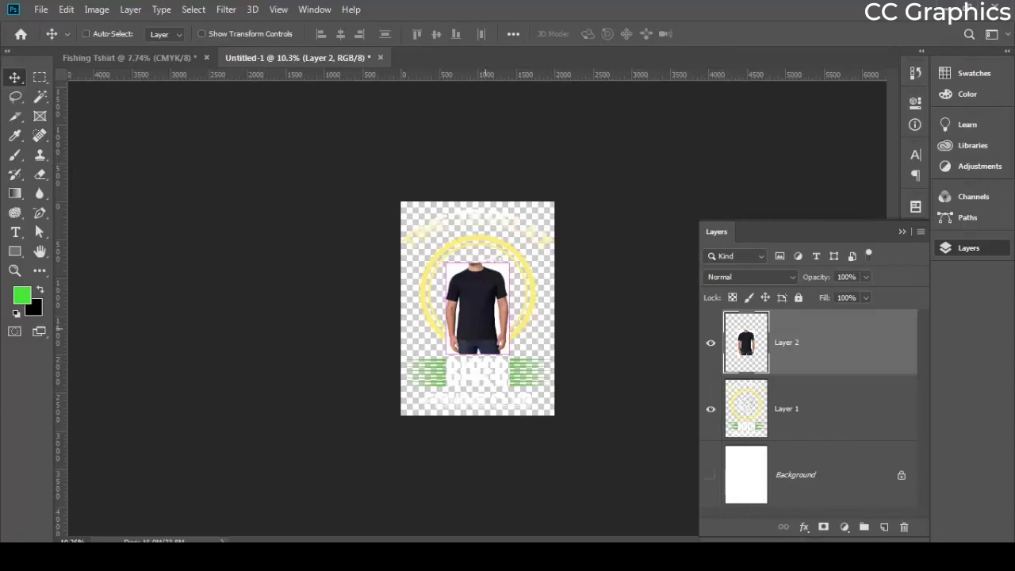
Scale the T-shirt photo proportionally to about 256% and position it centred so the shirt fills the canvas
key(ctrl+t)
drag(509, 354, 582, 458)
drag(446, 262, 391, 186)
drag(502, 256, 497, 221)
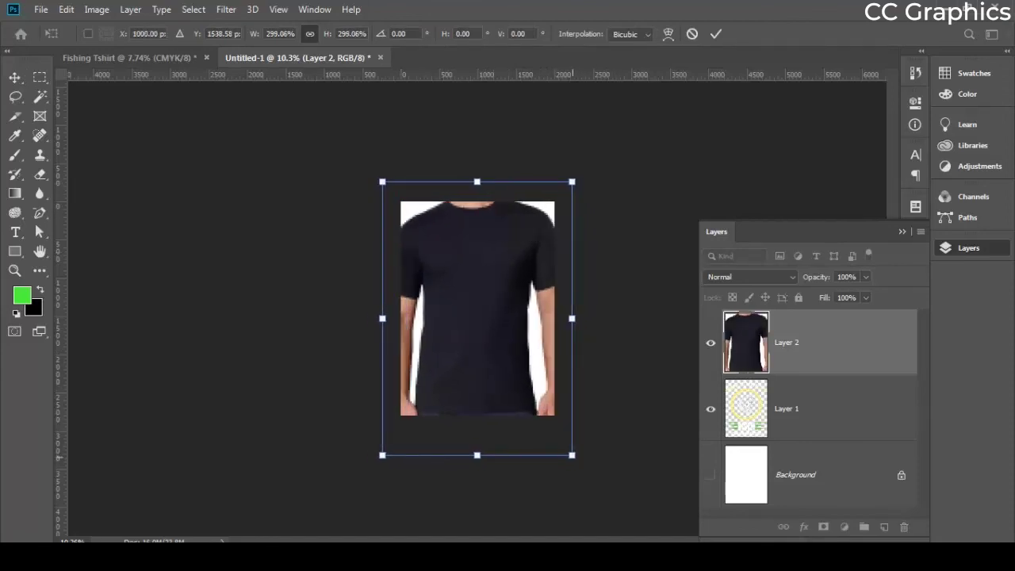
drag(572, 455, 555, 432)
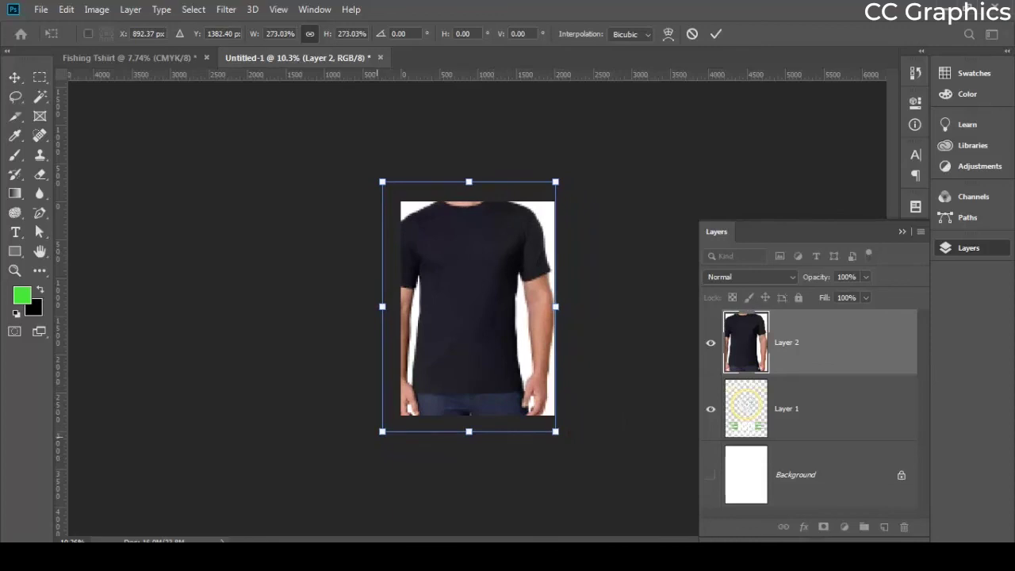
drag(382, 432, 392, 416)
drag(477, 312, 485, 321)
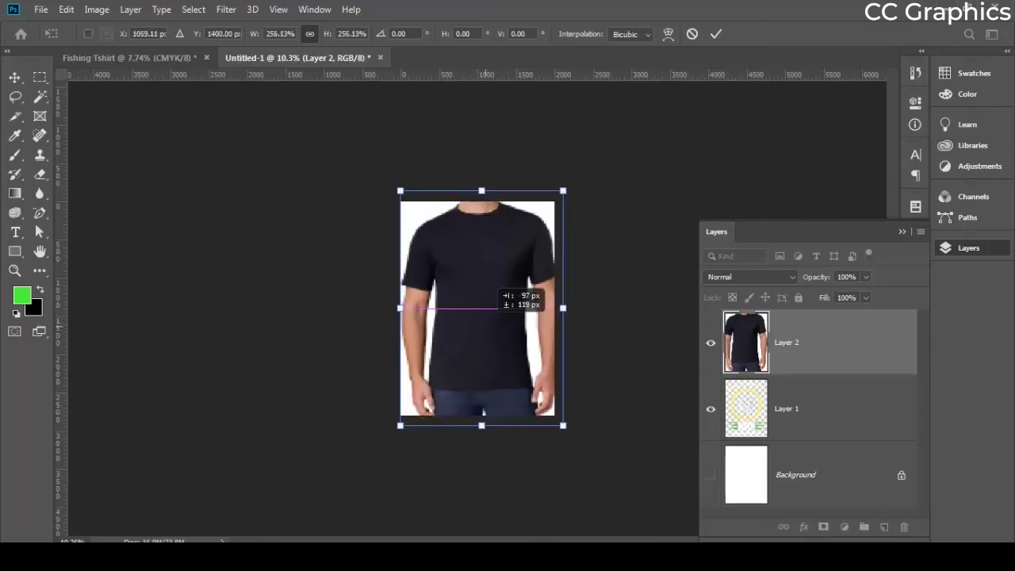
drag(496, 287, 491, 287)
key(Return)
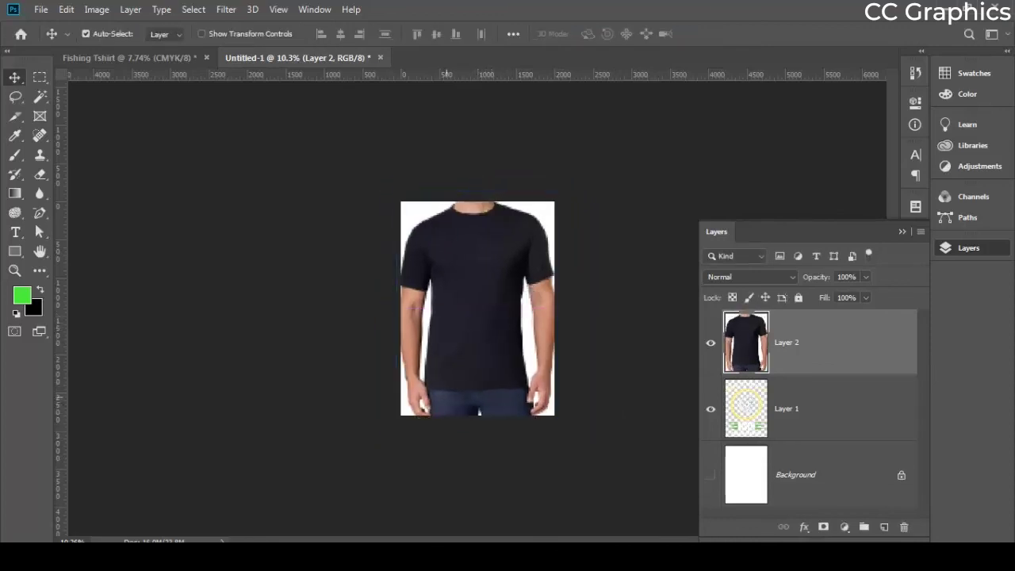
Move the fishing design's Layer 1 above the T-shirt photo's Layer 2 in the layer order
click(825, 409)
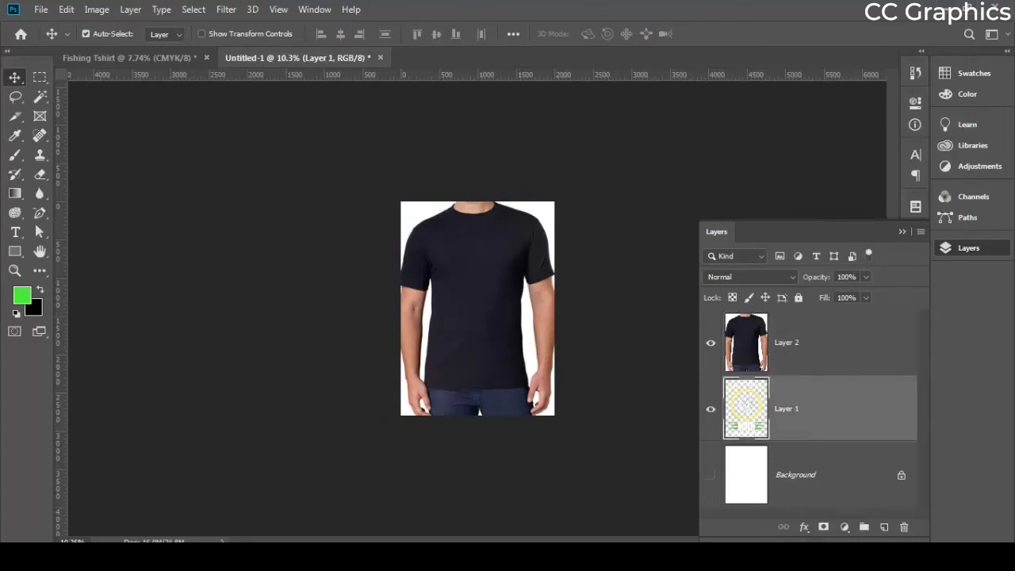
drag(840, 408, 841, 339)
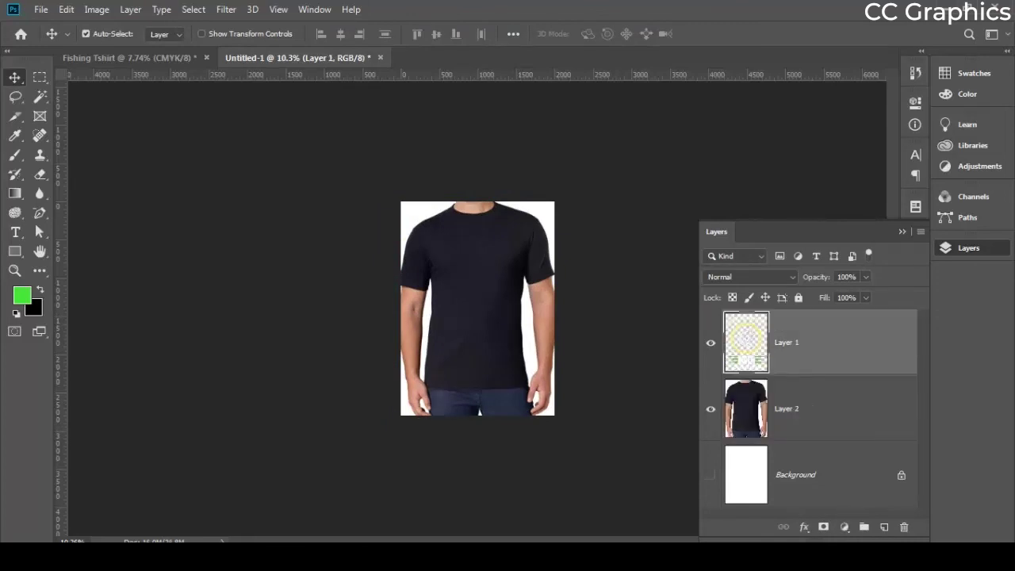
key(ctrl)
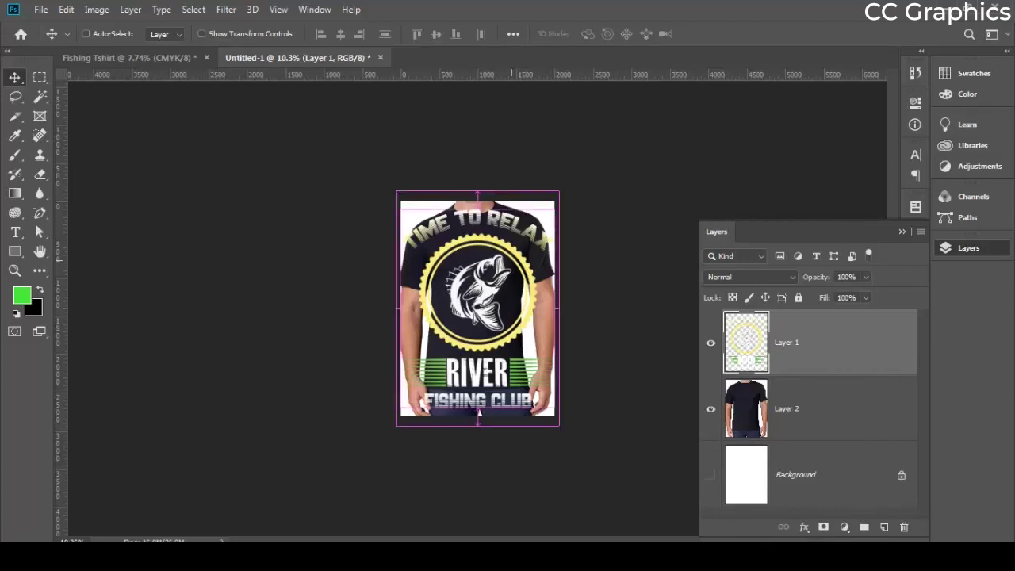
Scale the fishing design proportionally to about 42% and centre it horizontally on the shirt's chest
key(ctrl+t)
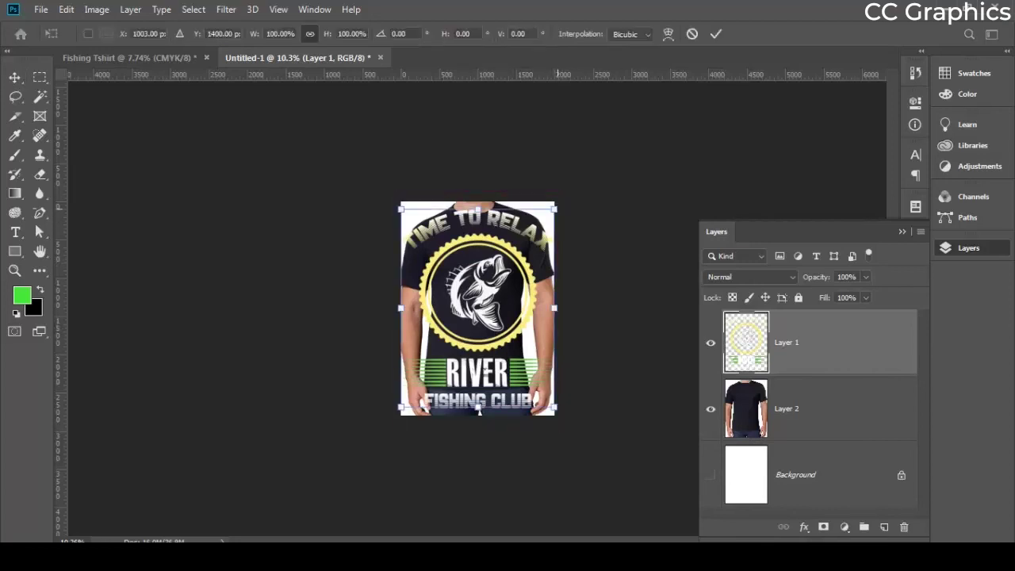
drag(557, 208, 482, 242)
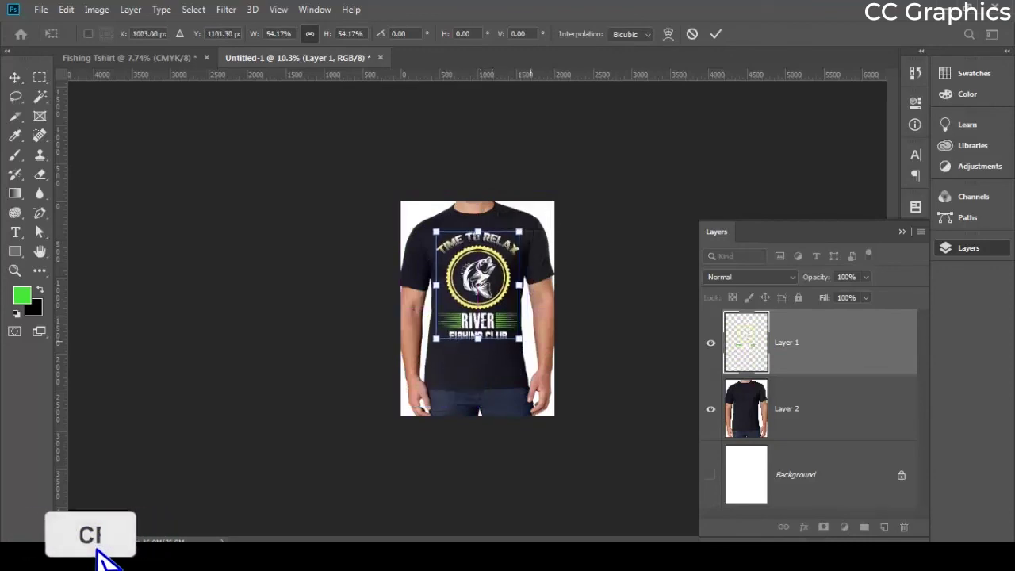
drag(519, 339, 502, 316)
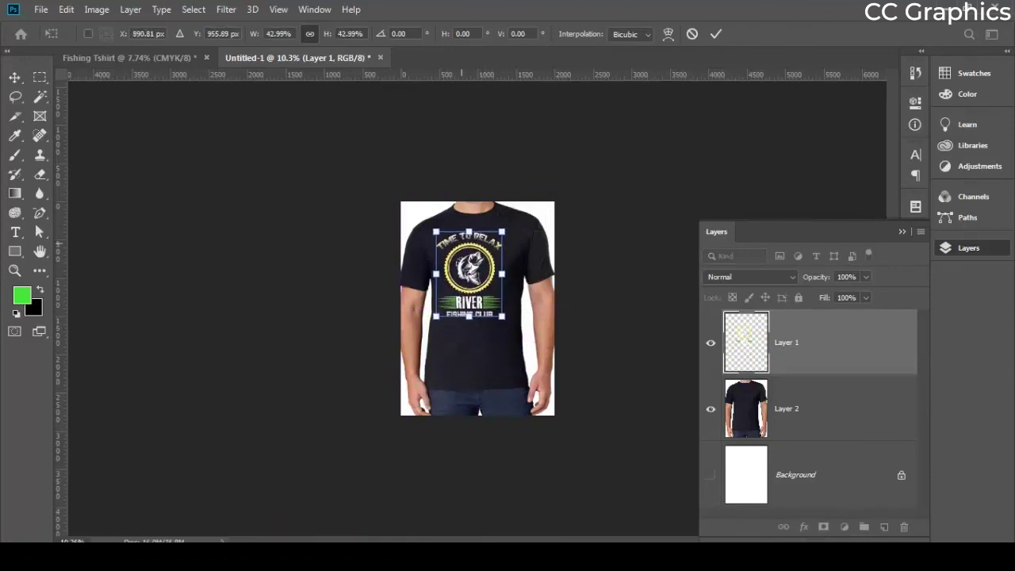
drag(466, 243, 481, 281)
drag(510, 323, 508, 321)
drag(490, 251, 495, 240)
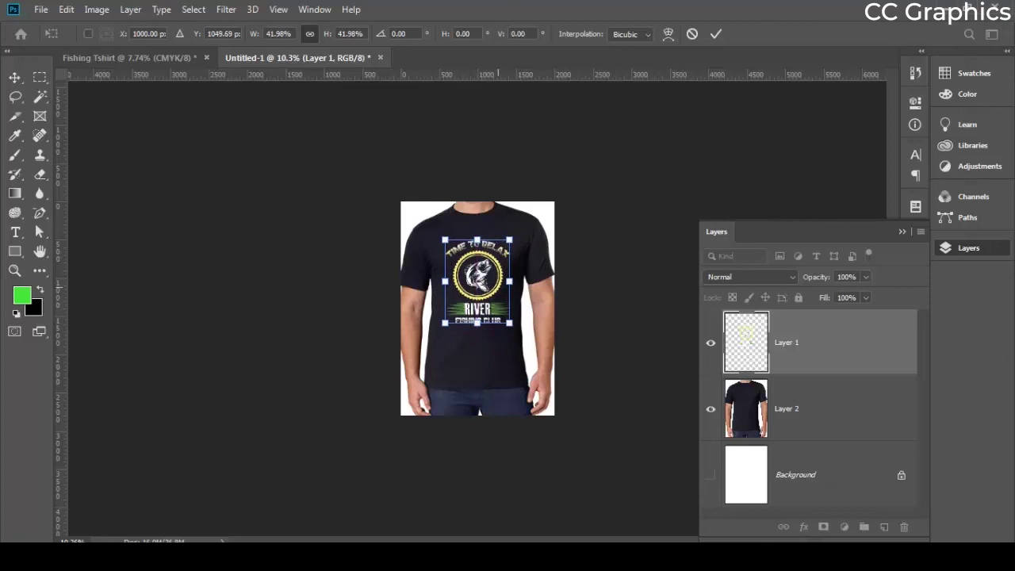
key(Return)
Examine the fishing design on the T-shirt mockup, both up close and as a whole
scroll(531, 330, up, 3)
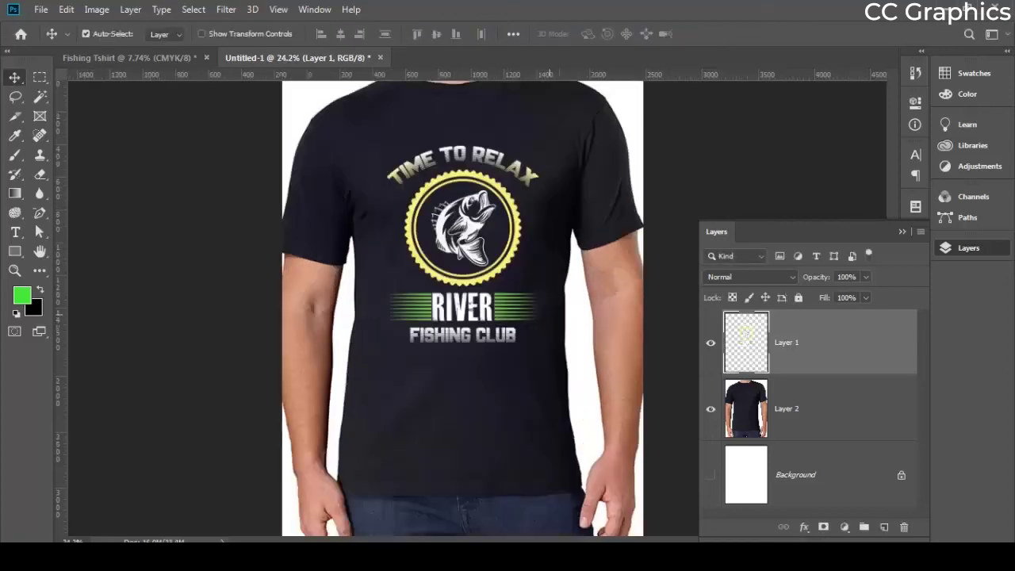
scroll(547, 325, up, 1)
scroll(575, 286, up, 1)
scroll(514, 294, up, 1)
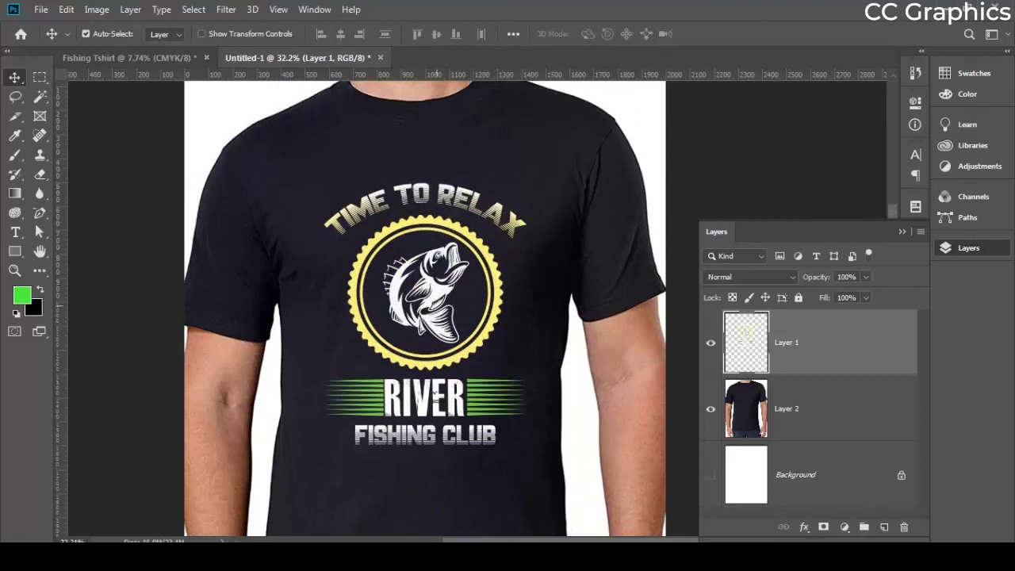
drag(436, 218, 431, 218)
scroll(398, 333, down, 4)
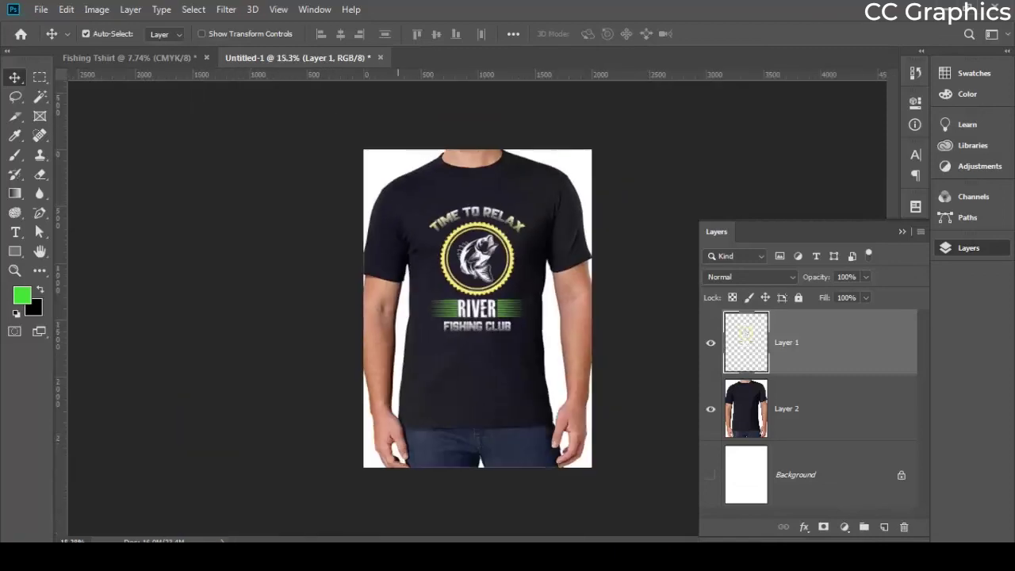
scroll(477, 309, up, 2)
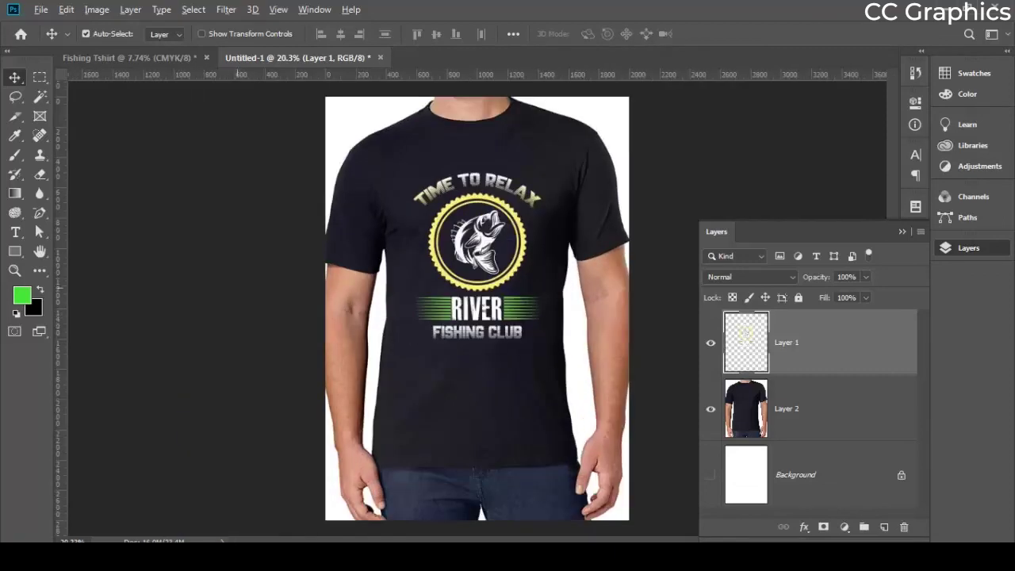
scroll(477, 308, down, 1)
scroll(478, 308, down, 1)
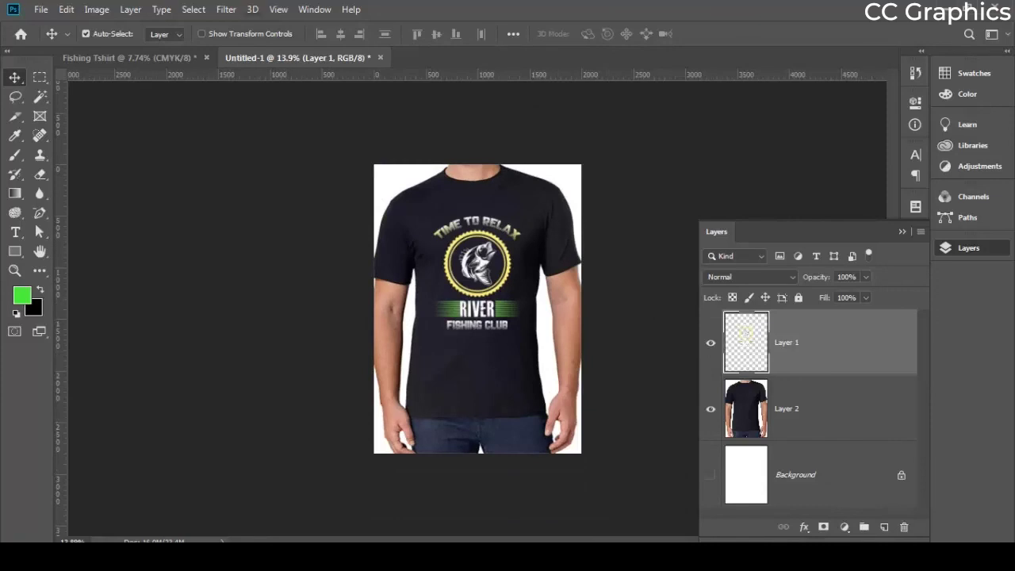
Save the T-shirt mockup to the Desktop as a JPEG named Untitled-1, at quality 12 (Maximum) with Baseline ("Standard") format
click(41, 9)
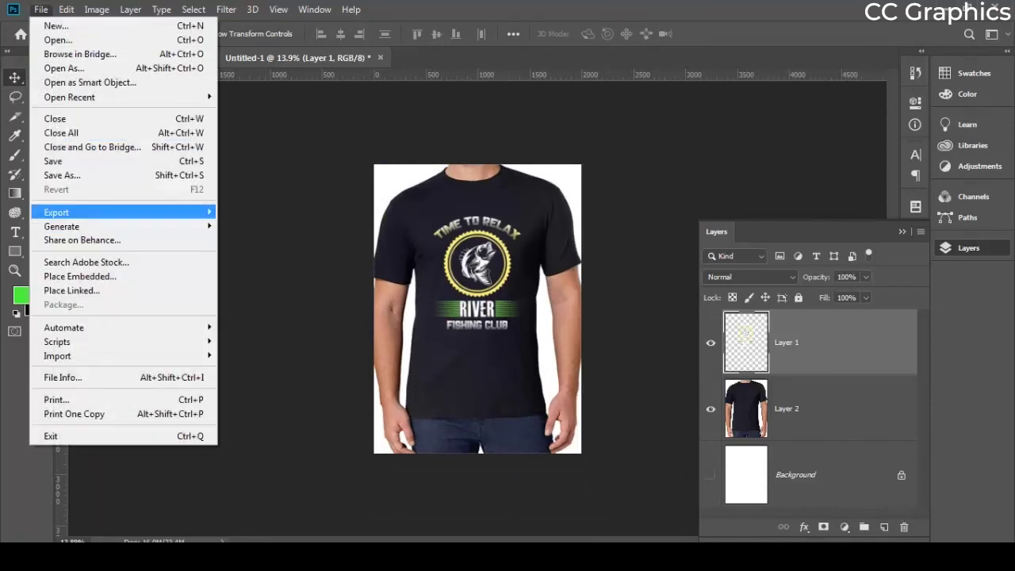
key(Down)
key(Return)
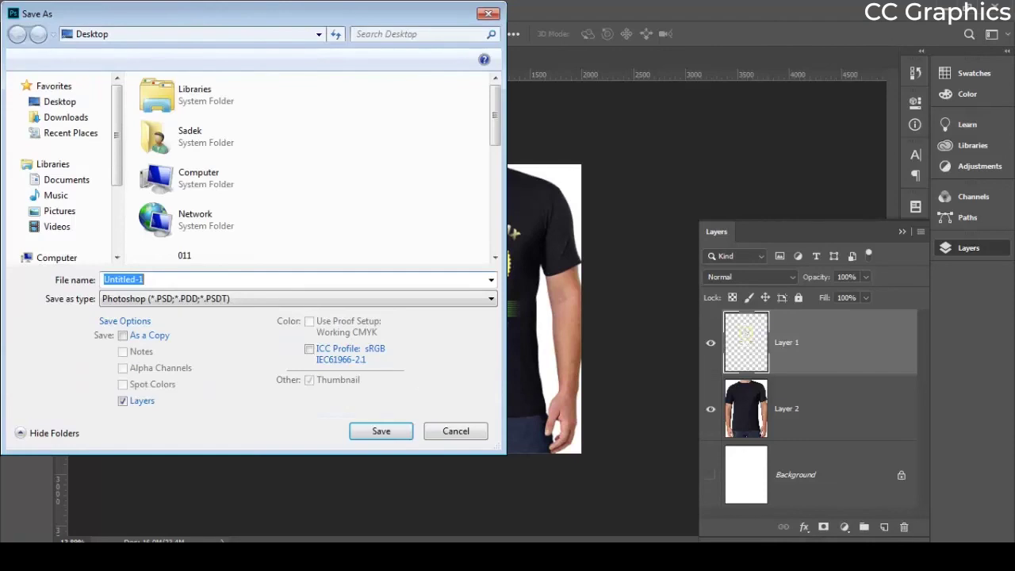
click(297, 299)
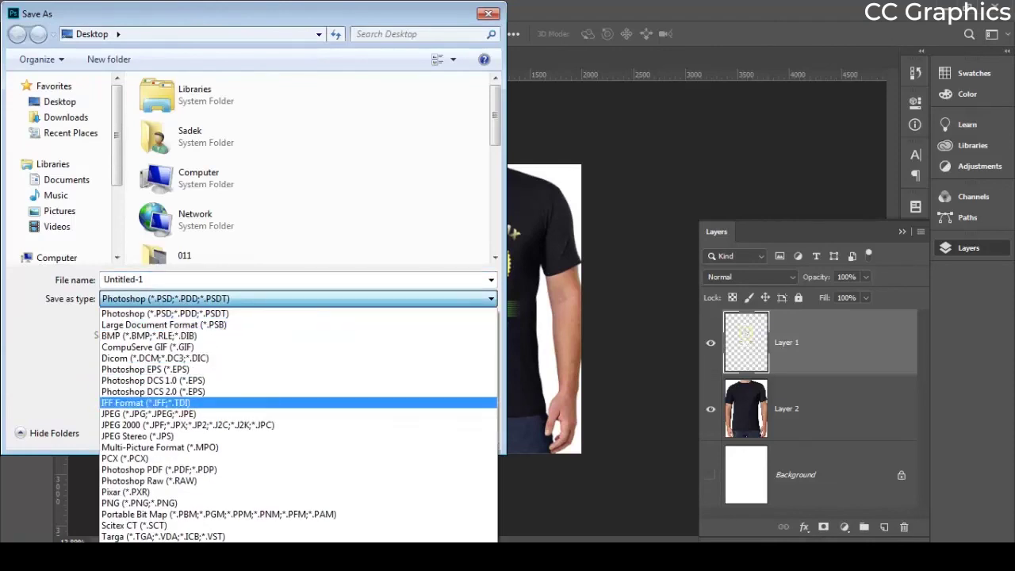
click(150, 414)
key(Return)
key(shift+Tab)
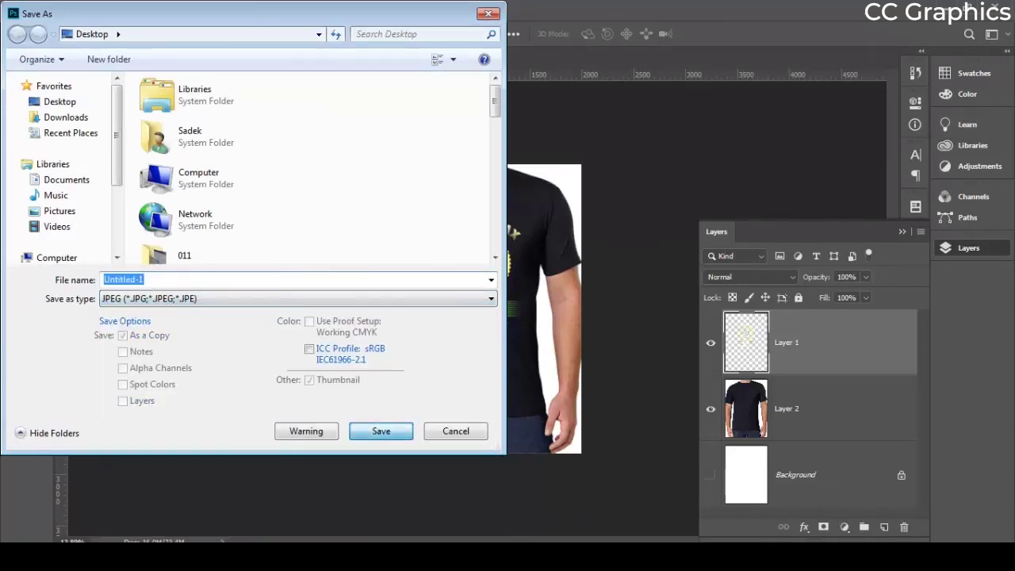
key(Return)
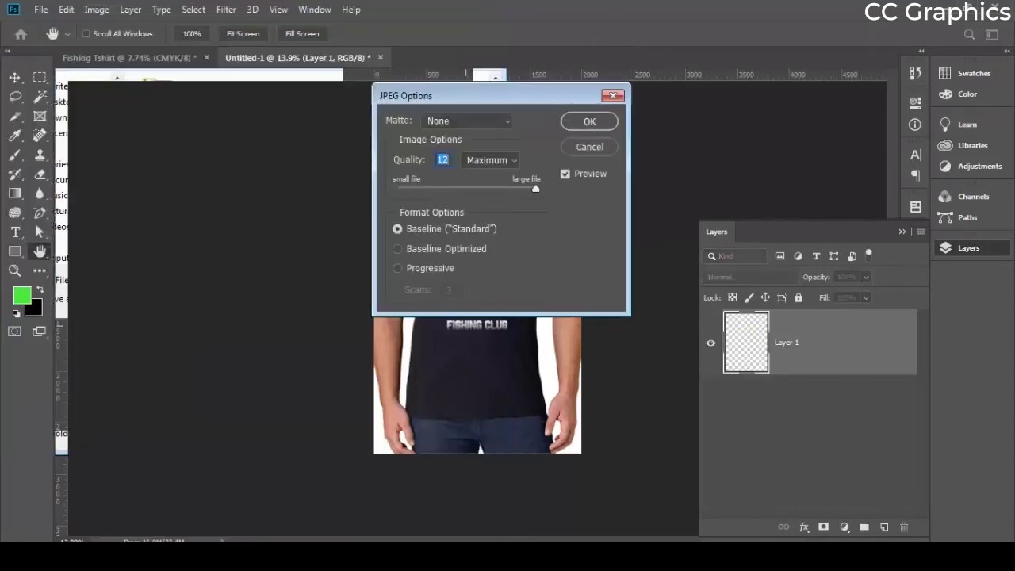
key(Return)
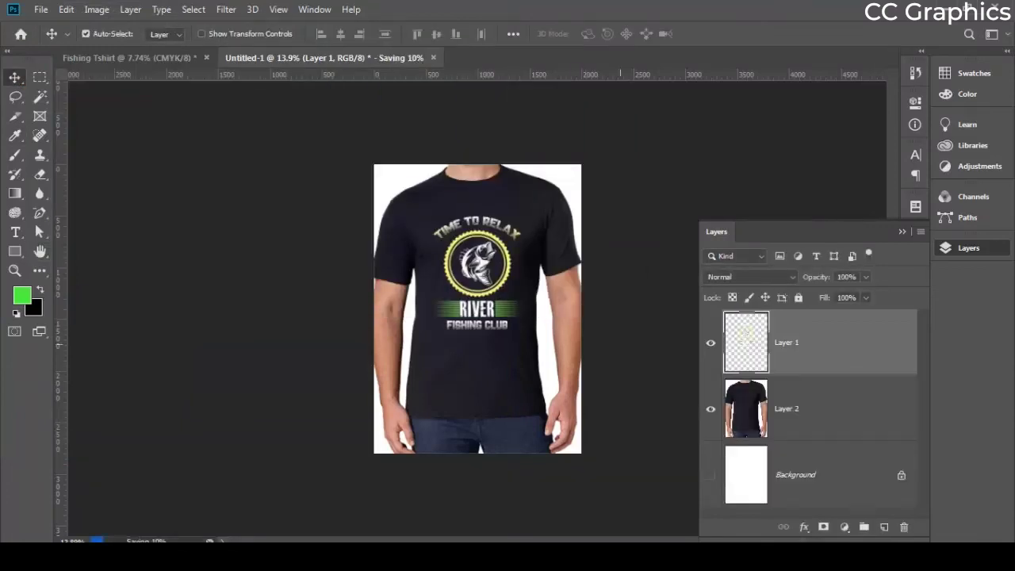